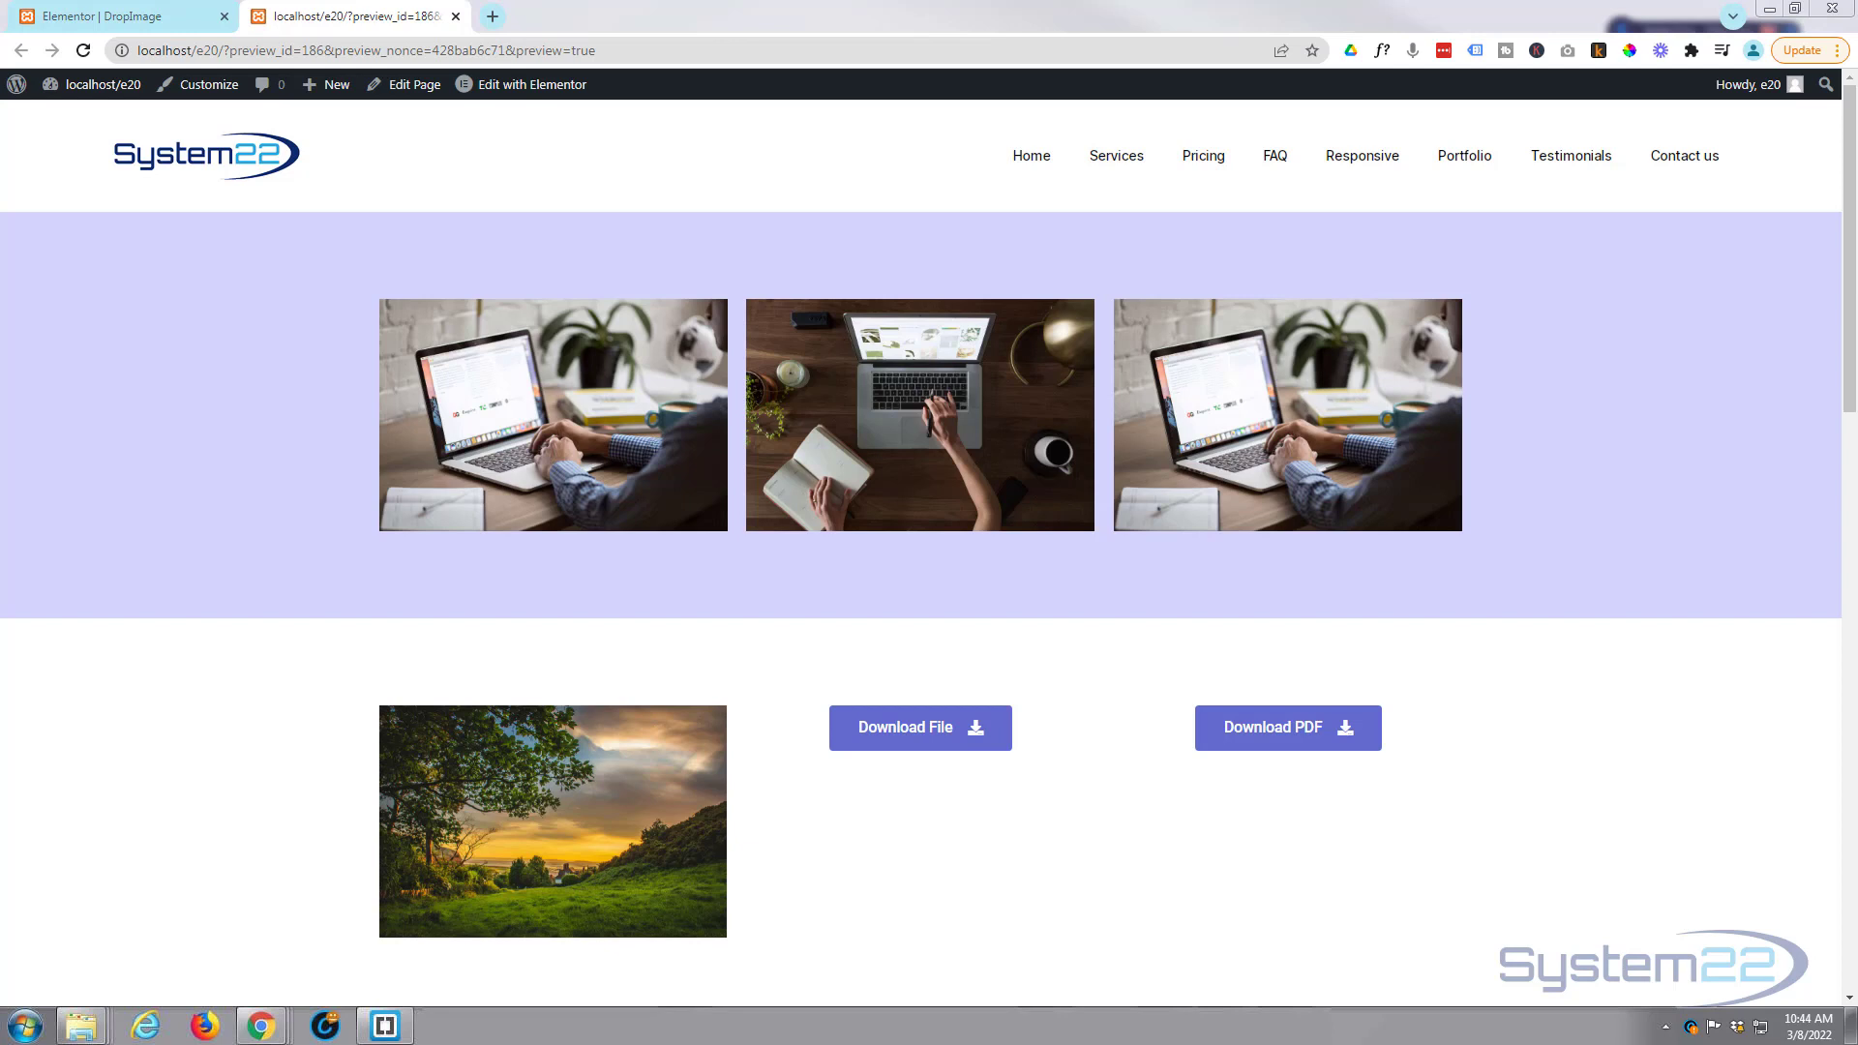
# Examine the hover image-swap effect on the three laptop images in the page preview.
pyautogui.click(1759, 583)
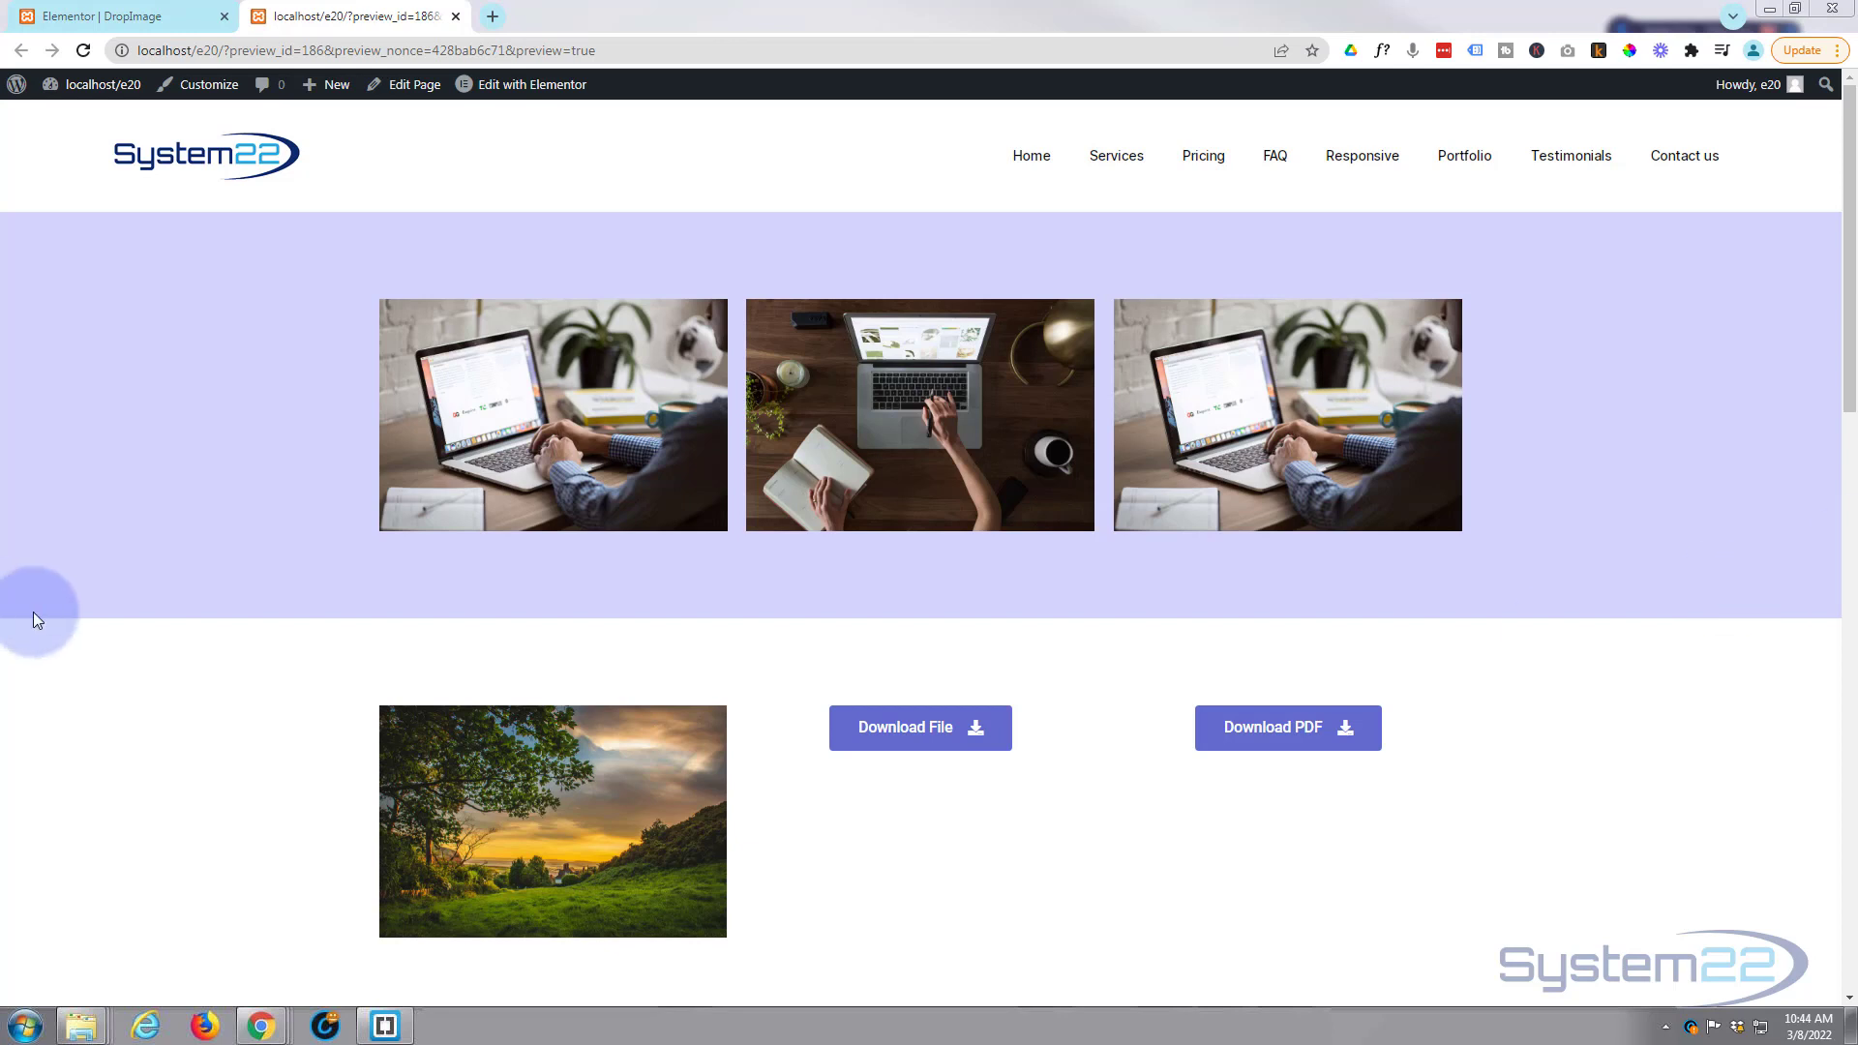
pyautogui.click(458, 468)
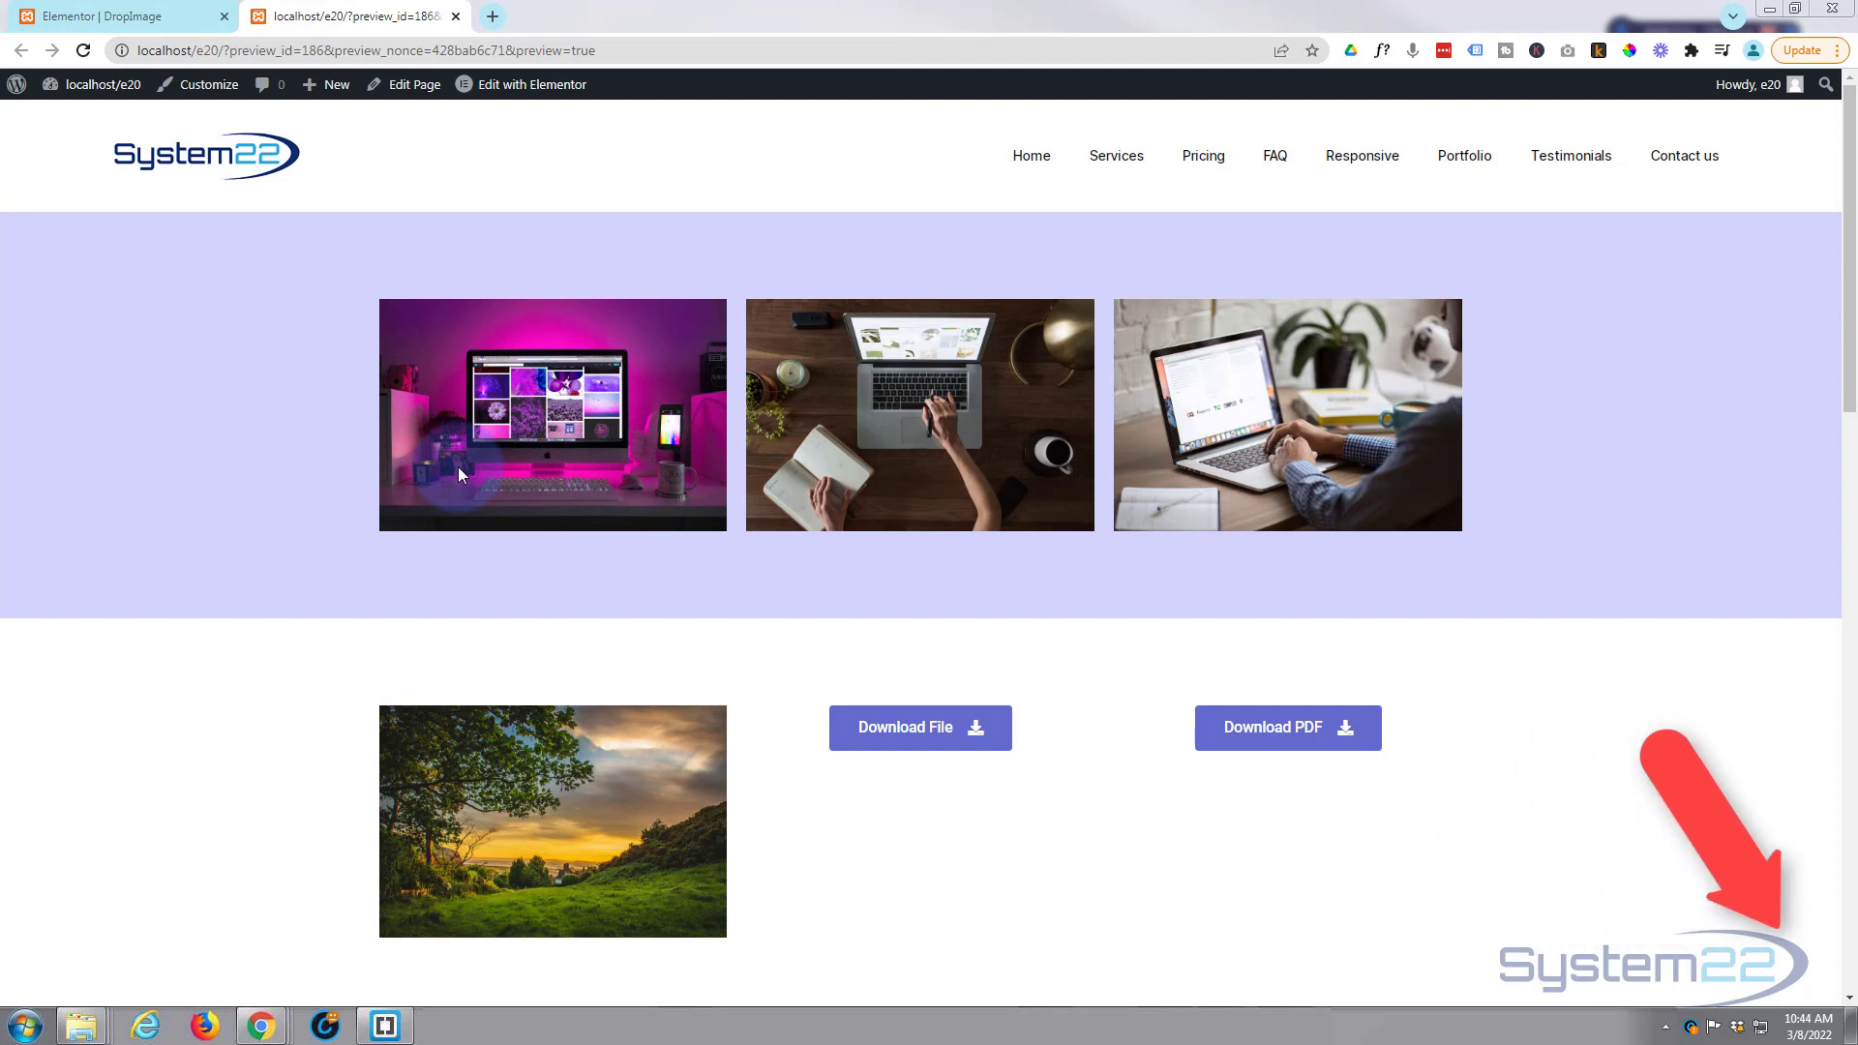
pyautogui.click(687, 584)
pyautogui.click(880, 587)
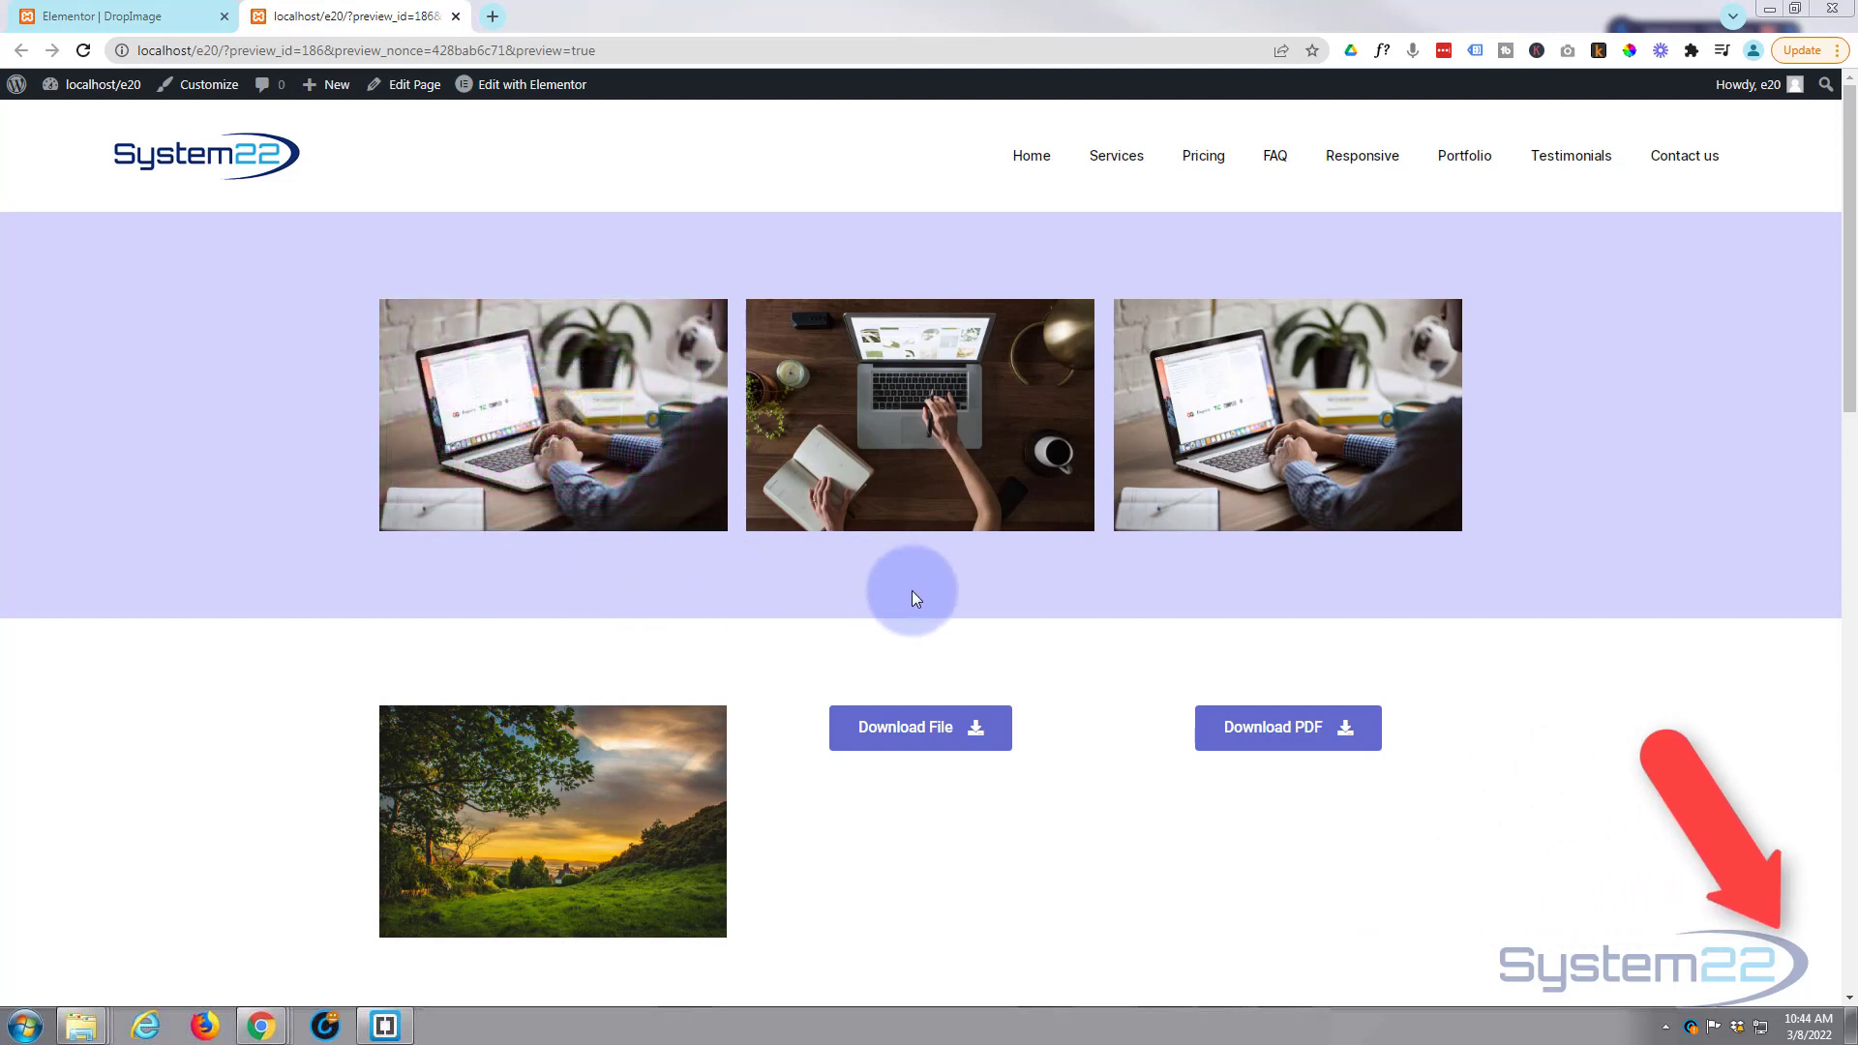
pyautogui.moveTo(934, 416)
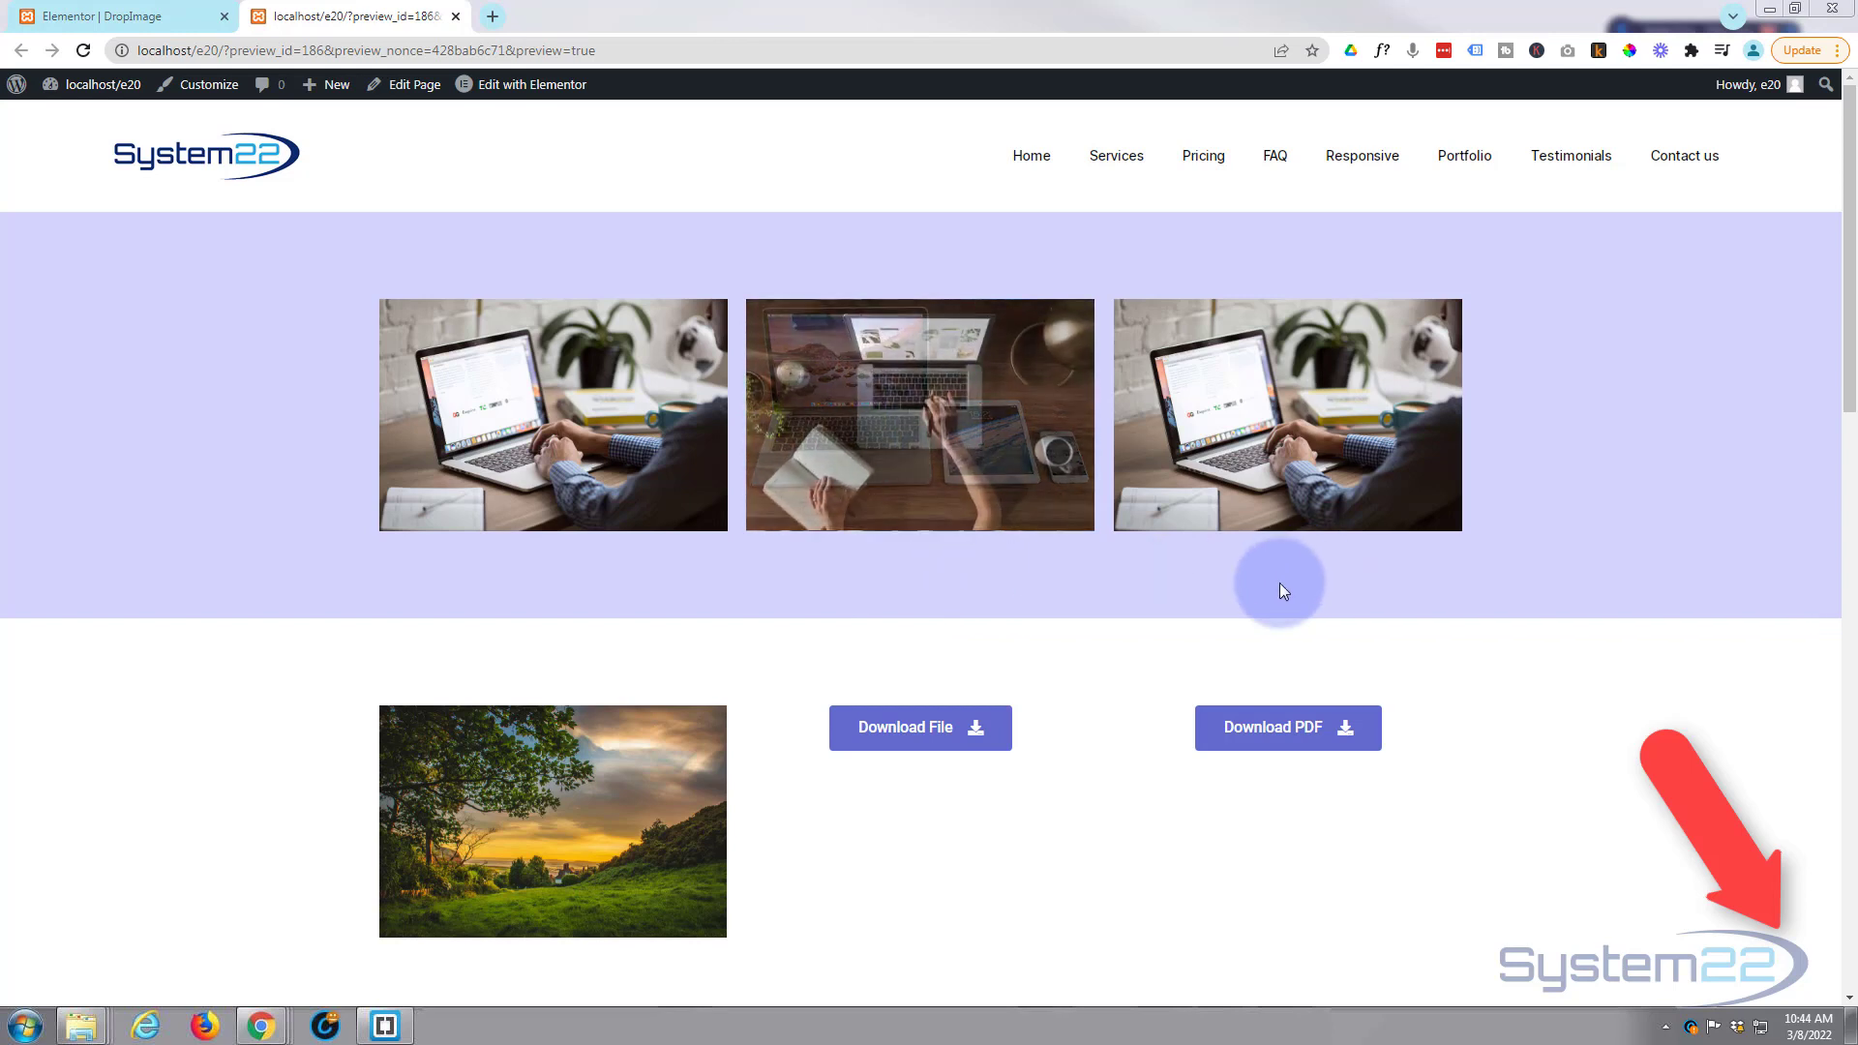
pyautogui.moveTo(1264, 455)
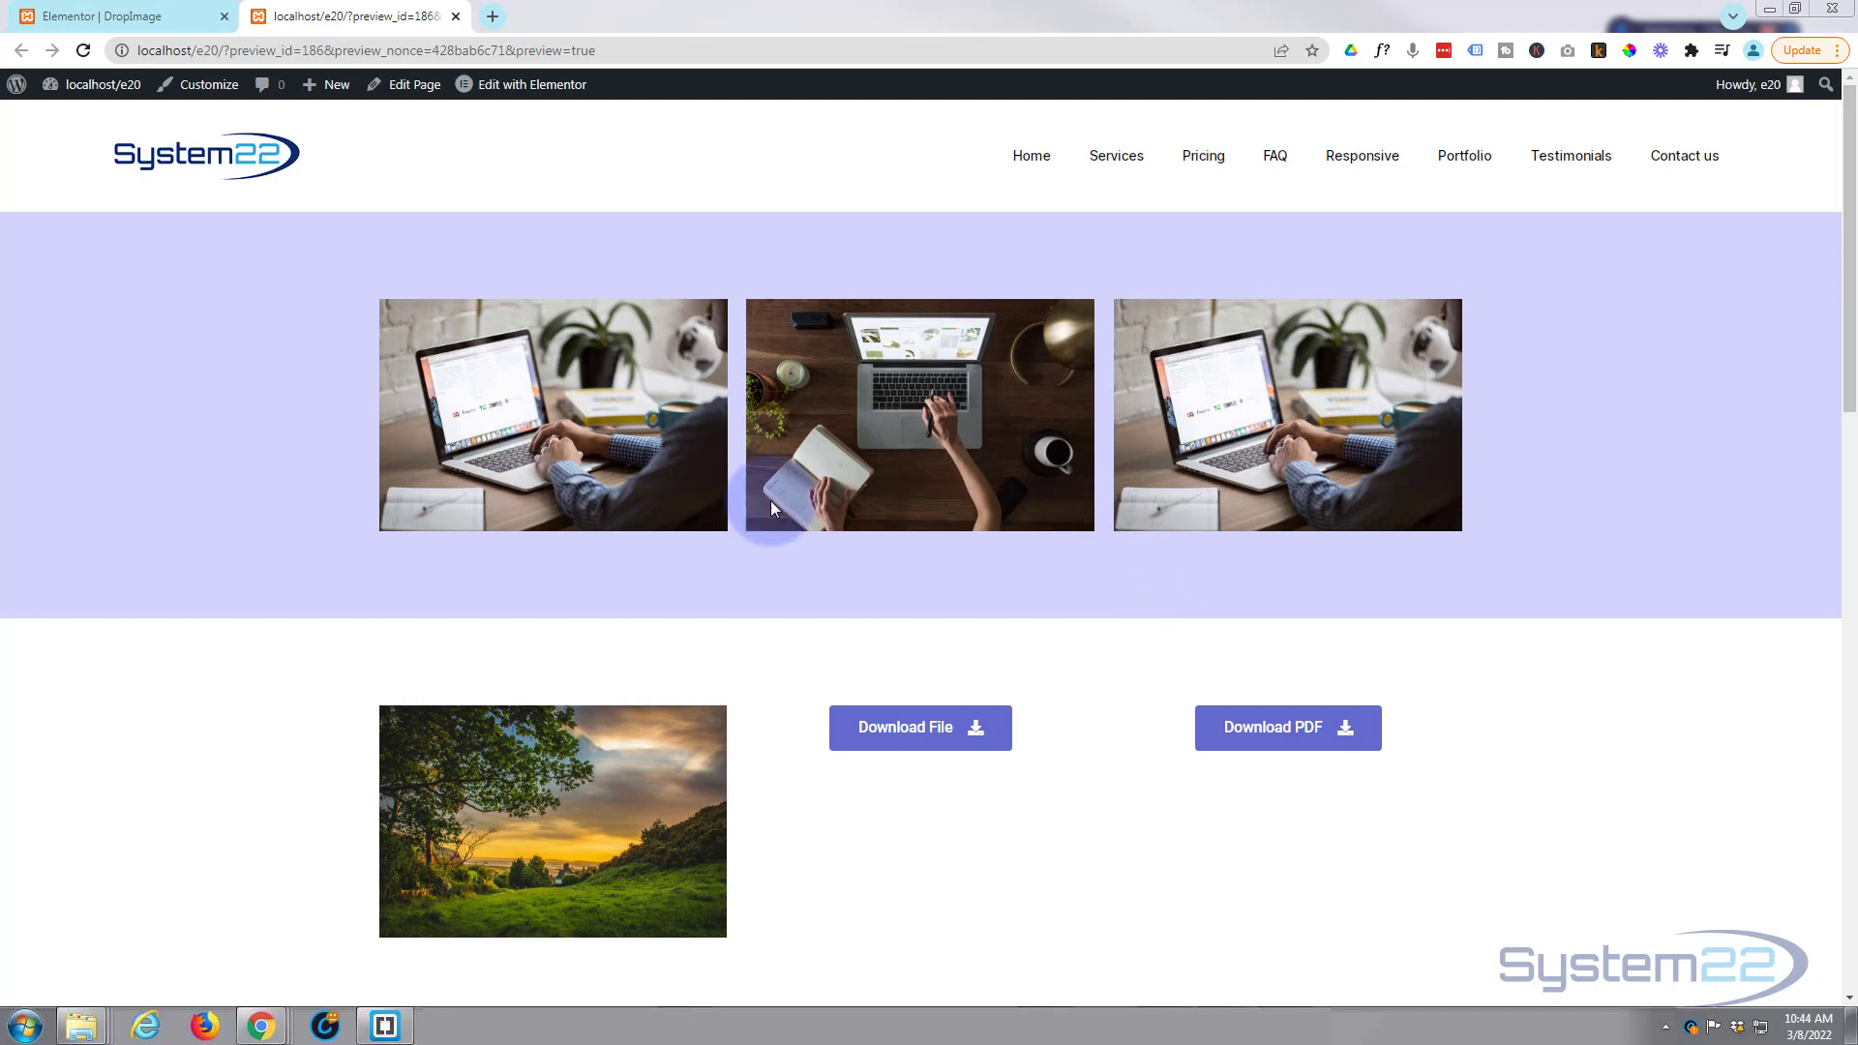
# Switch to the Elementor editor and add a section with three equal columns above the existing image row.
pyautogui.click(133, 18)
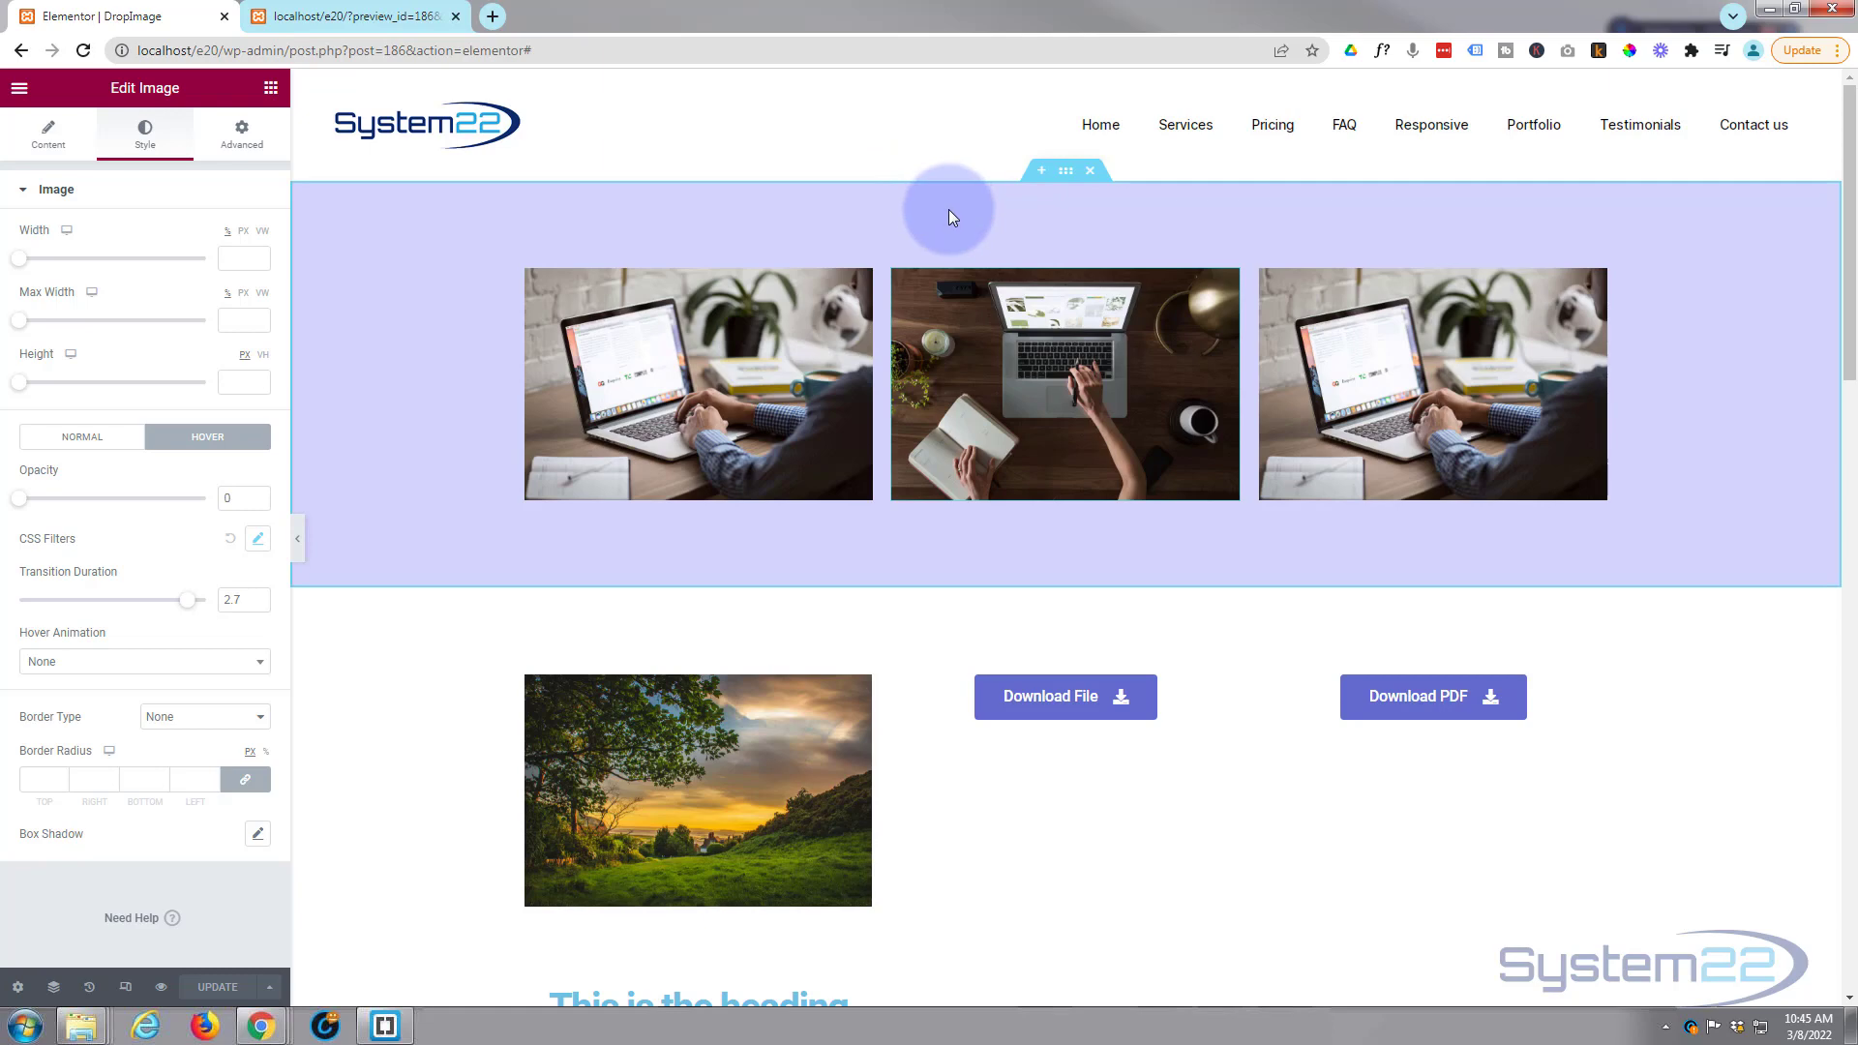
pyautogui.click(1041, 174)
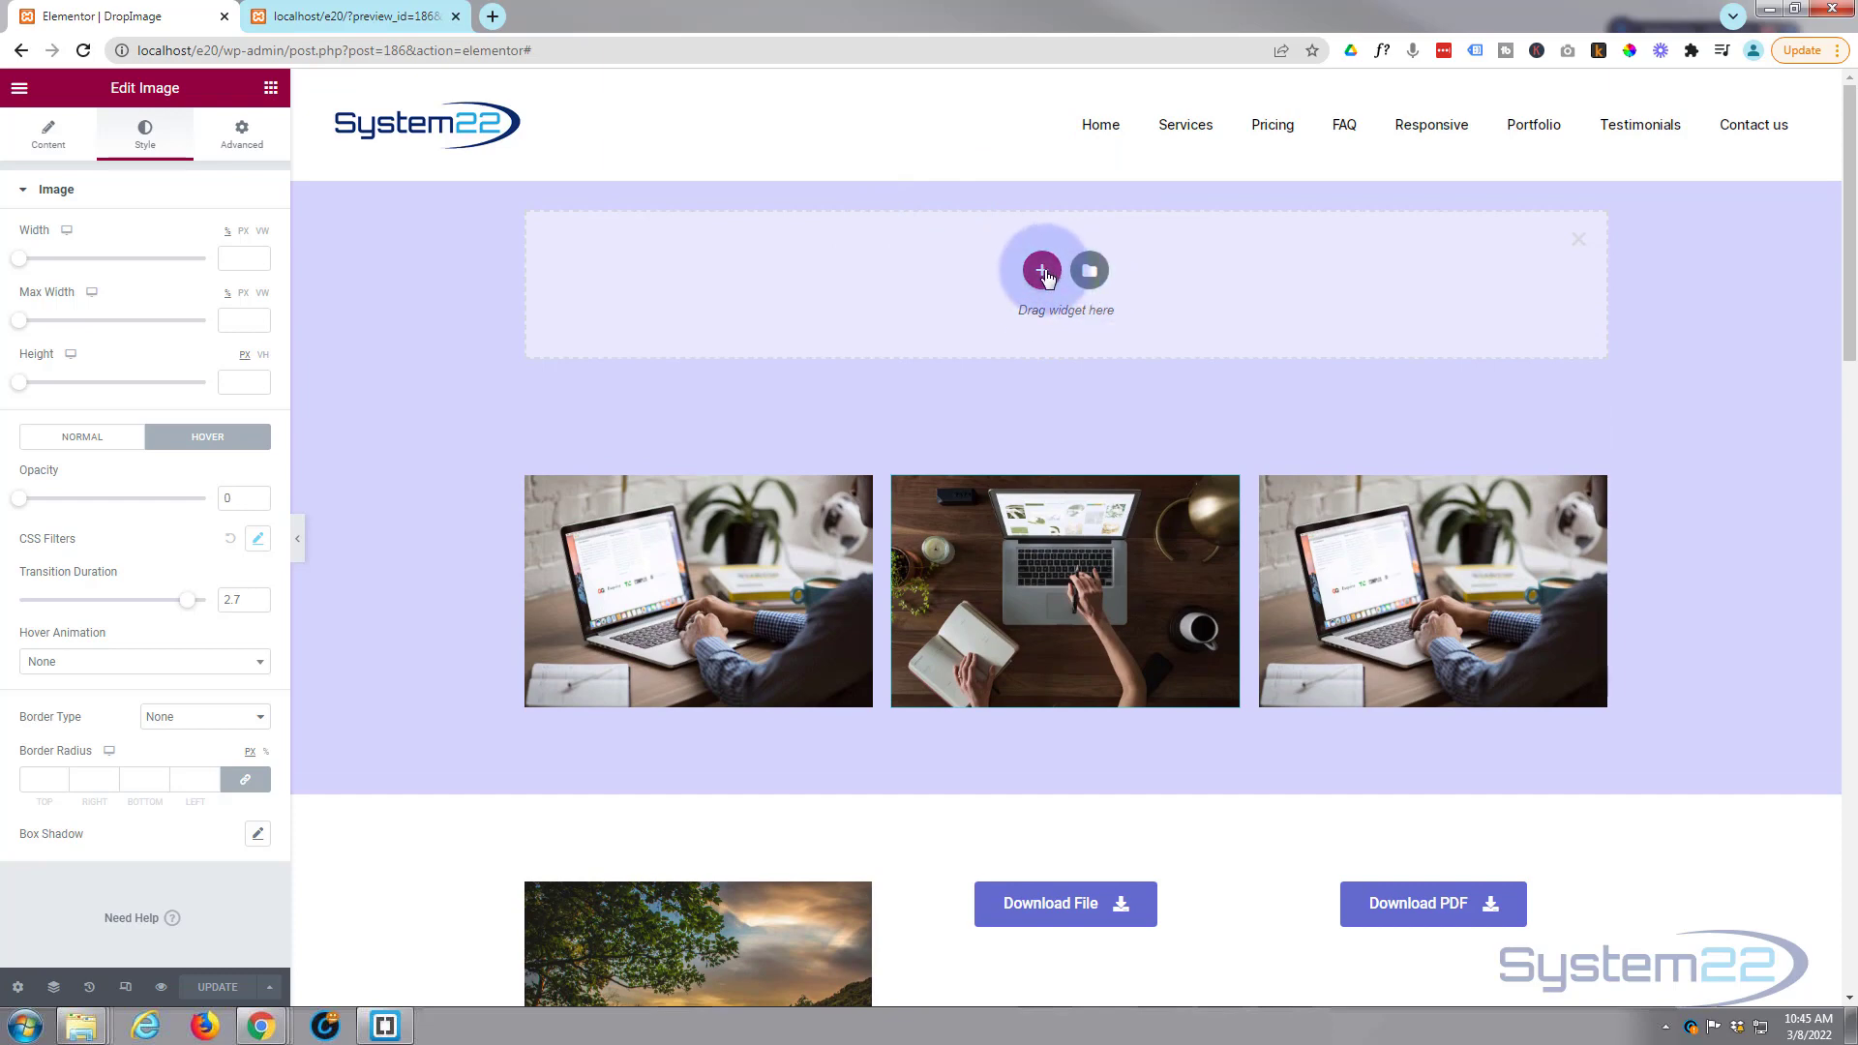
pyautogui.click(1041, 270)
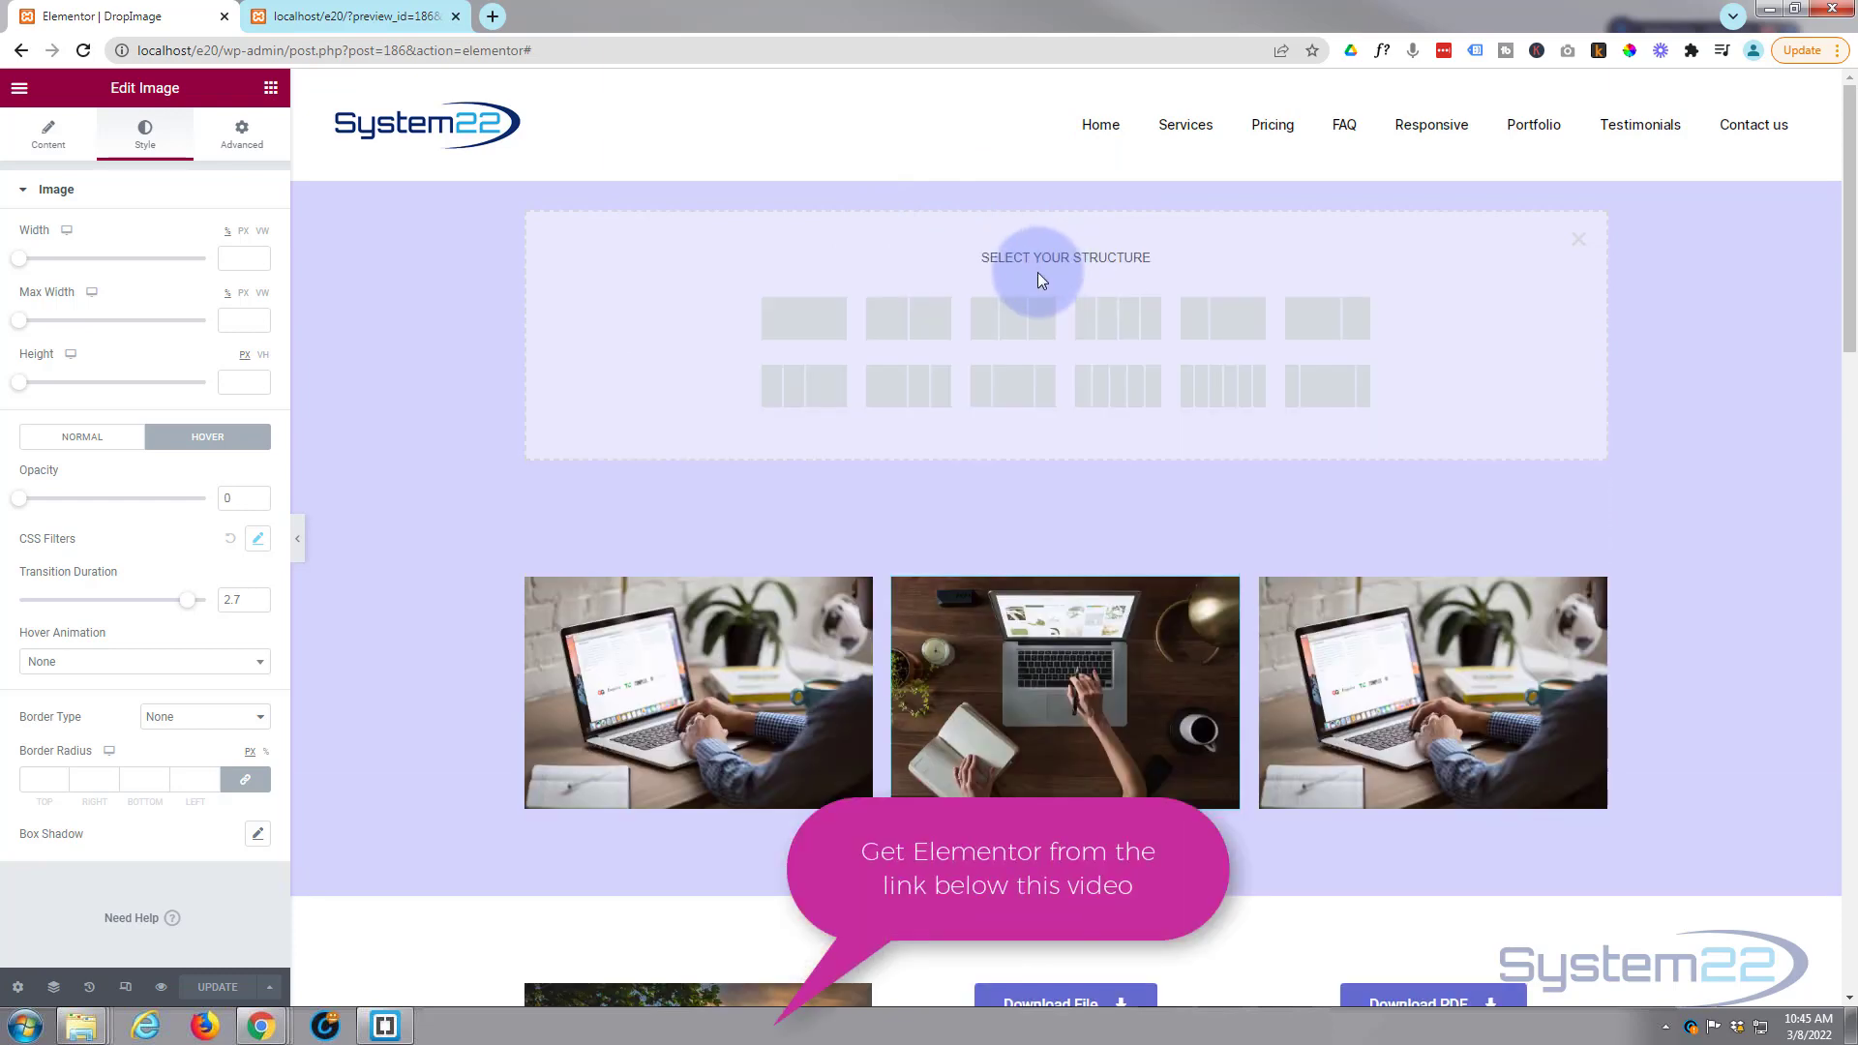
pyautogui.click(1011, 322)
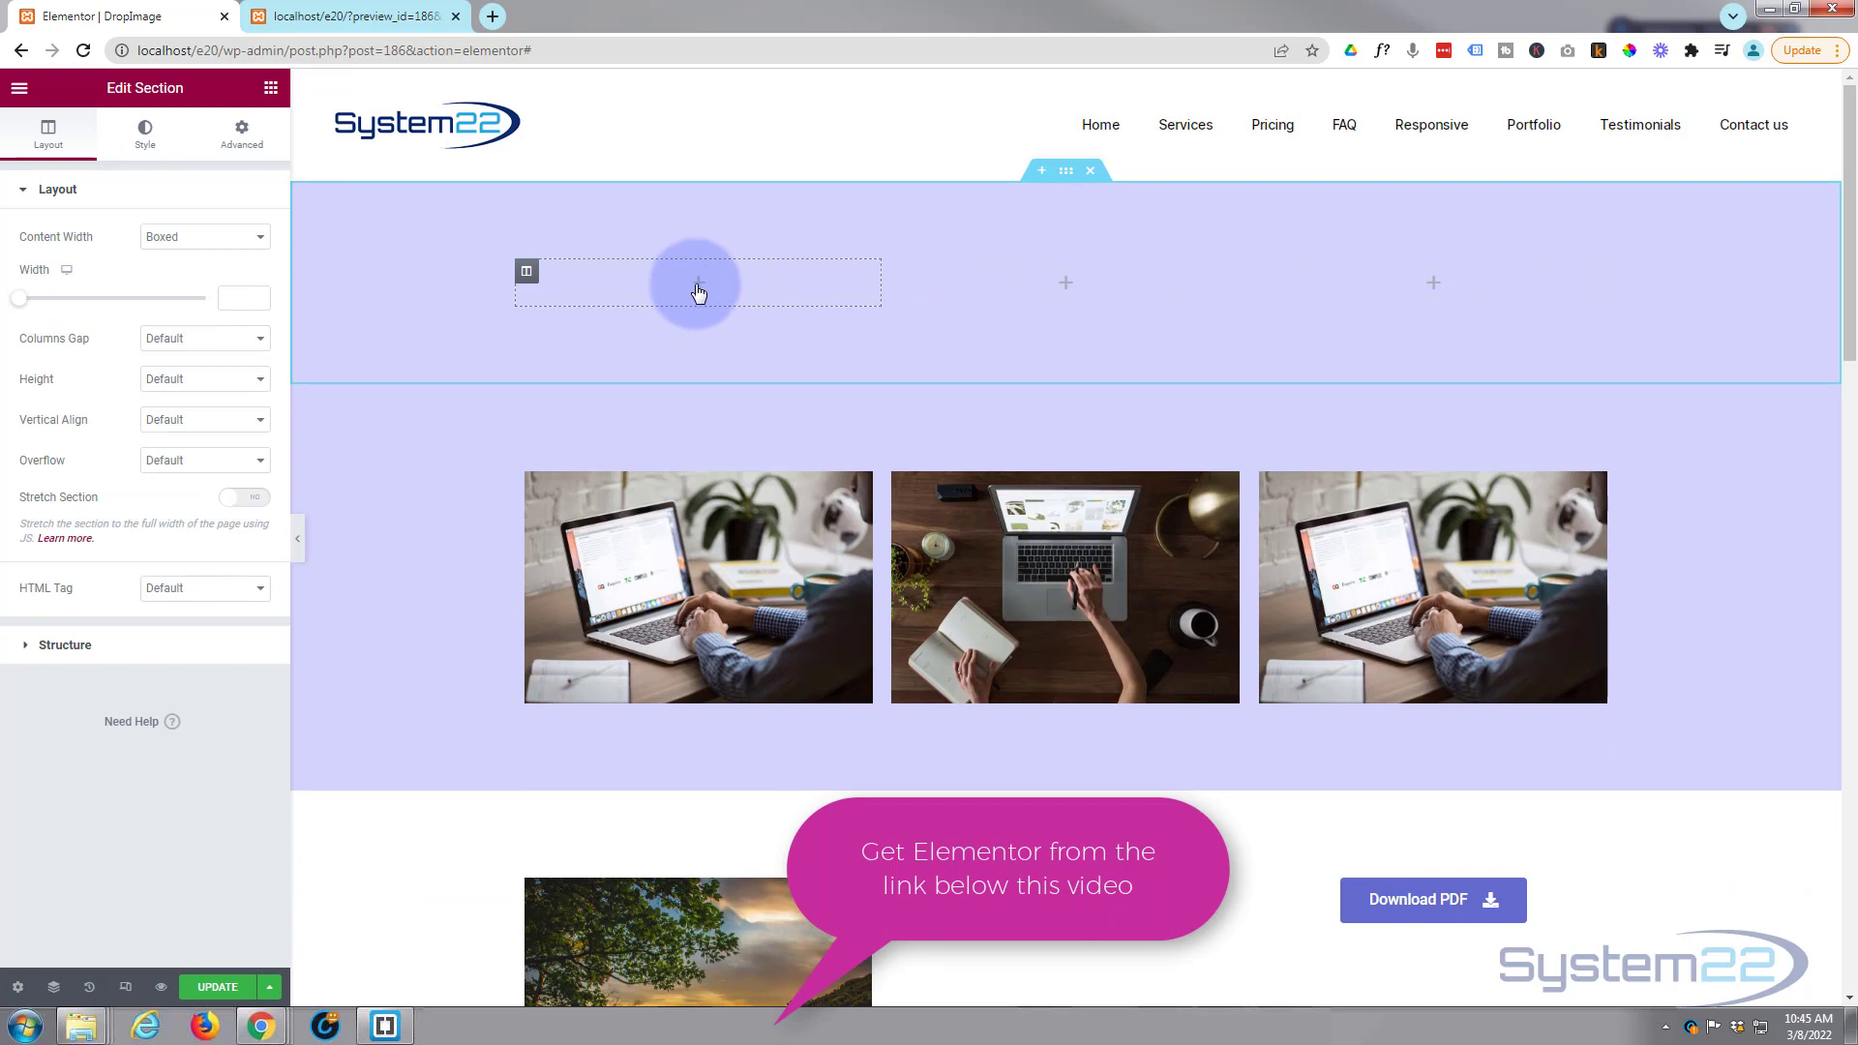
# Add an Image widget to the new section's first column and insert 7.jpg from the media library.
pyautogui.click(698, 290)
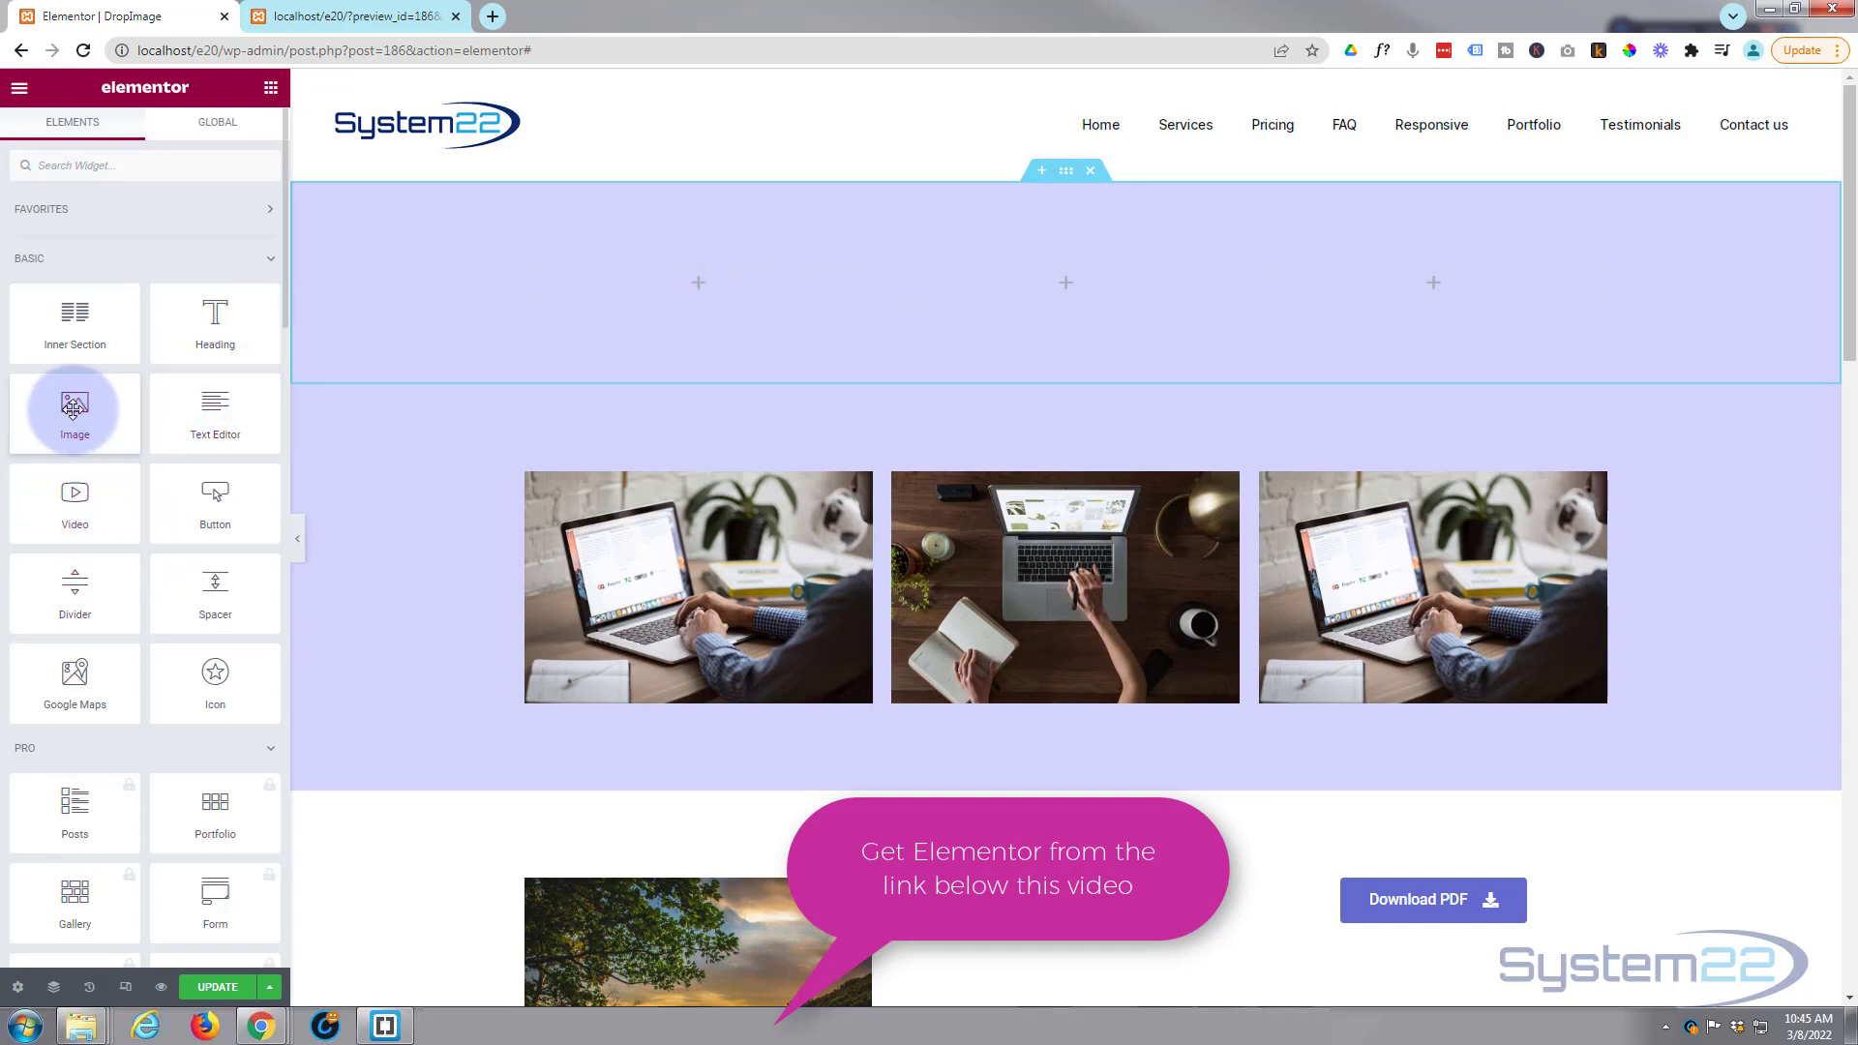
pyautogui.moveTo(73, 408); pyautogui.dragTo(721, 283)
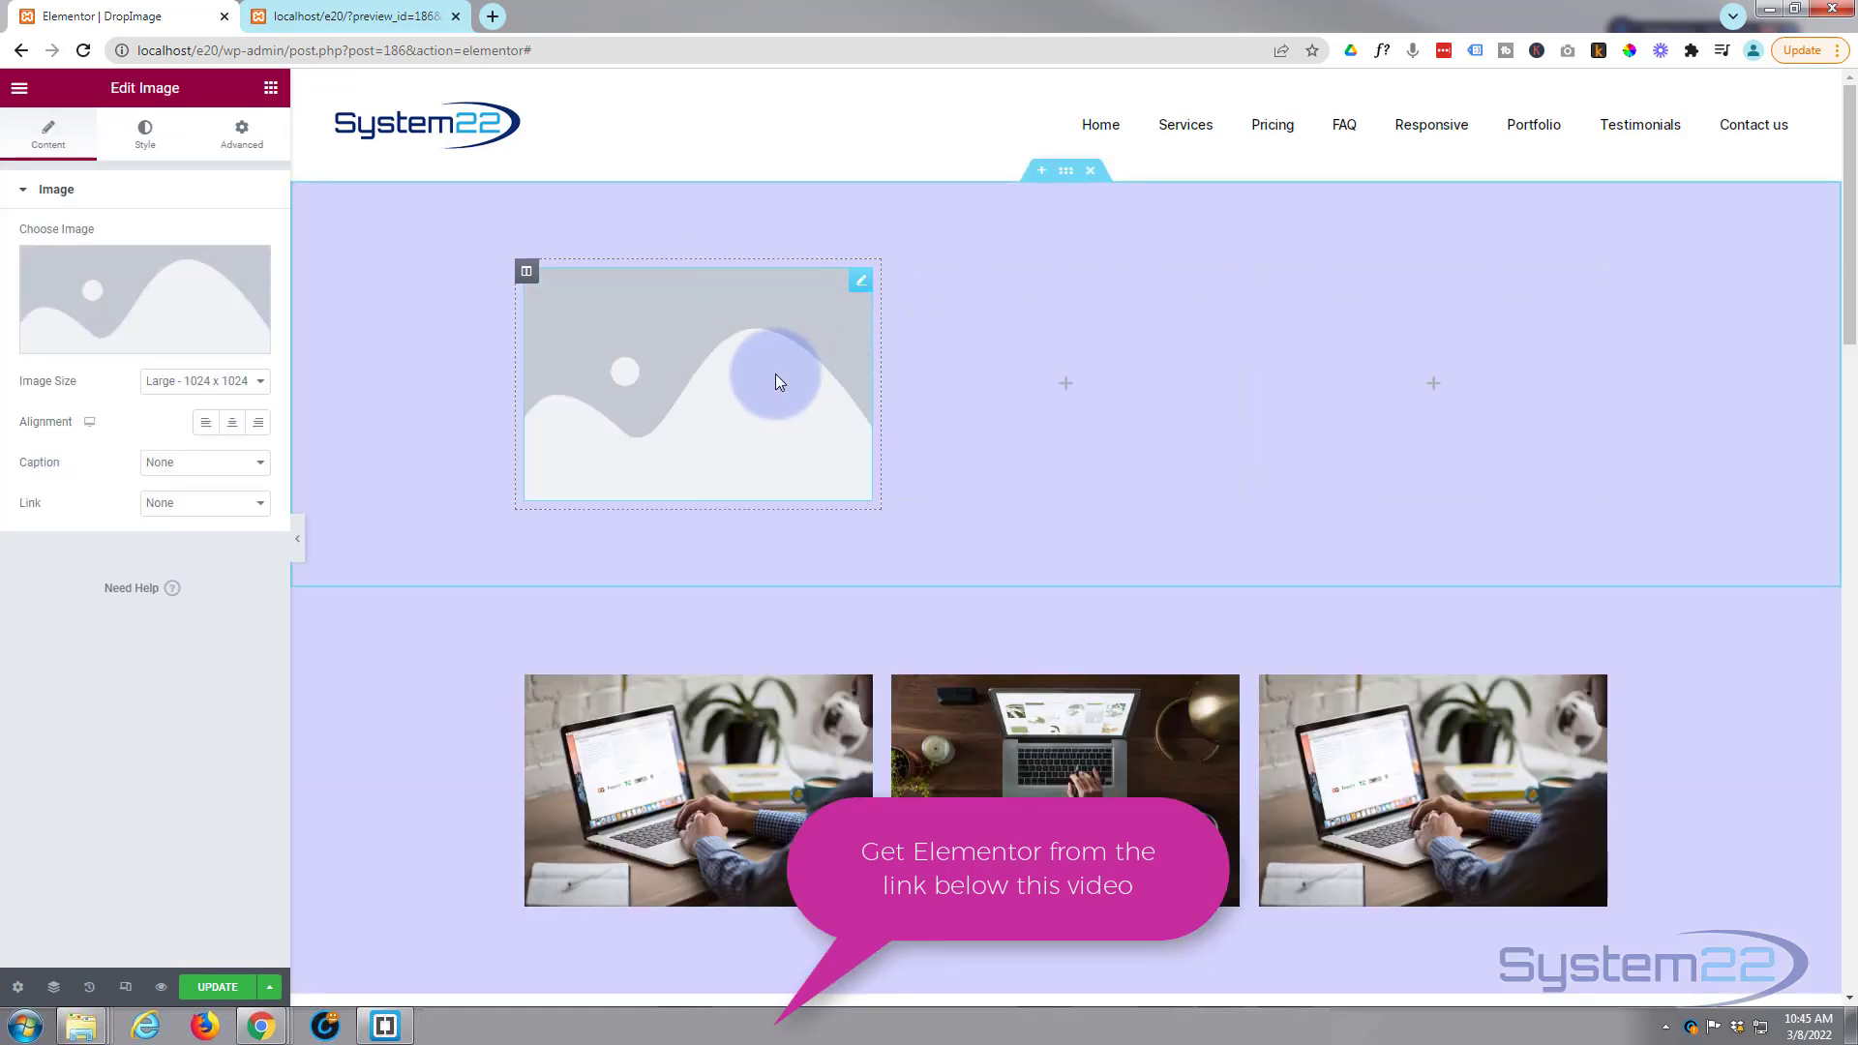
pyautogui.click(156, 334)
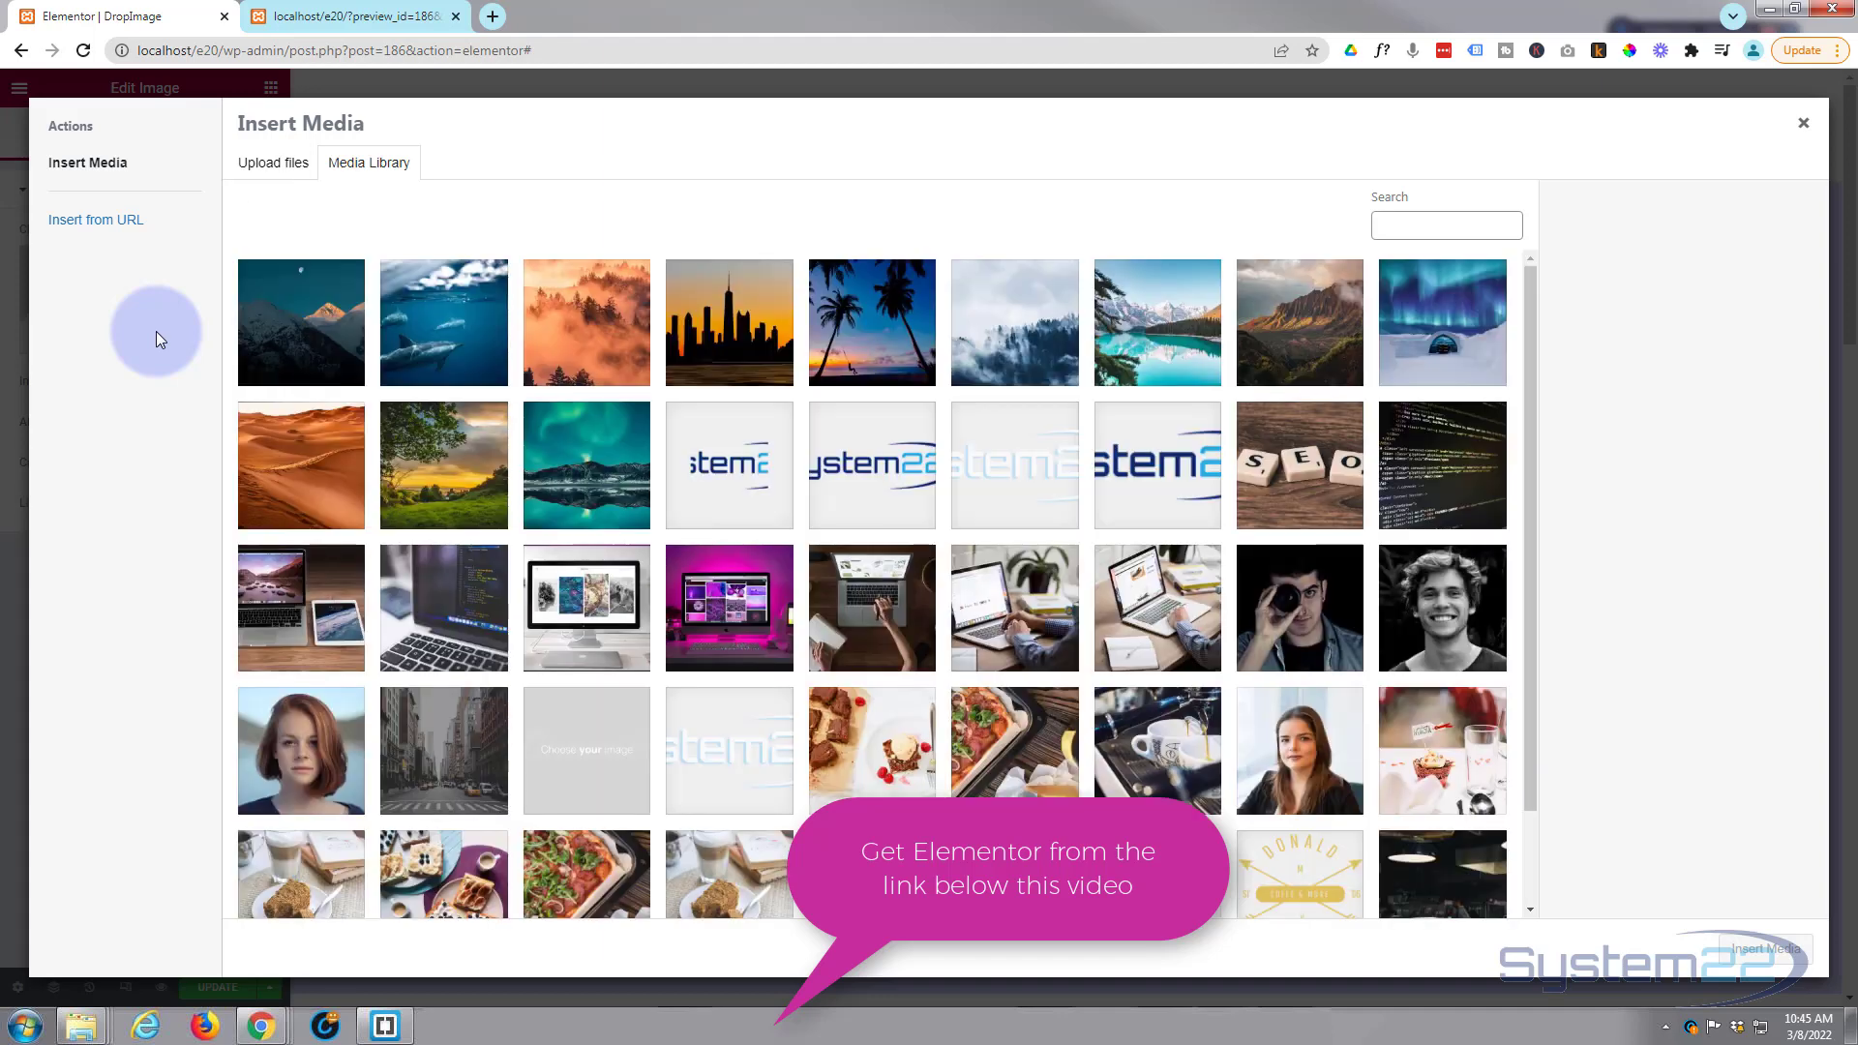
pyautogui.click(301, 608)
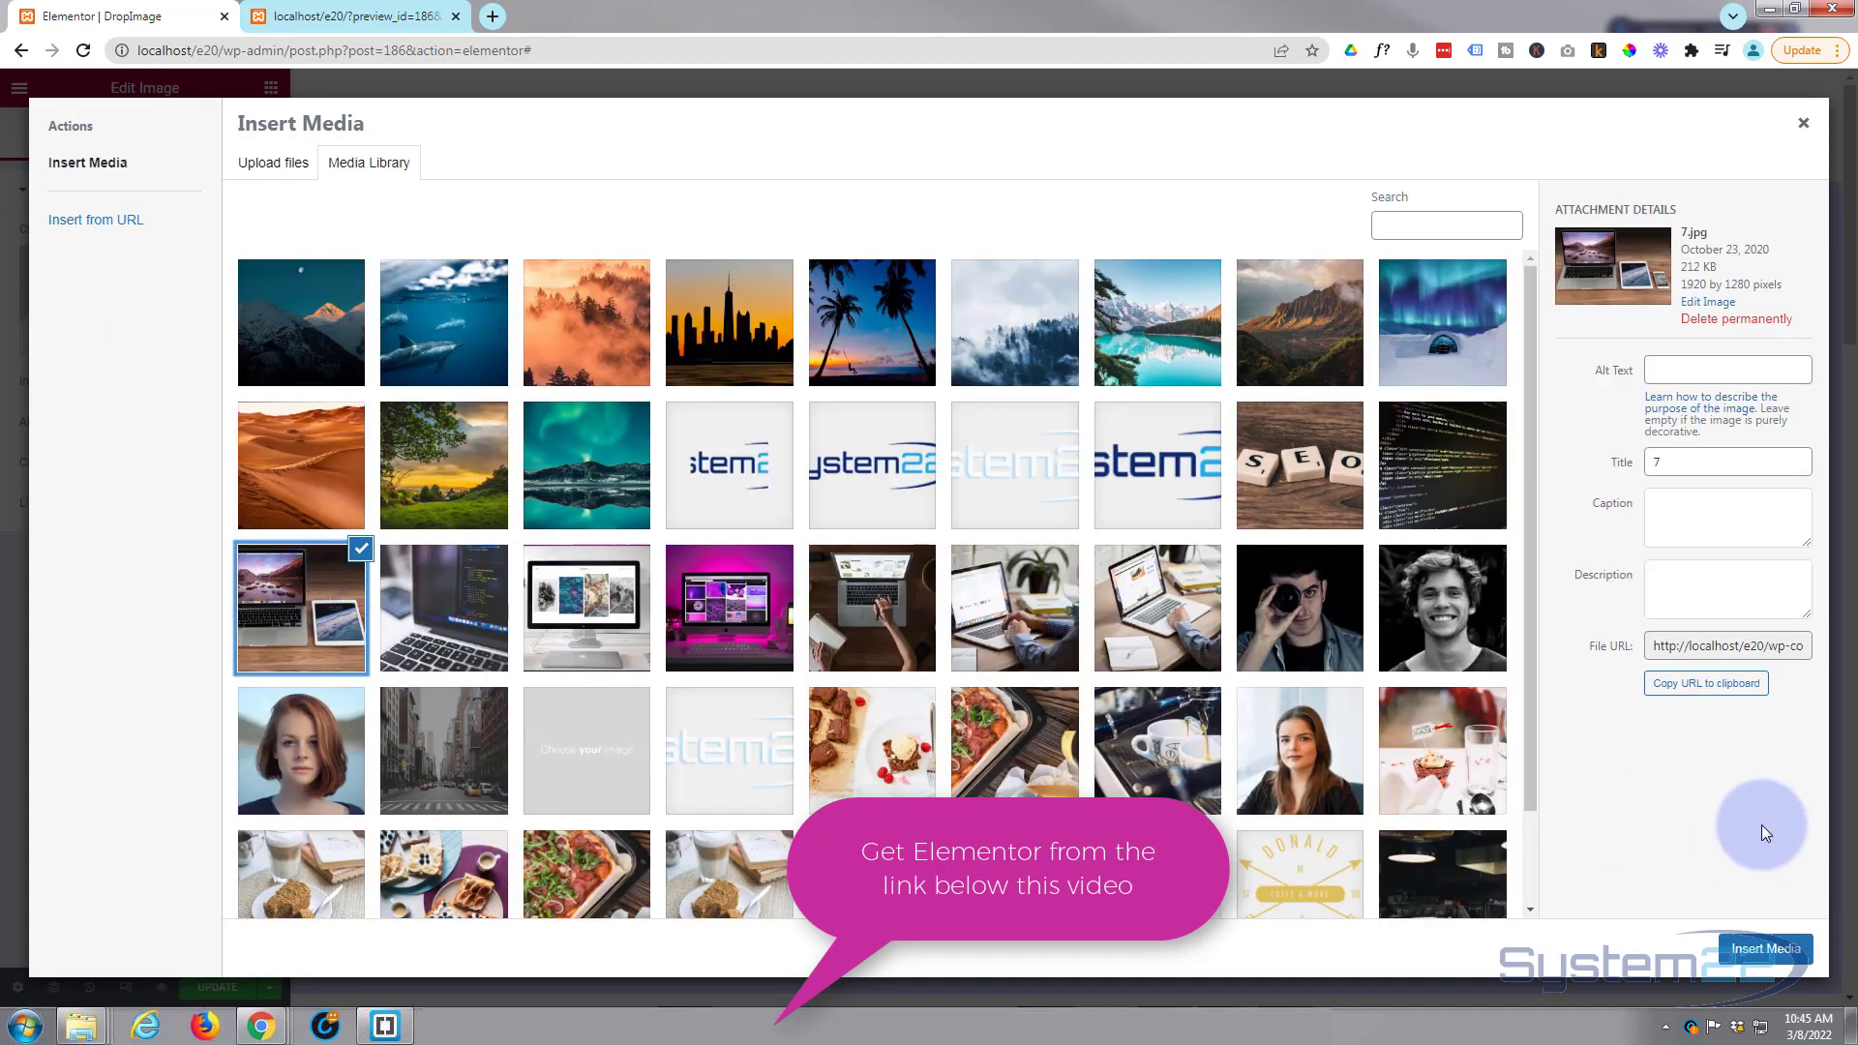
pyautogui.click(1751, 949)
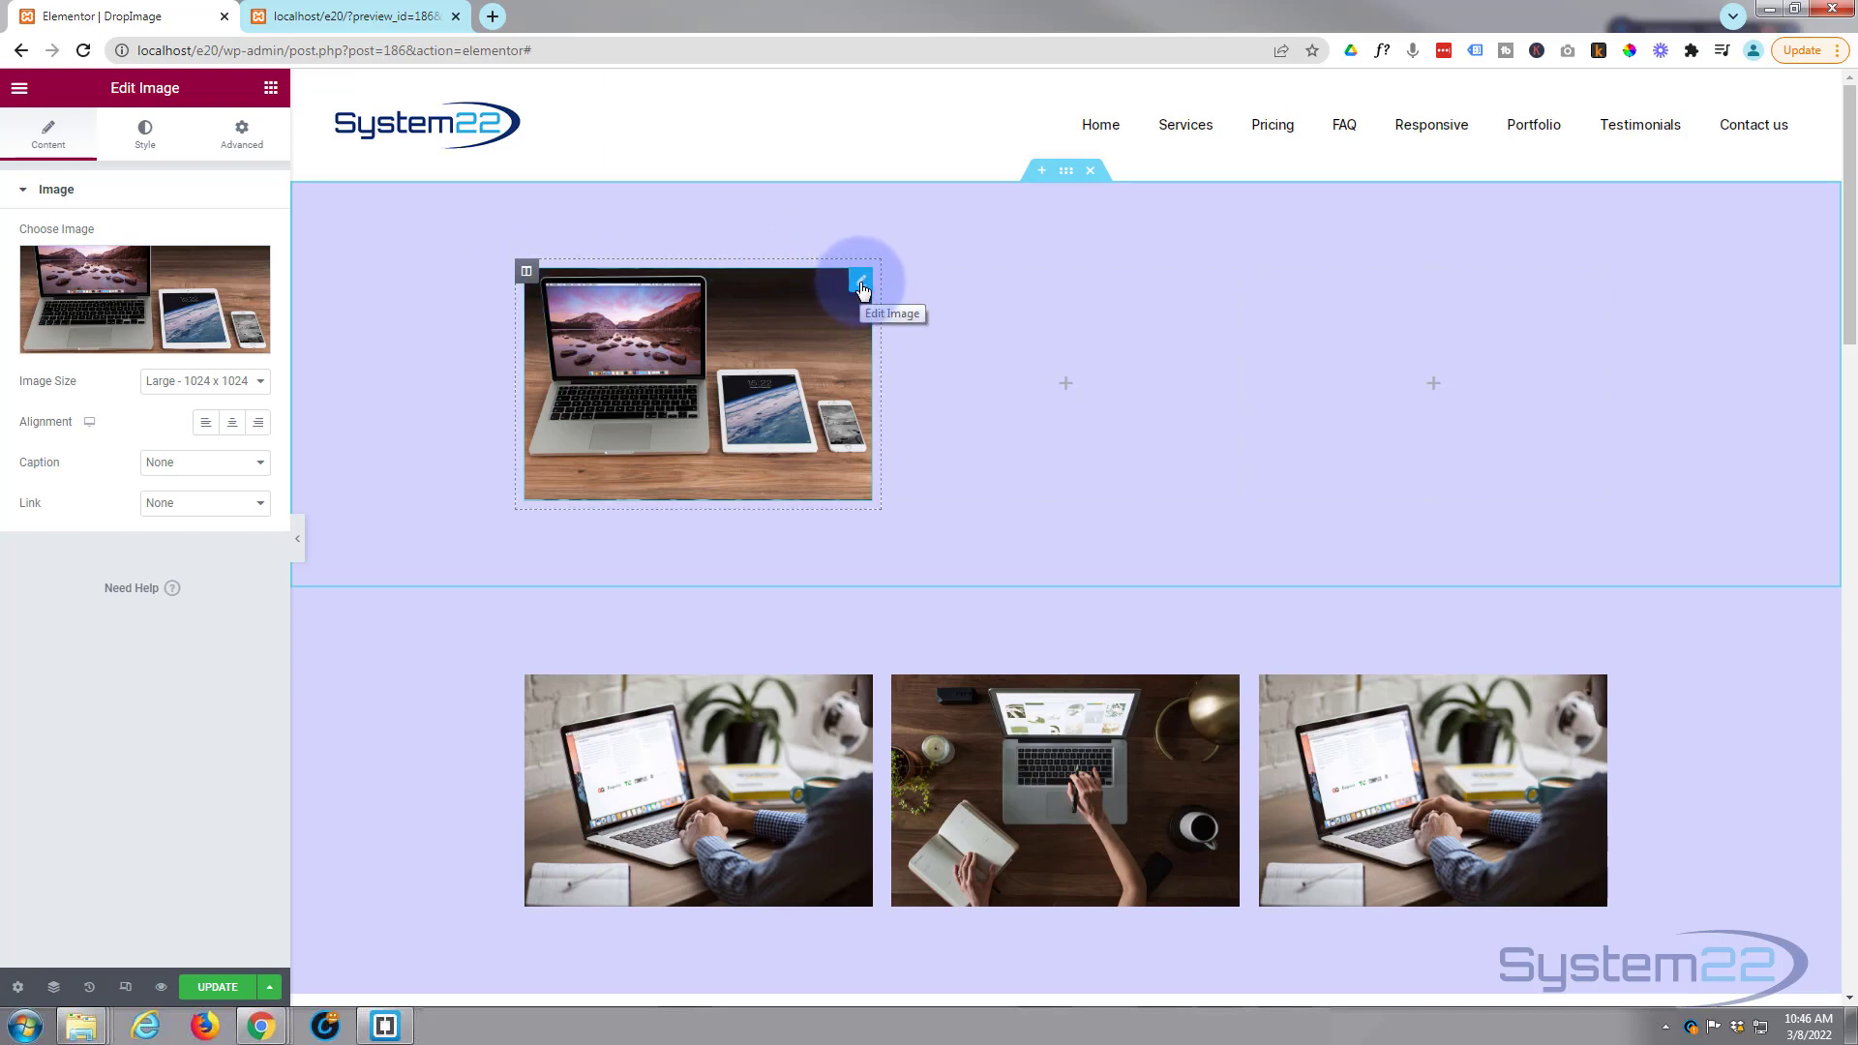
# Give the first column a classic background using the image 4.jpg from the media library.
pyautogui.click(527, 272)
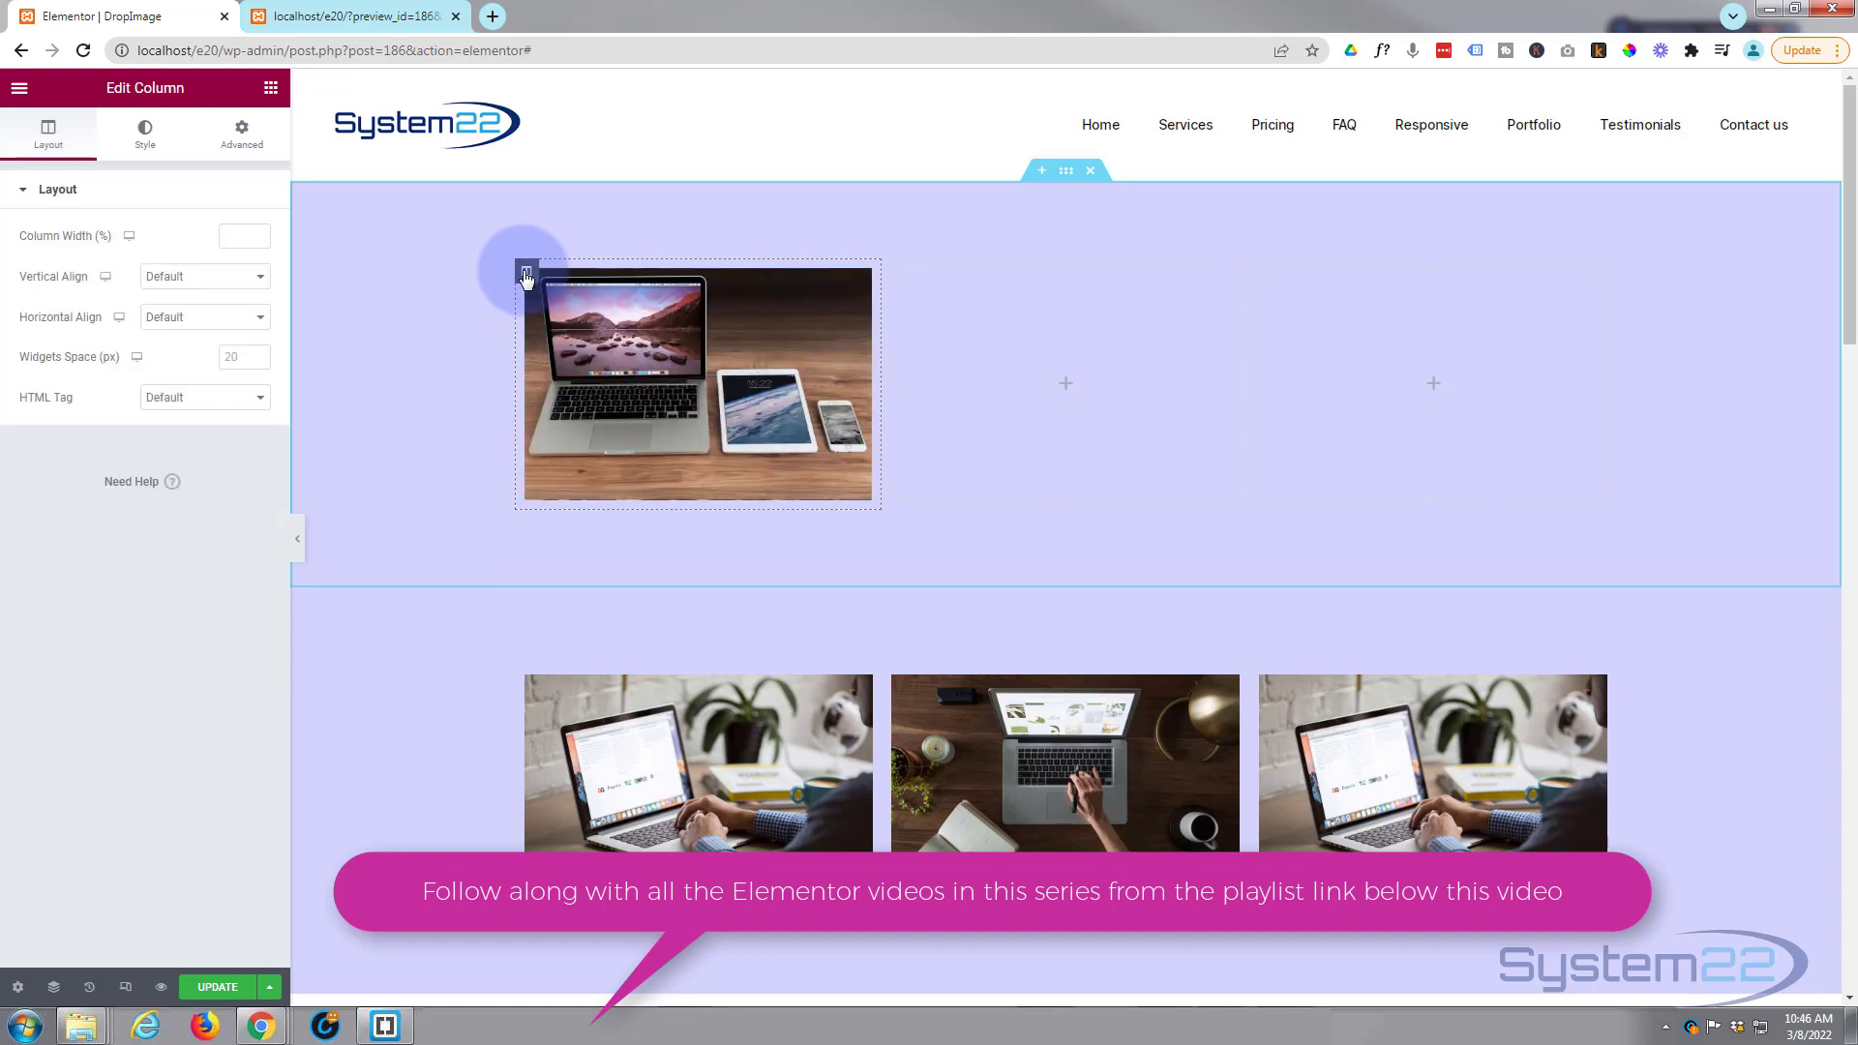
pyautogui.click(157, 144)
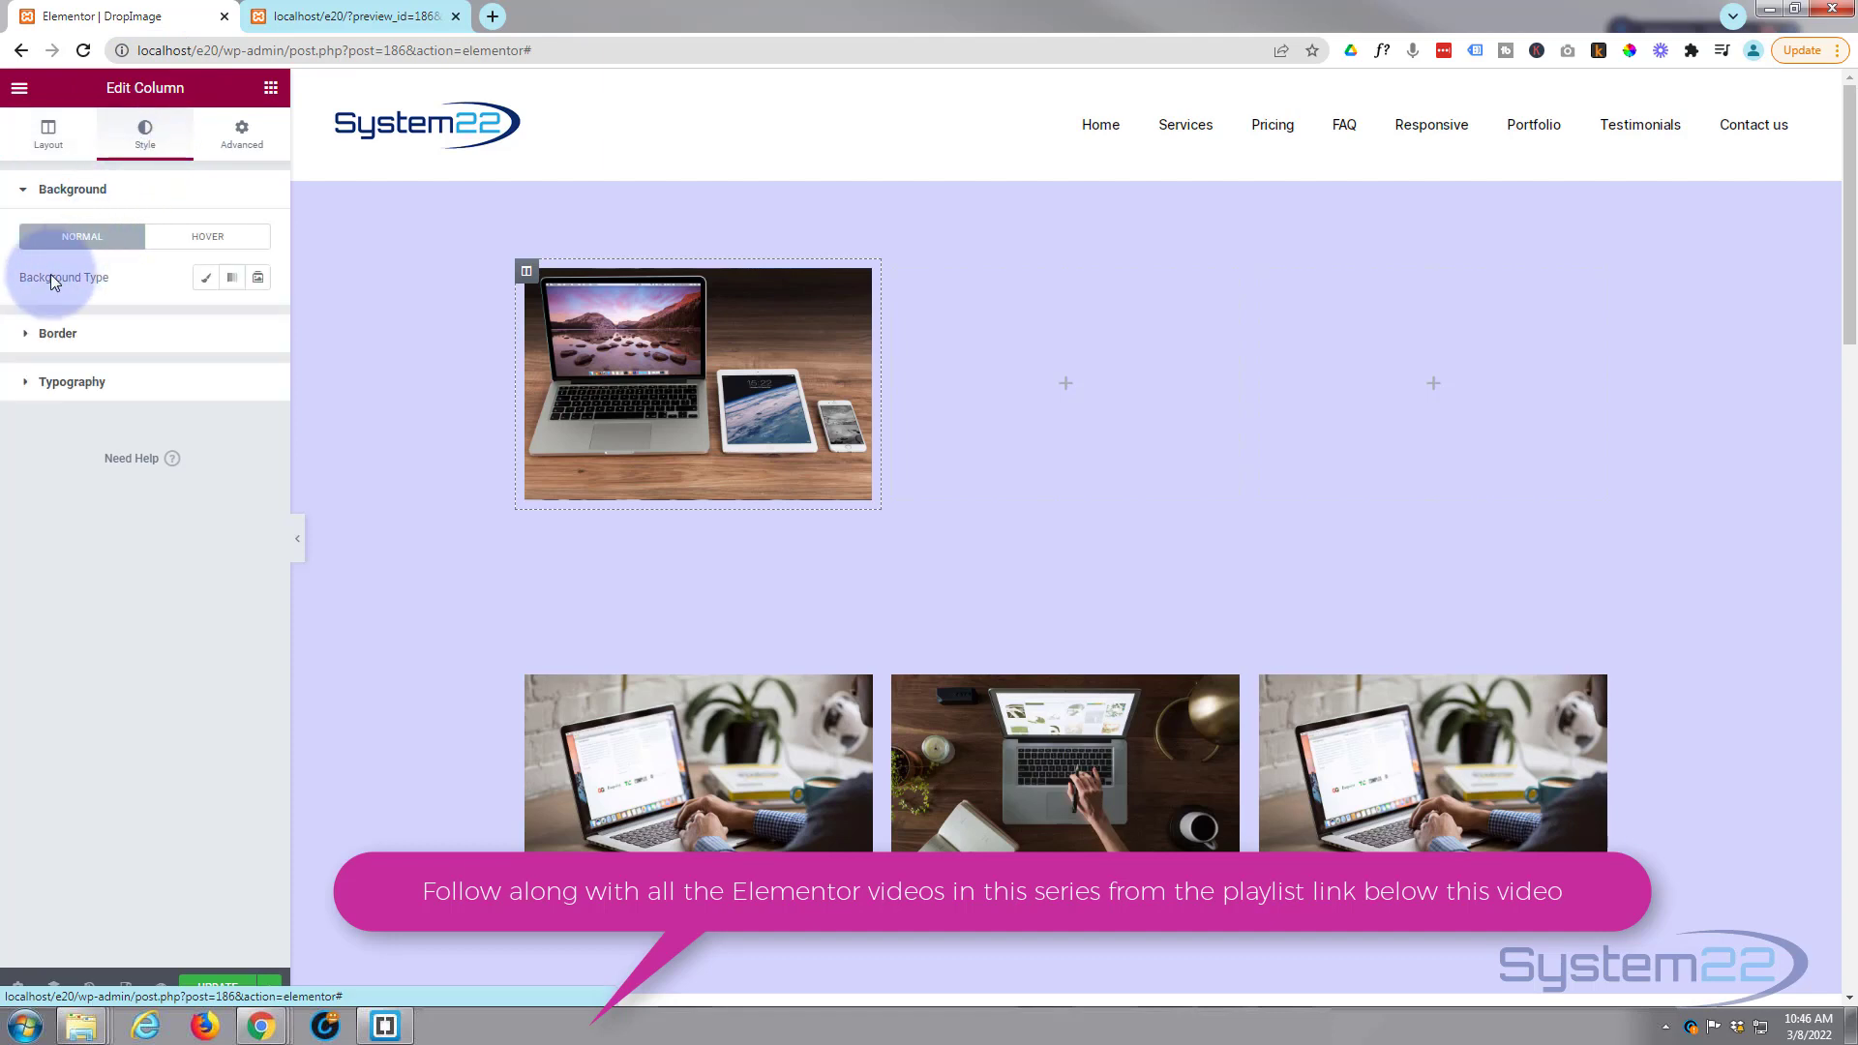
pyautogui.click(206, 279)
pyautogui.click(141, 426)
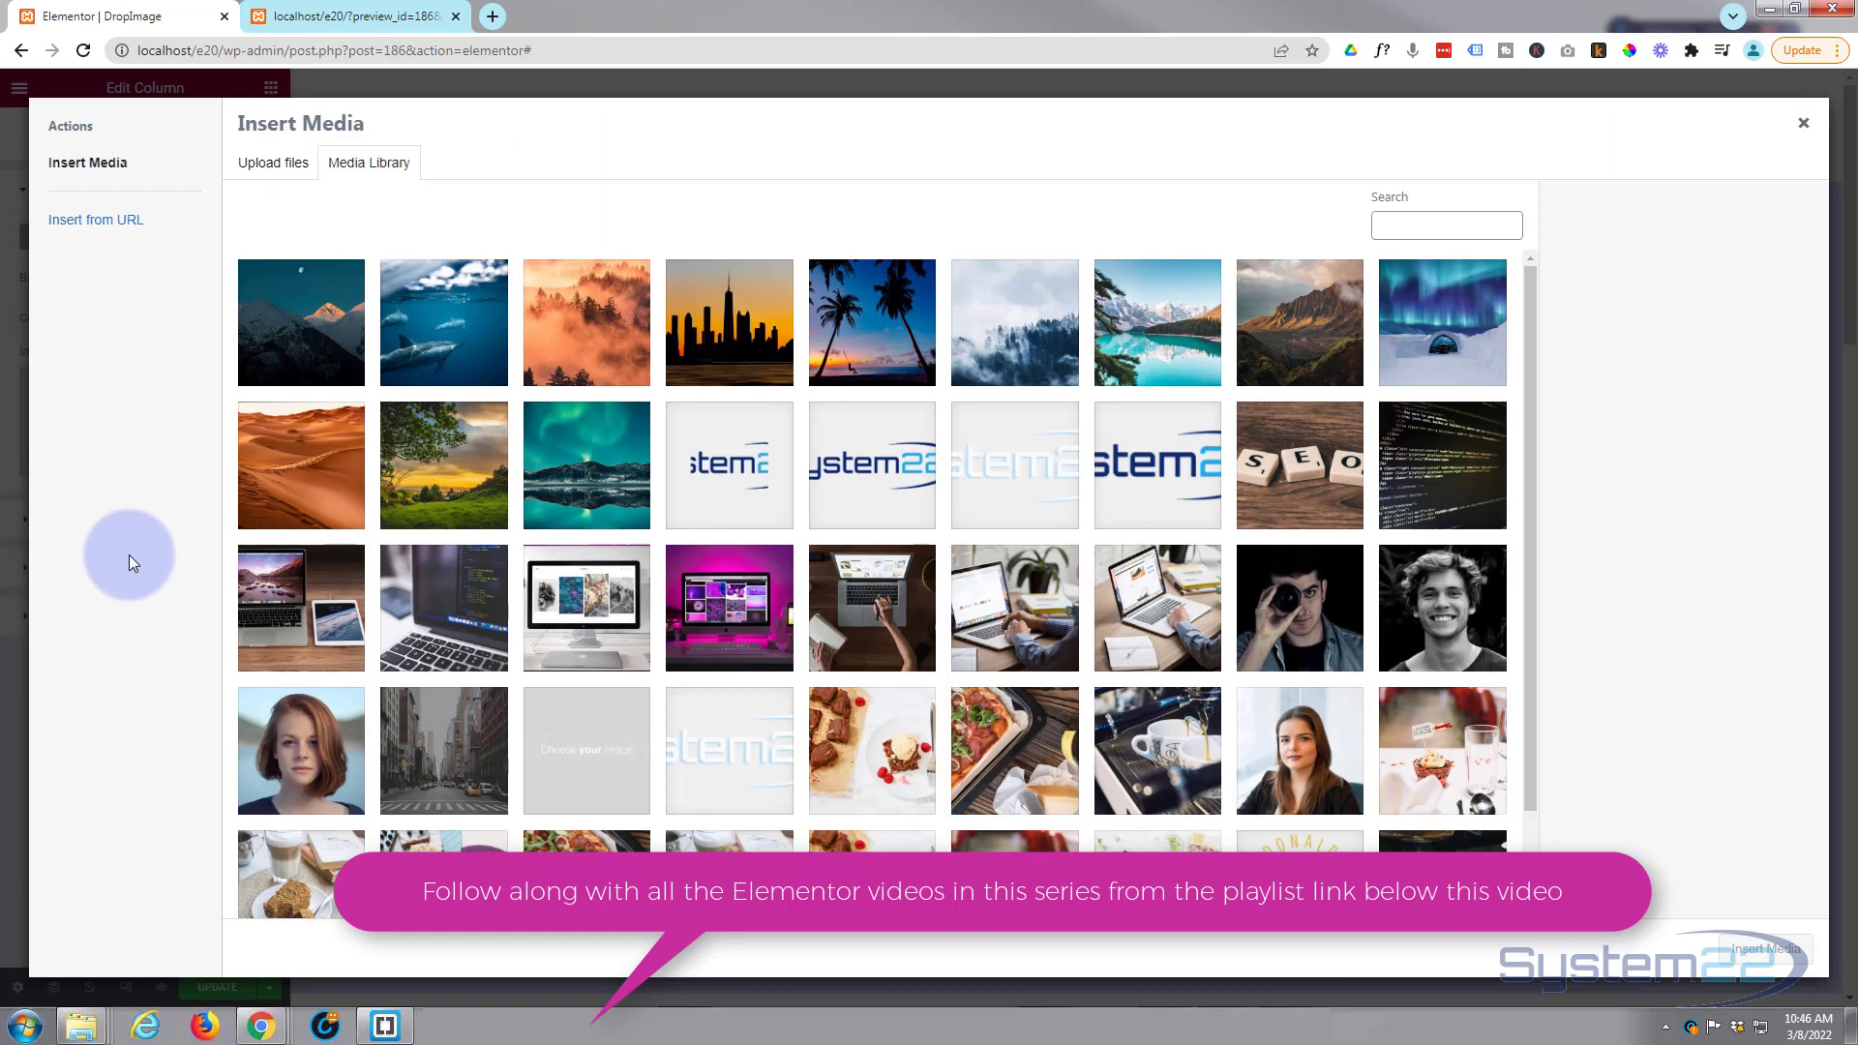
pyautogui.click(735, 627)
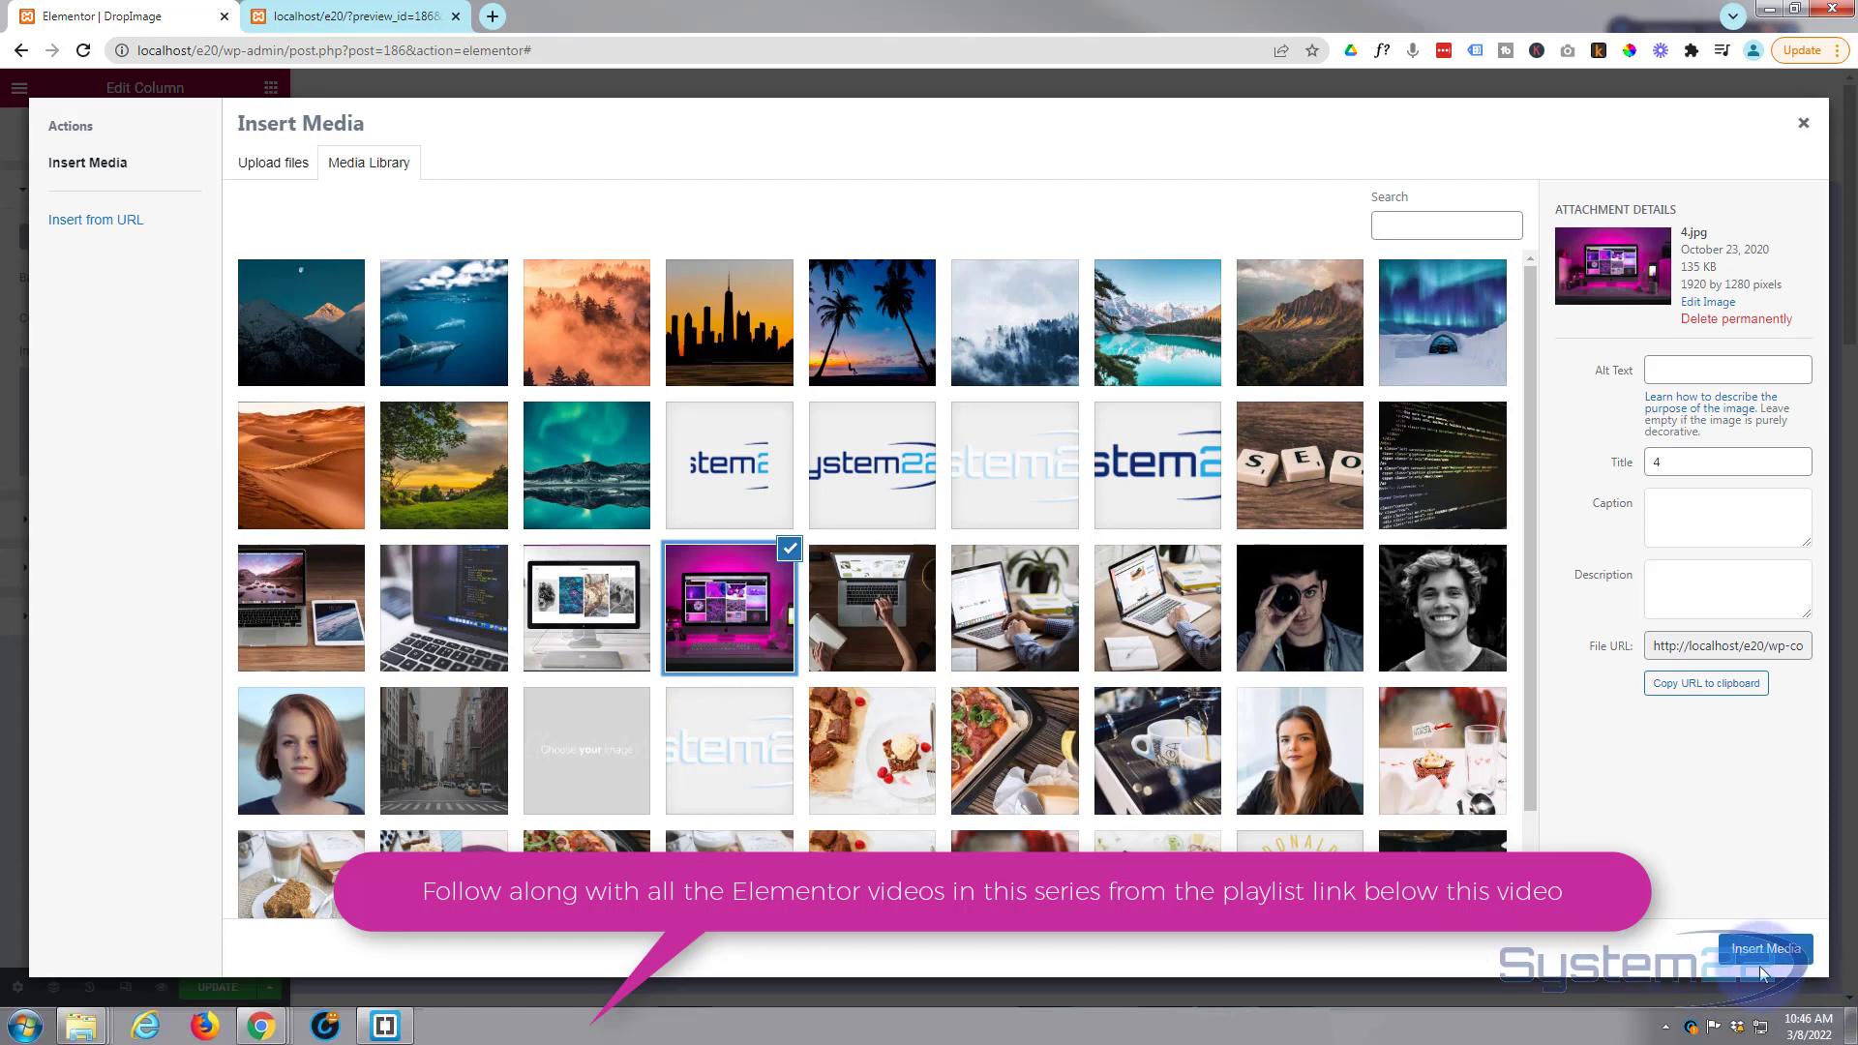
pyautogui.click(1749, 953)
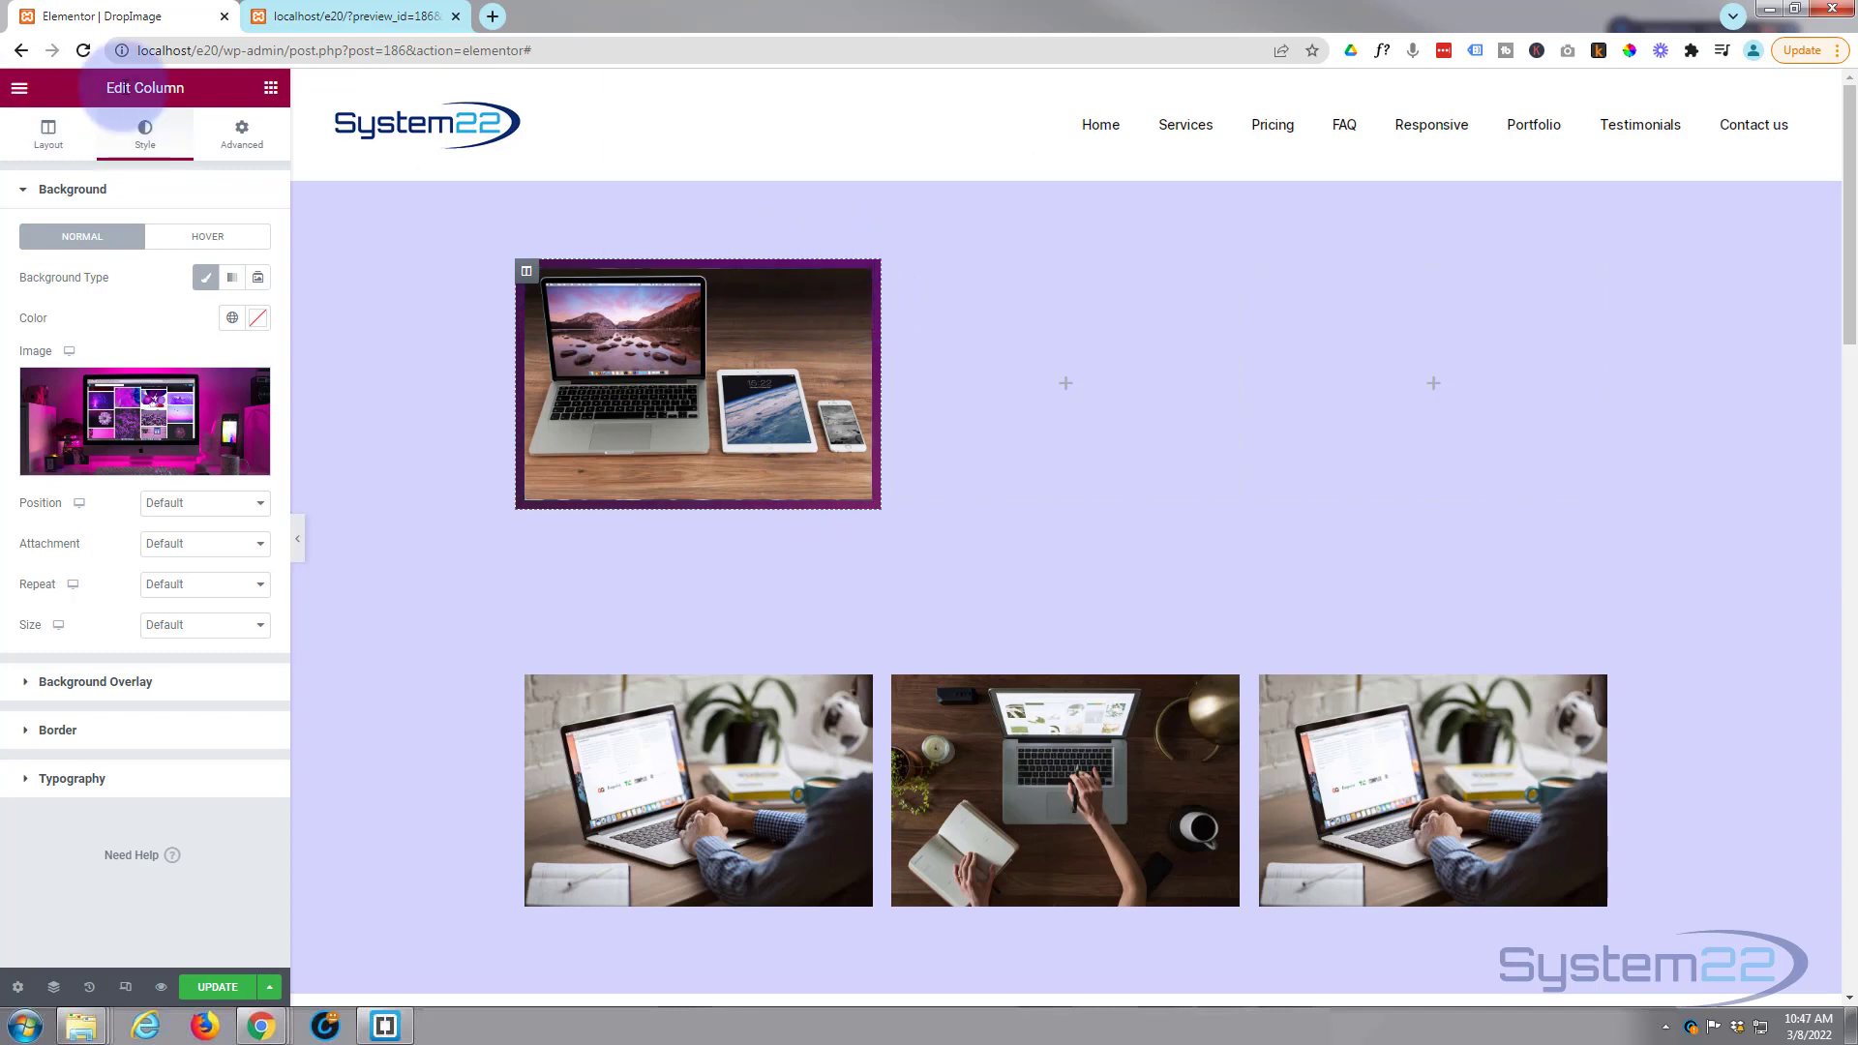
# Set the first column's padding to 0 and its margin to 10 px on all sides.
pyautogui.click(228, 127)
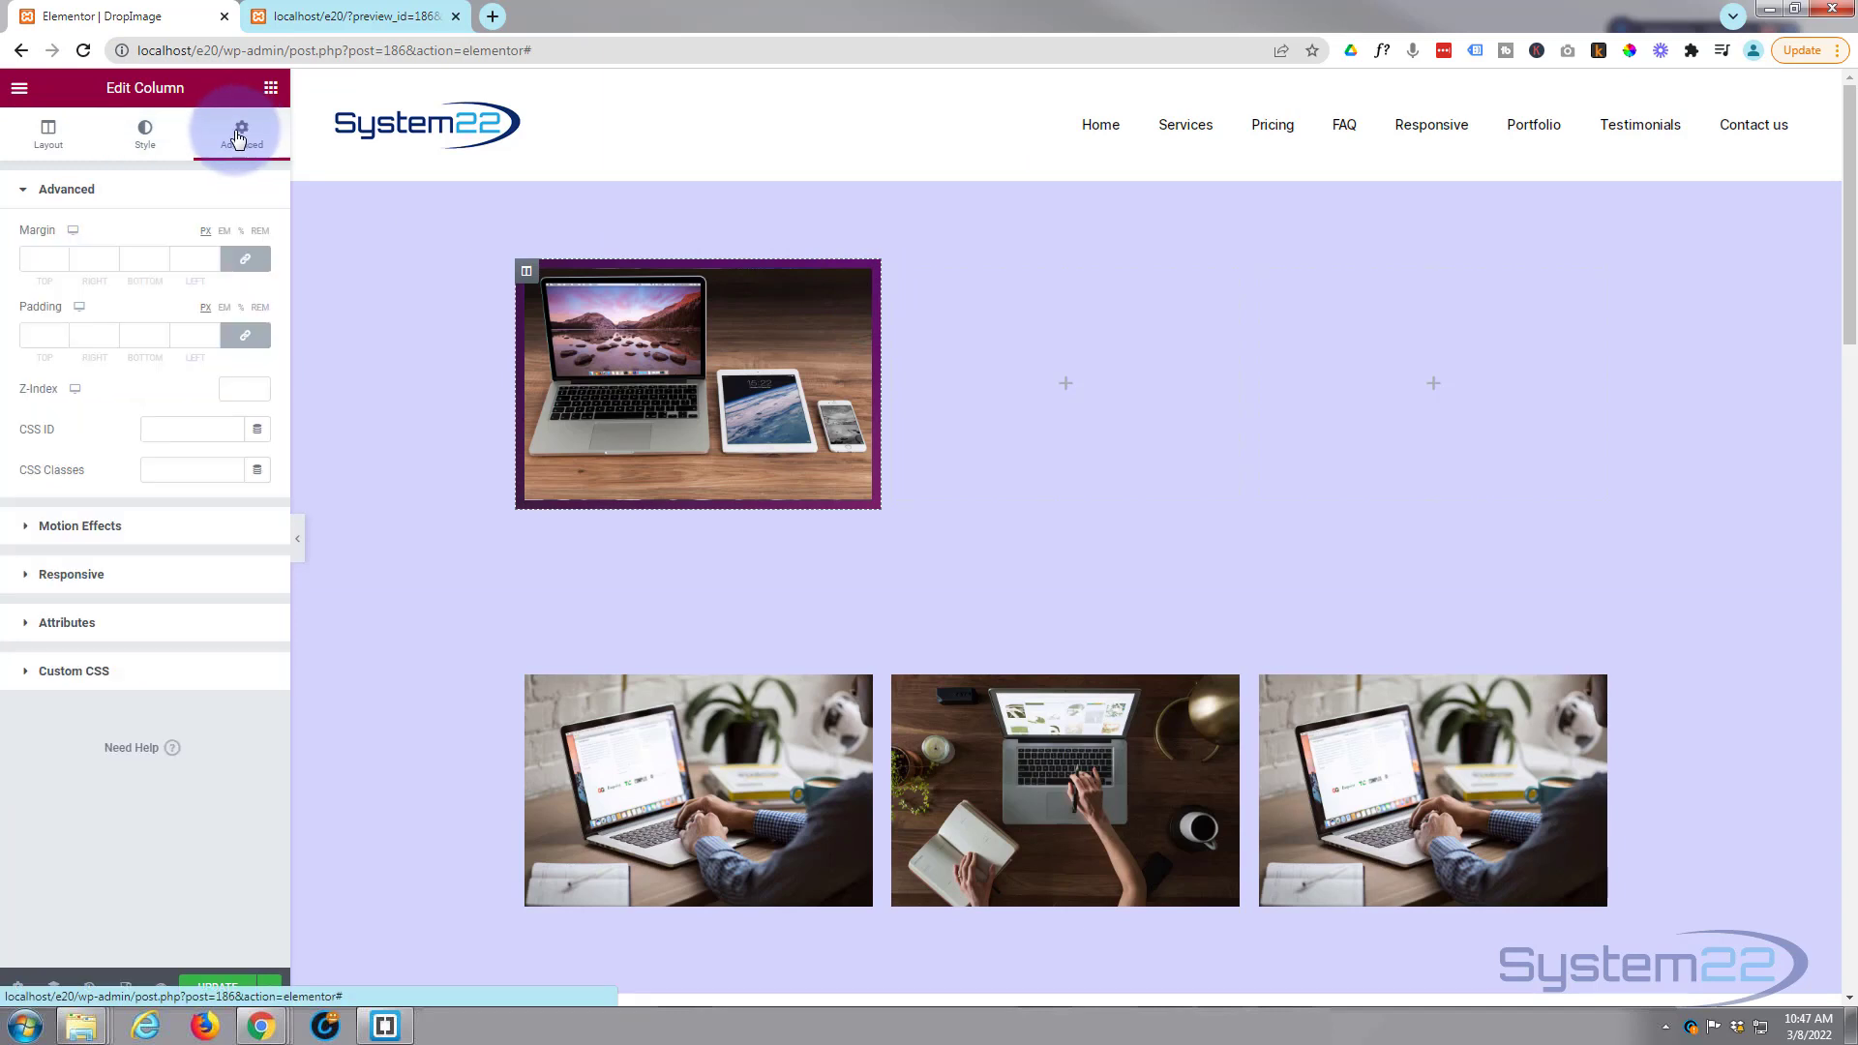
pyautogui.click(33, 335)
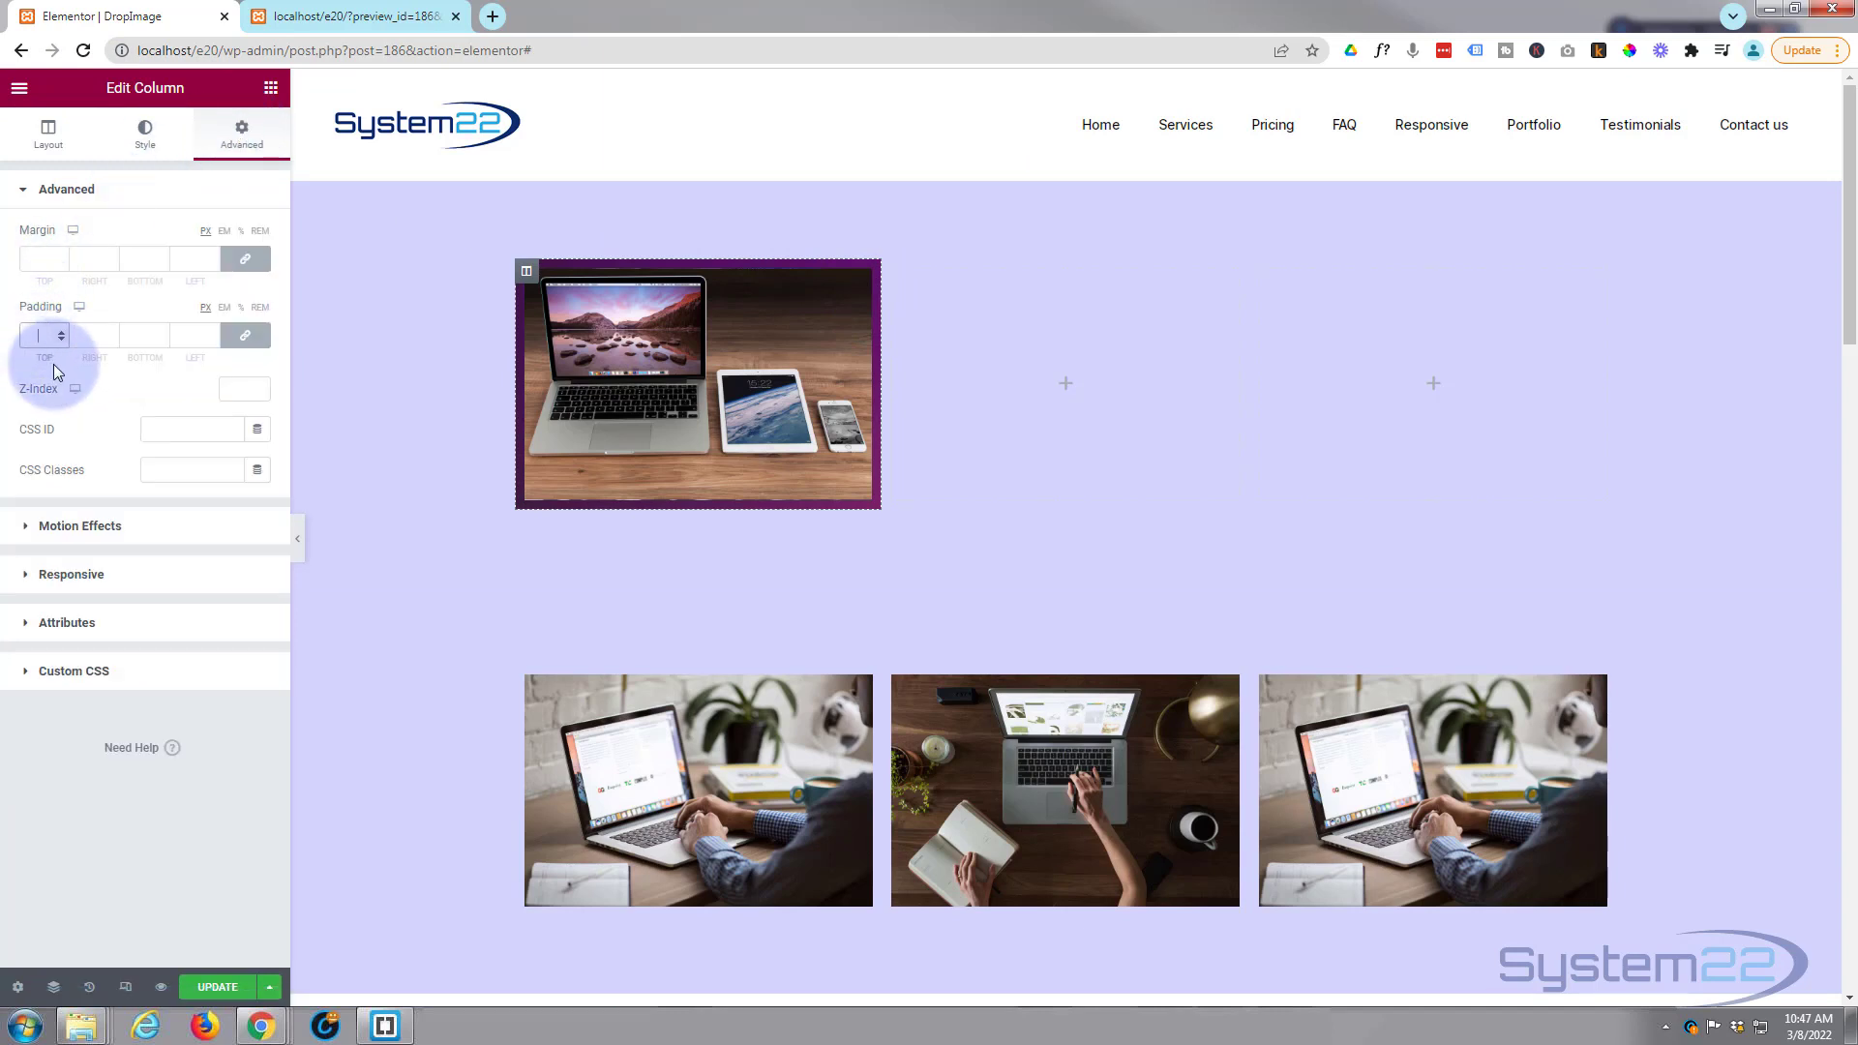
pyautogui.write('0')
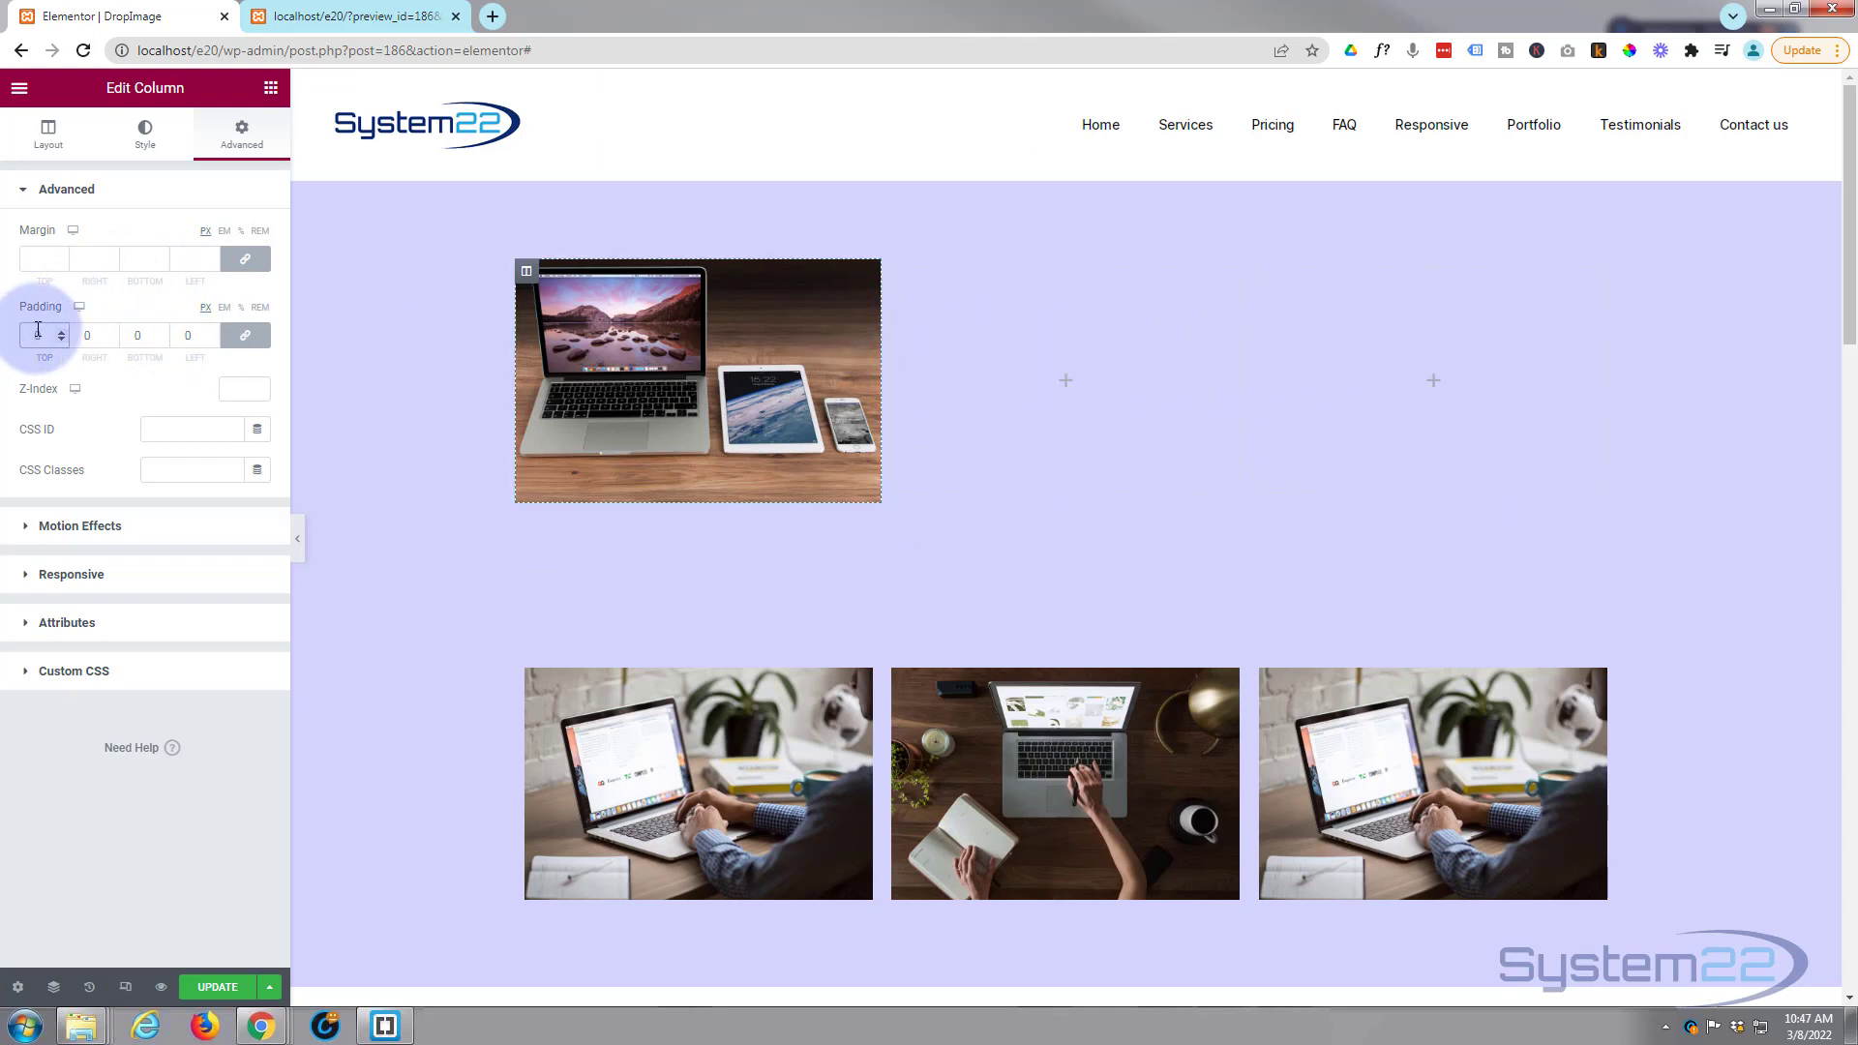
pyautogui.click(41, 259)
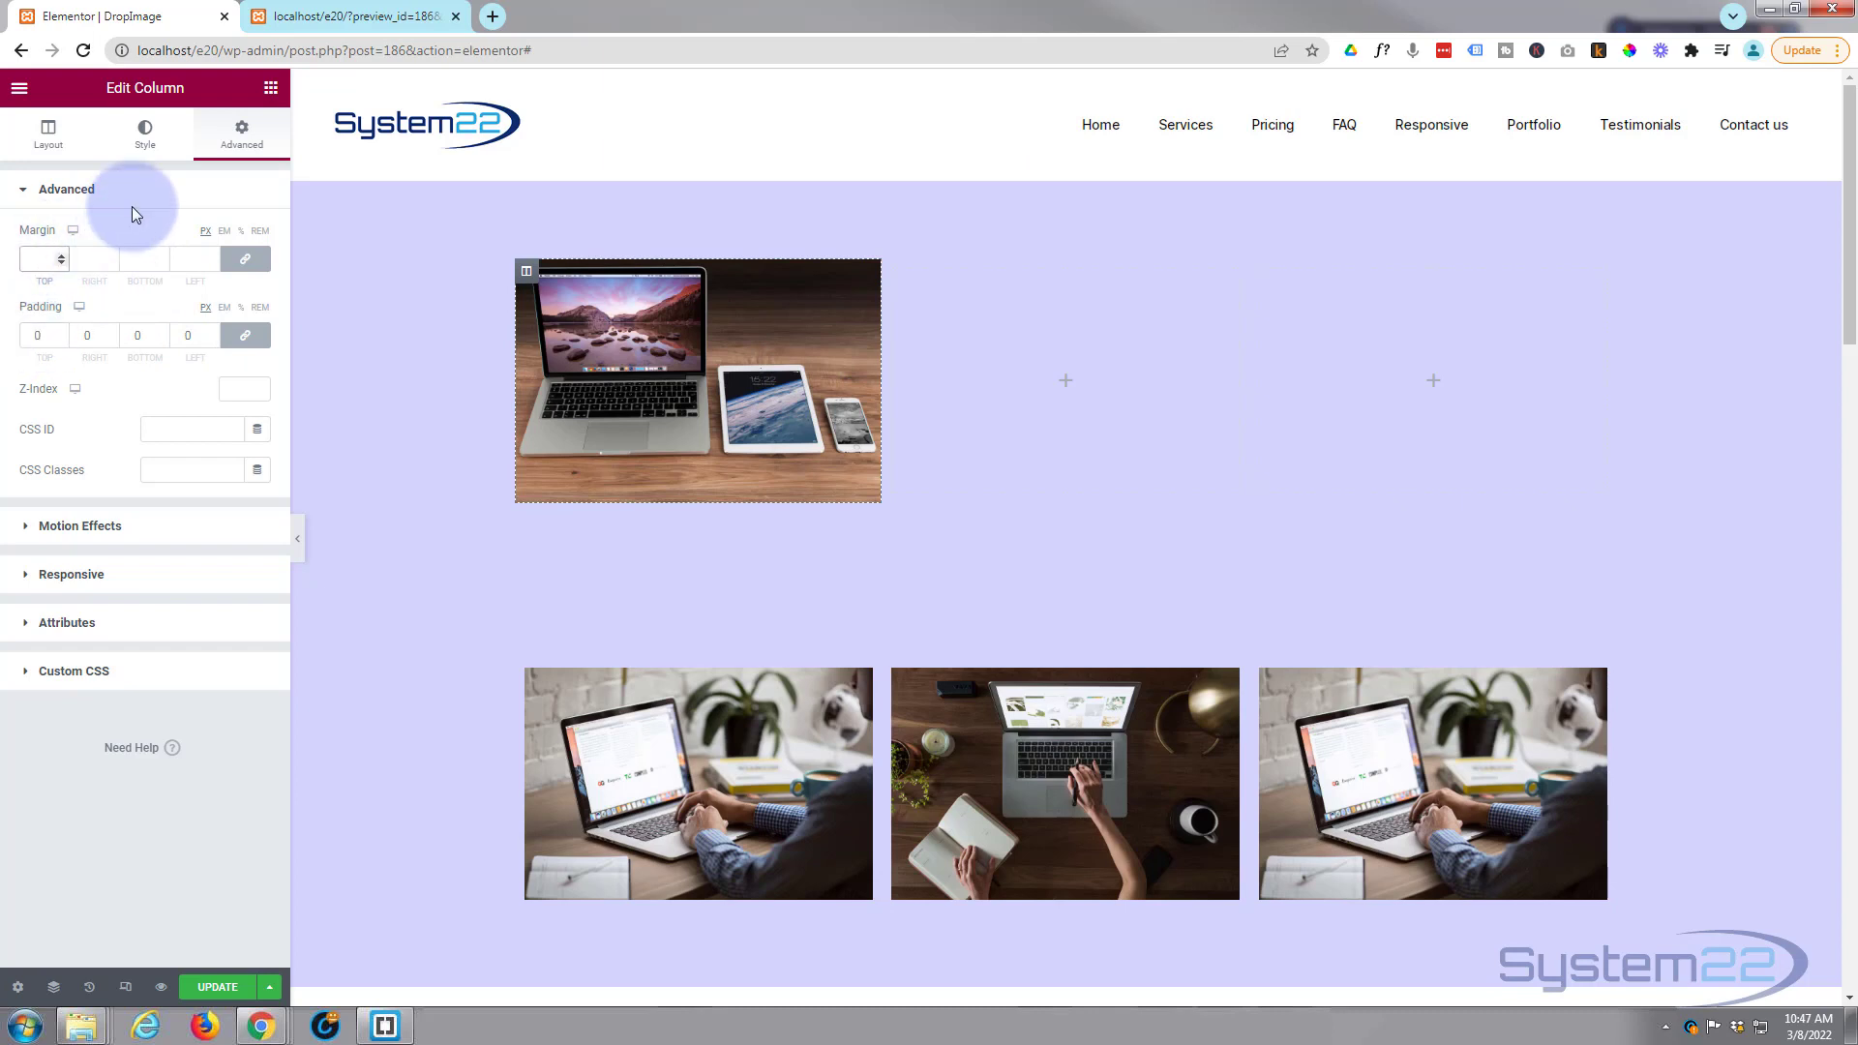
pyautogui.write('10')
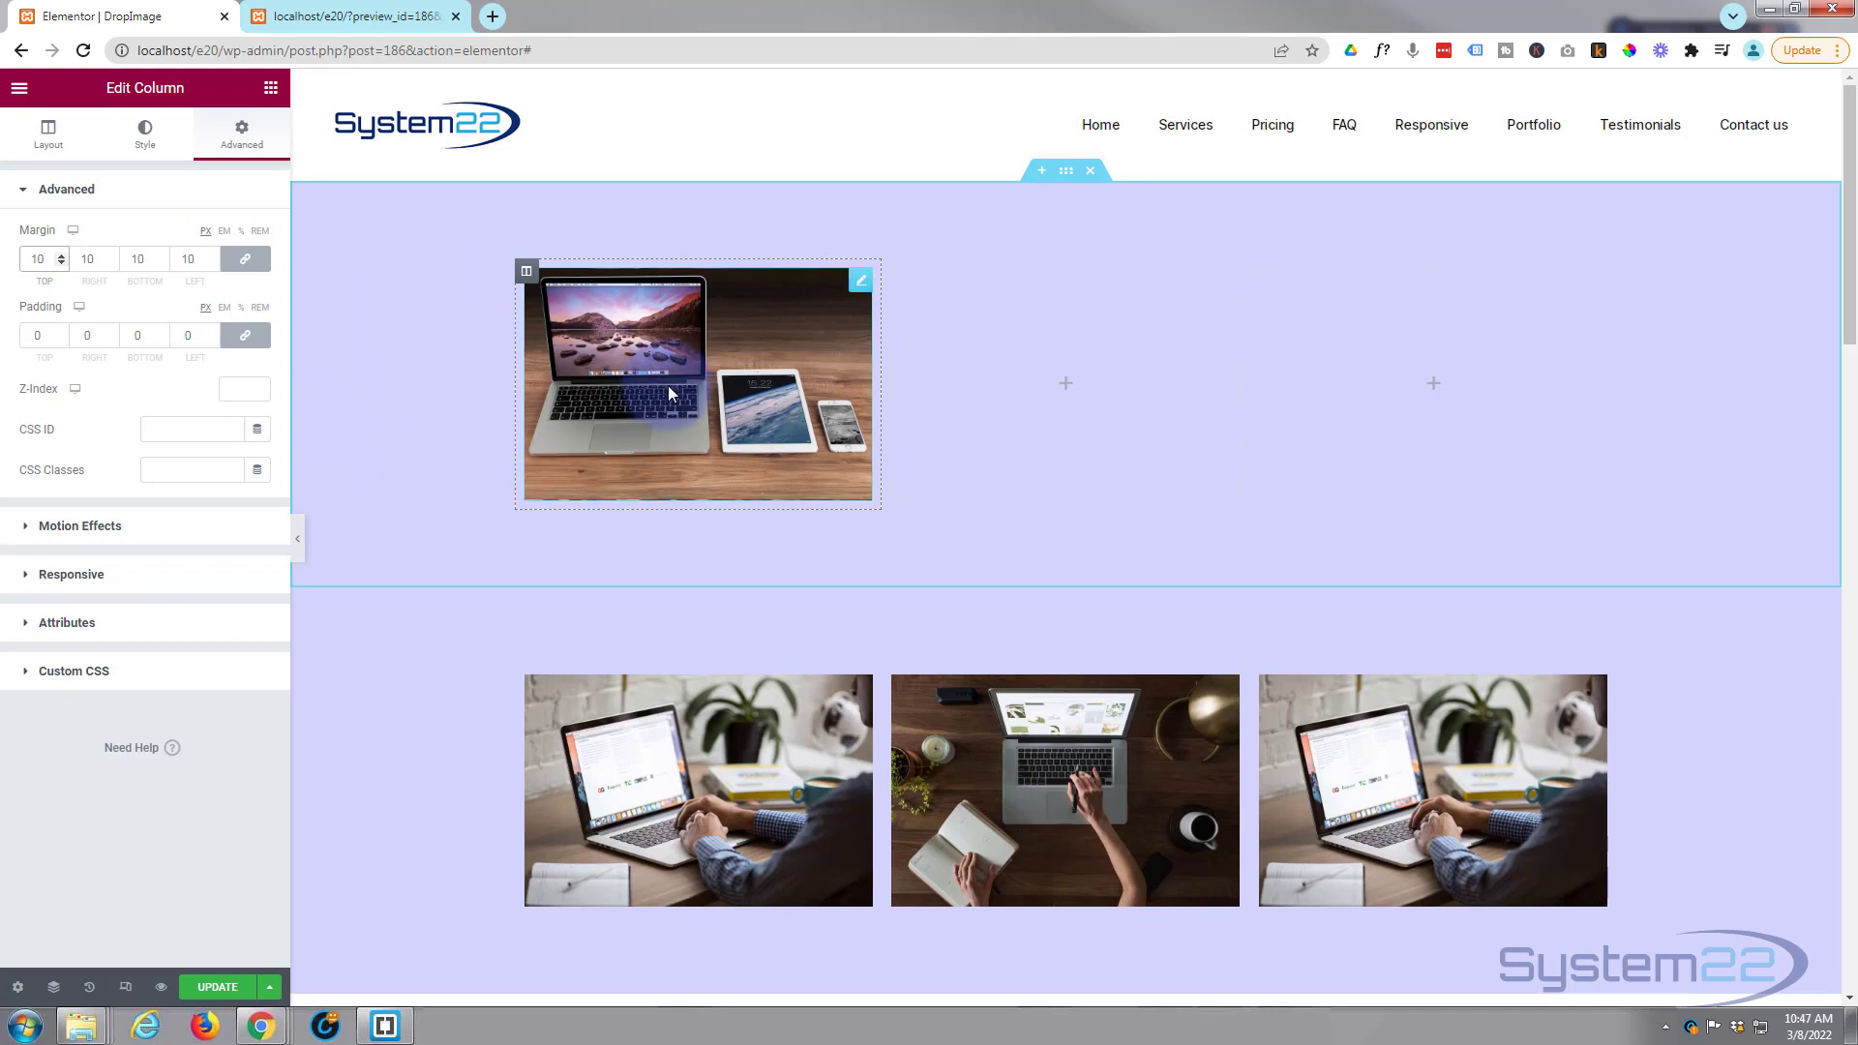
pyautogui.click(898, 329)
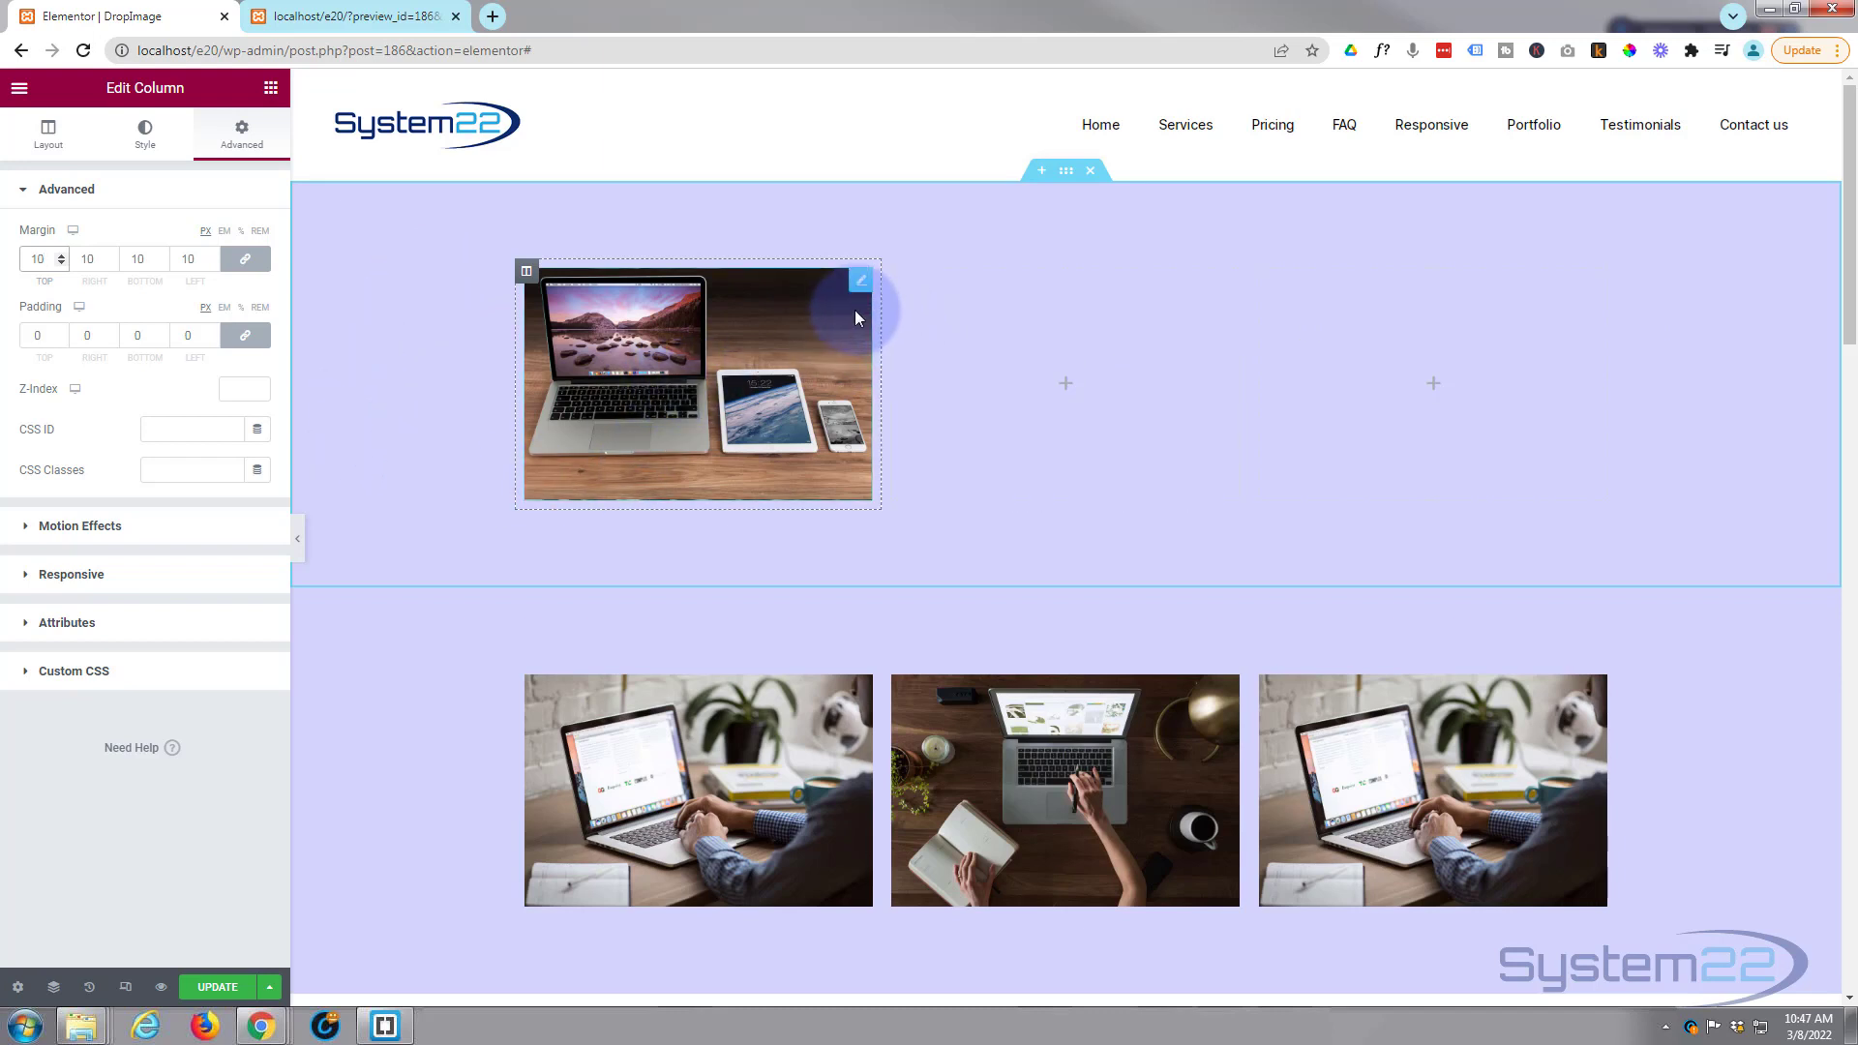
# Set the normal-state opacity of the first column's image to 1.
pyautogui.click(860, 287)
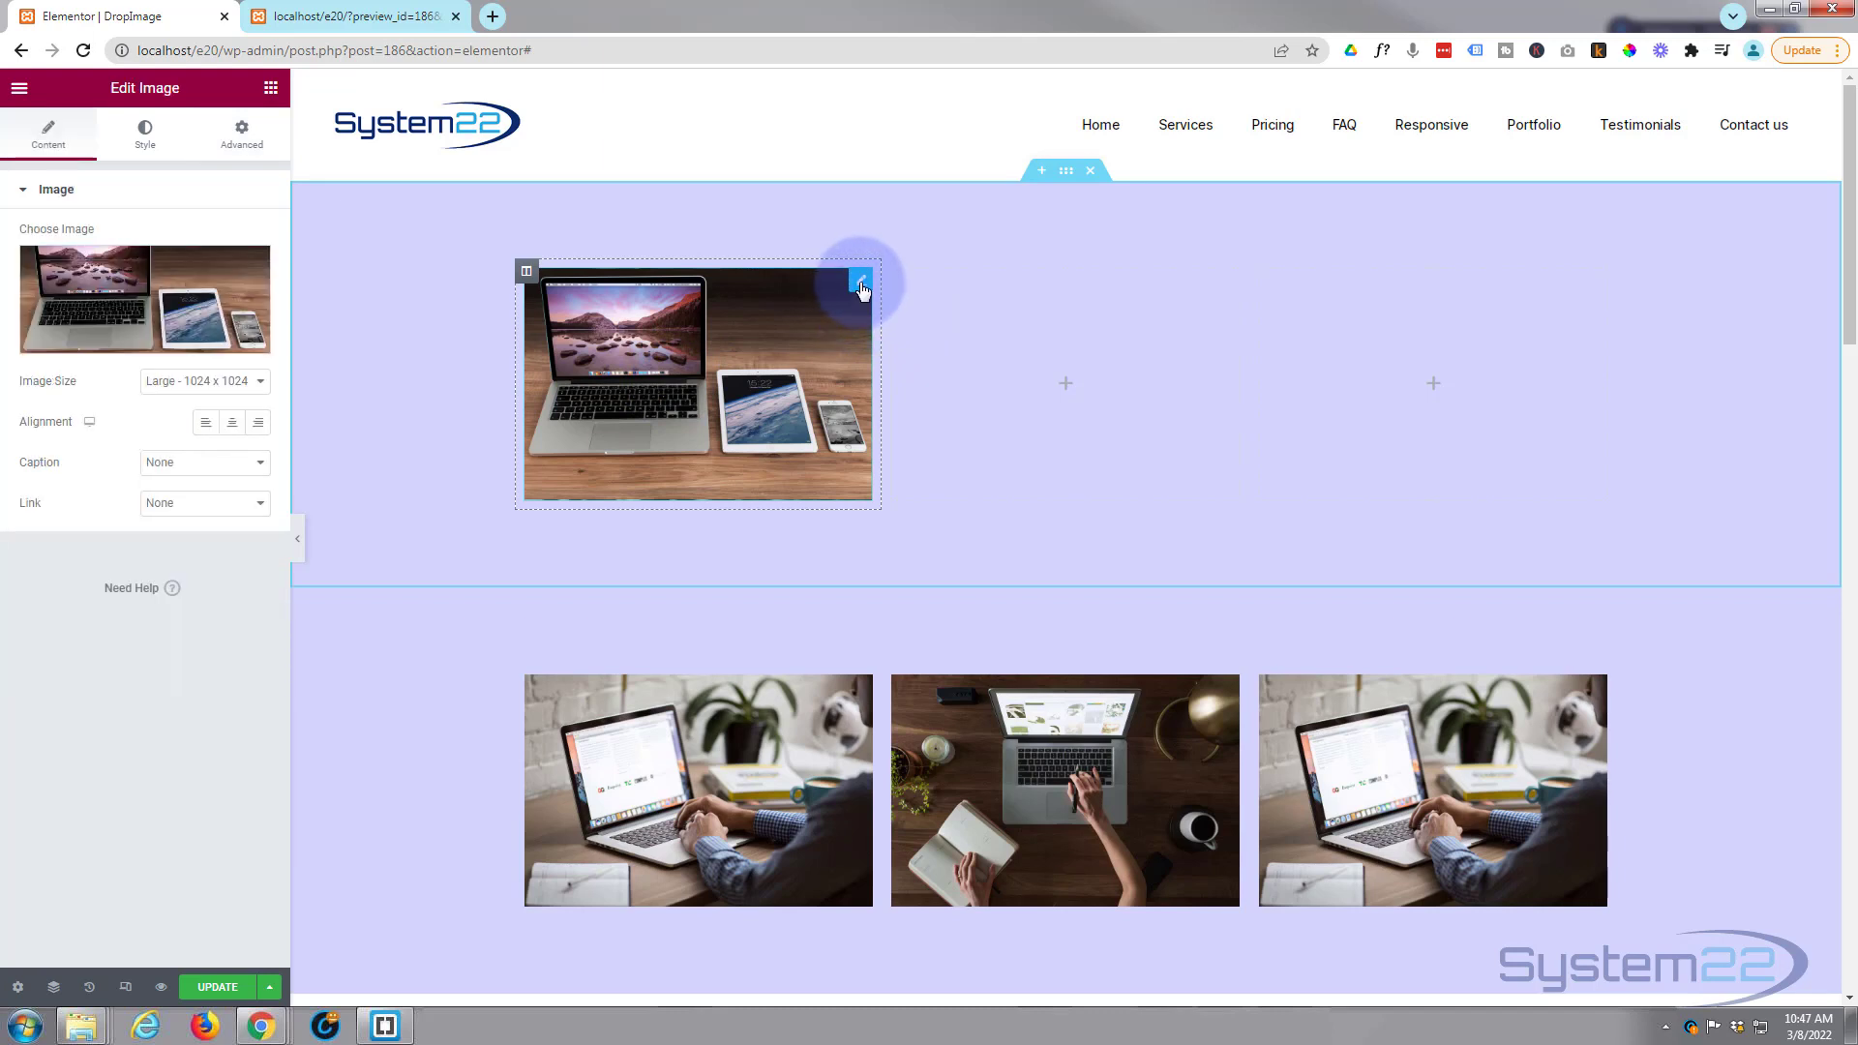
pyautogui.click(144, 136)
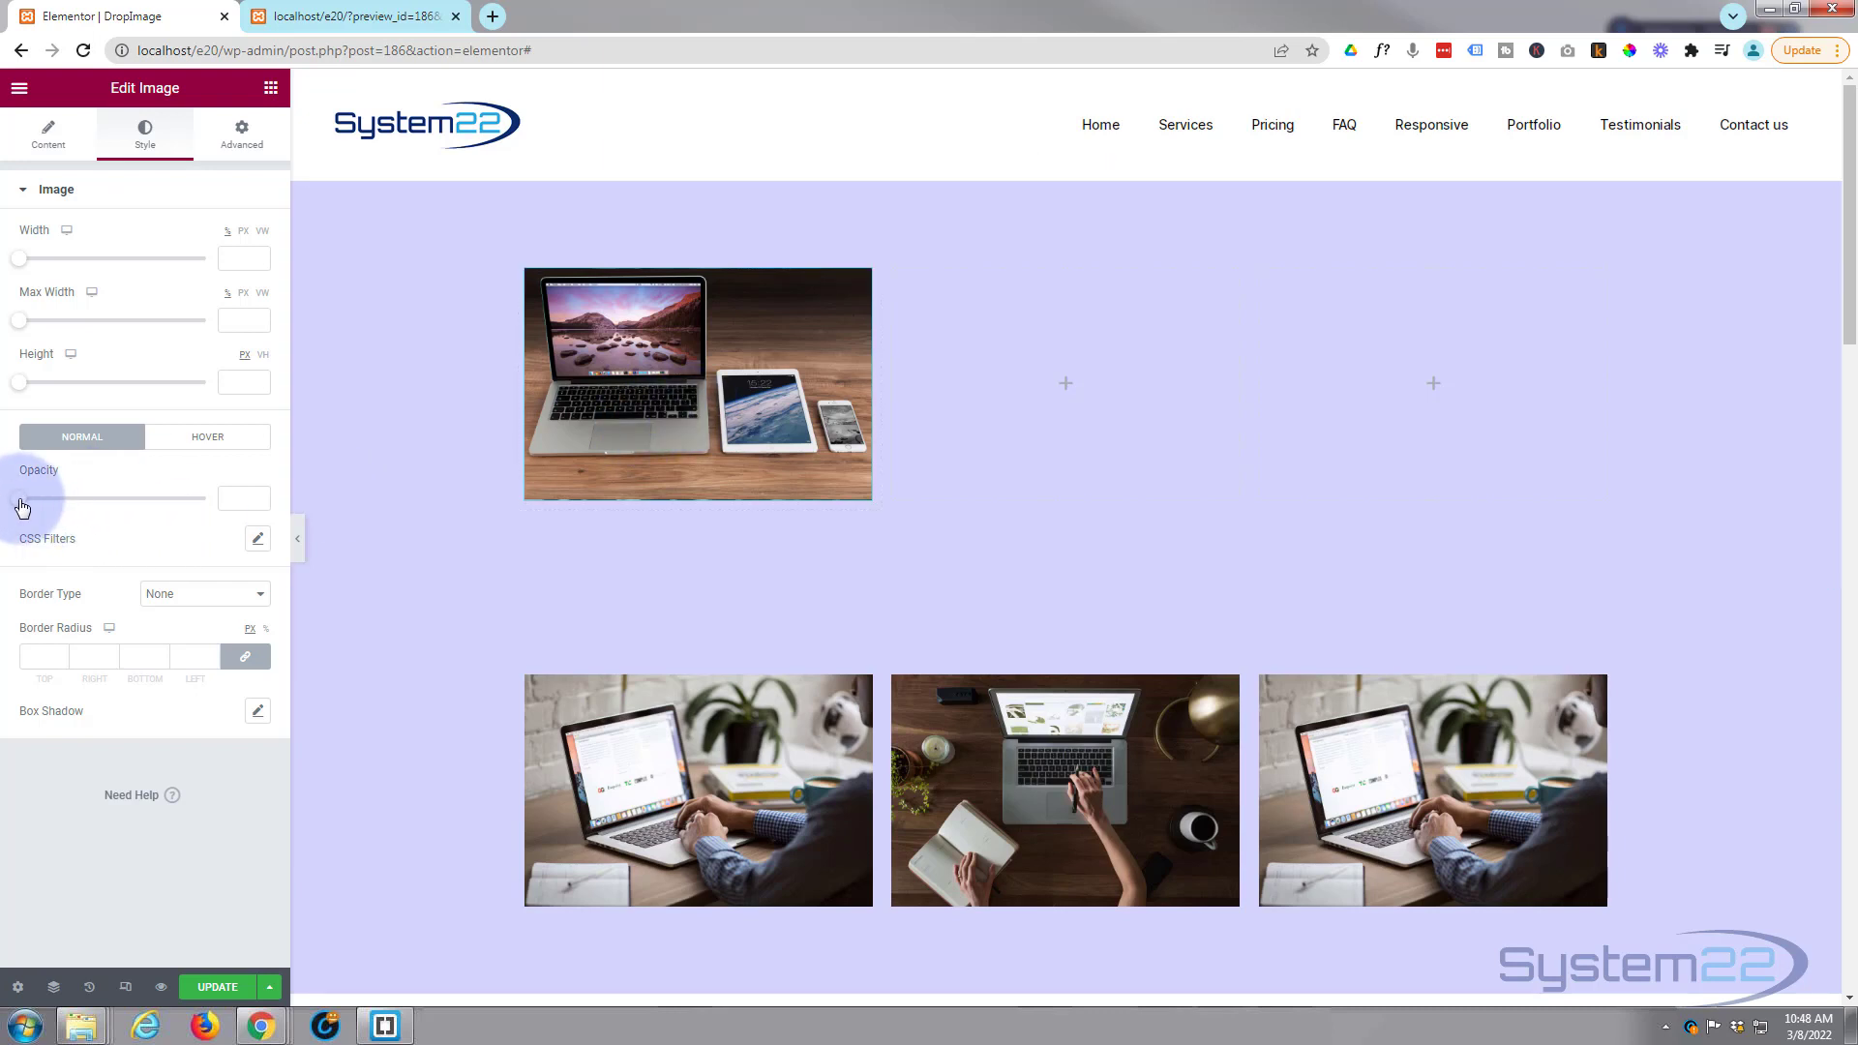
pyautogui.moveTo(21, 507); pyautogui.dragTo(232, 499)
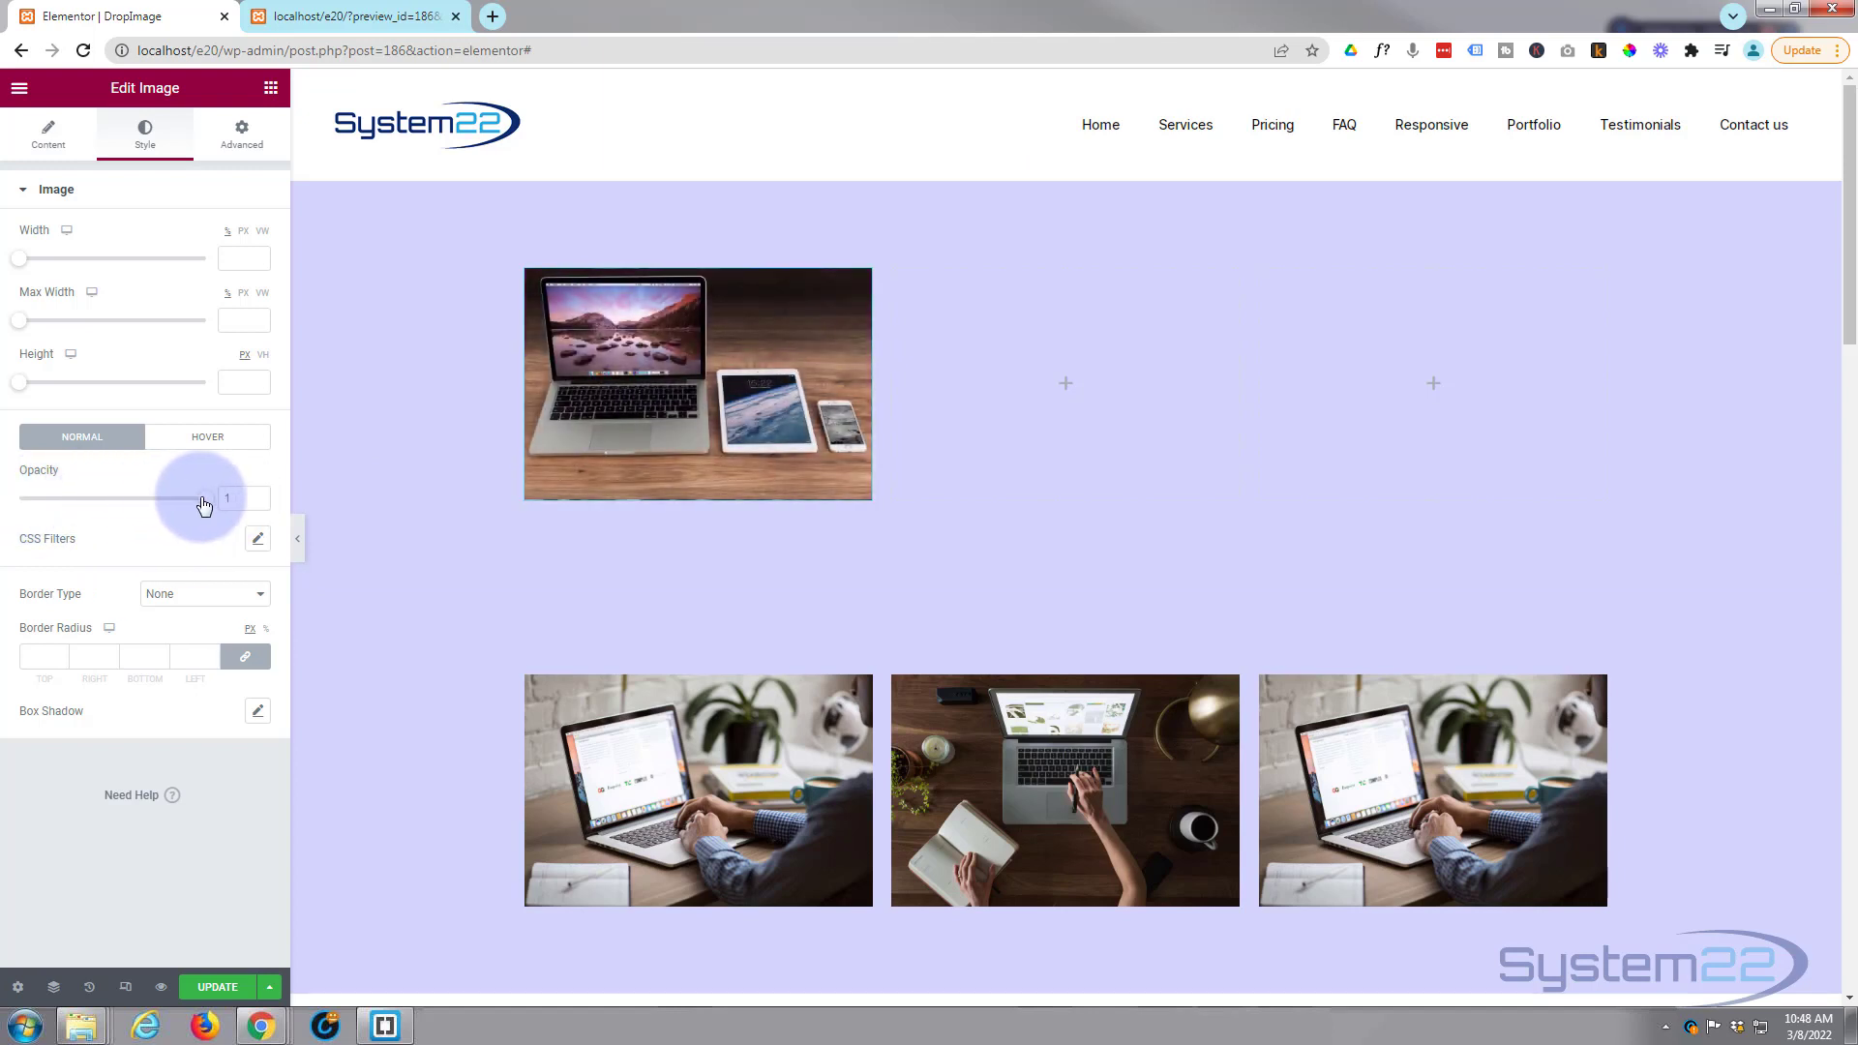
pyautogui.click(205, 500)
# Set the hover-state opacity of the first column's image to 0.
pyautogui.click(207, 436)
pyautogui.moveTo(106, 508); pyautogui.dragTo(5, 500)
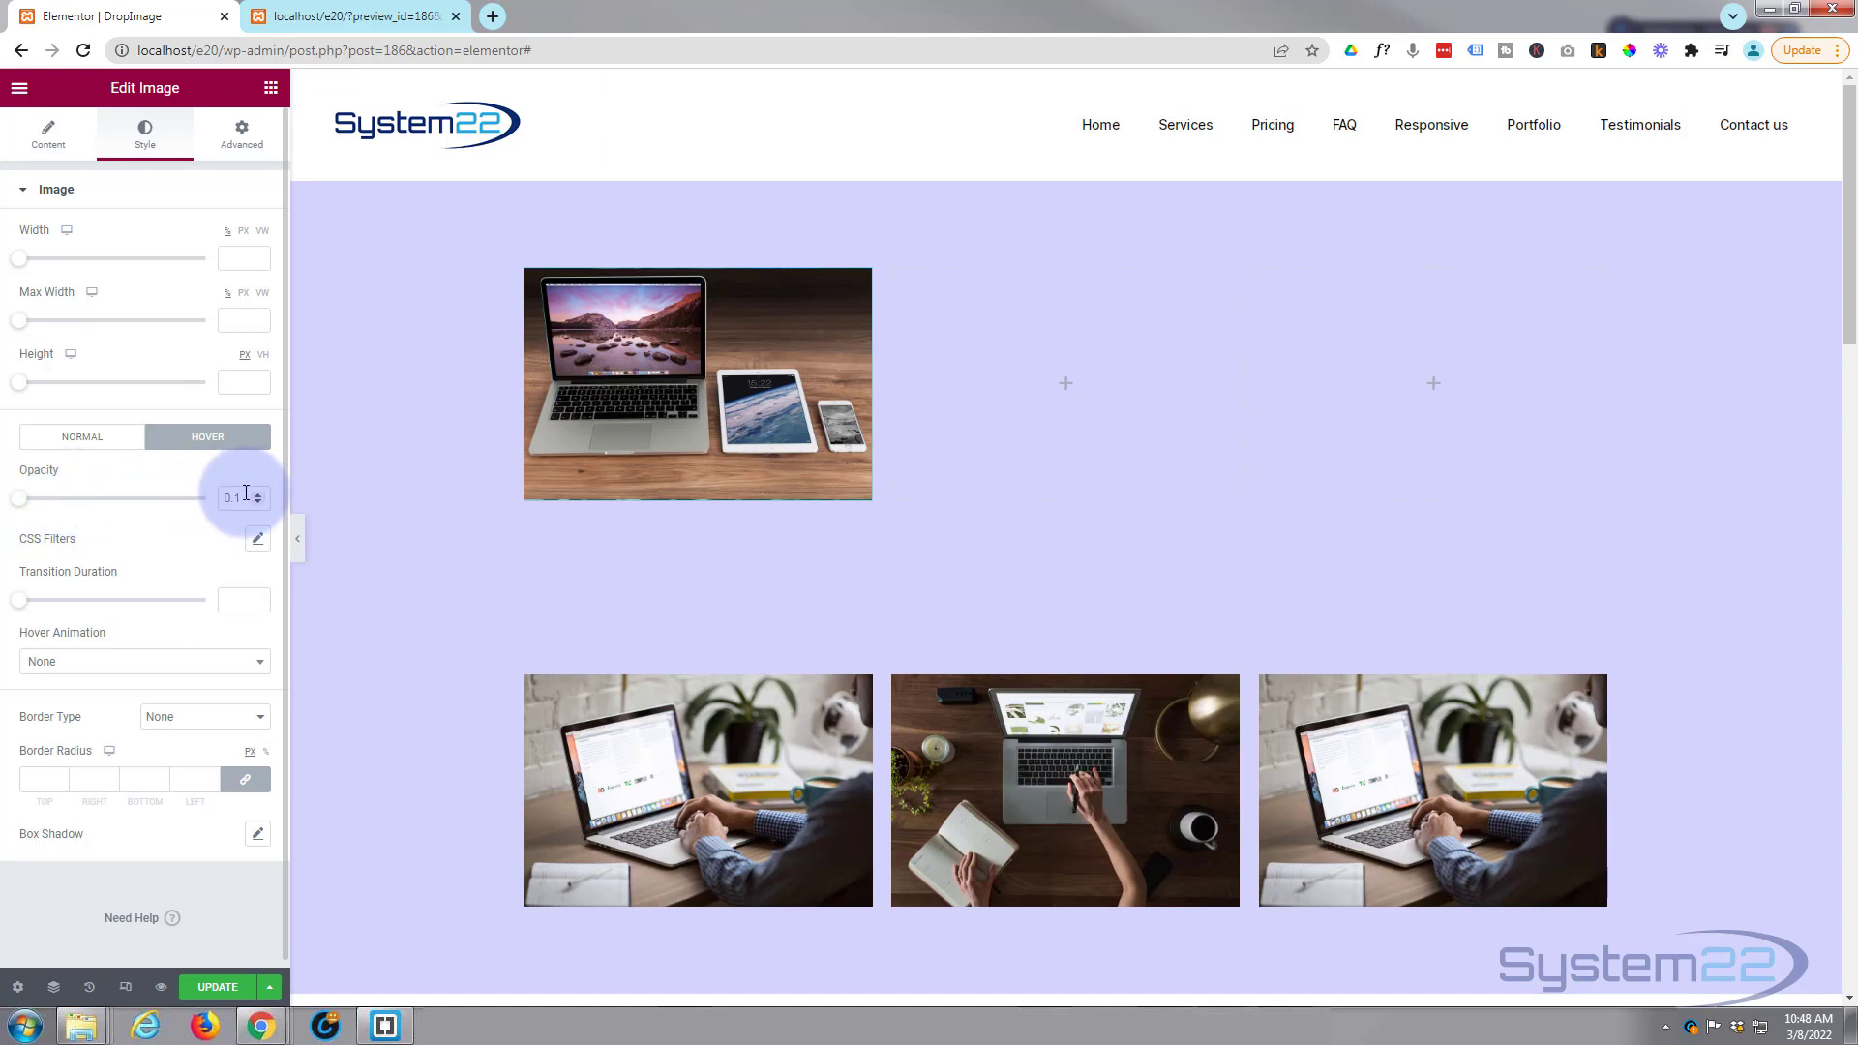
pyautogui.click(228, 495)
pyautogui.moveTo(228, 496); pyautogui.dragTo(203, 499)
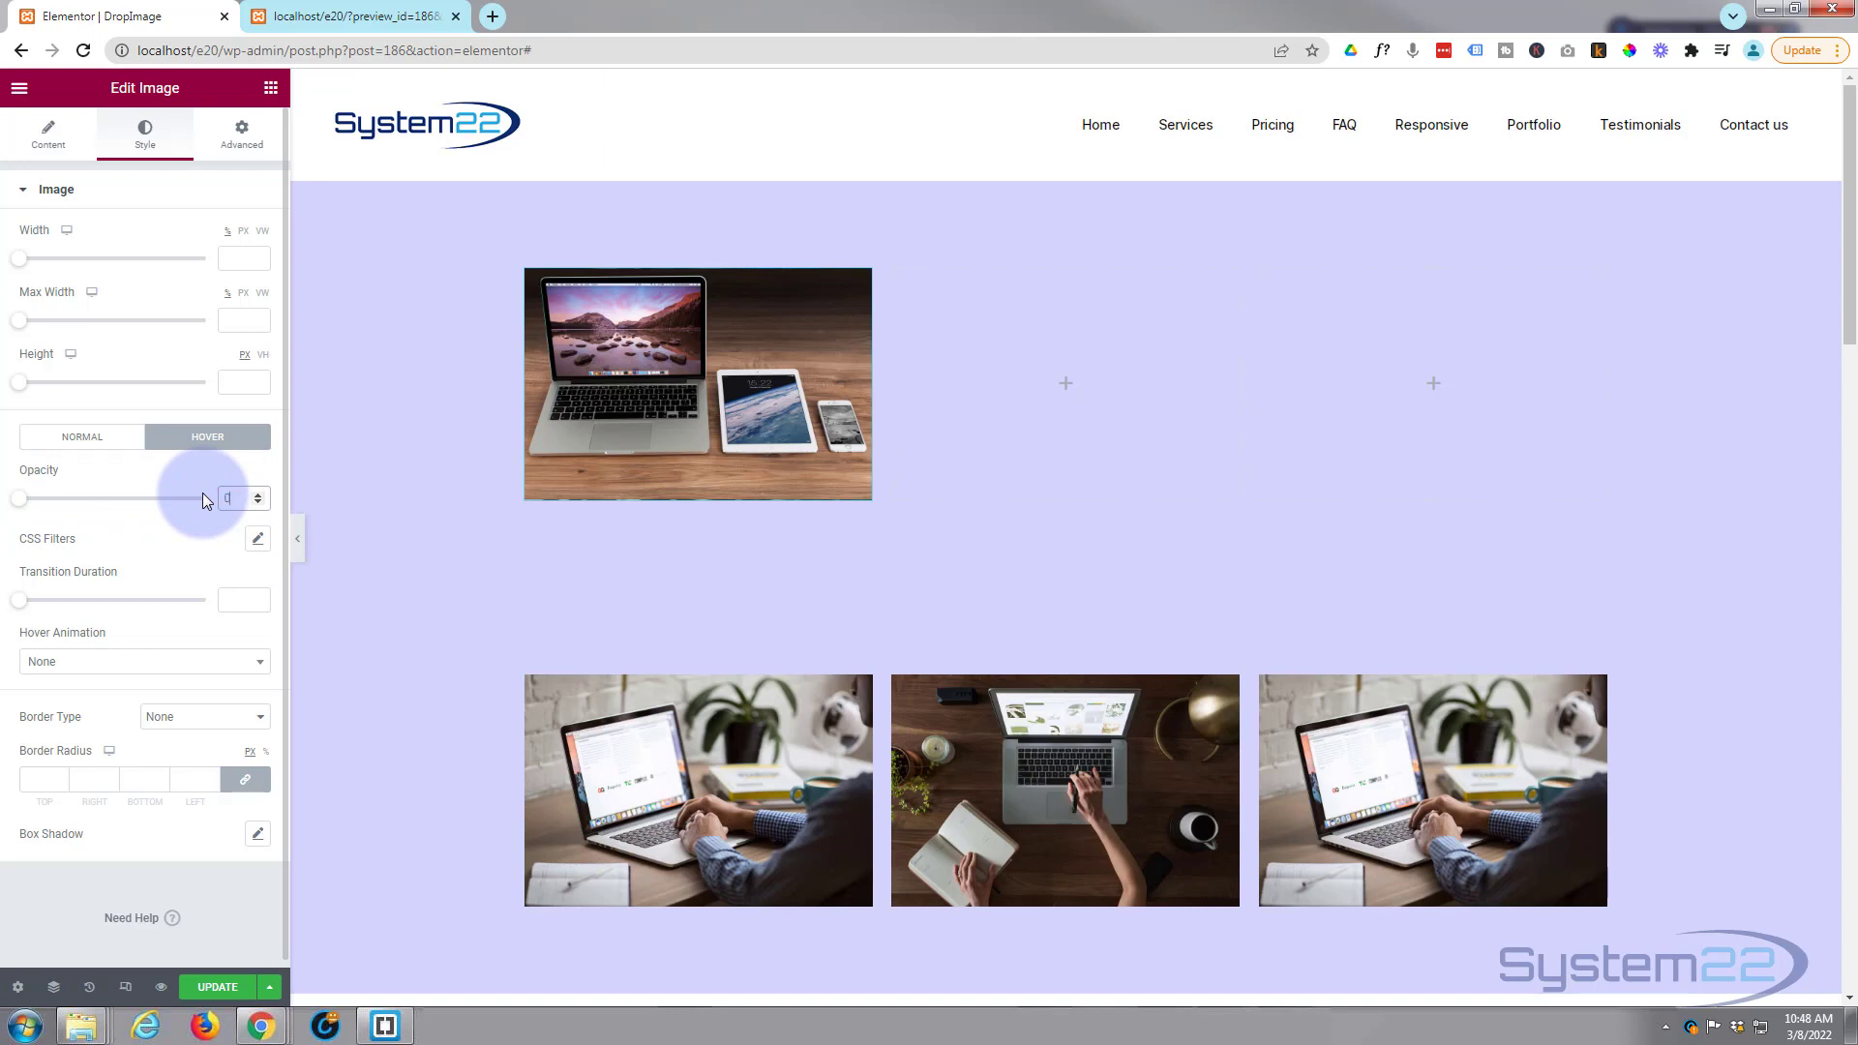
pyautogui.write('0')
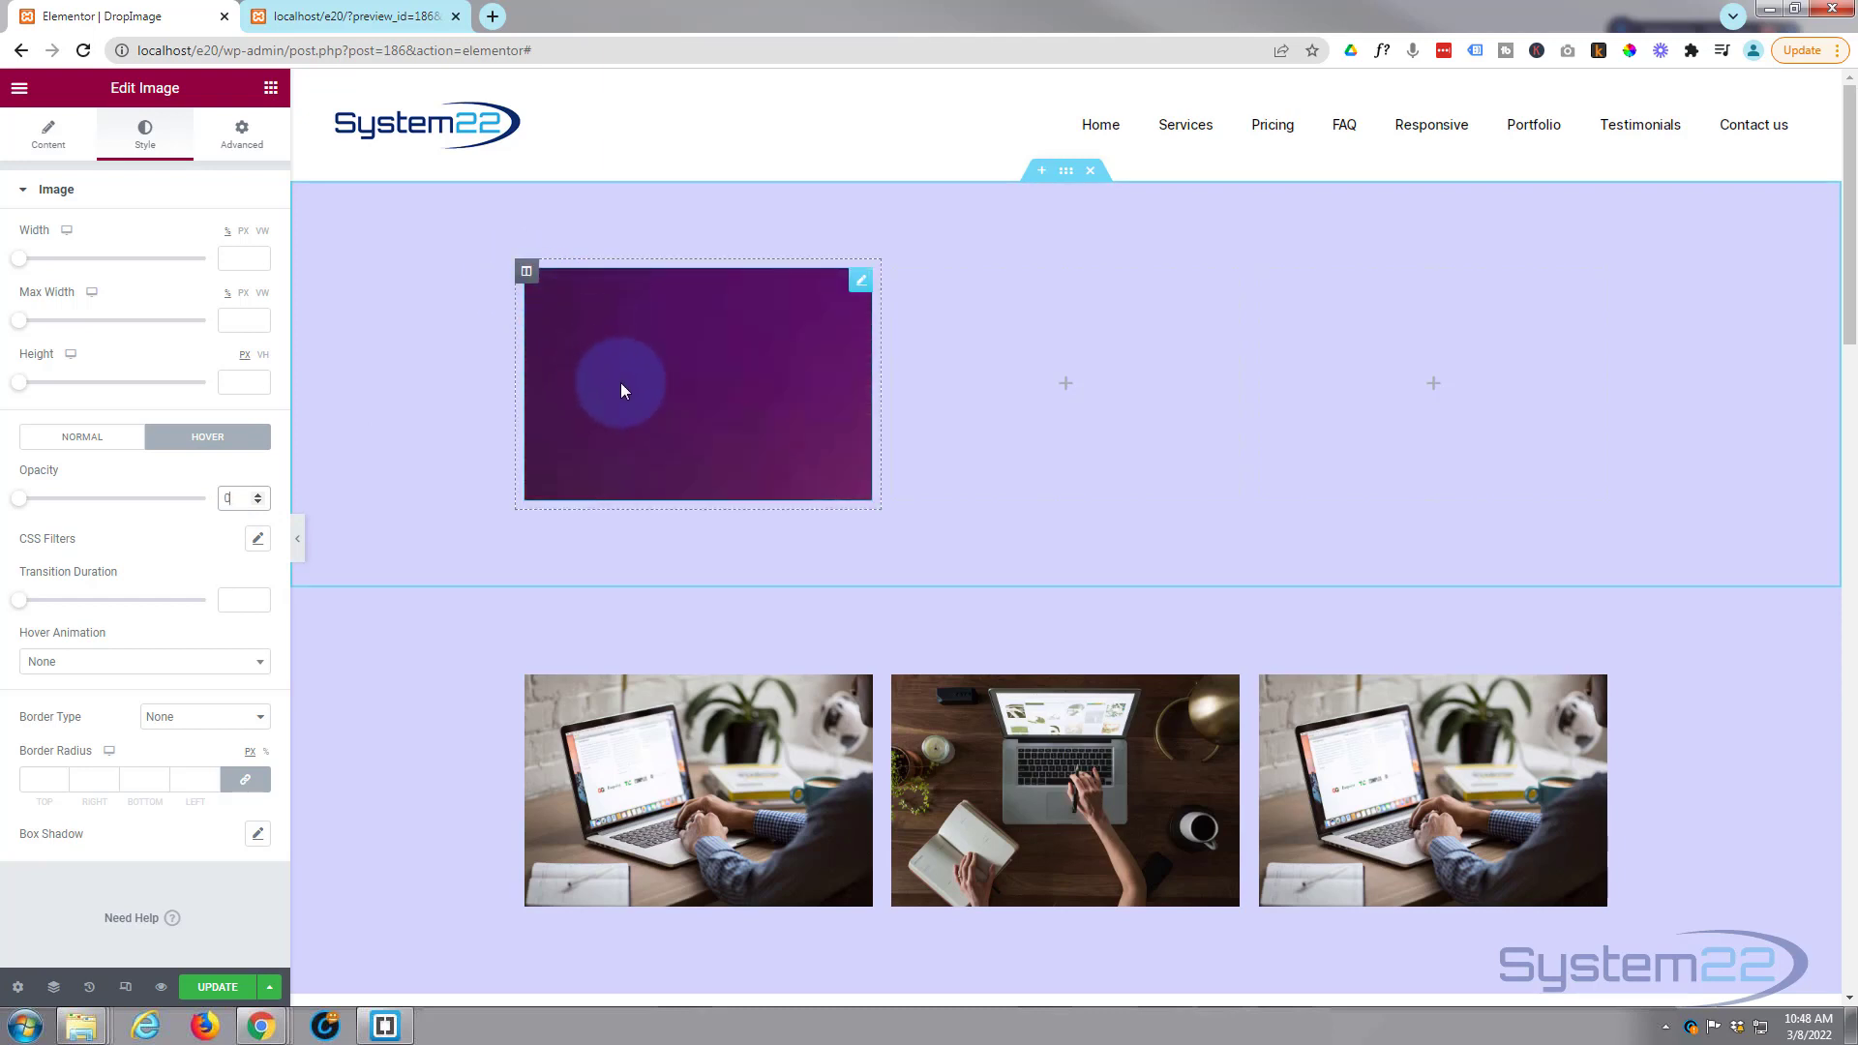
# Set the size of the first column's background image to Cover.
pyautogui.click(526, 273)
pyautogui.click(48, 136)
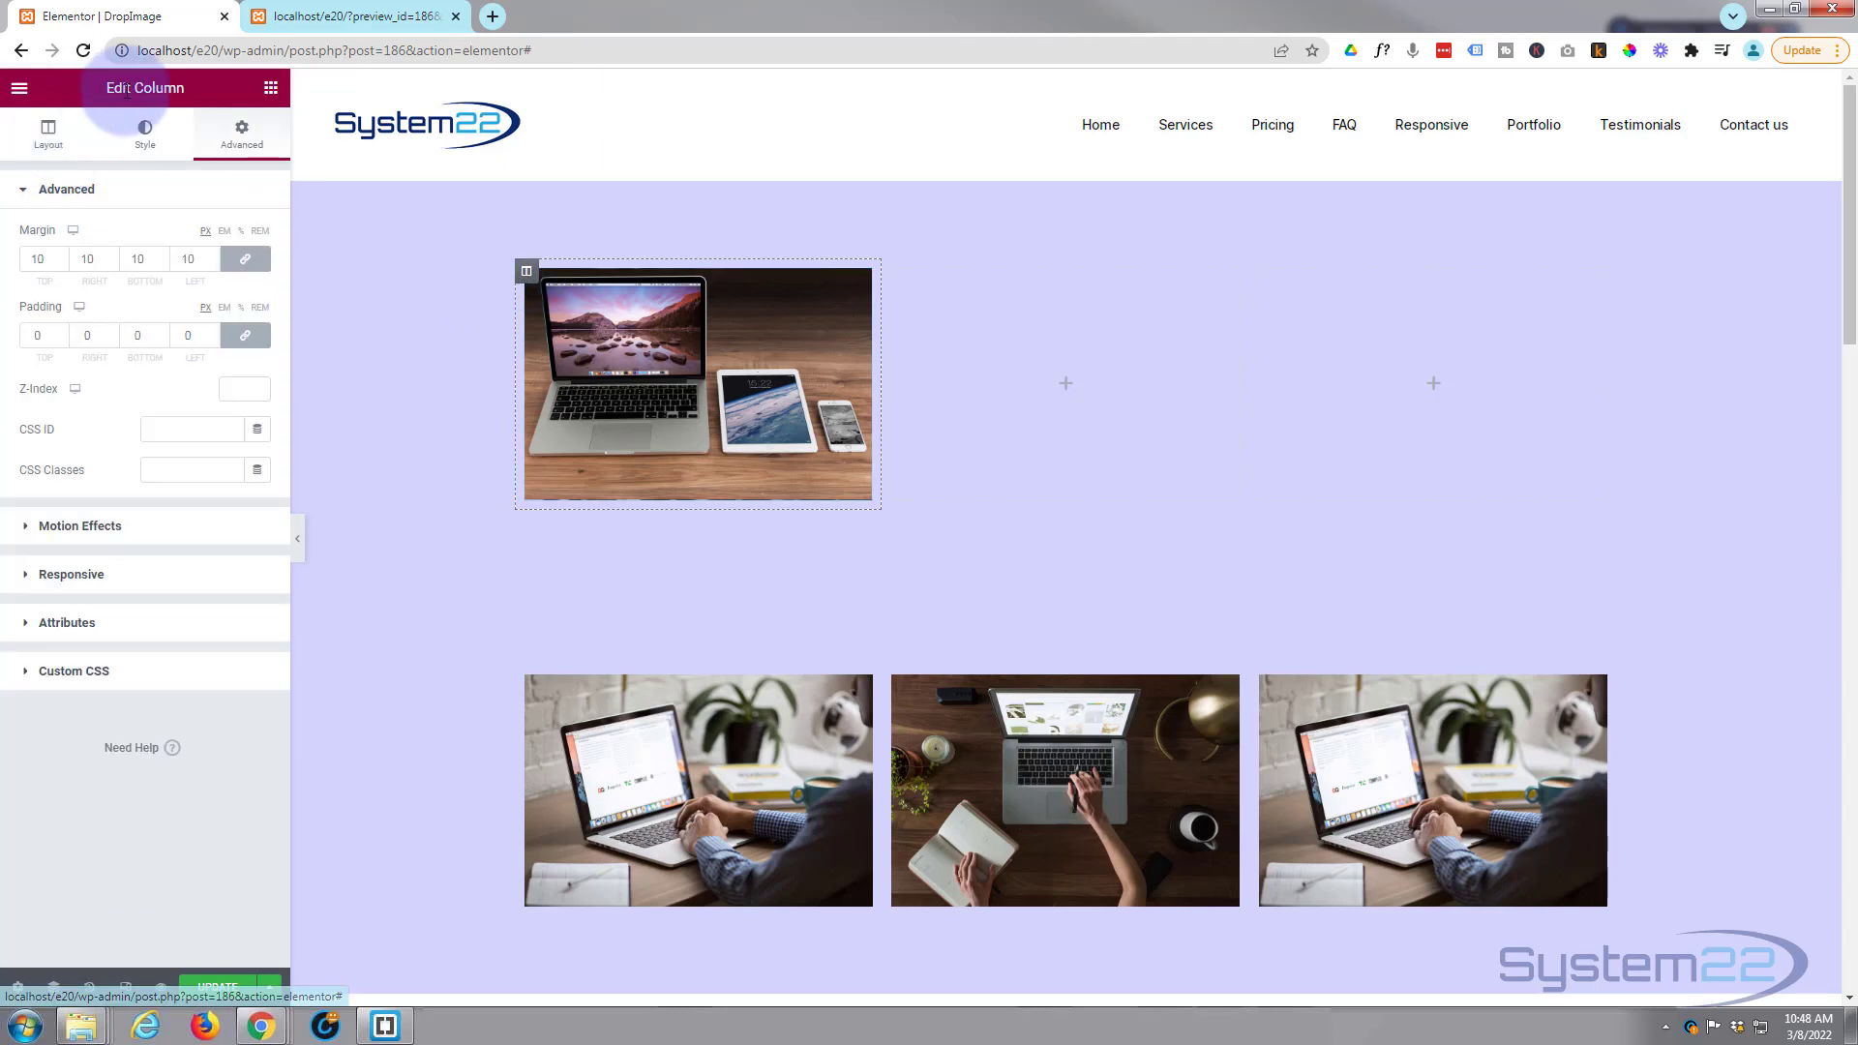
pyautogui.click(154, 132)
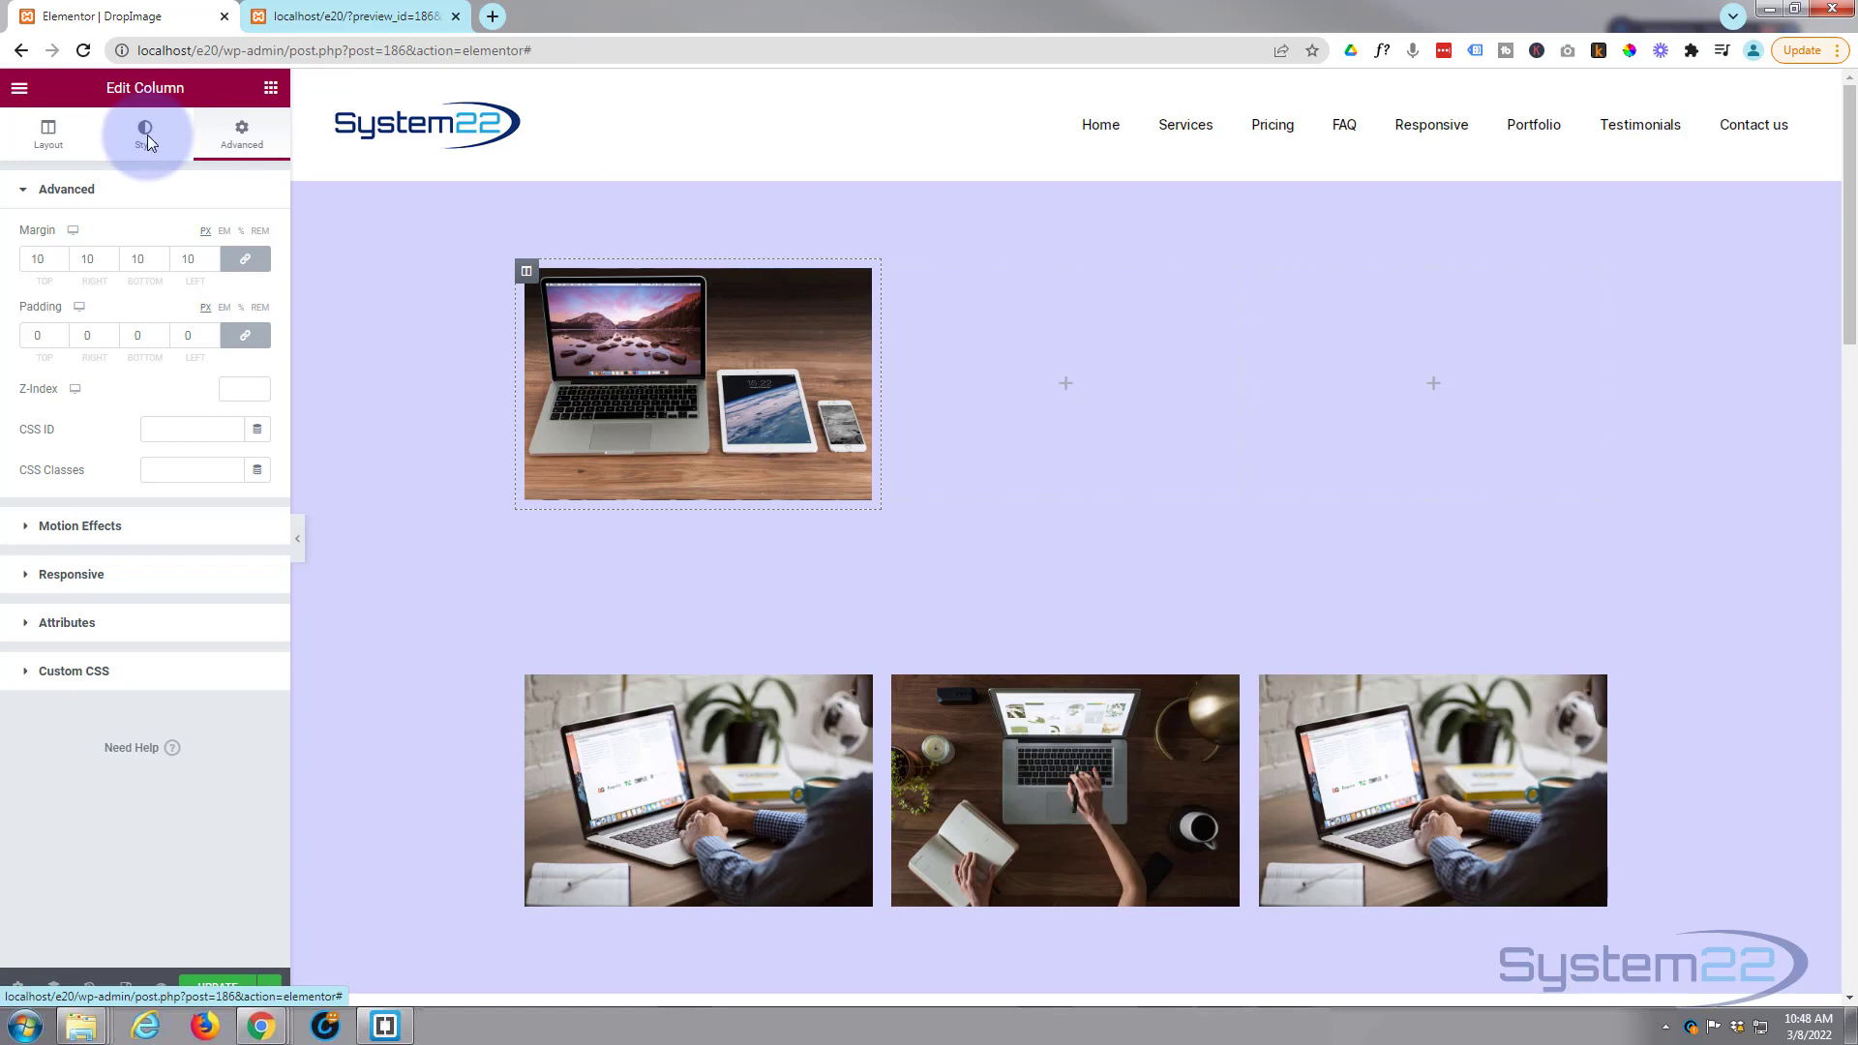
pyautogui.click(147, 136)
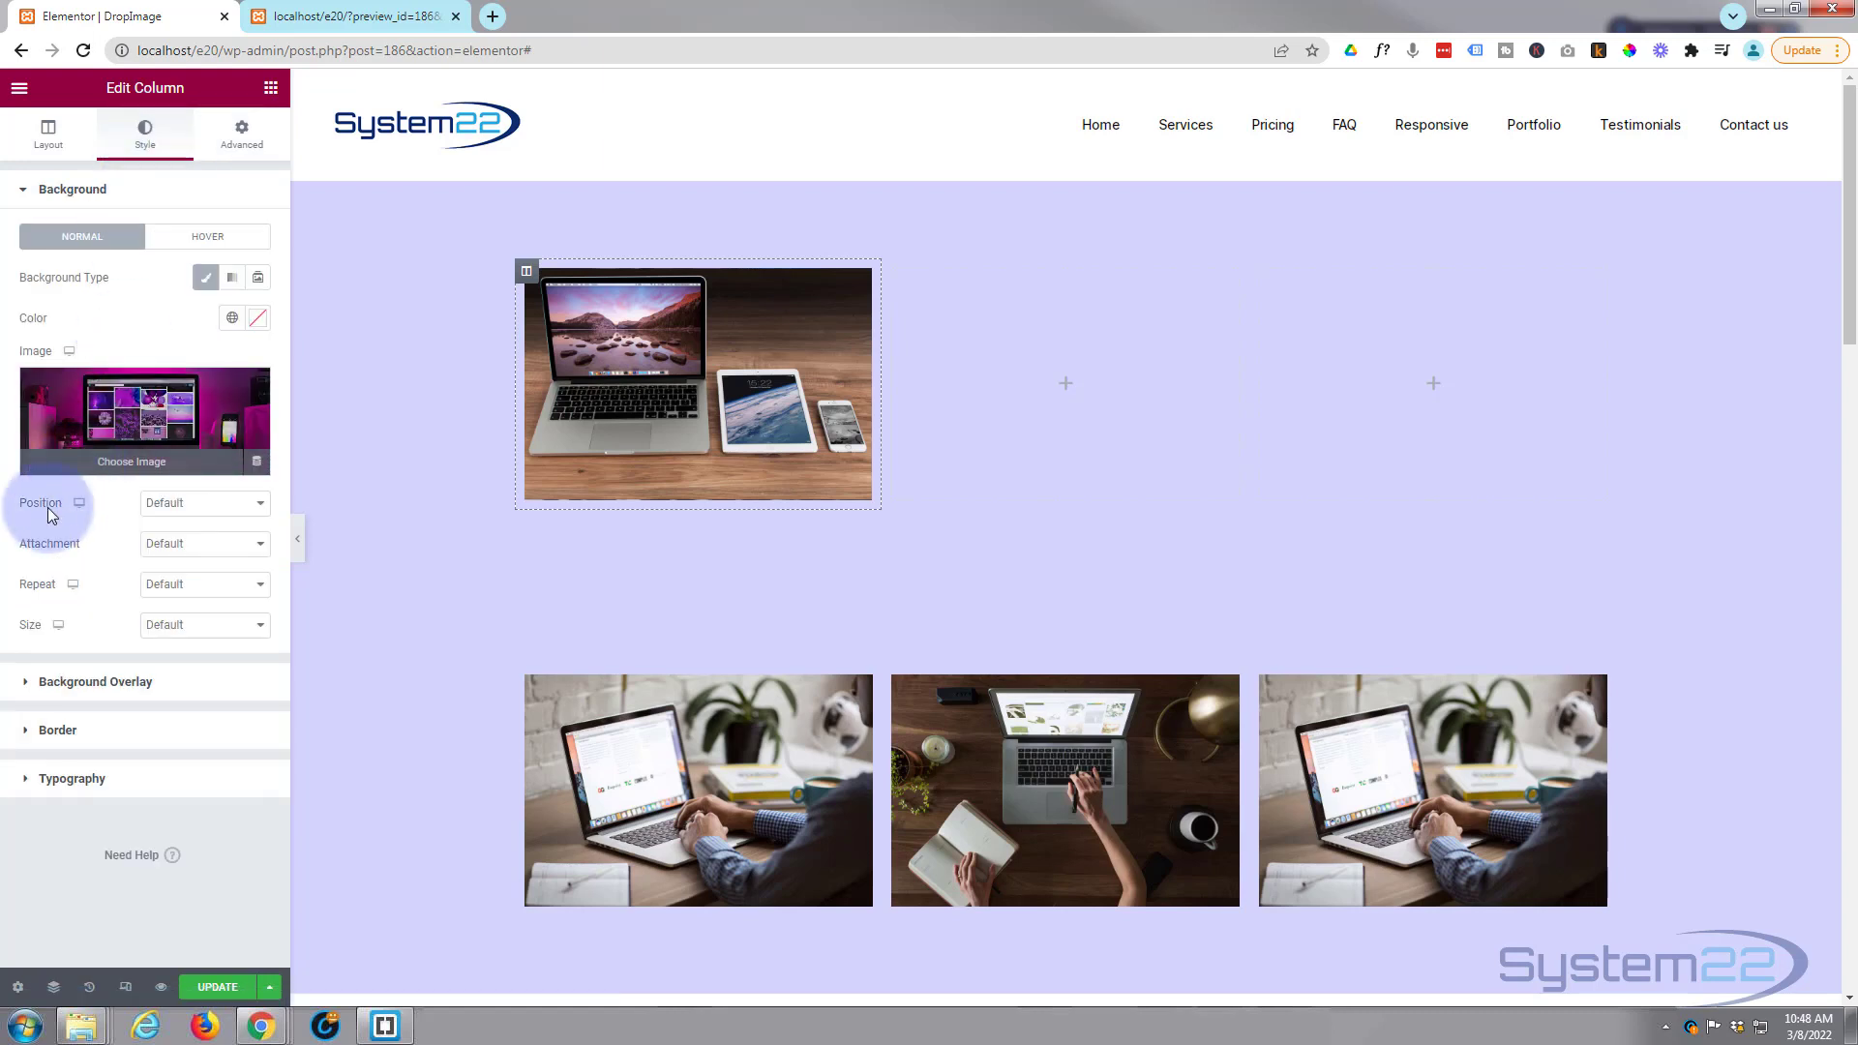
pyautogui.click(161, 627)
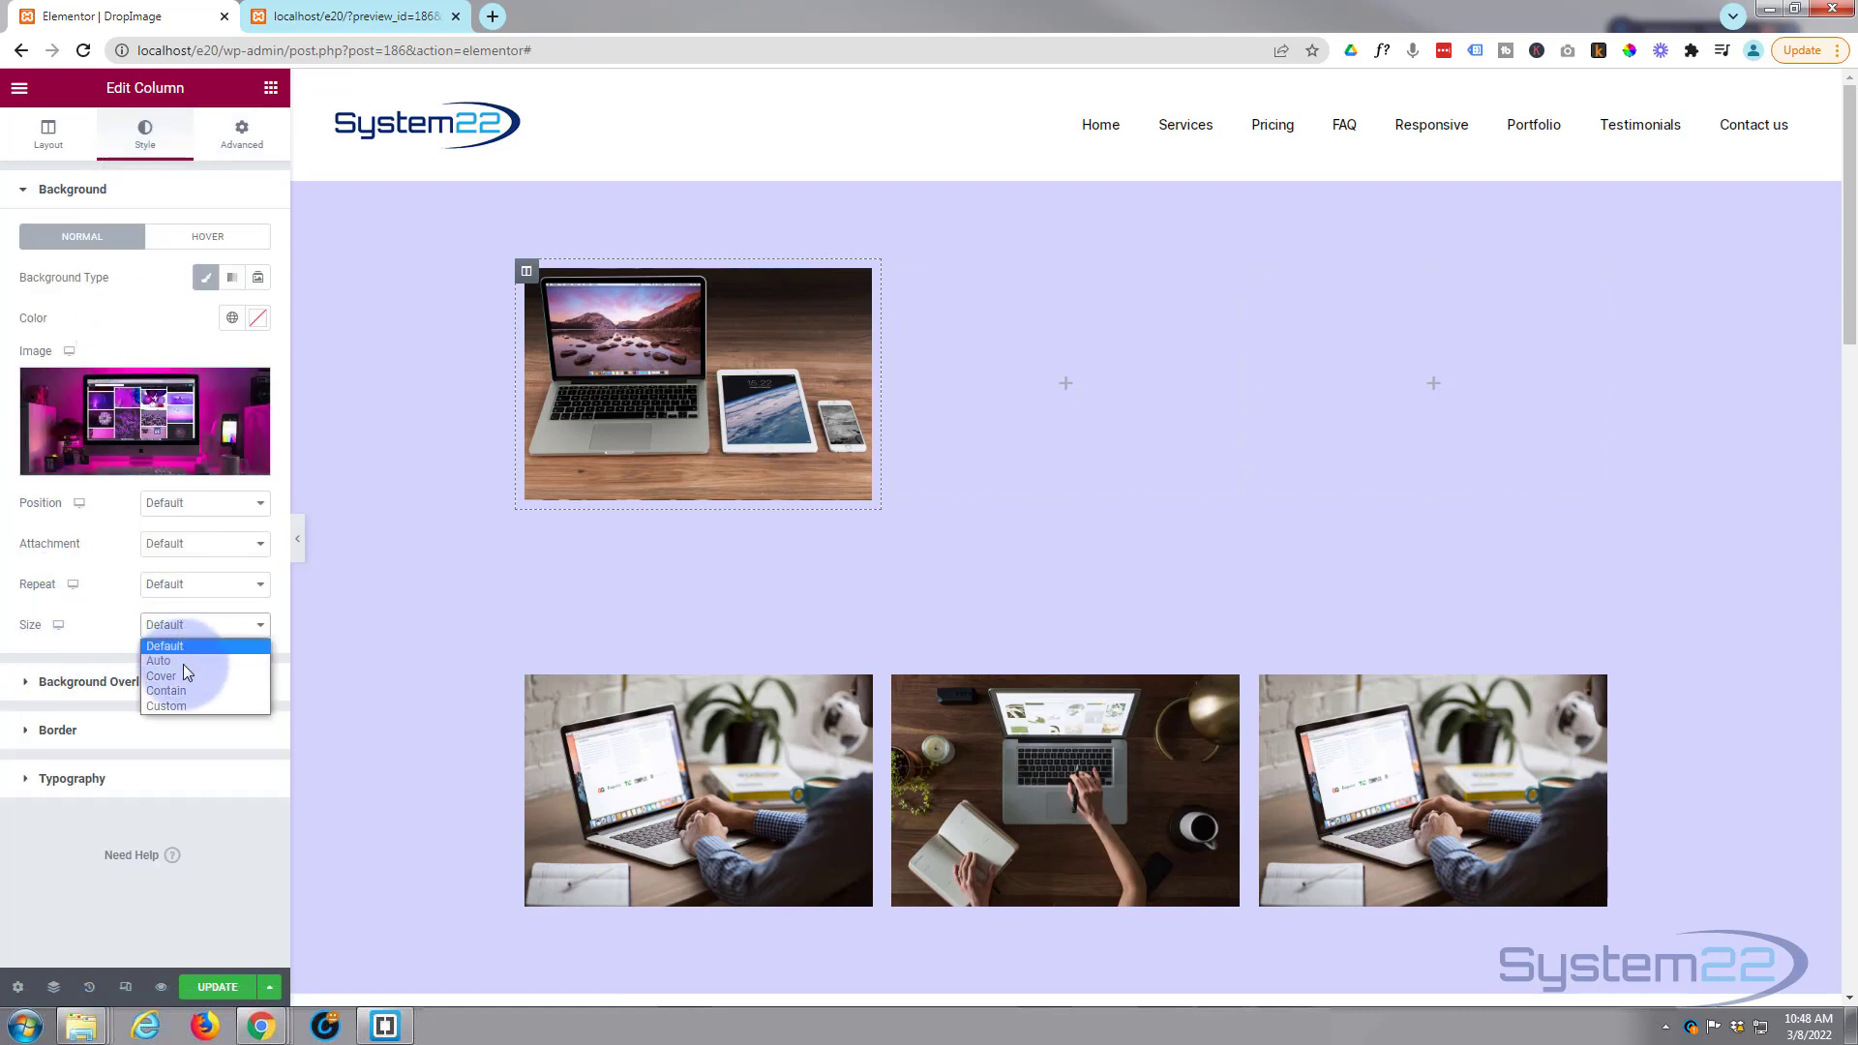
pyautogui.click(180, 676)
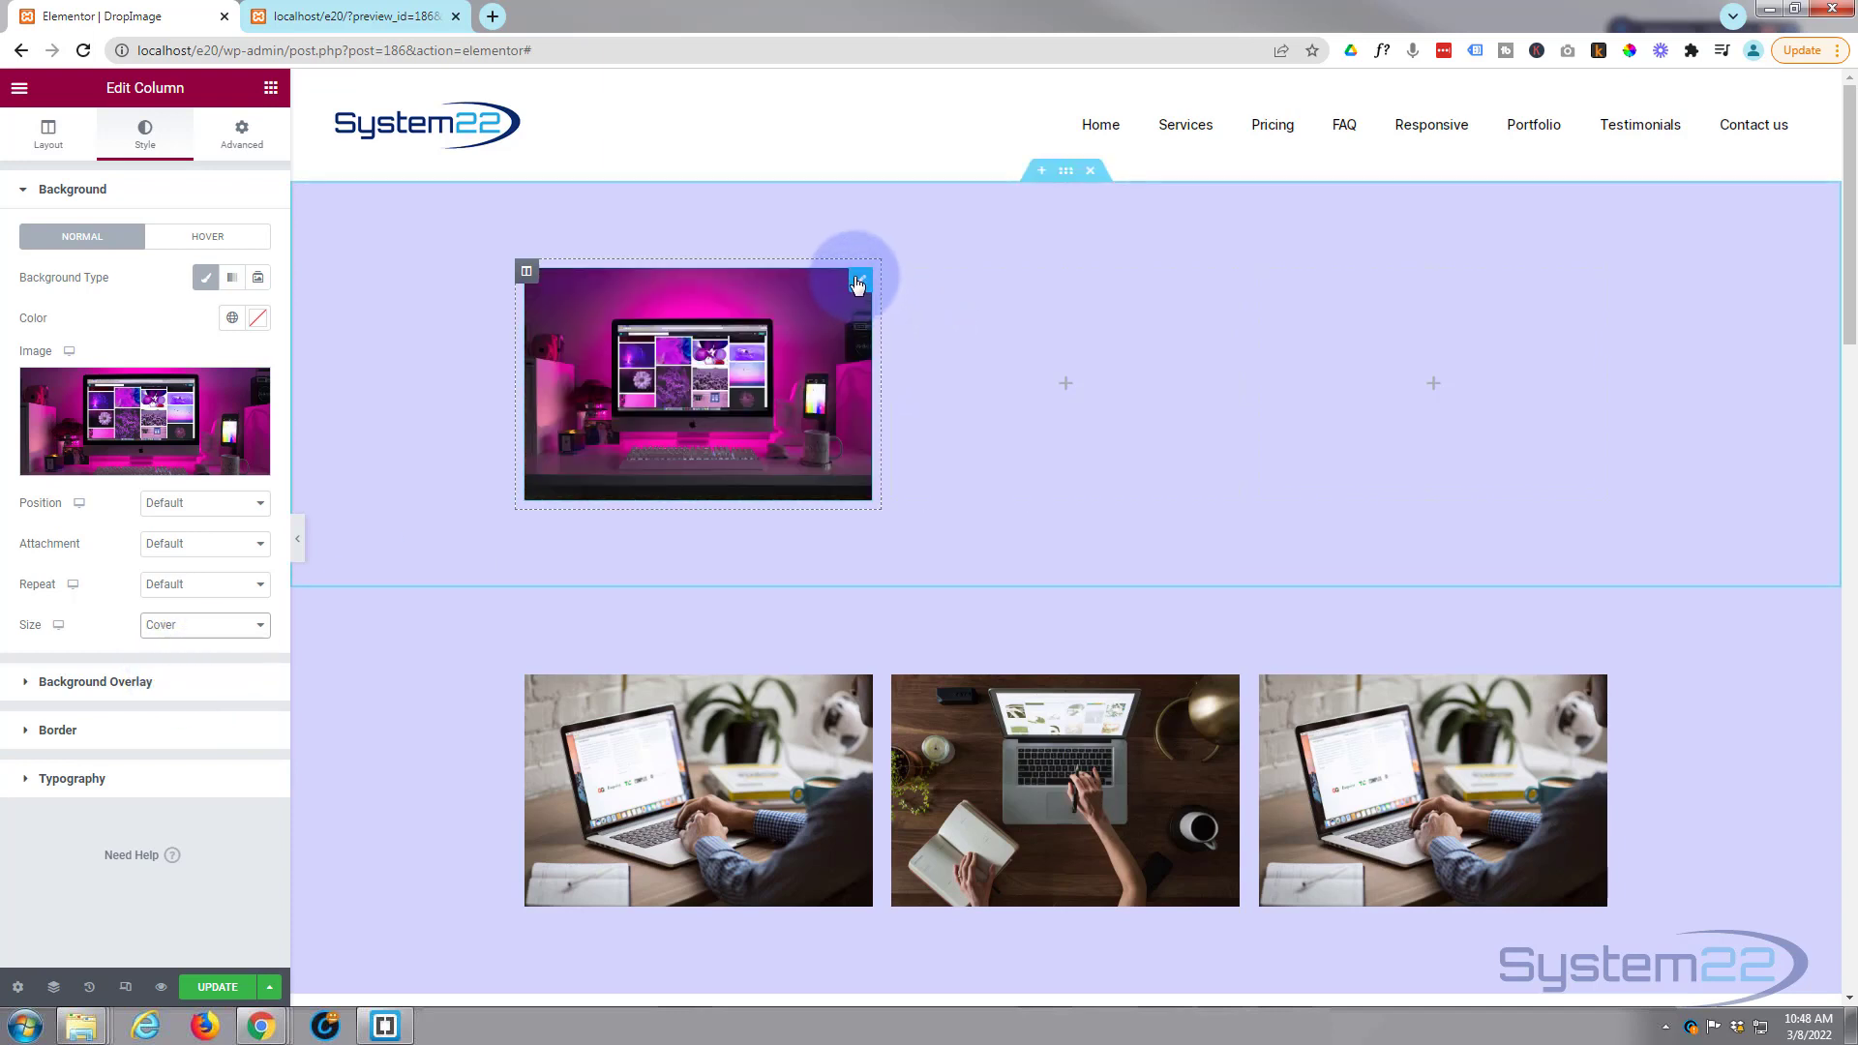
# Set the hover transition duration of the first column's image to 1.
pyautogui.click(858, 282)
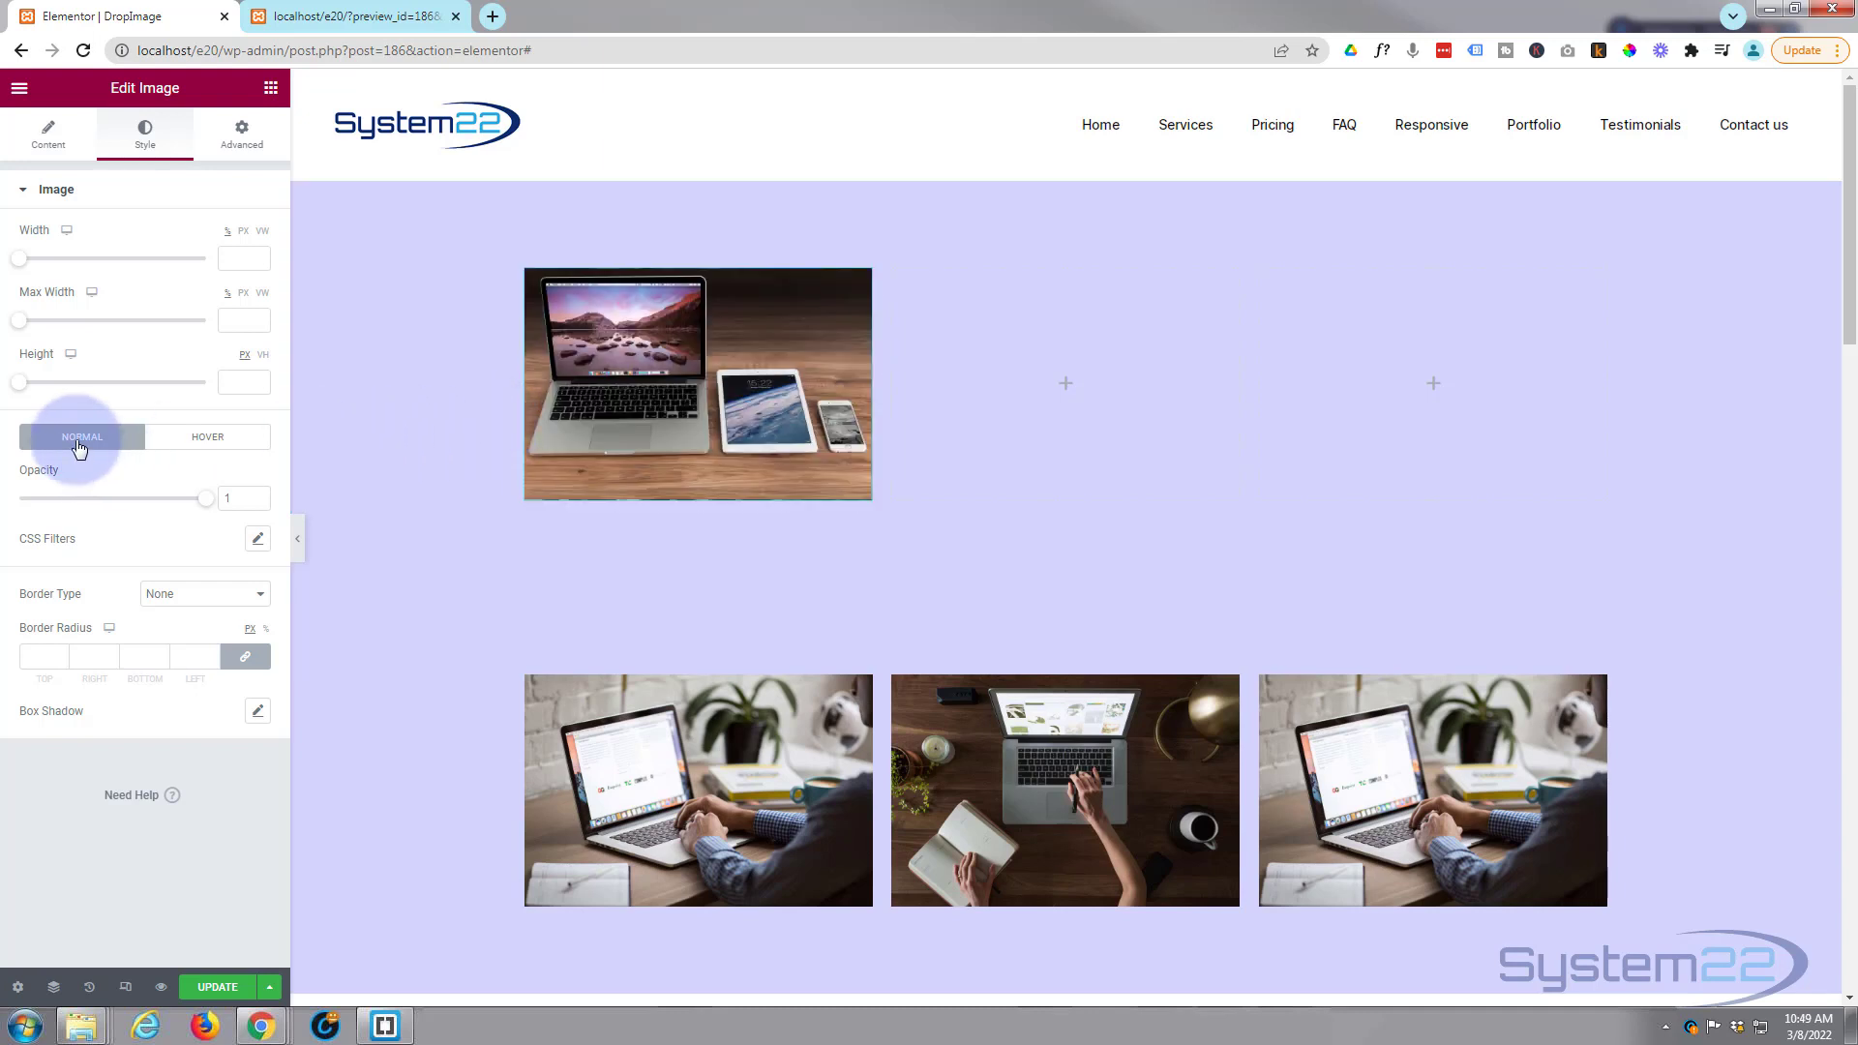
pyautogui.click(193, 440)
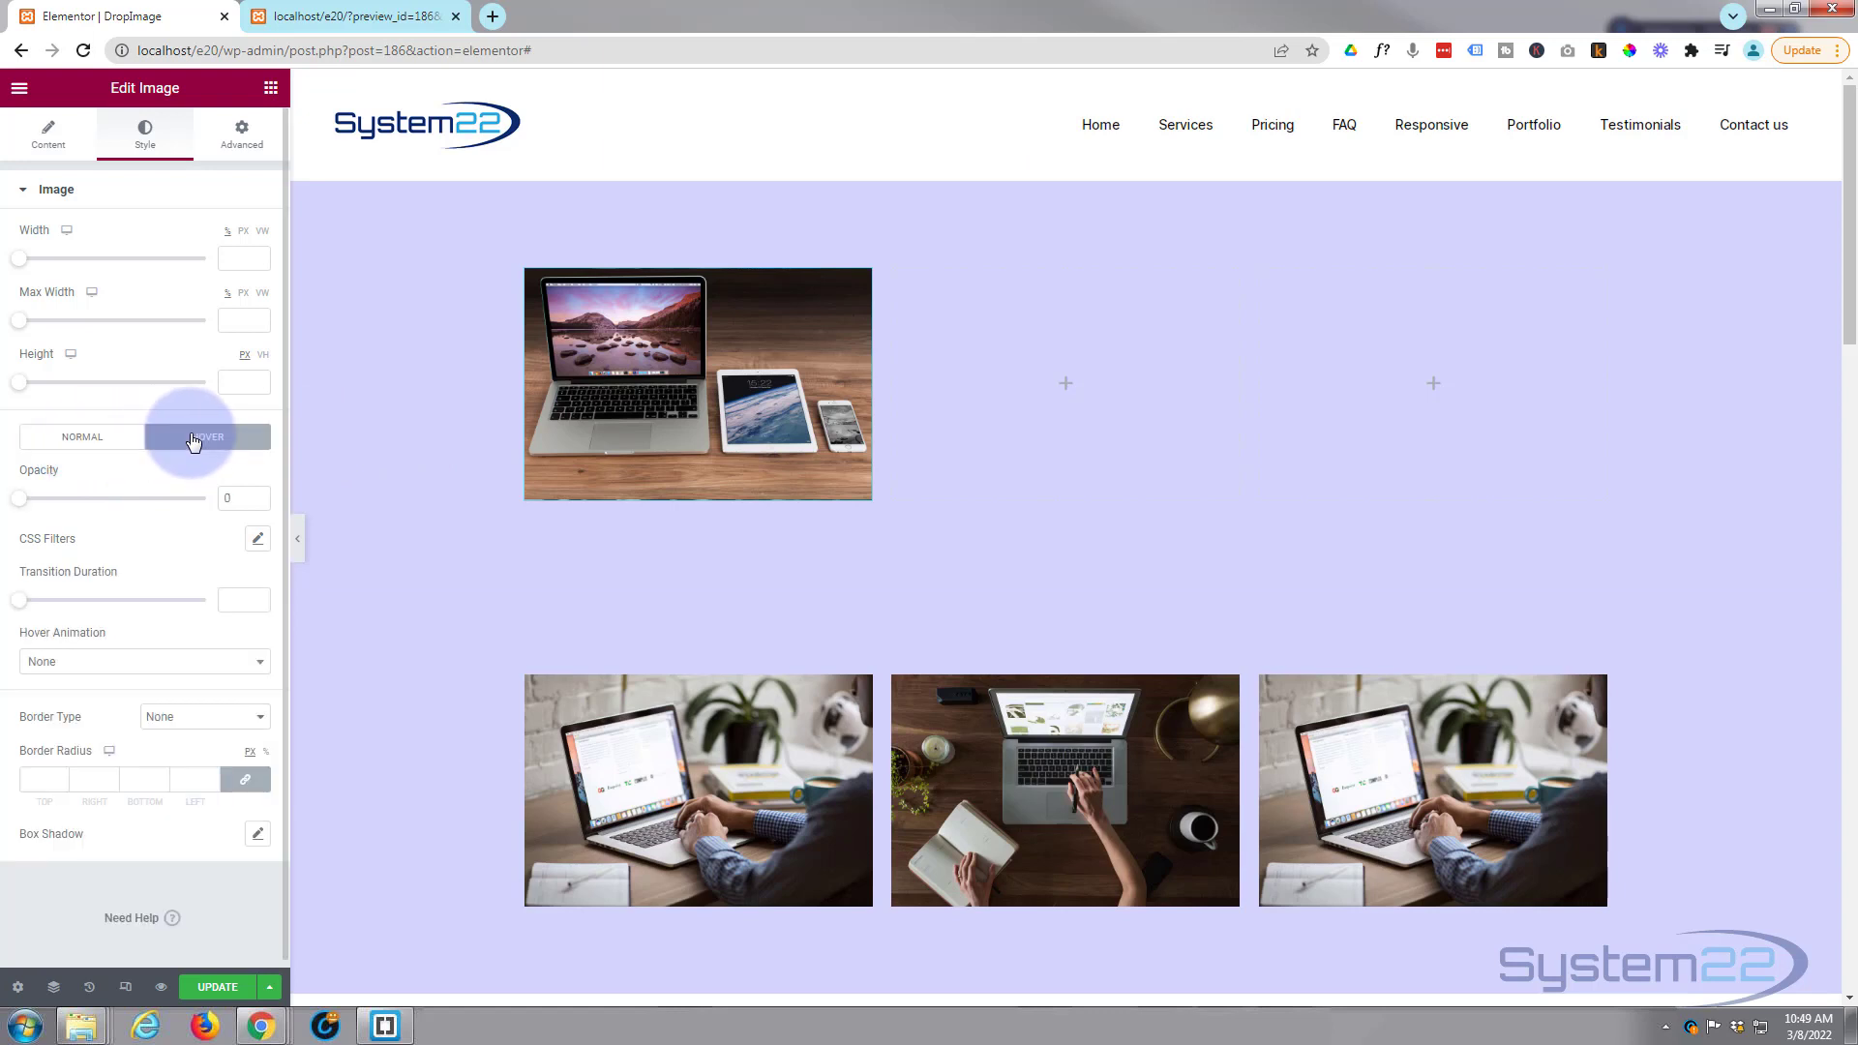
pyautogui.click(93, 442)
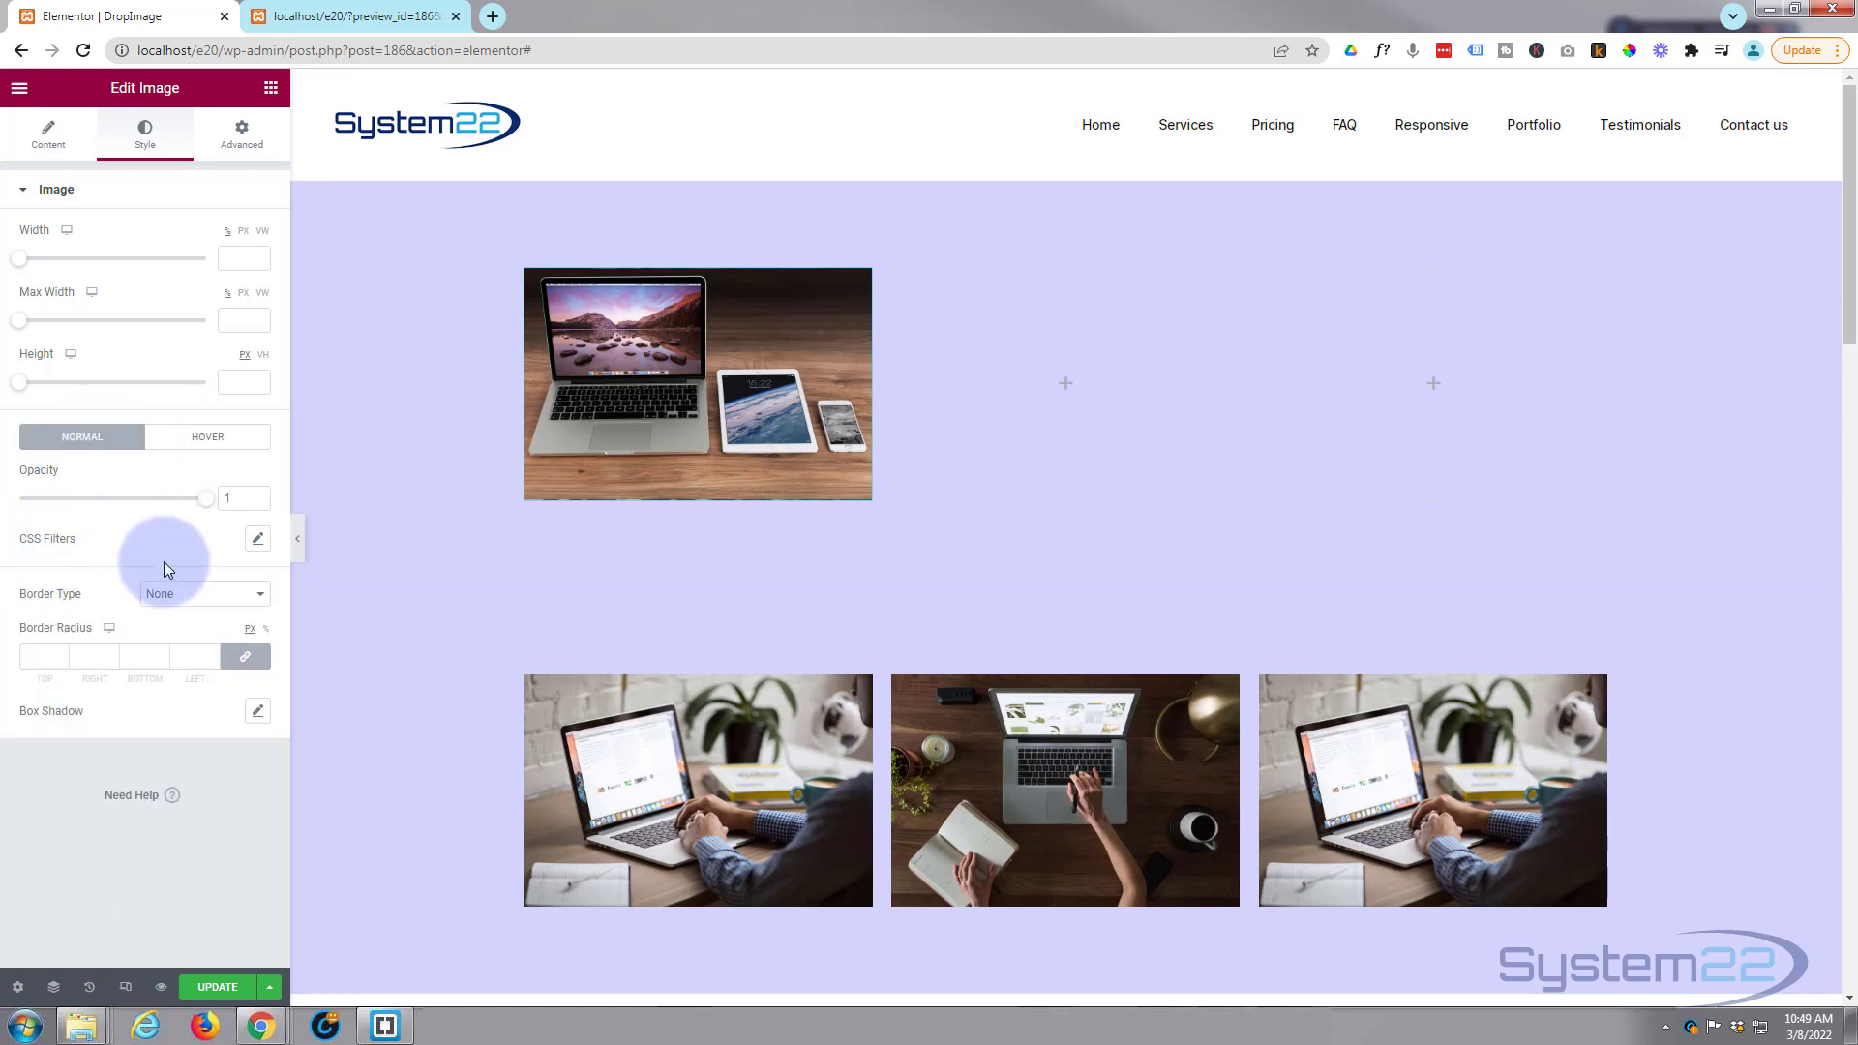
pyautogui.click(208, 441)
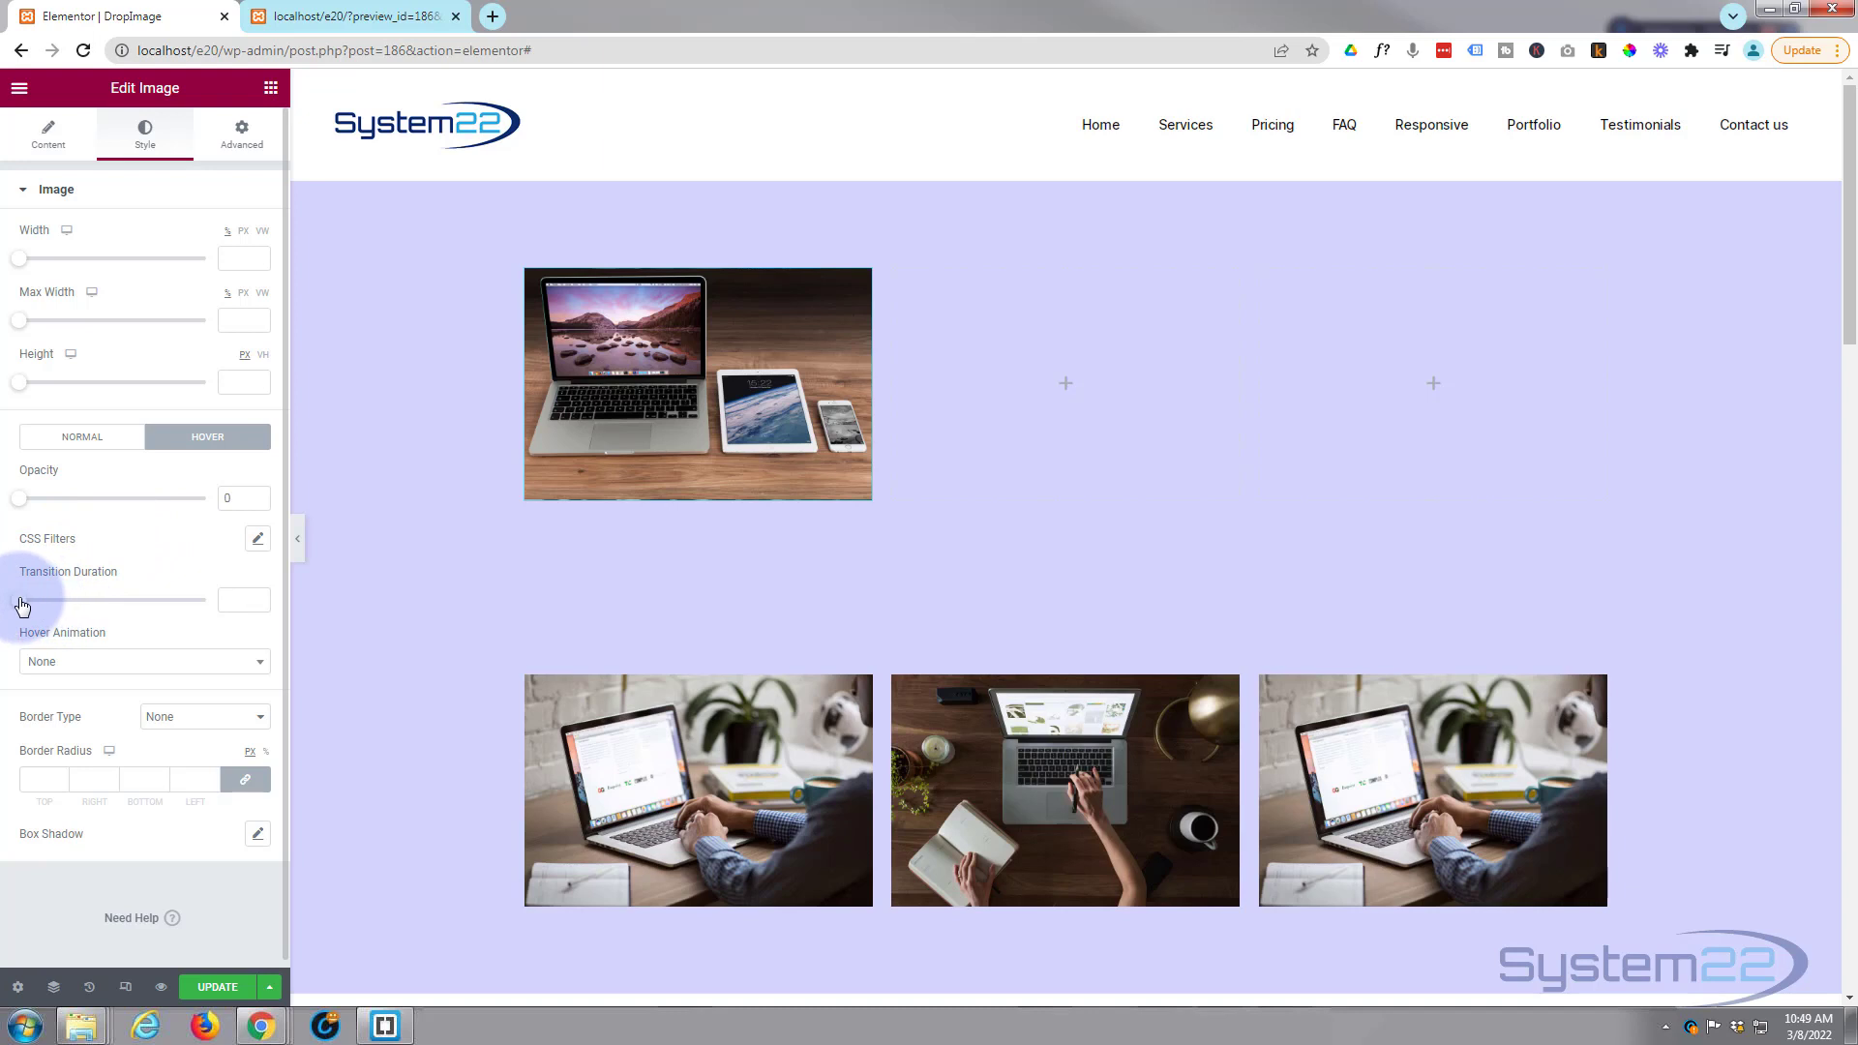
pyautogui.moveTo(24, 604); pyautogui.dragTo(85, 604)
pyautogui.moveTo(586, 479)
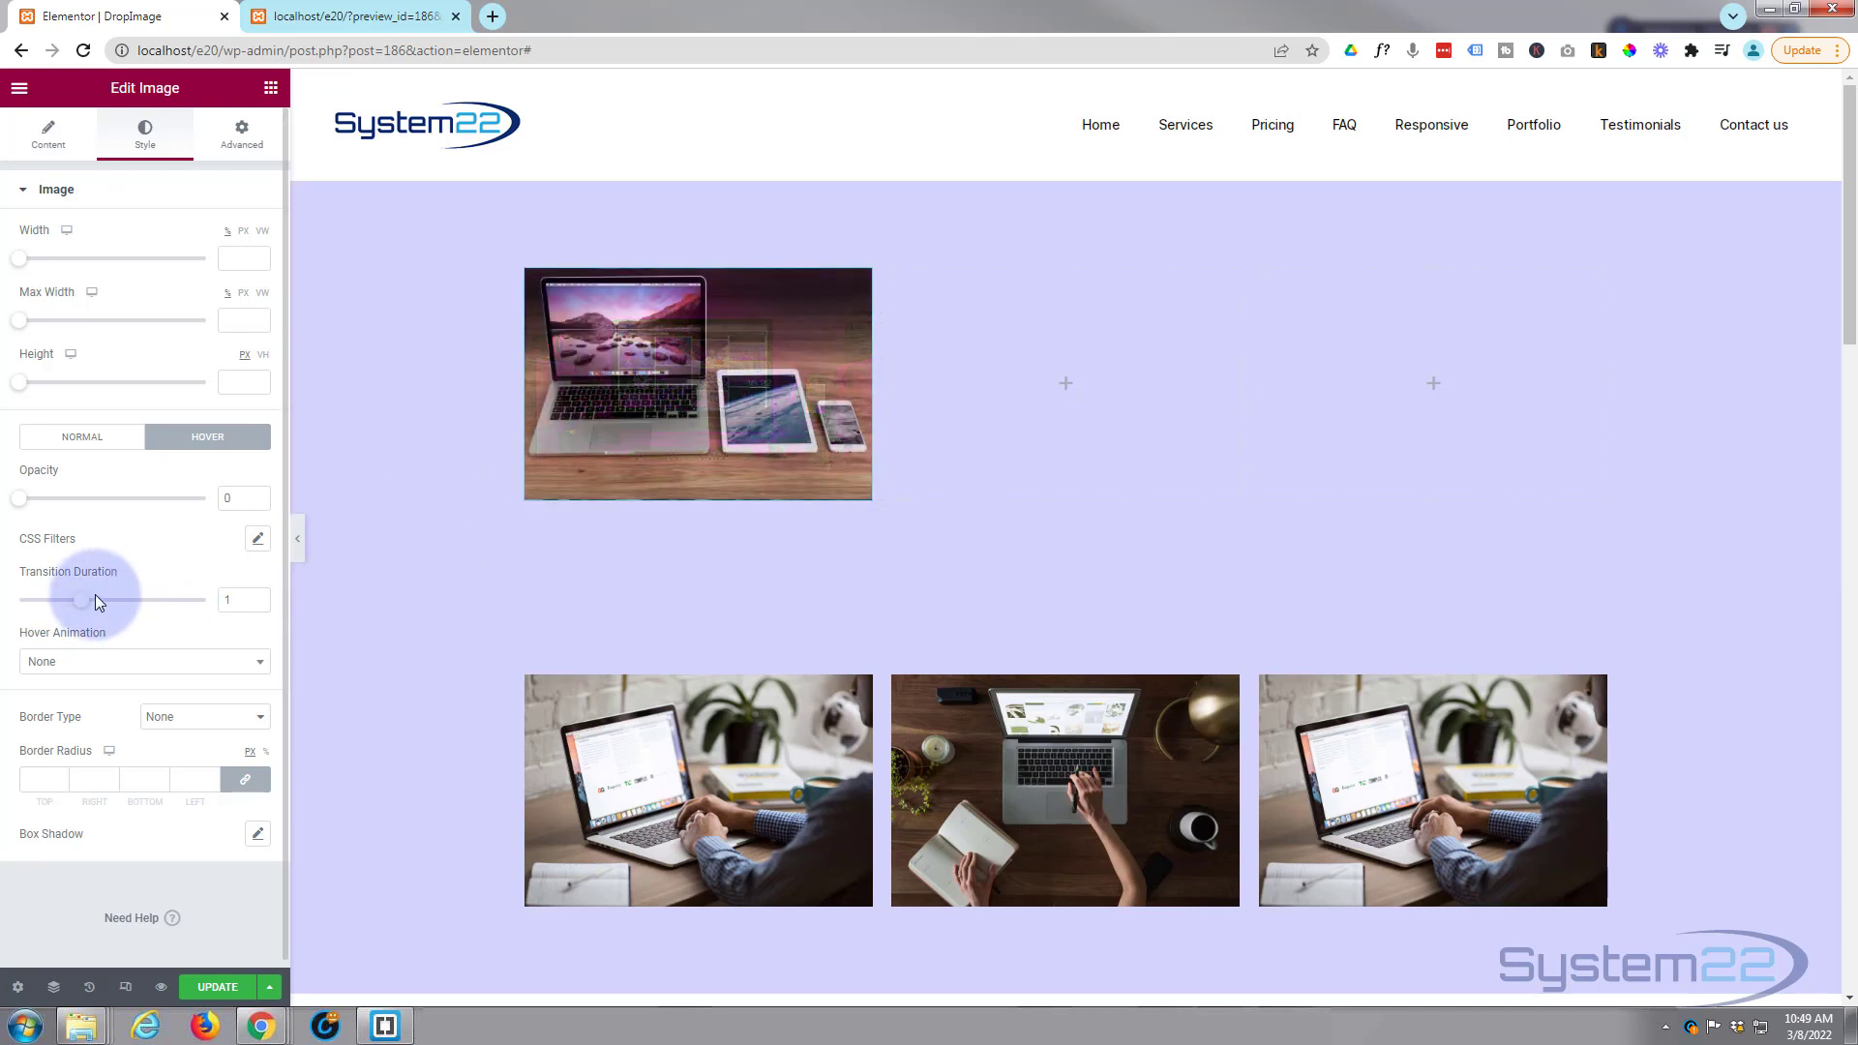
# Try hover transition durations of 3 and 5.2 on the first column's image, and return the duration to 1.
pyautogui.moveTo(80, 601); pyautogui.dragTo(265, 594)
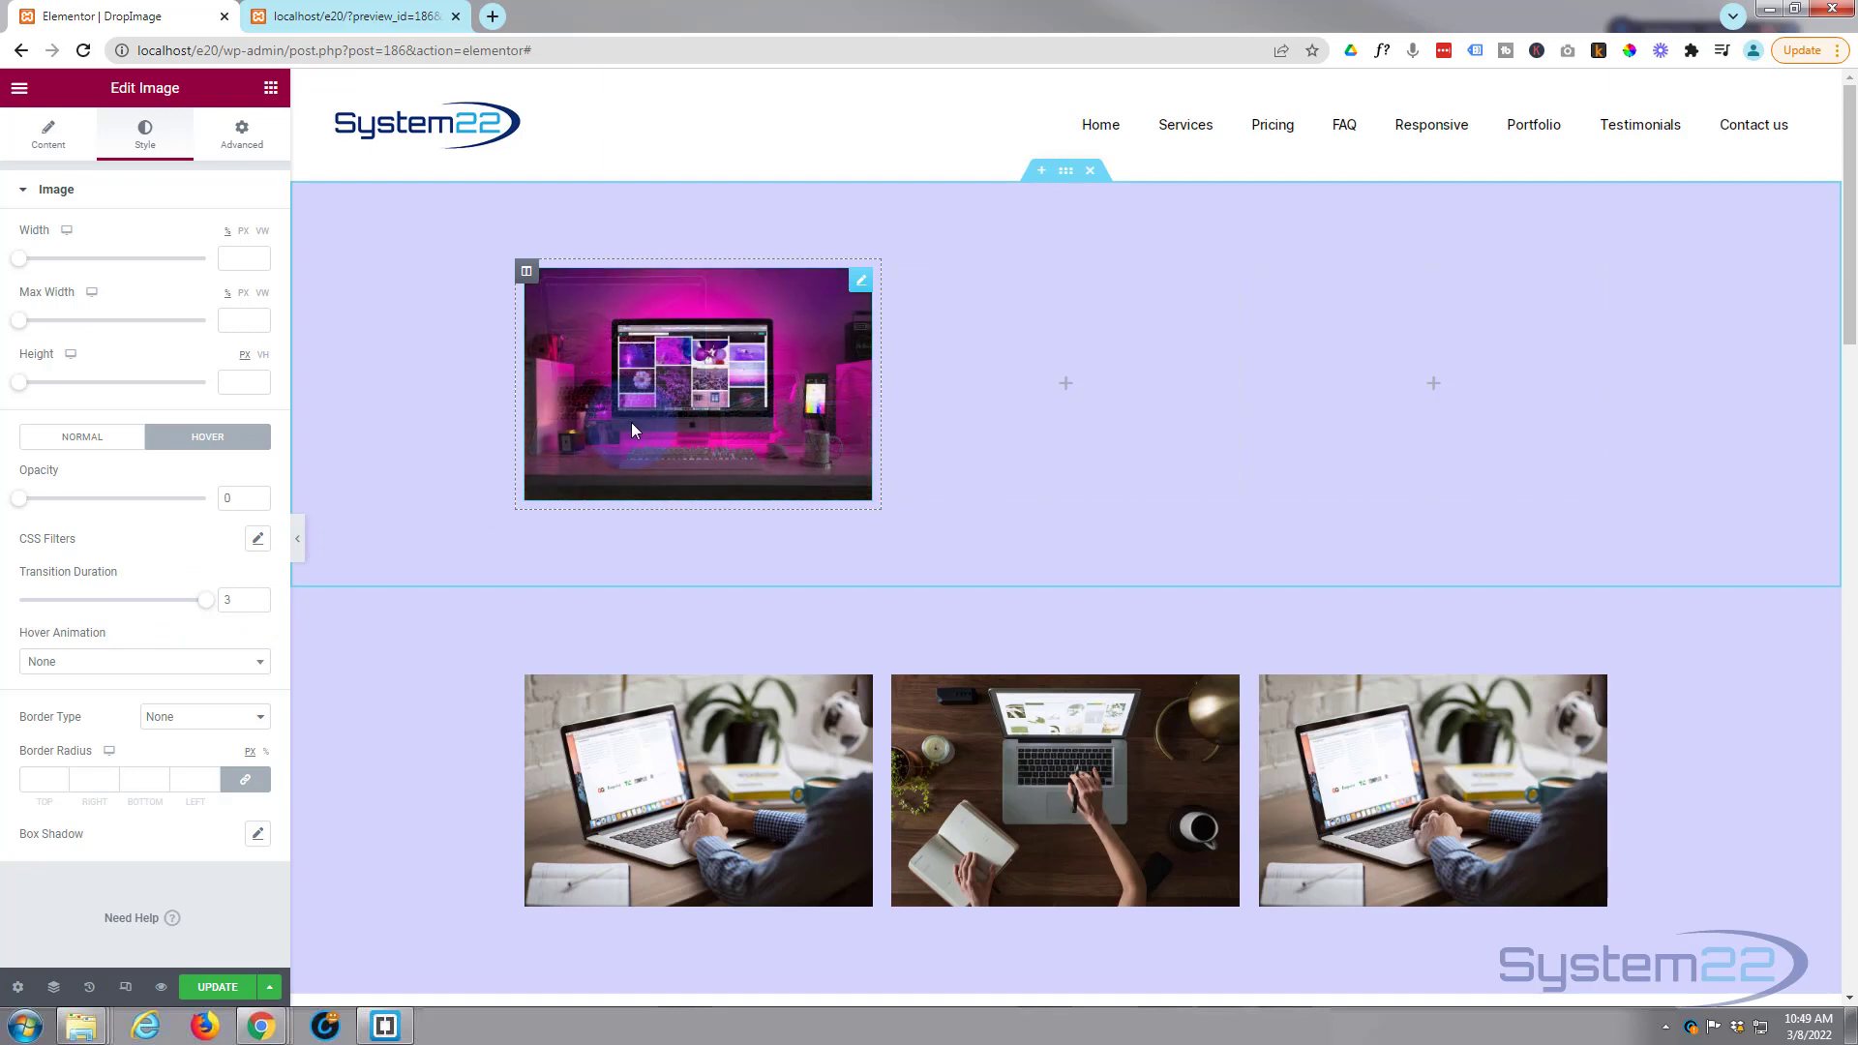
pyautogui.click(223, 613)
pyautogui.doubleClick(223, 600)
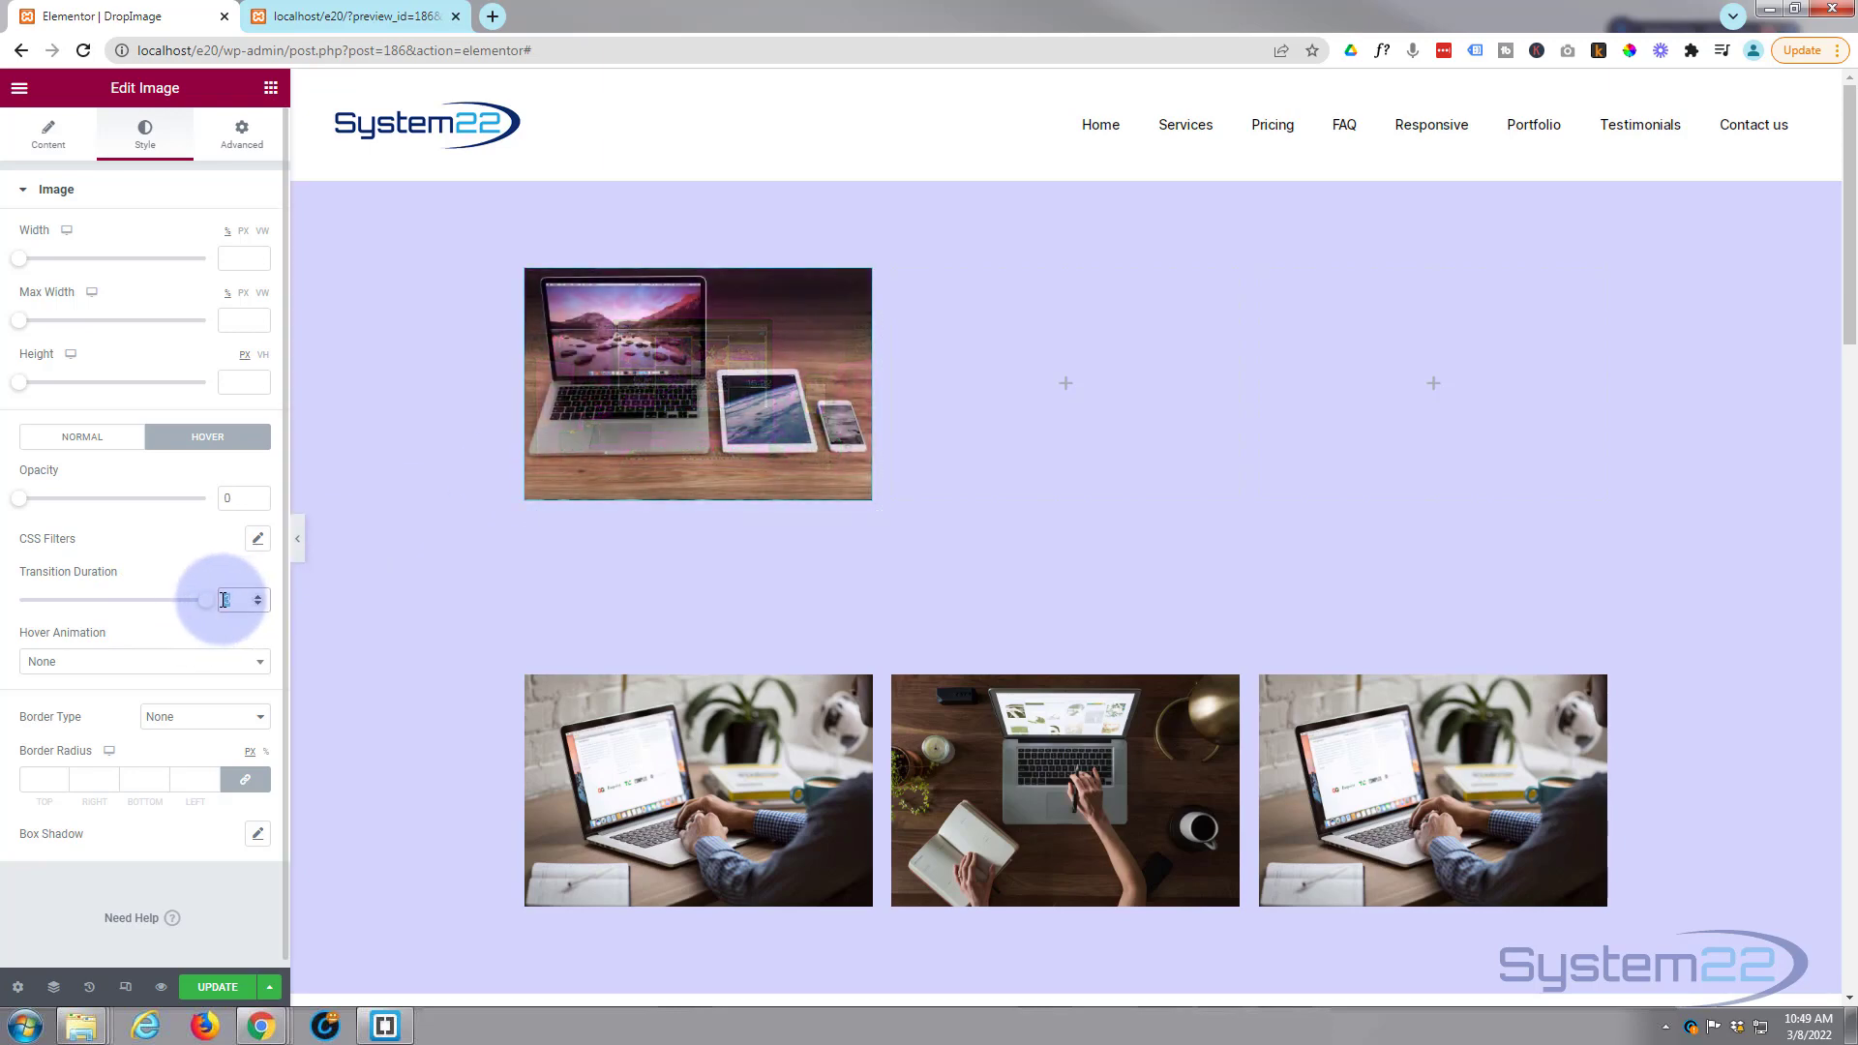
pyautogui.write('5.2')
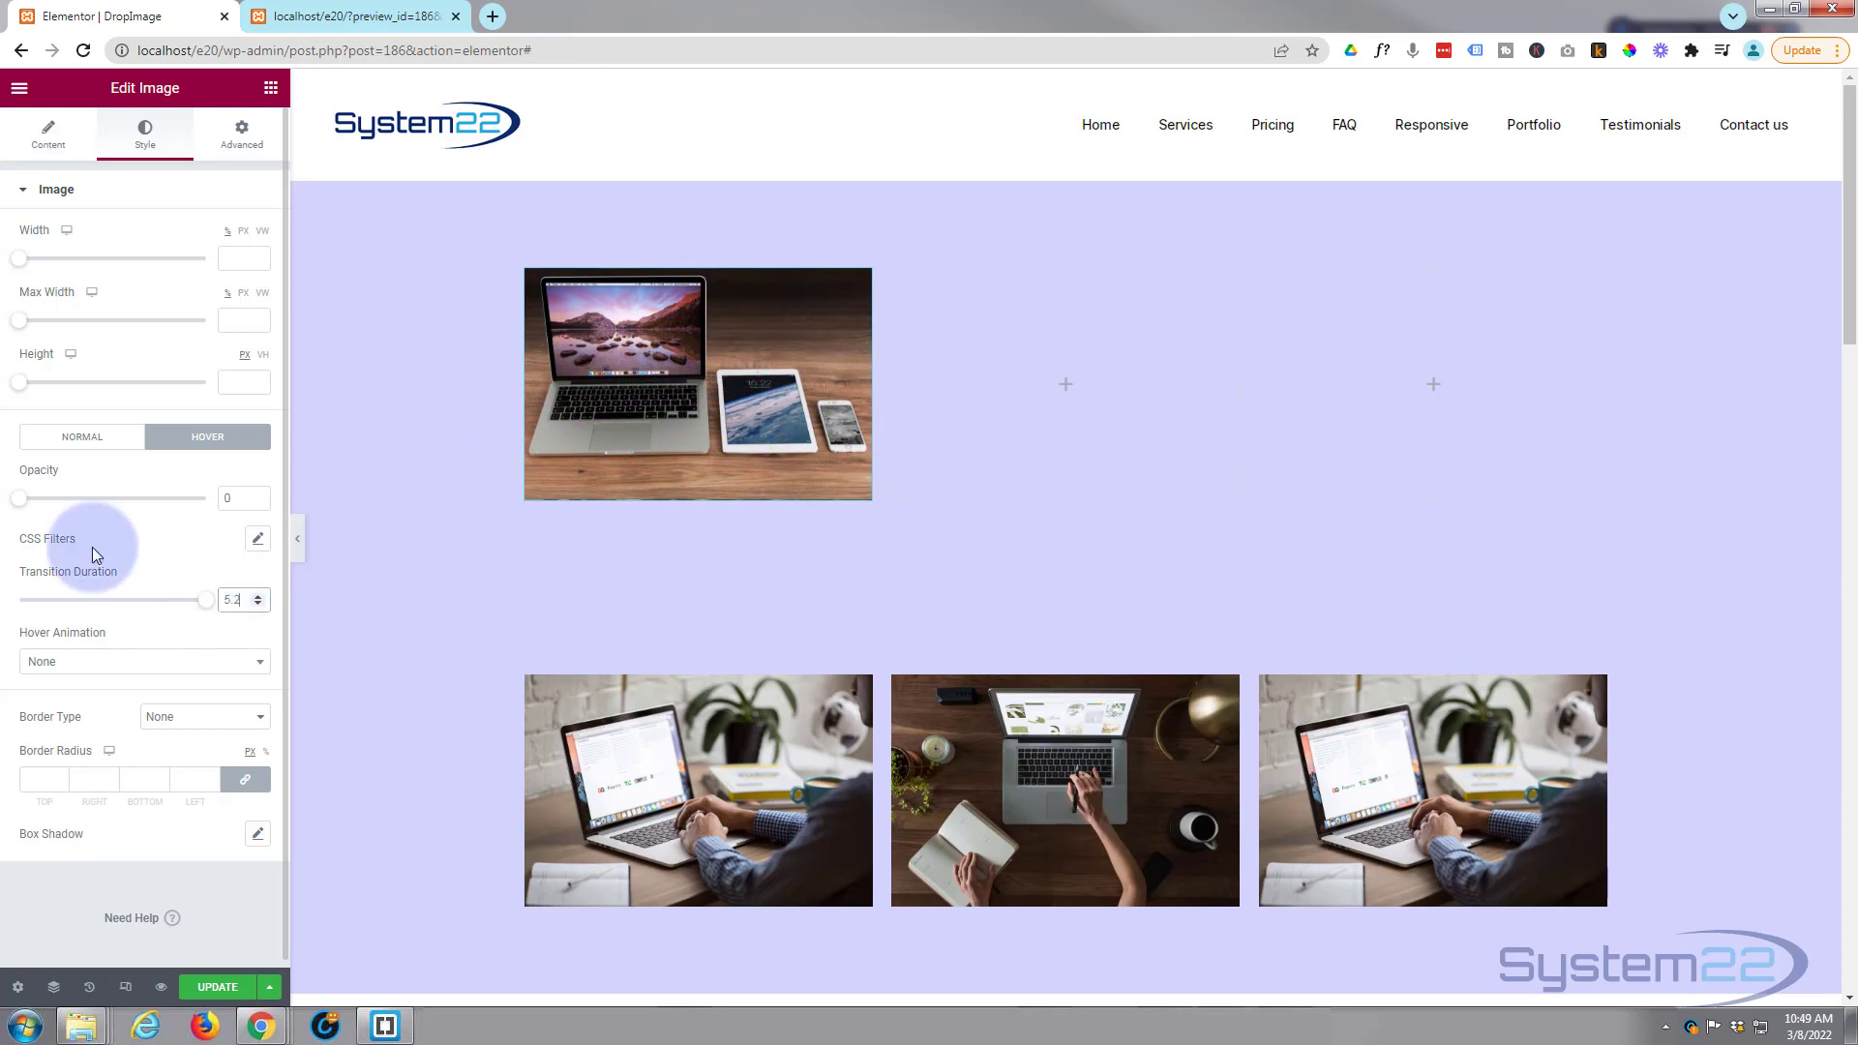
pyautogui.moveTo(199, 607); pyautogui.dragTo(80, 610)
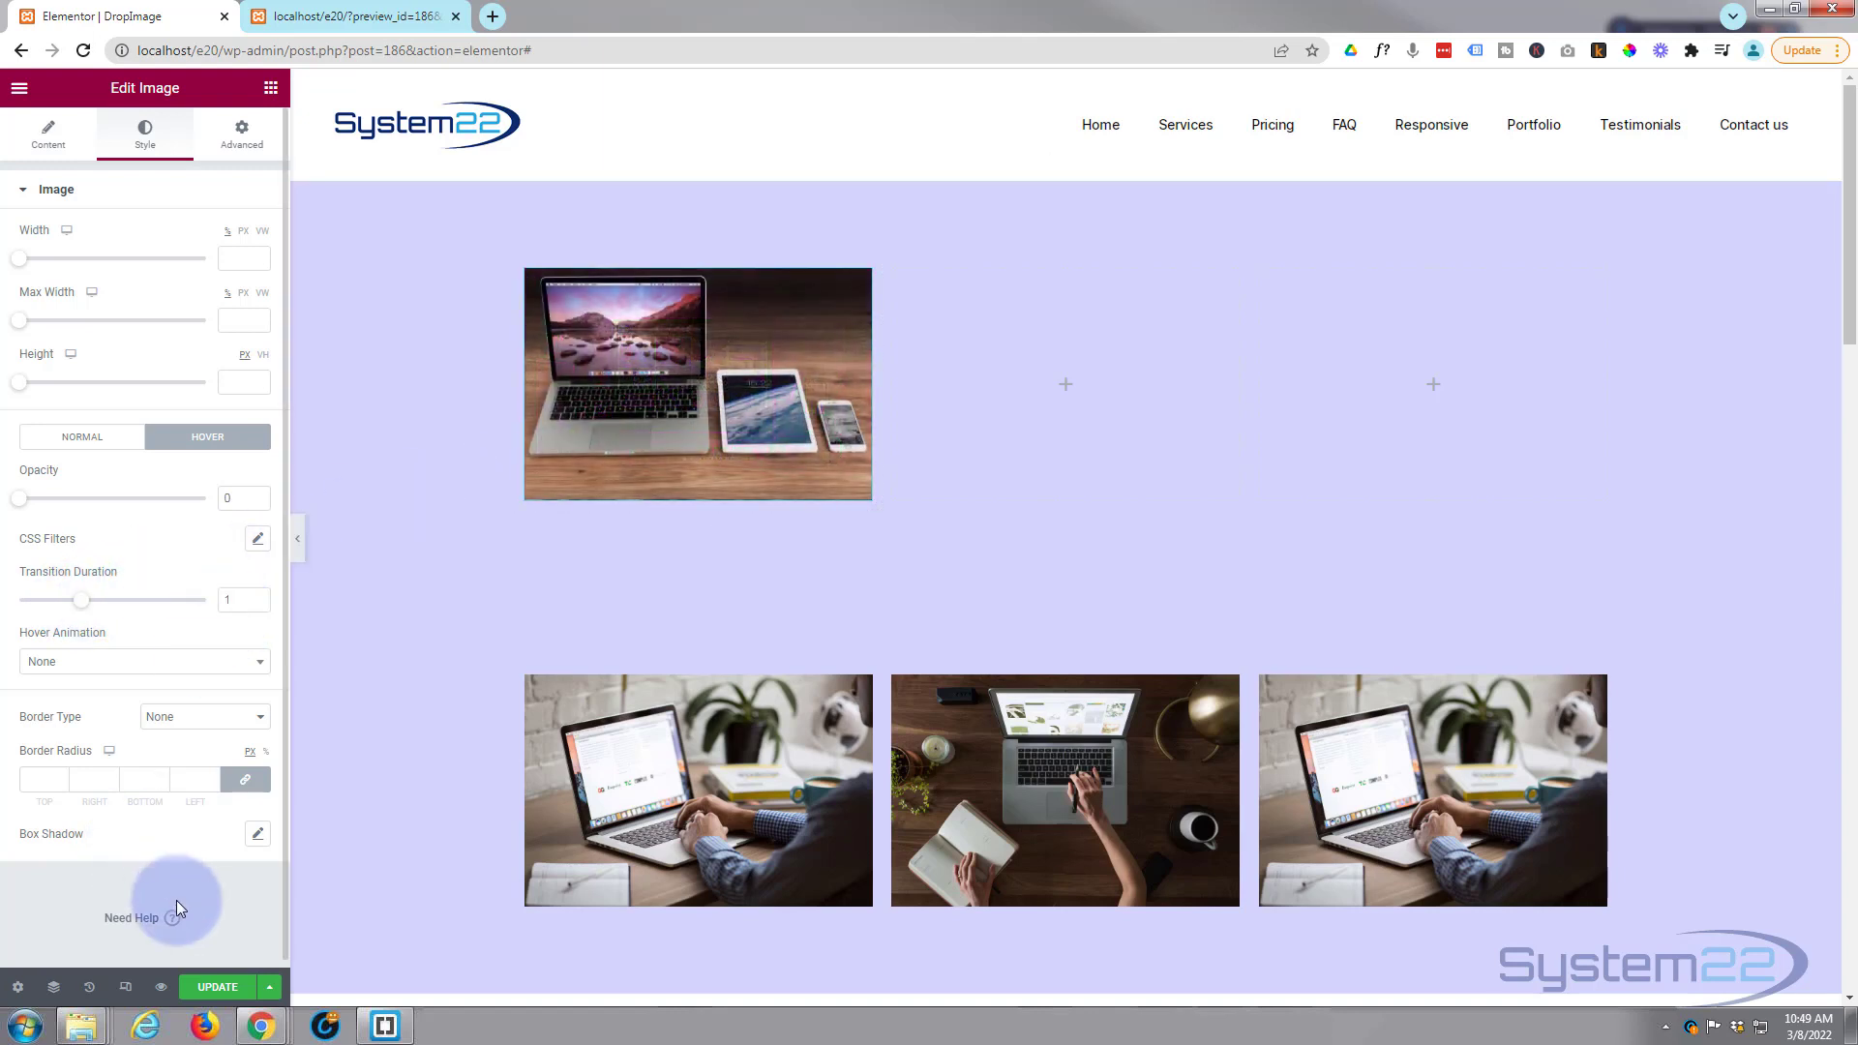
# Update the page and check the first image's hover effect in the page preview, returning to the editor.
pyautogui.click(215, 987)
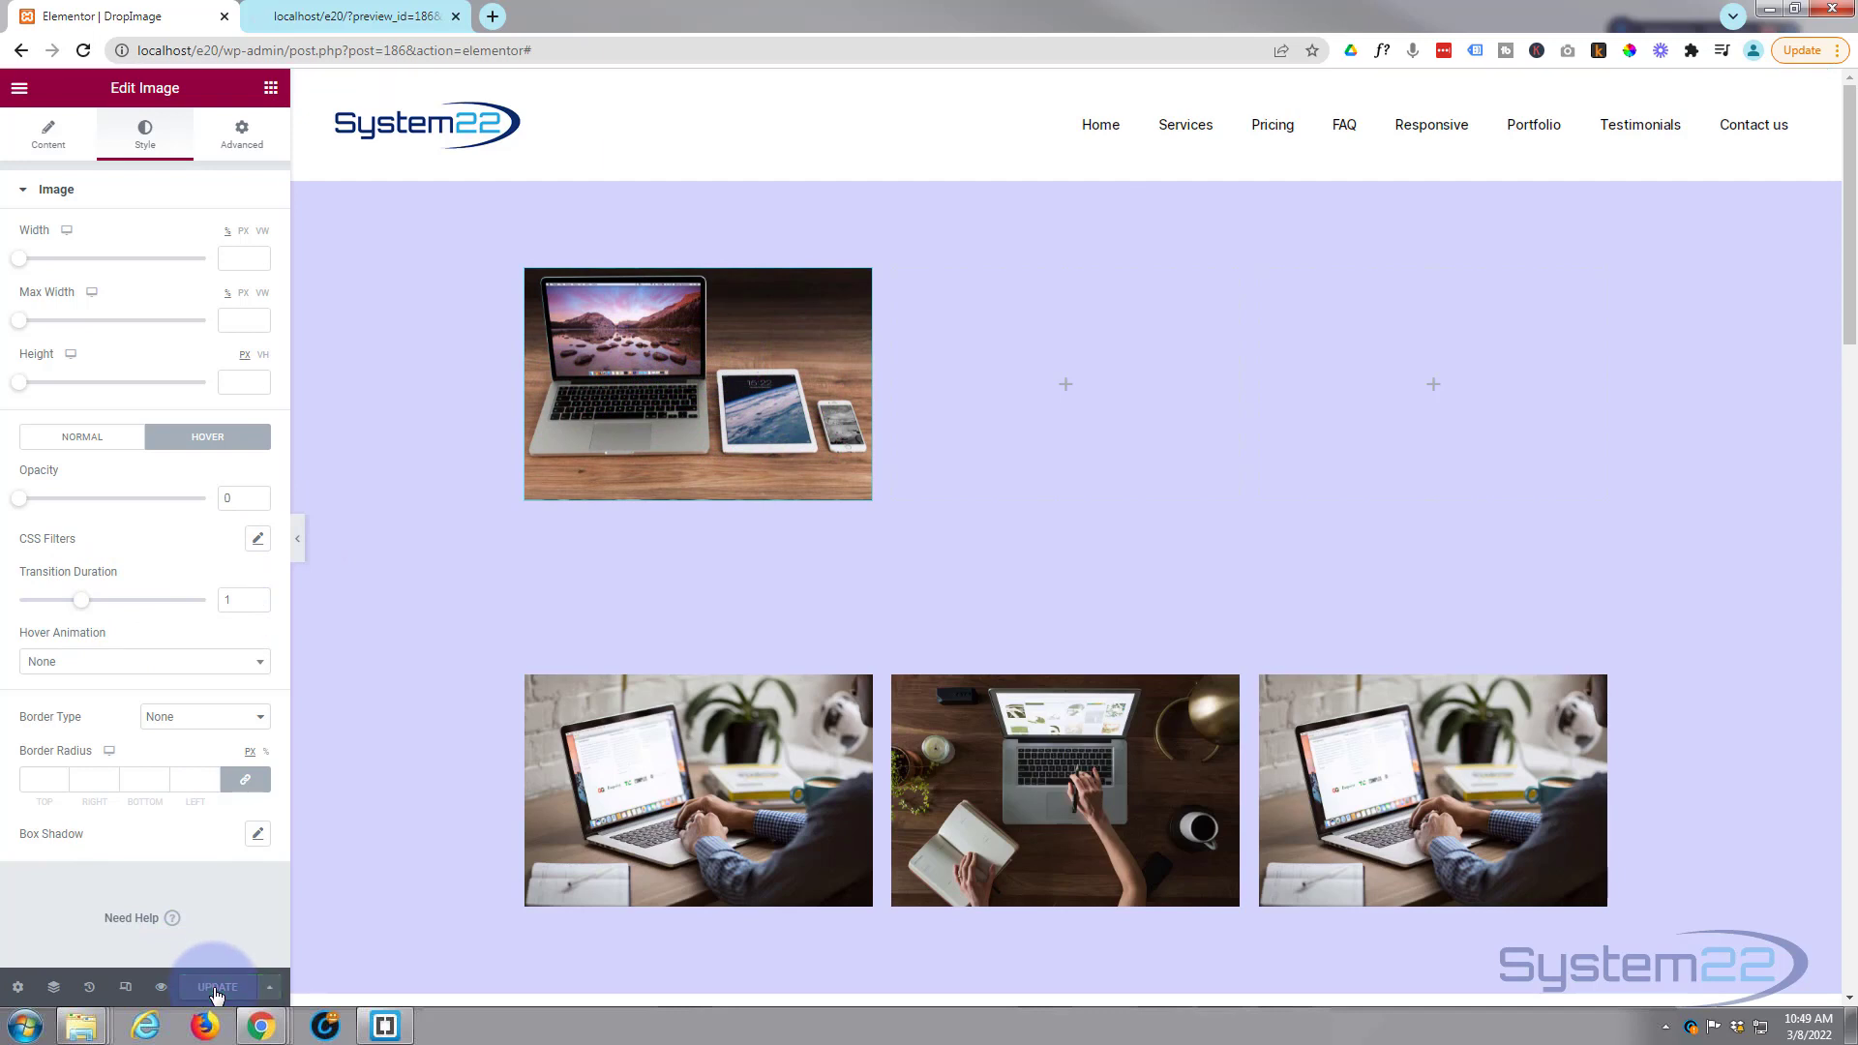
pyautogui.click(377, 16)
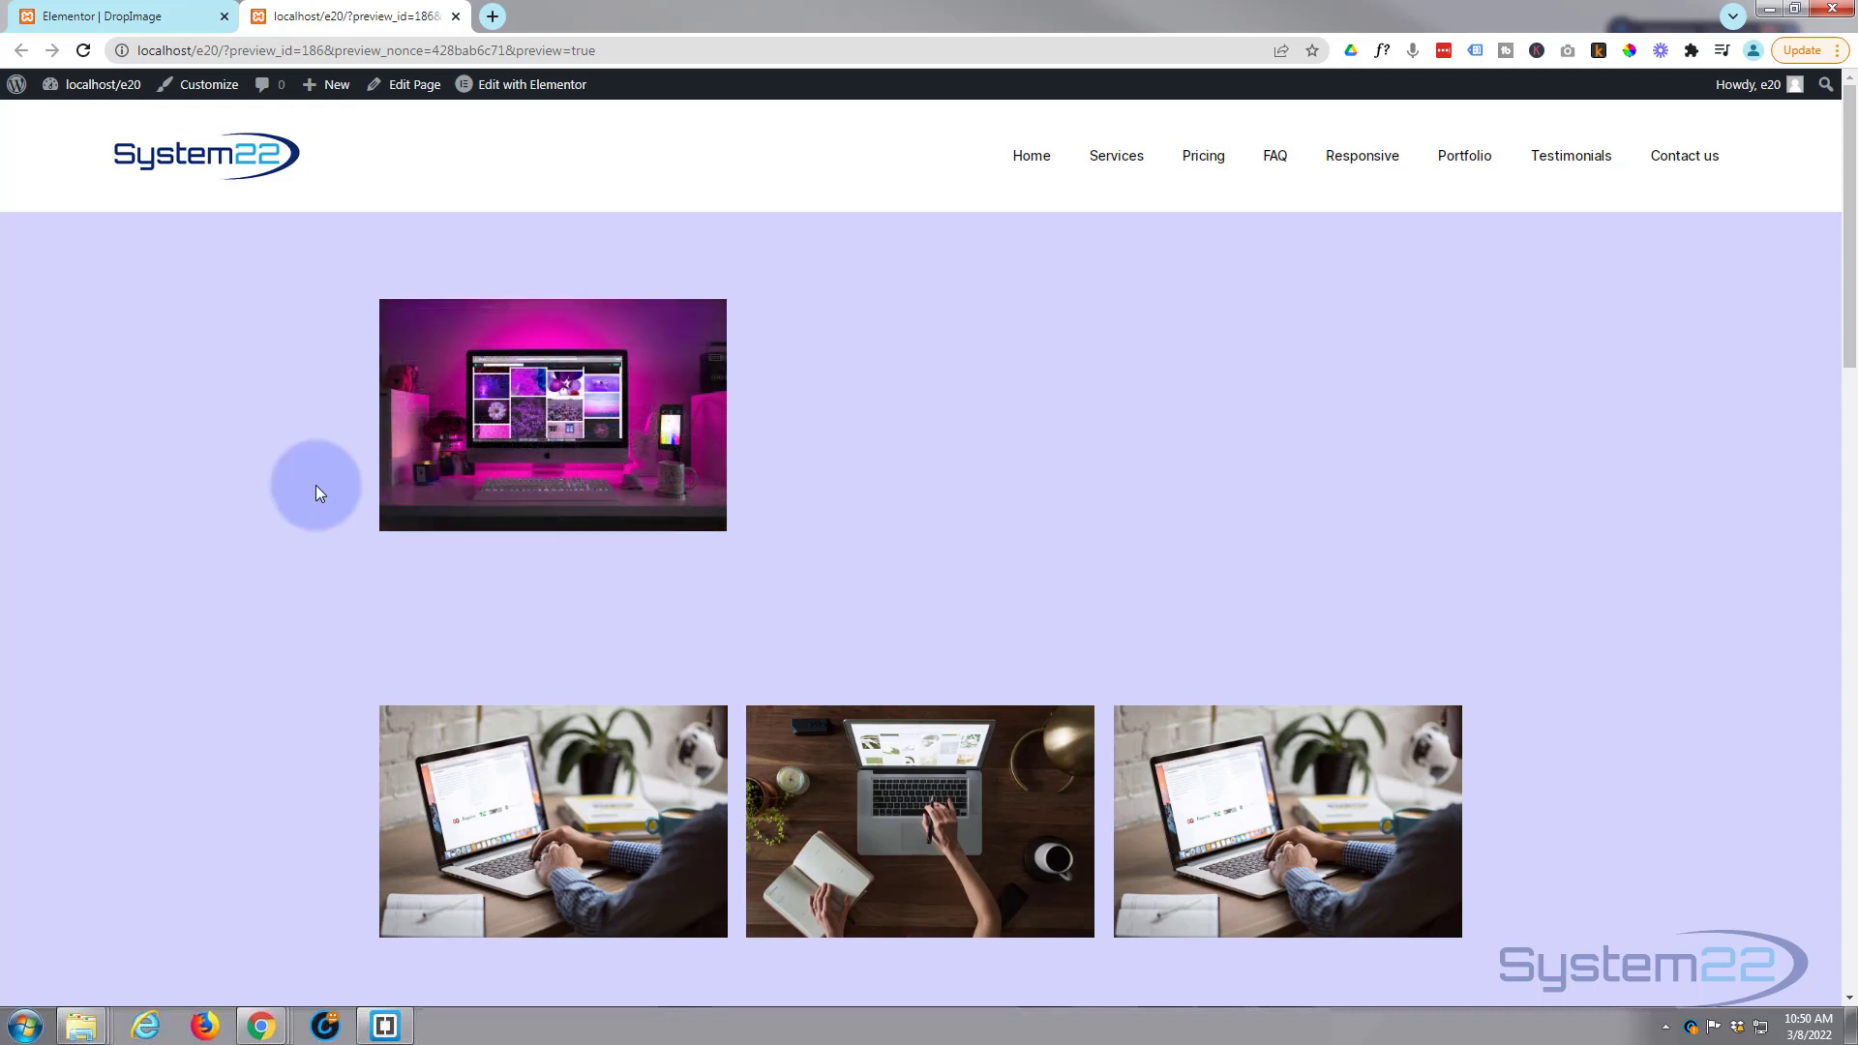
pyautogui.click(104, 17)
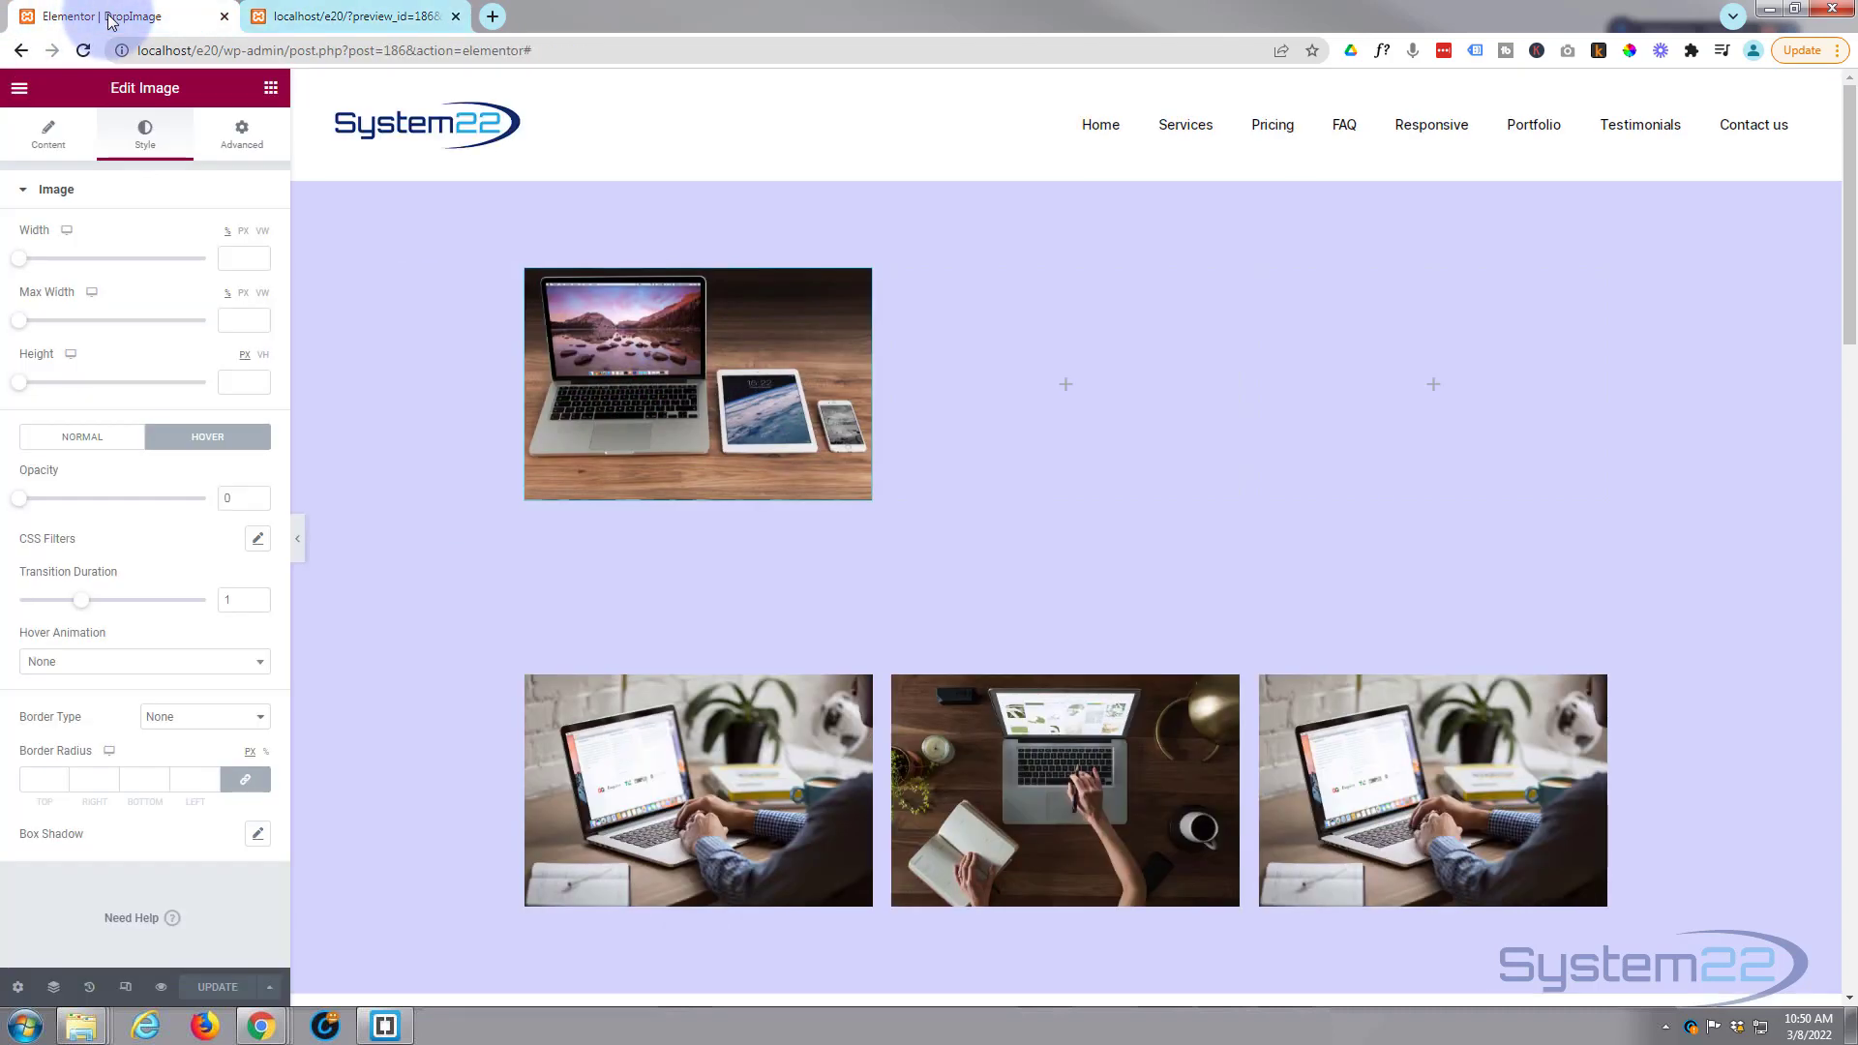
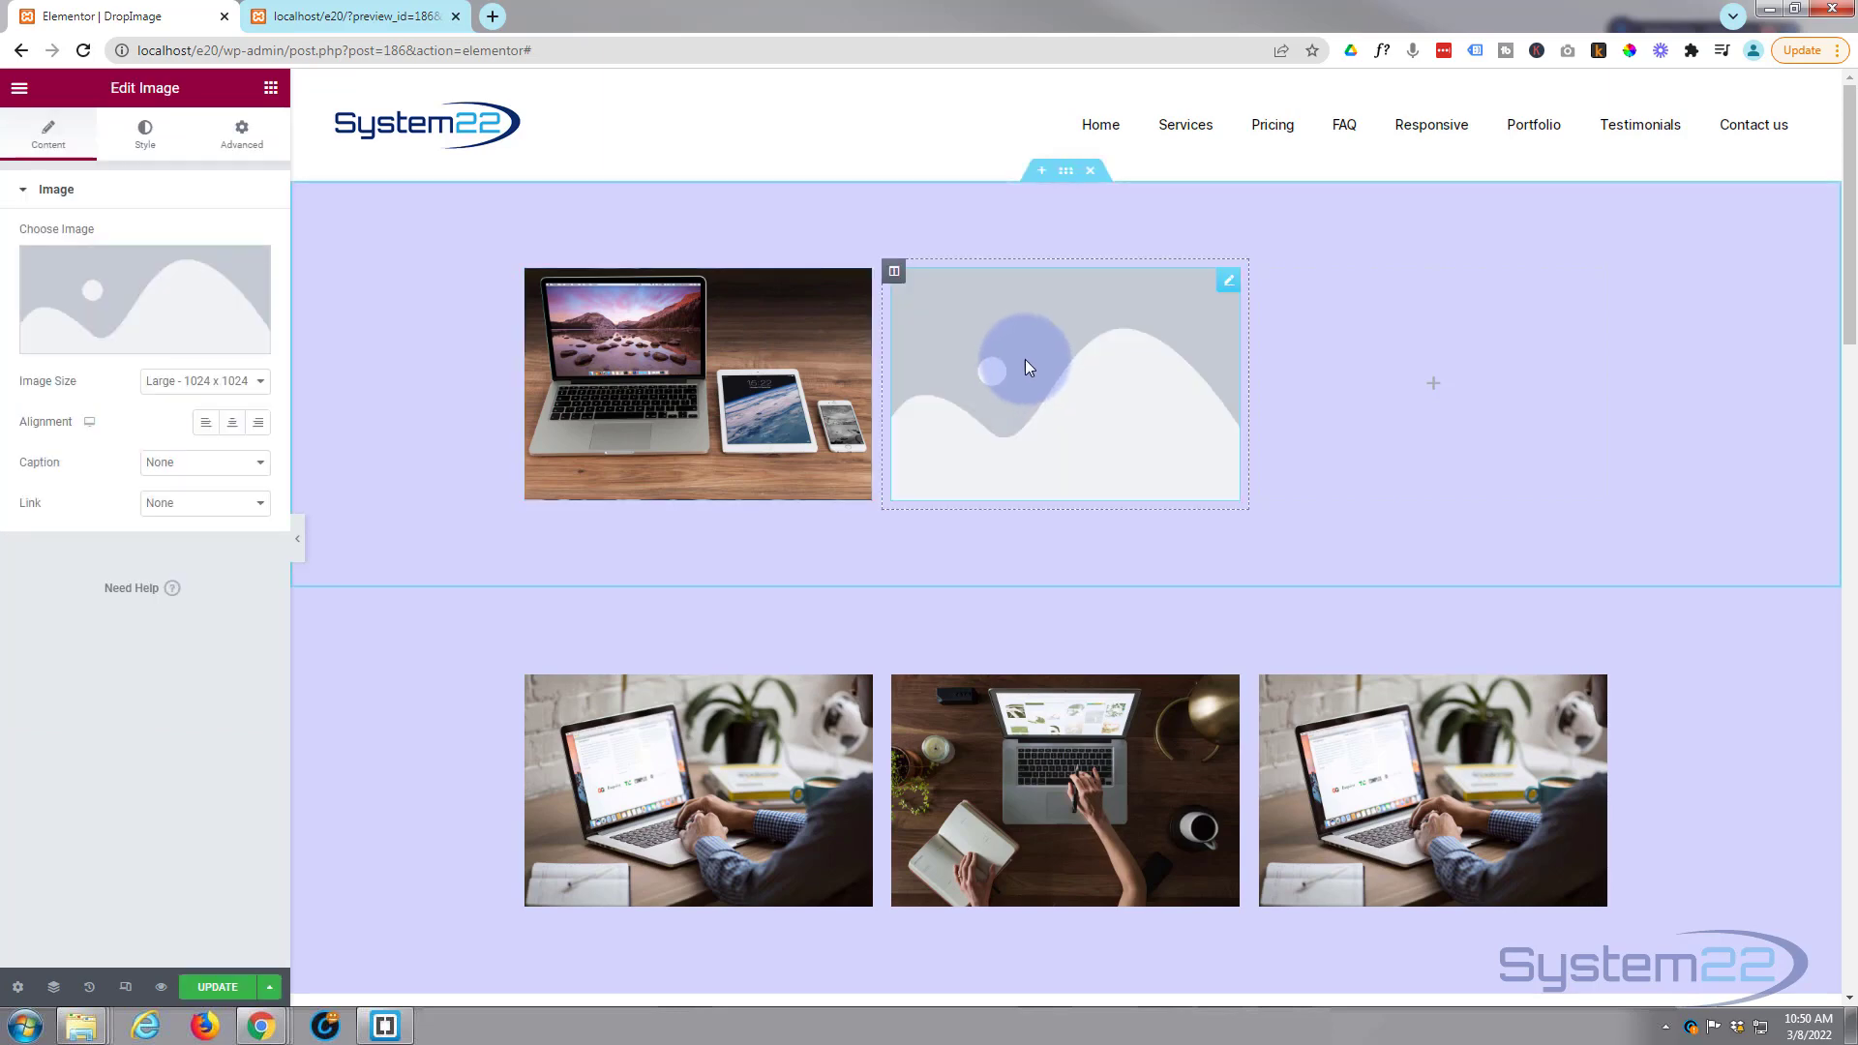
# Insert 6.jpg from the media library into the second column's image widget.
pyautogui.click(100, 296)
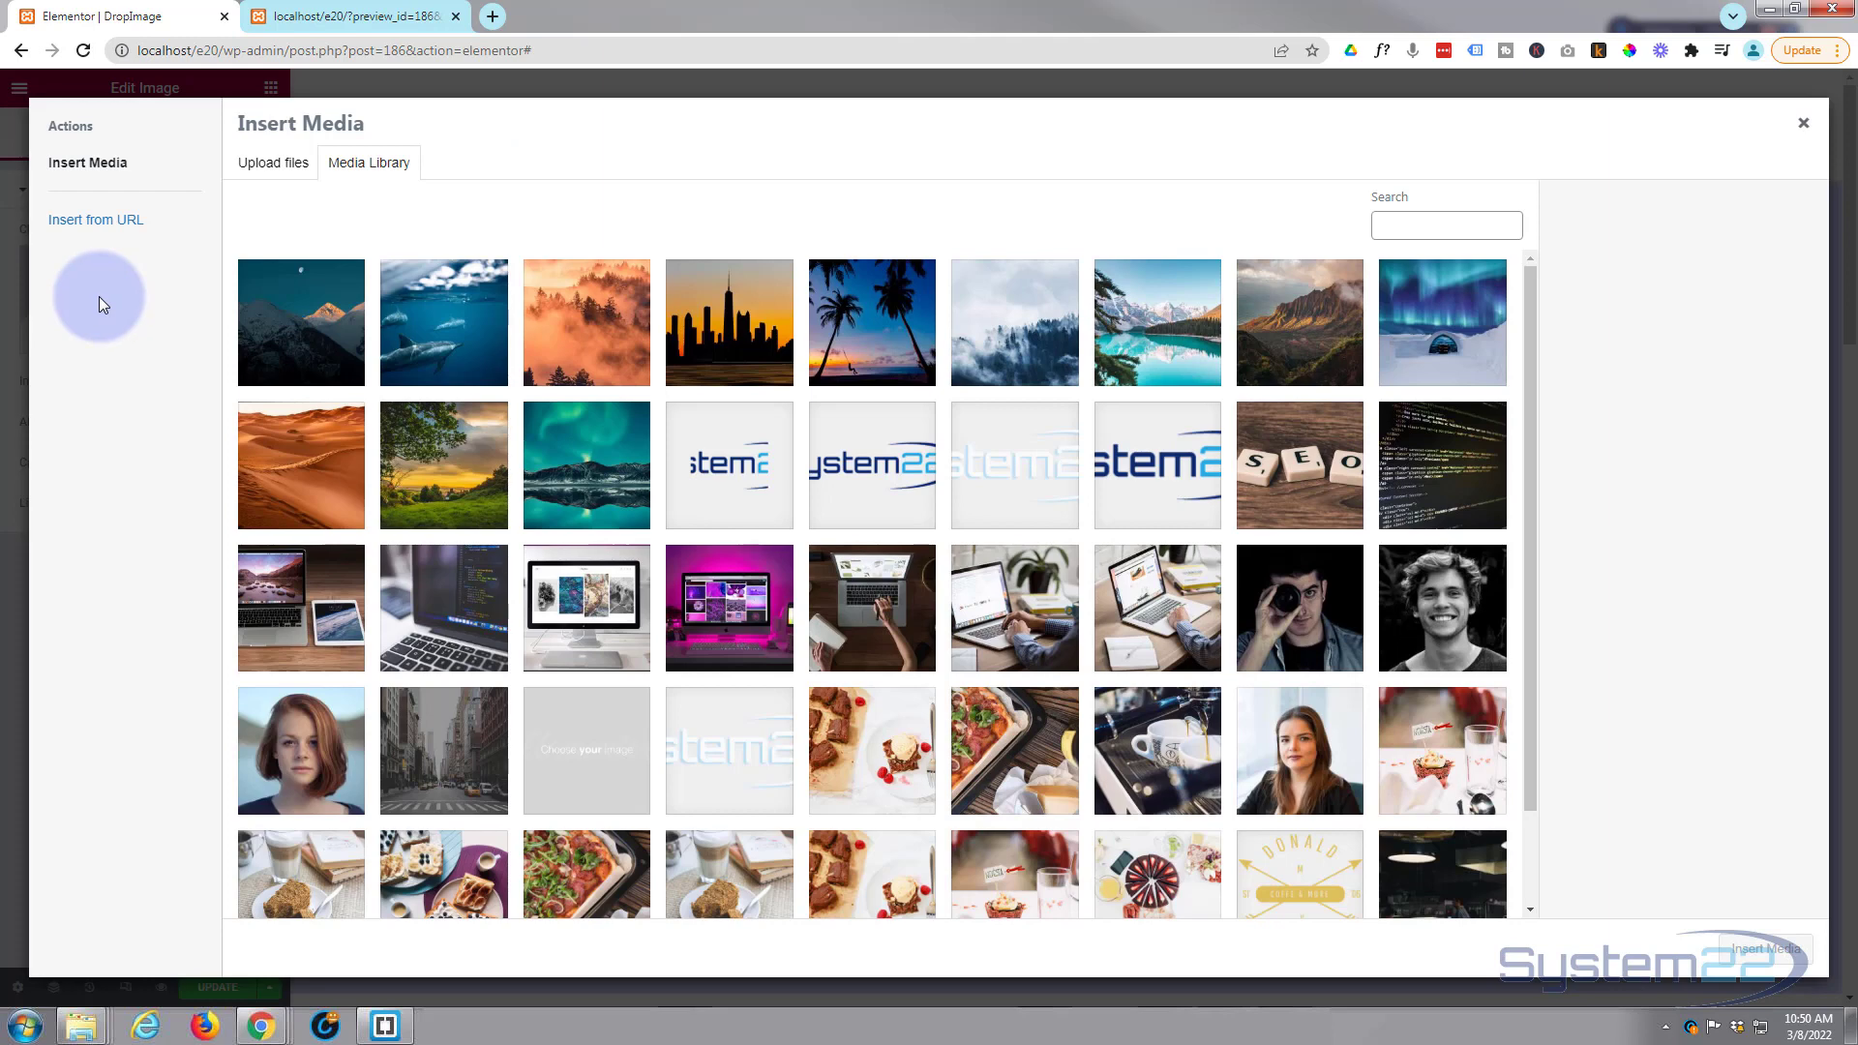
pyautogui.click(470, 621)
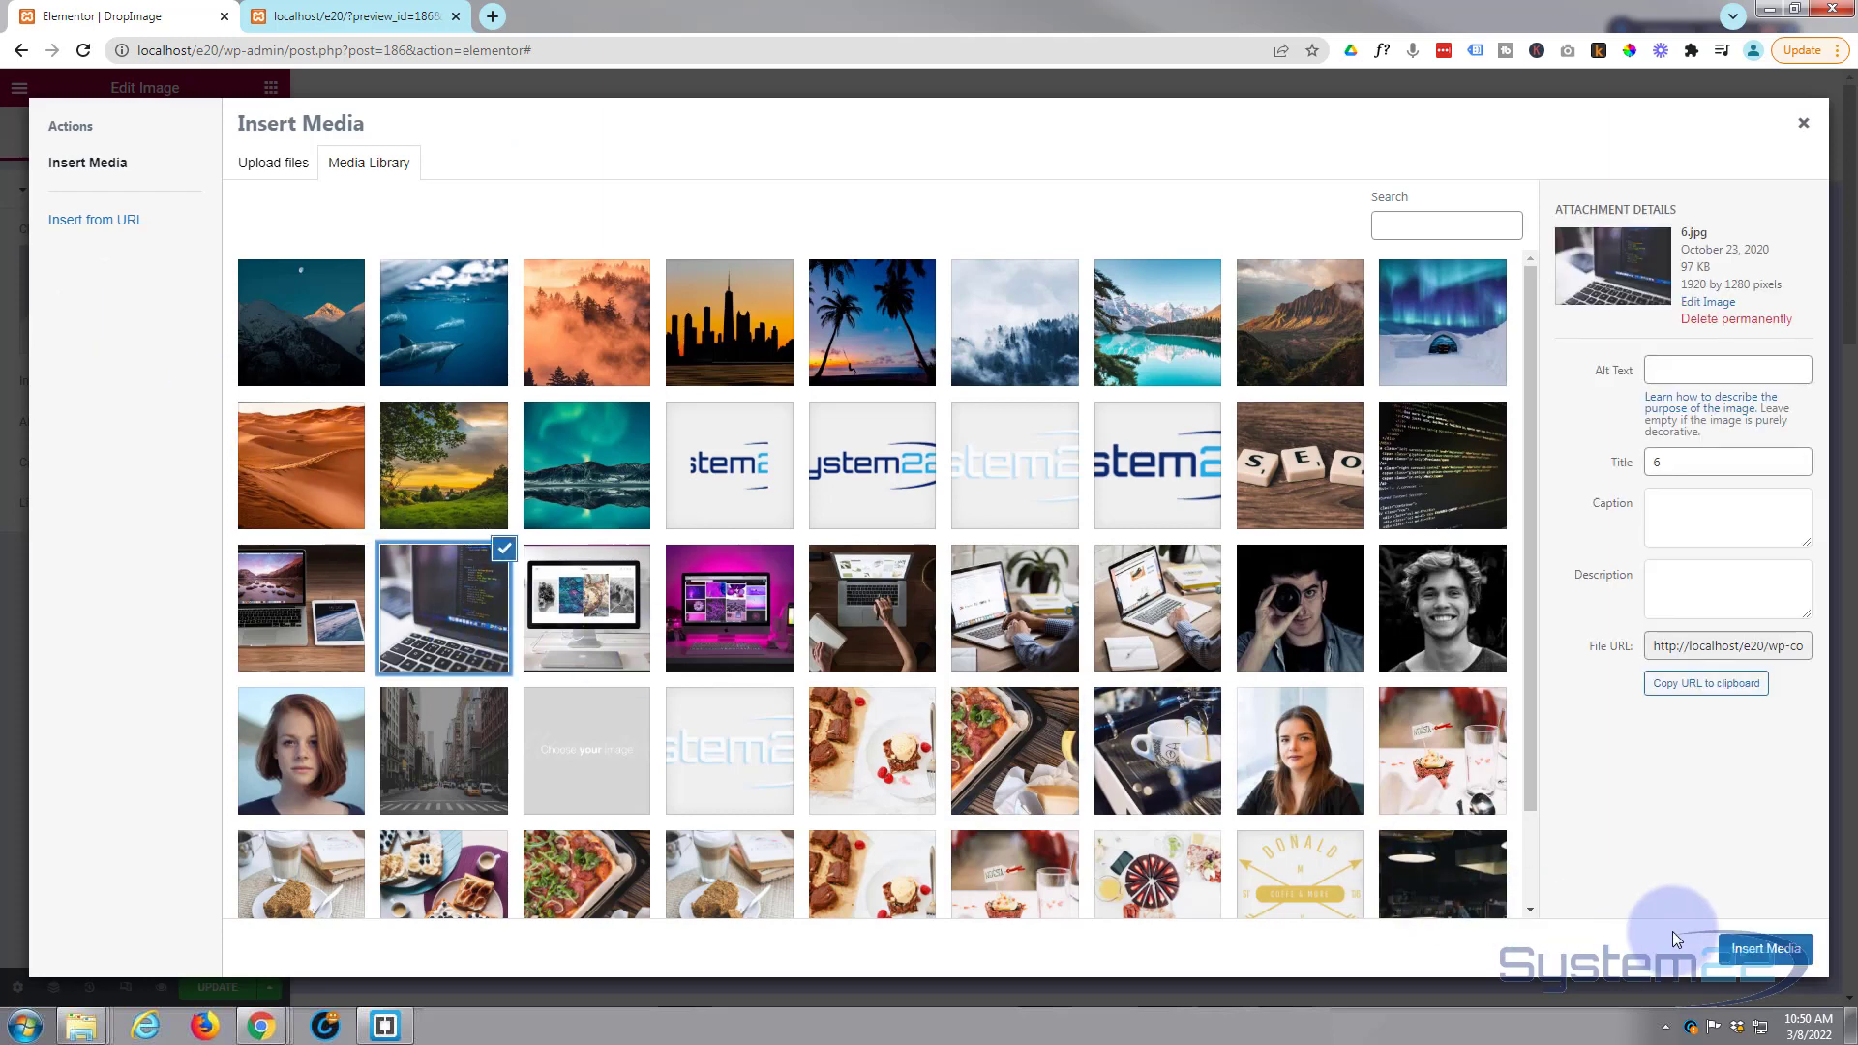
pyautogui.click(1761, 949)
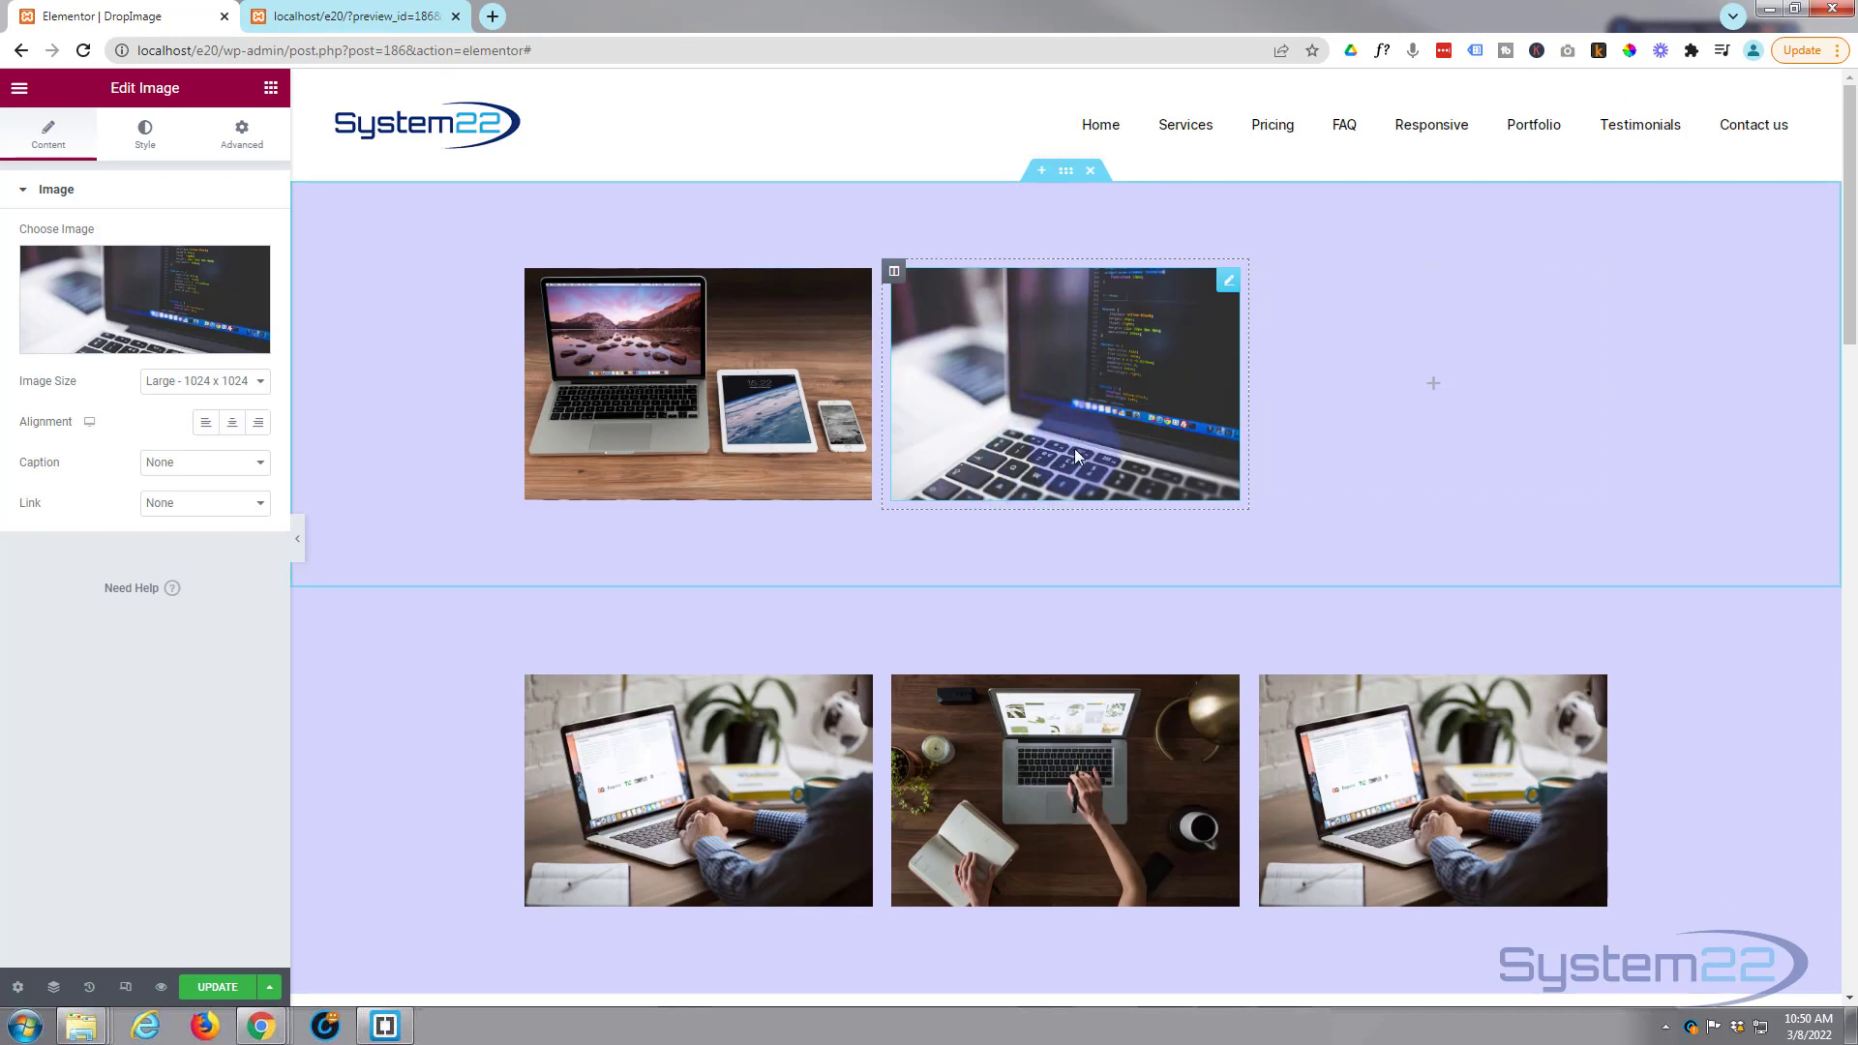
pyautogui.click(1088, 528)
pyautogui.click(116, 330)
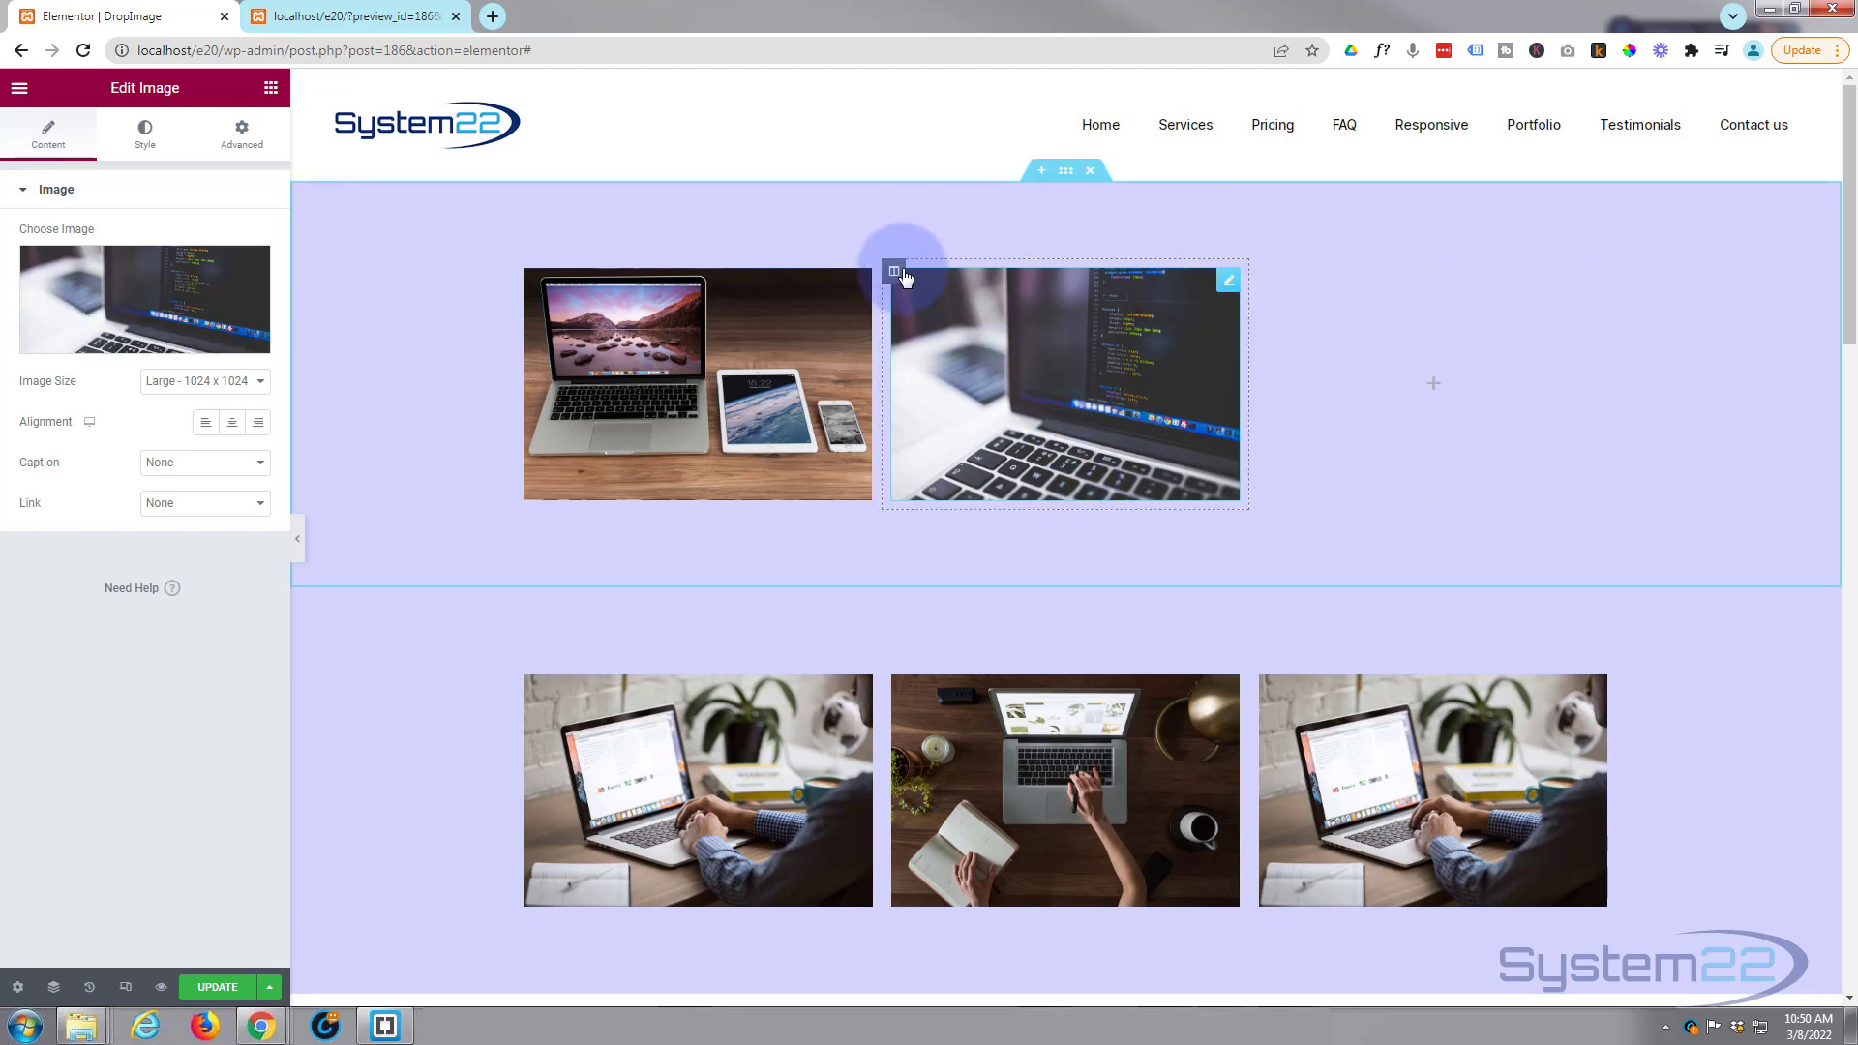
# Give the second column a classic background using the image 5.jpg from the media library, with its size set to Cover.
pyautogui.click(894, 274)
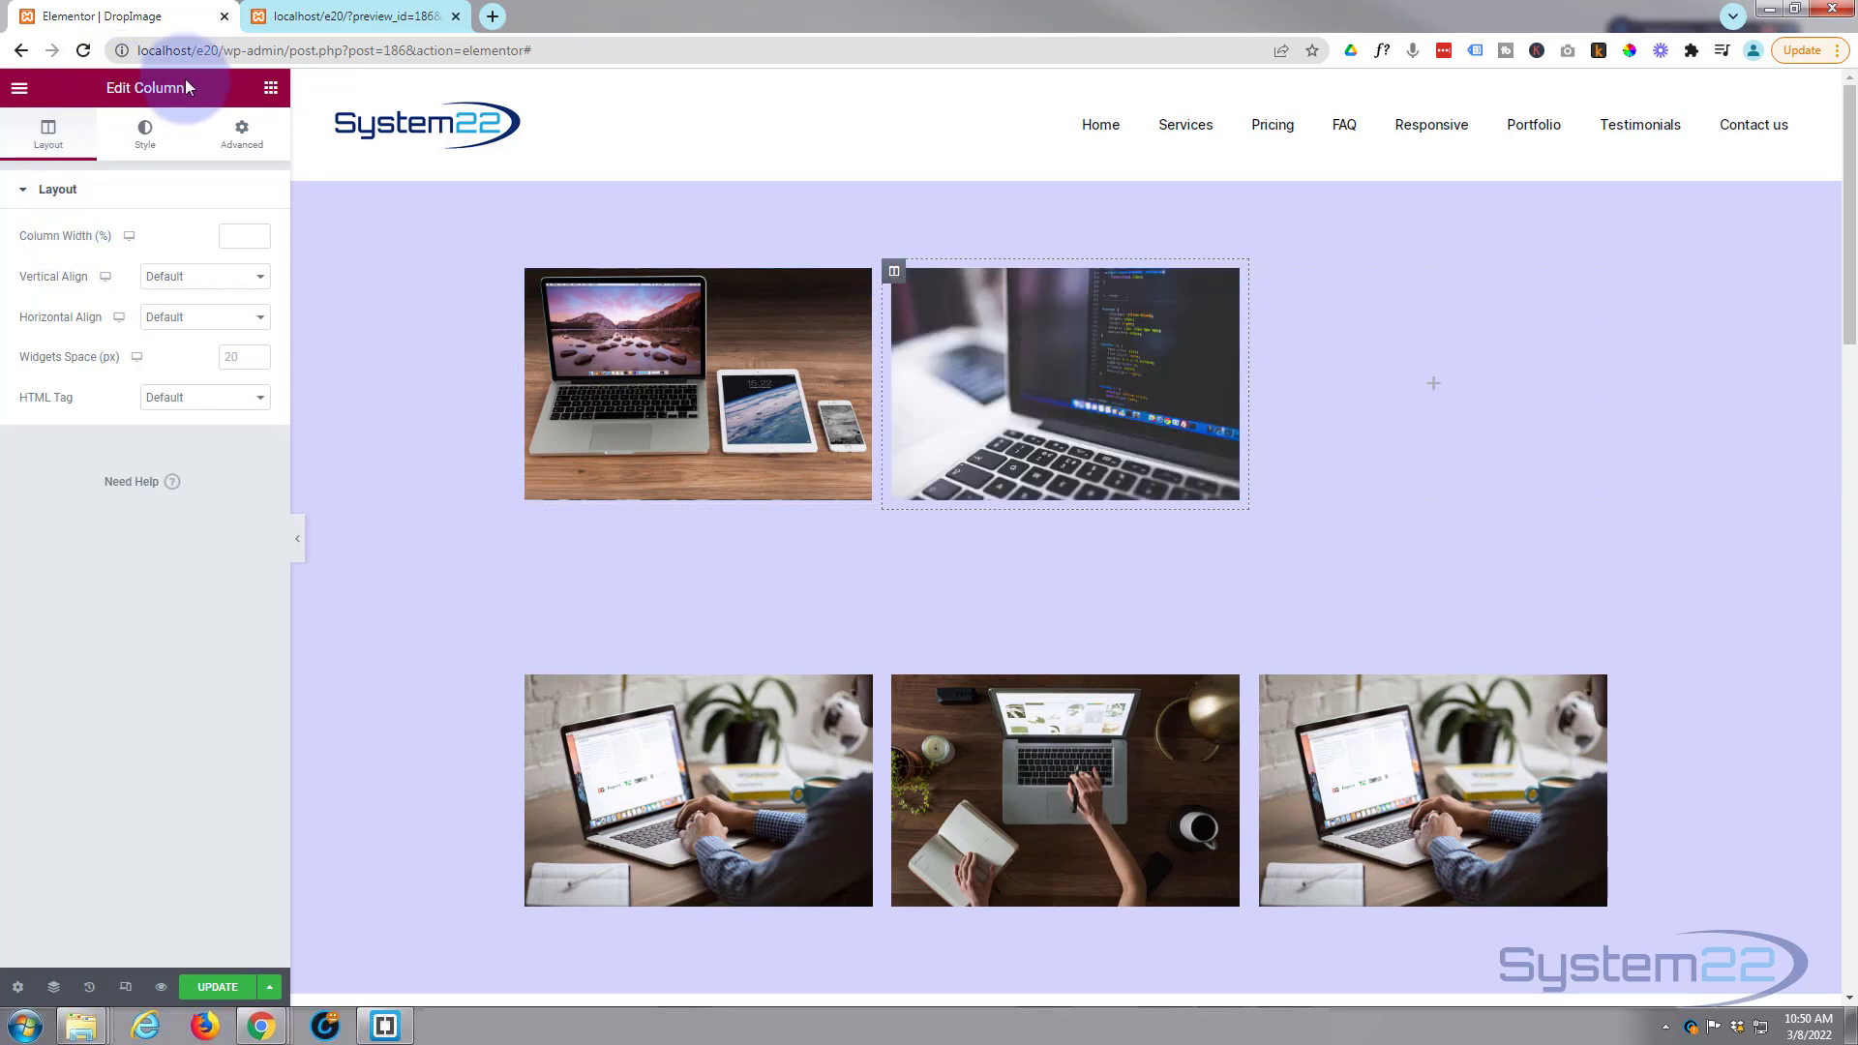
pyautogui.click(144, 137)
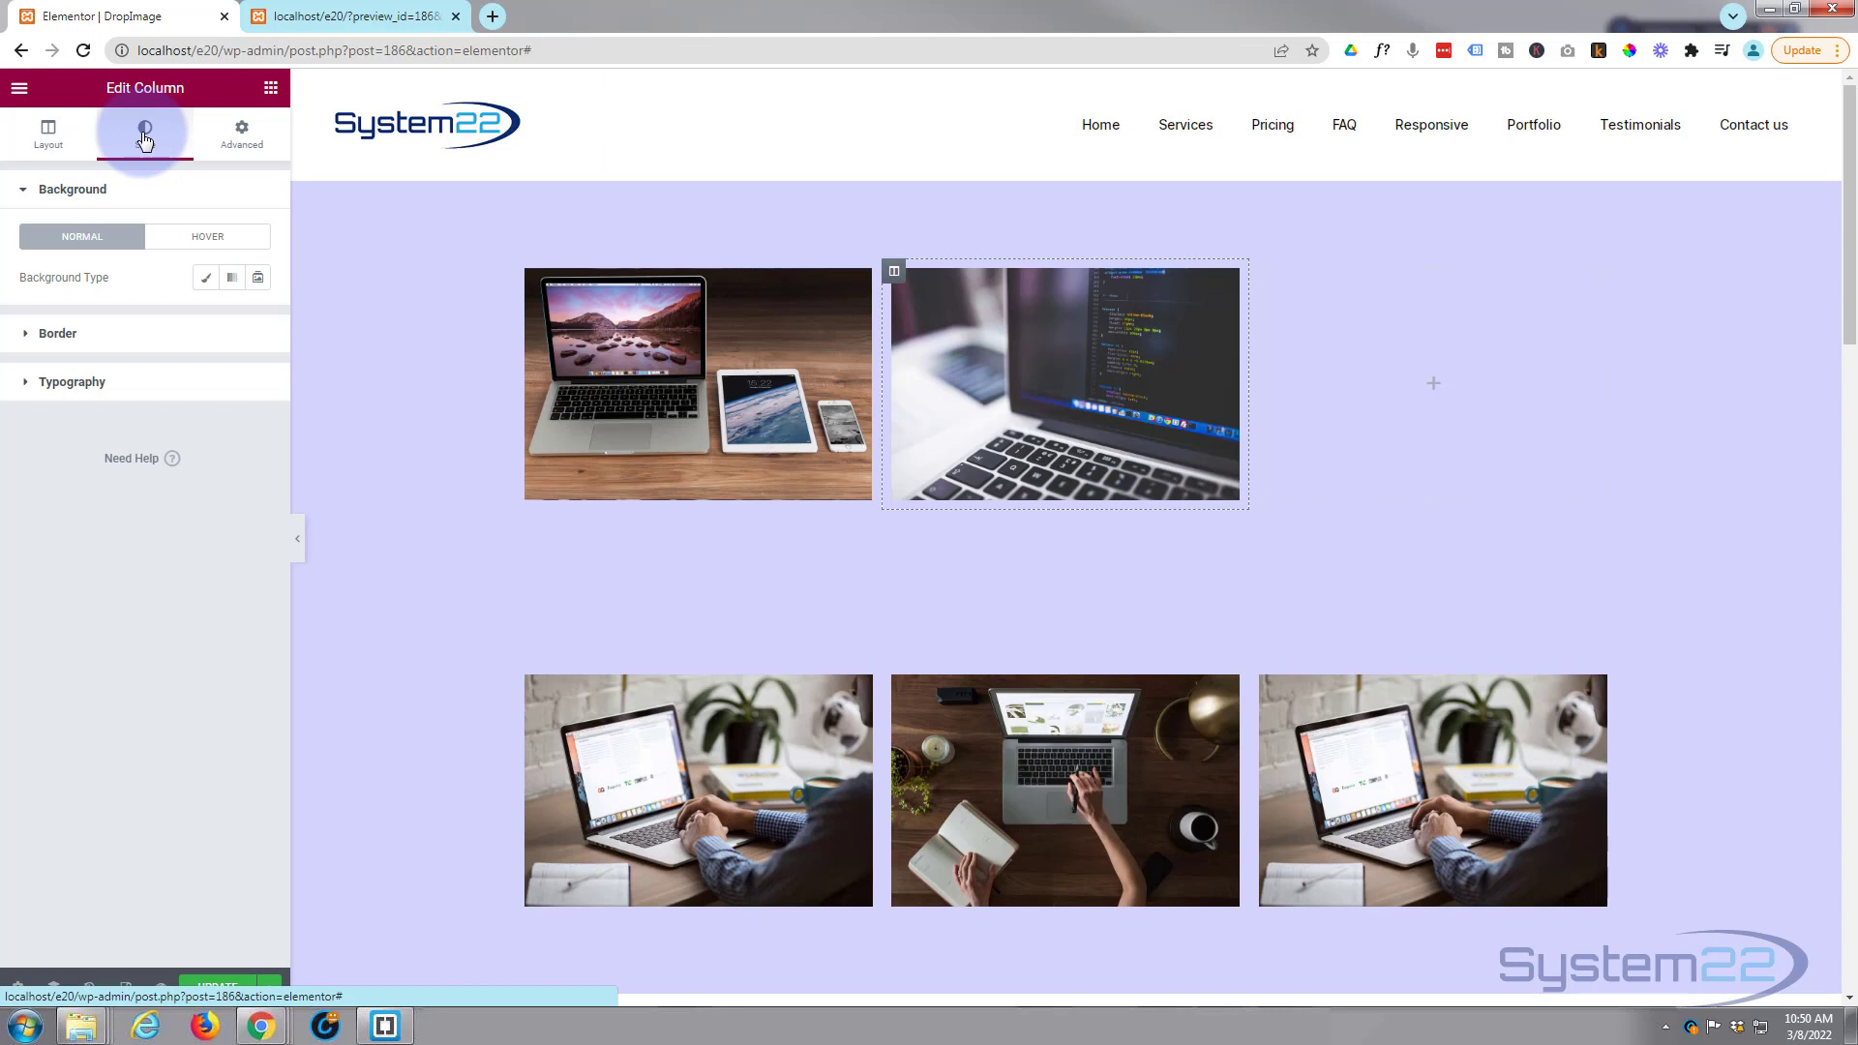
pyautogui.click(204, 280)
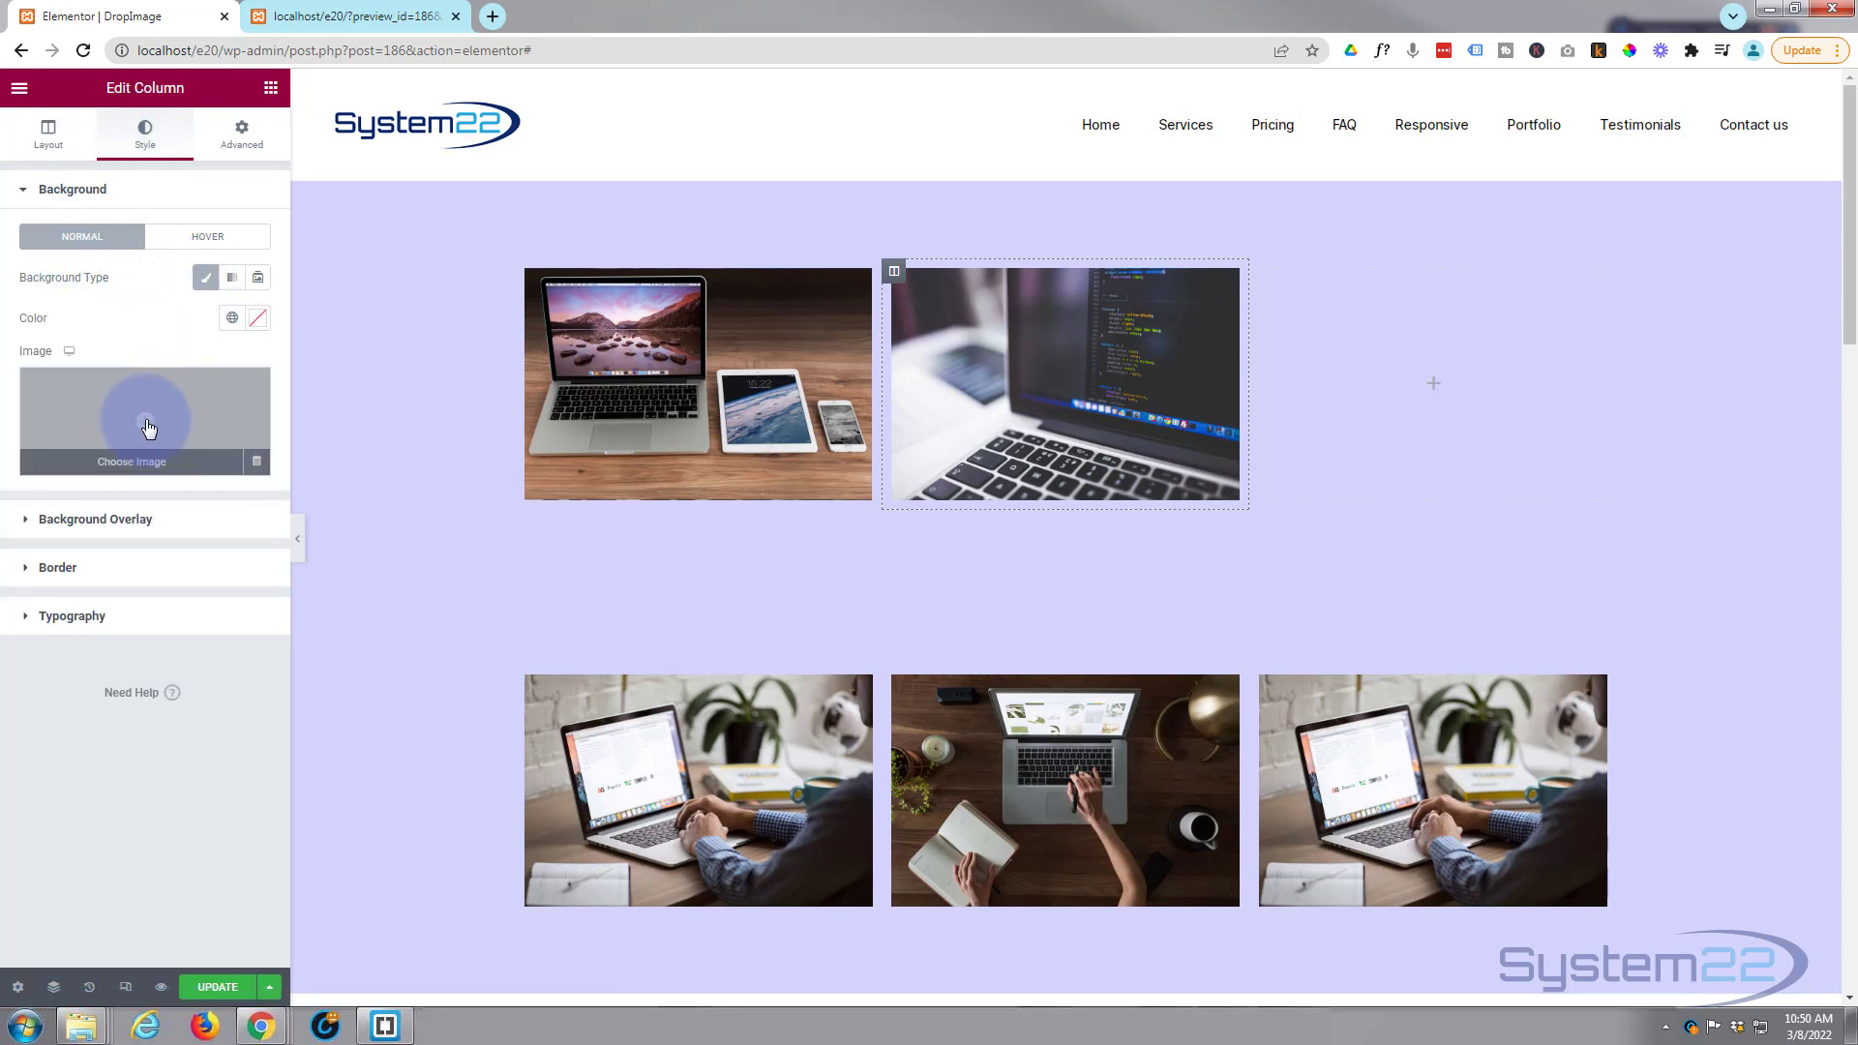
pyautogui.click(147, 427)
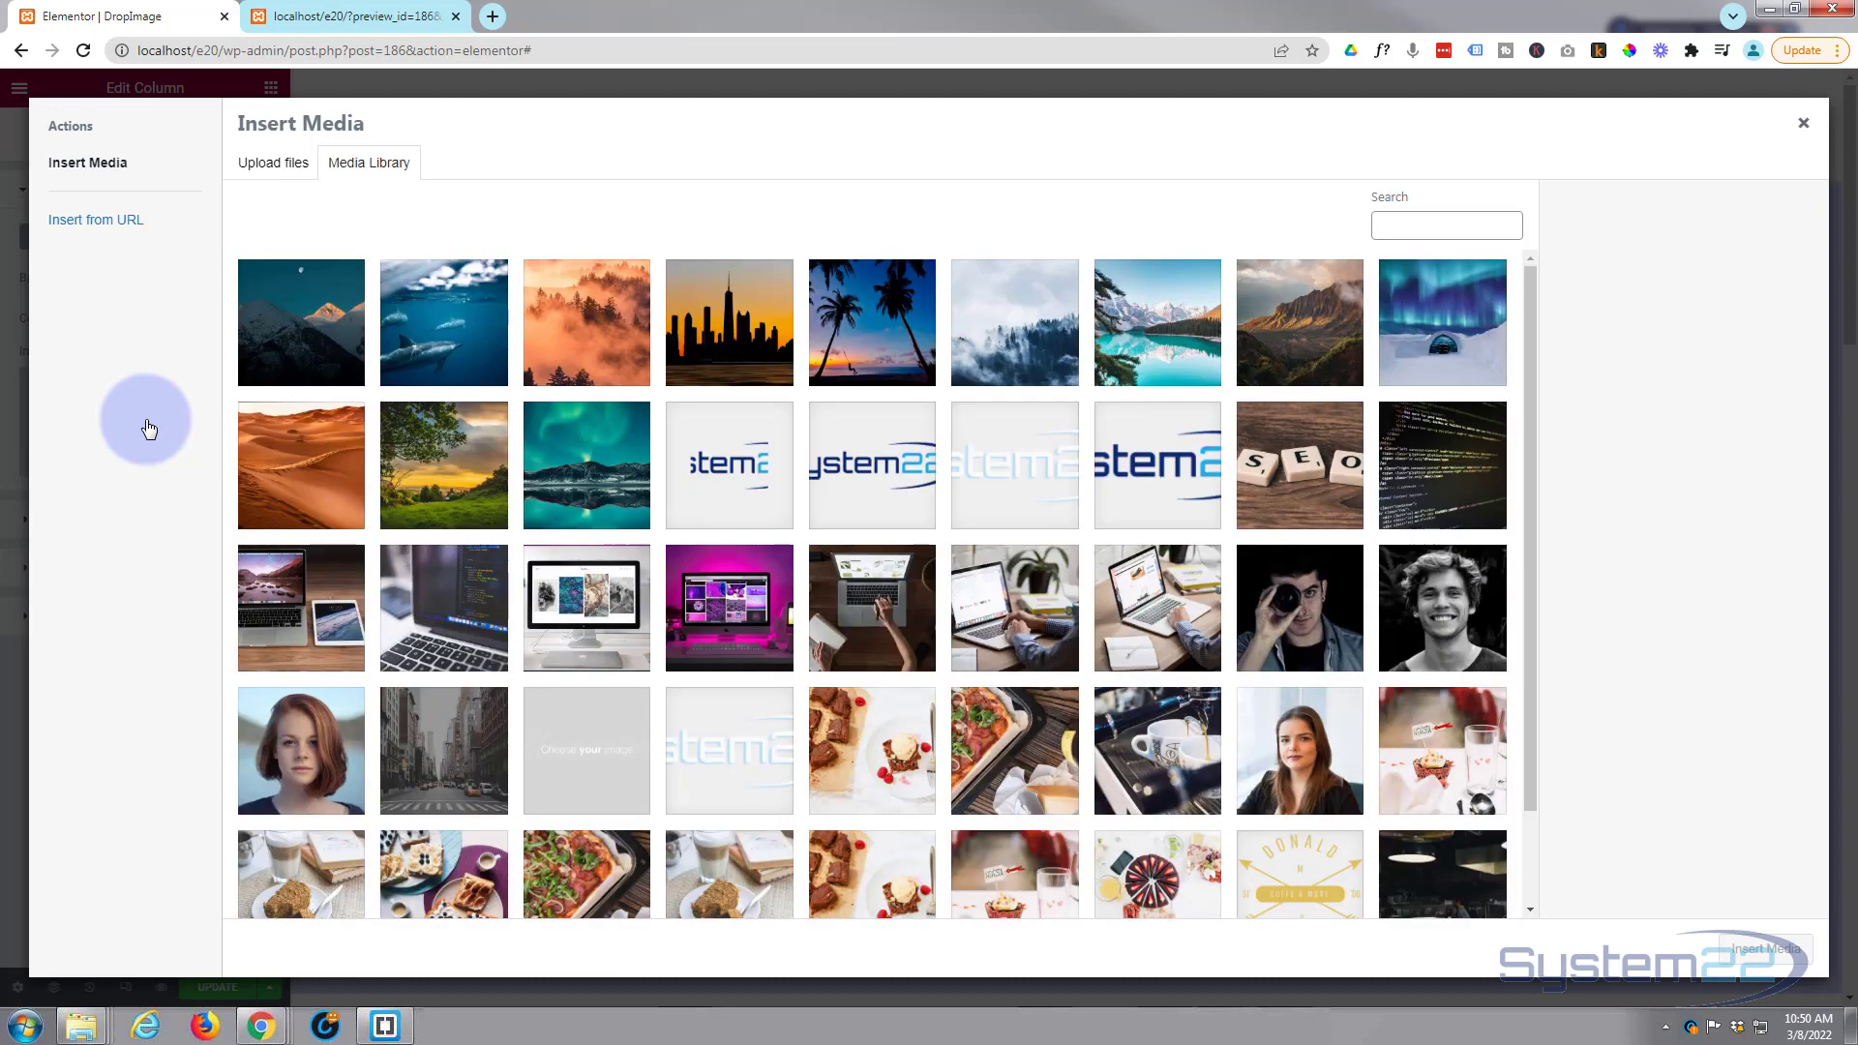
pyautogui.click(592, 624)
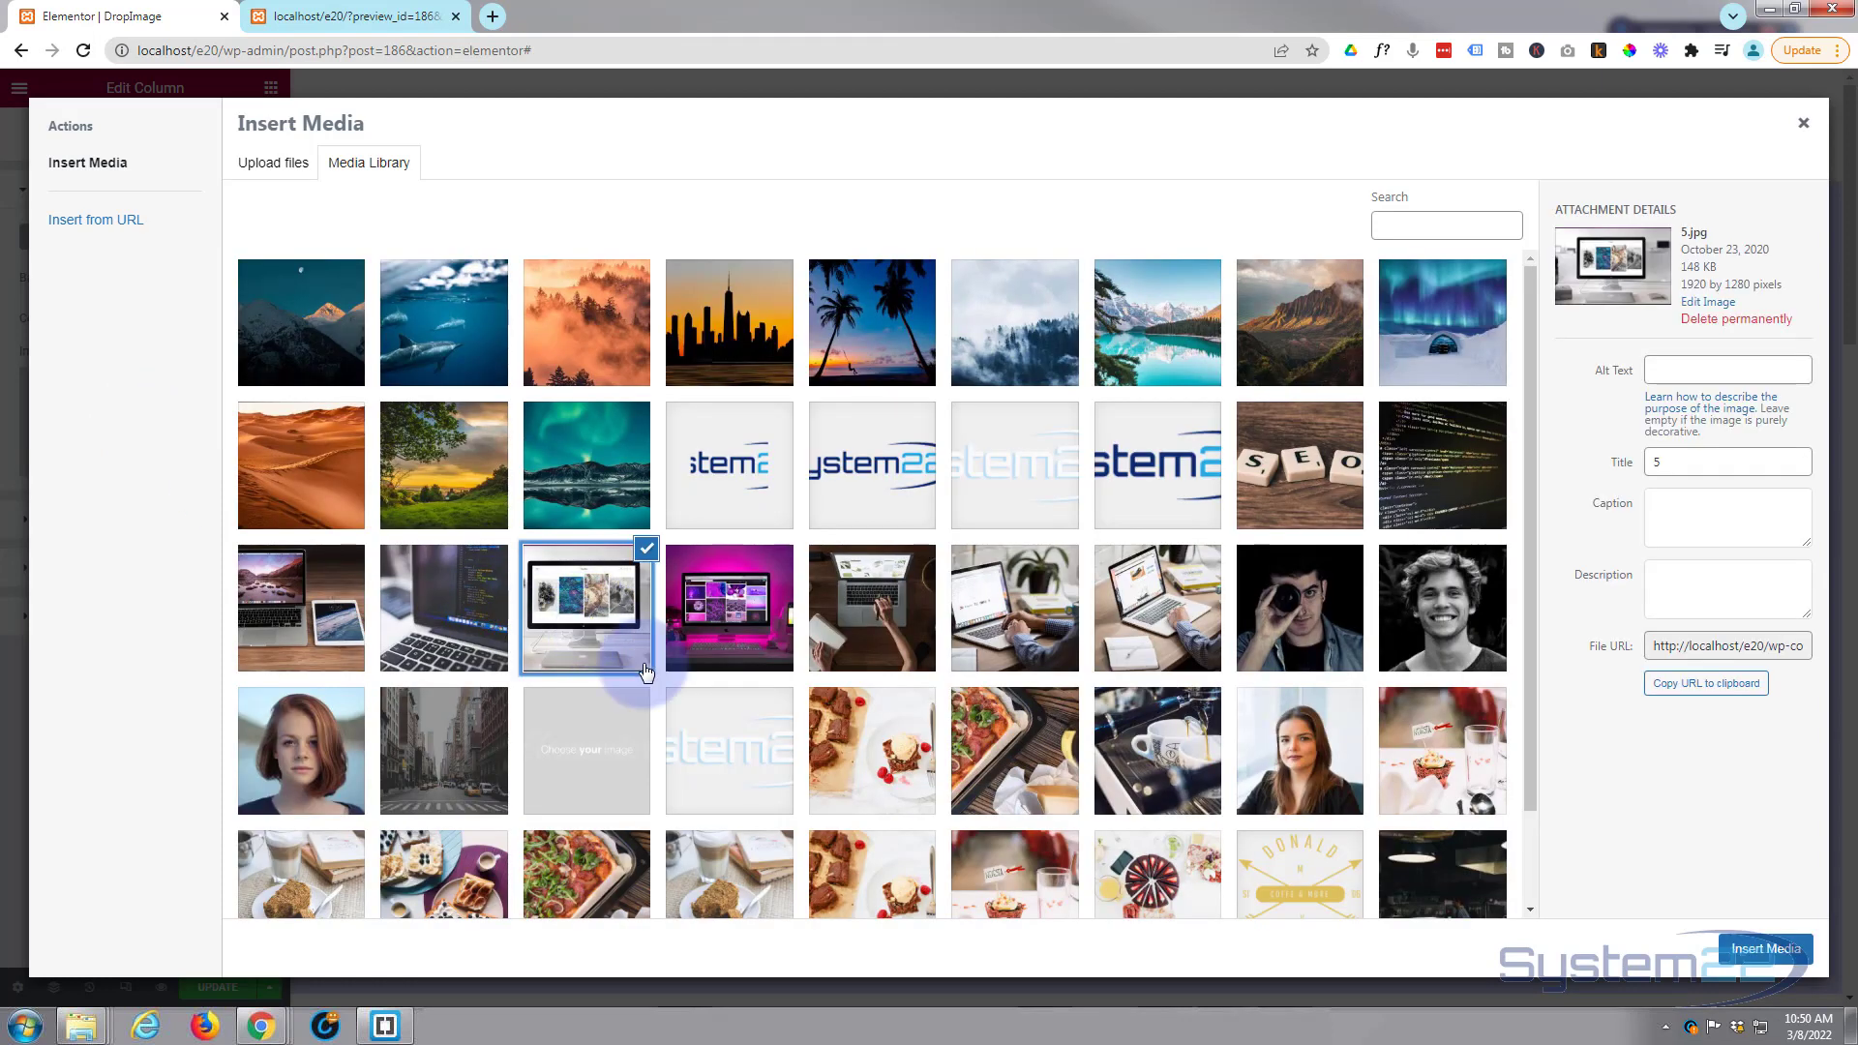
pyautogui.click(1766, 948)
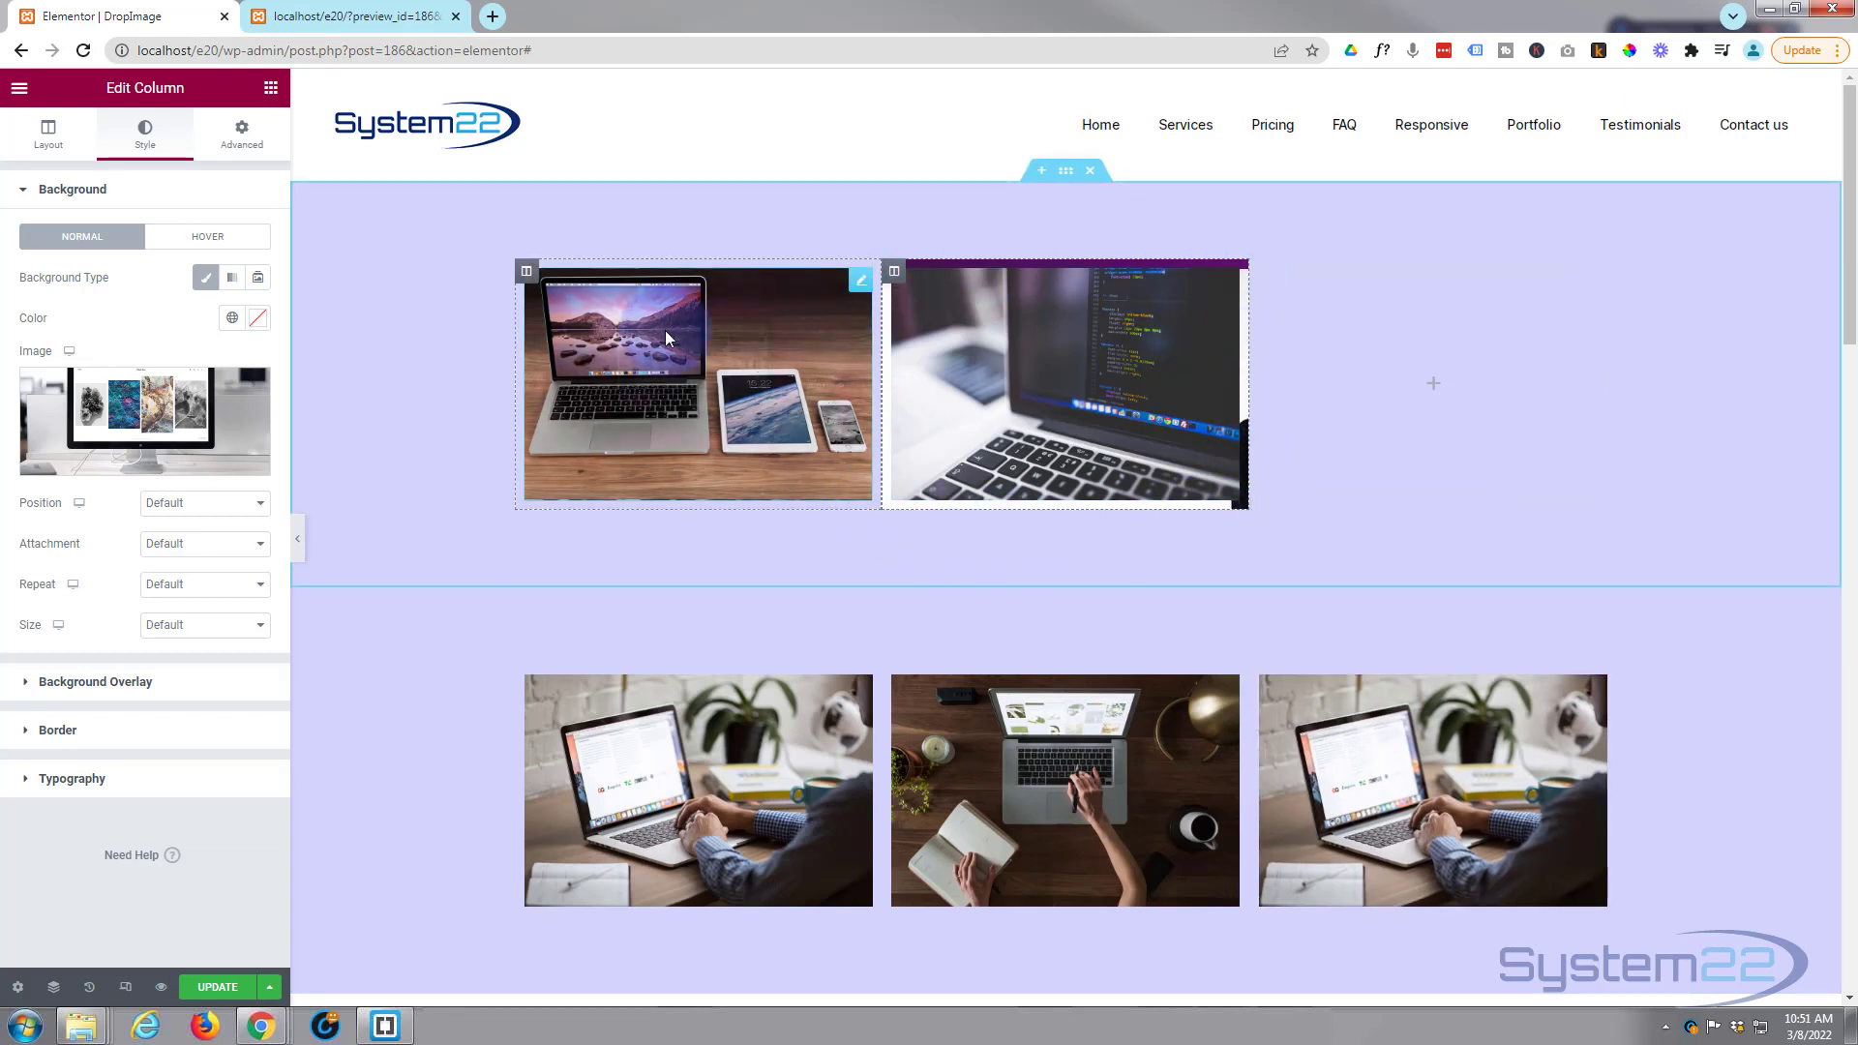
pyautogui.click(173, 625)
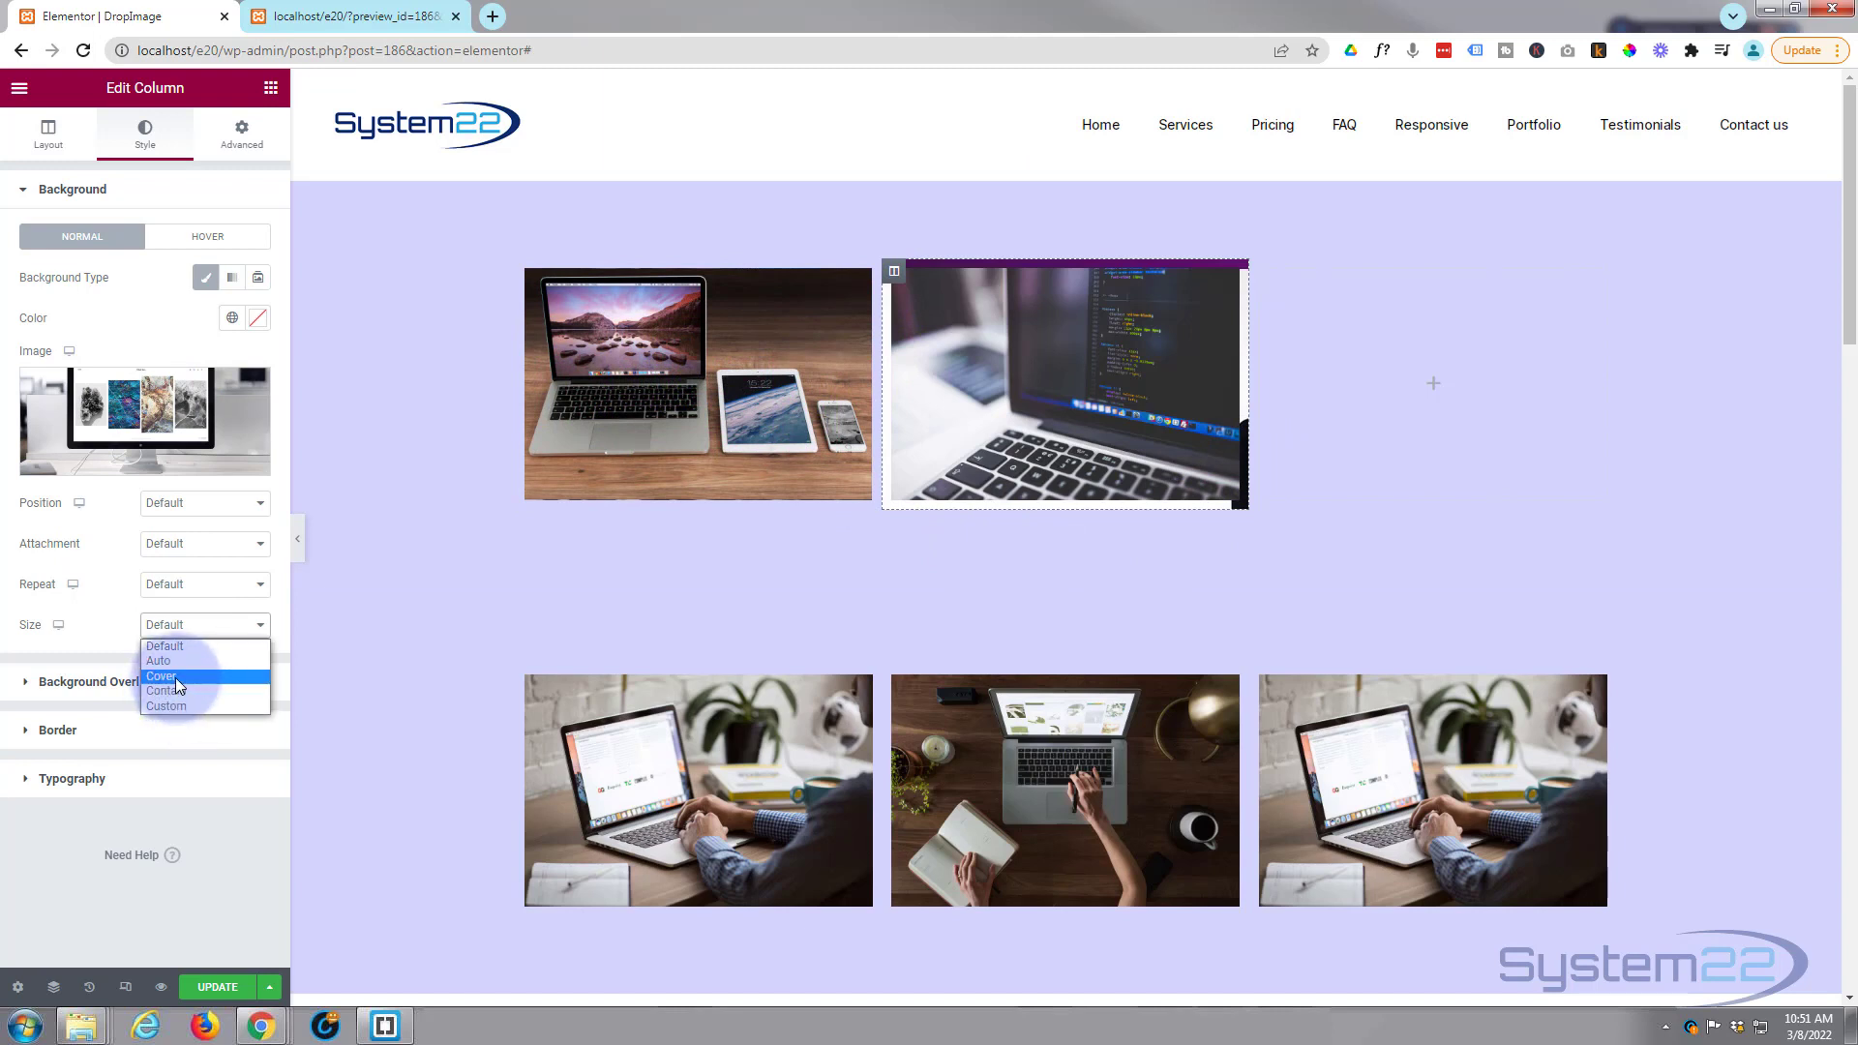
pyautogui.click(176, 676)
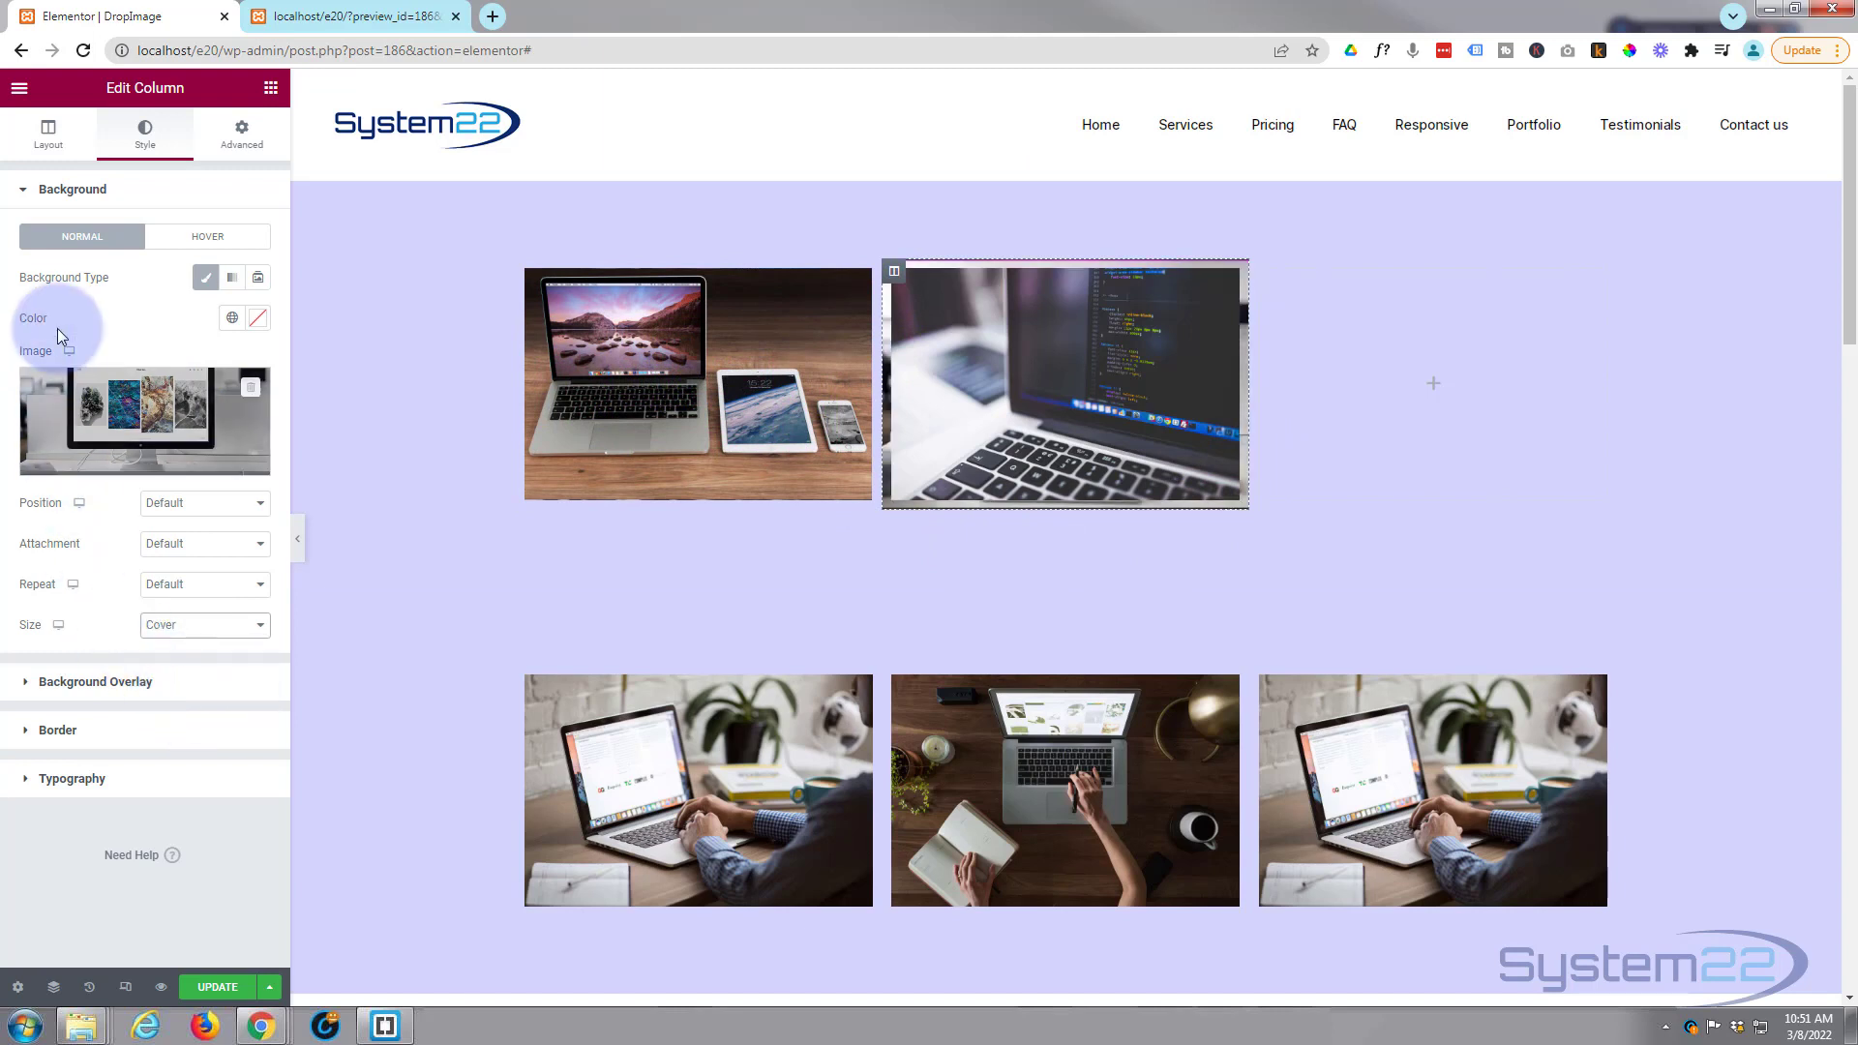
# Set the second column's padding to 0 and its margin to 10 px on all sides.
pyautogui.click(247, 134)
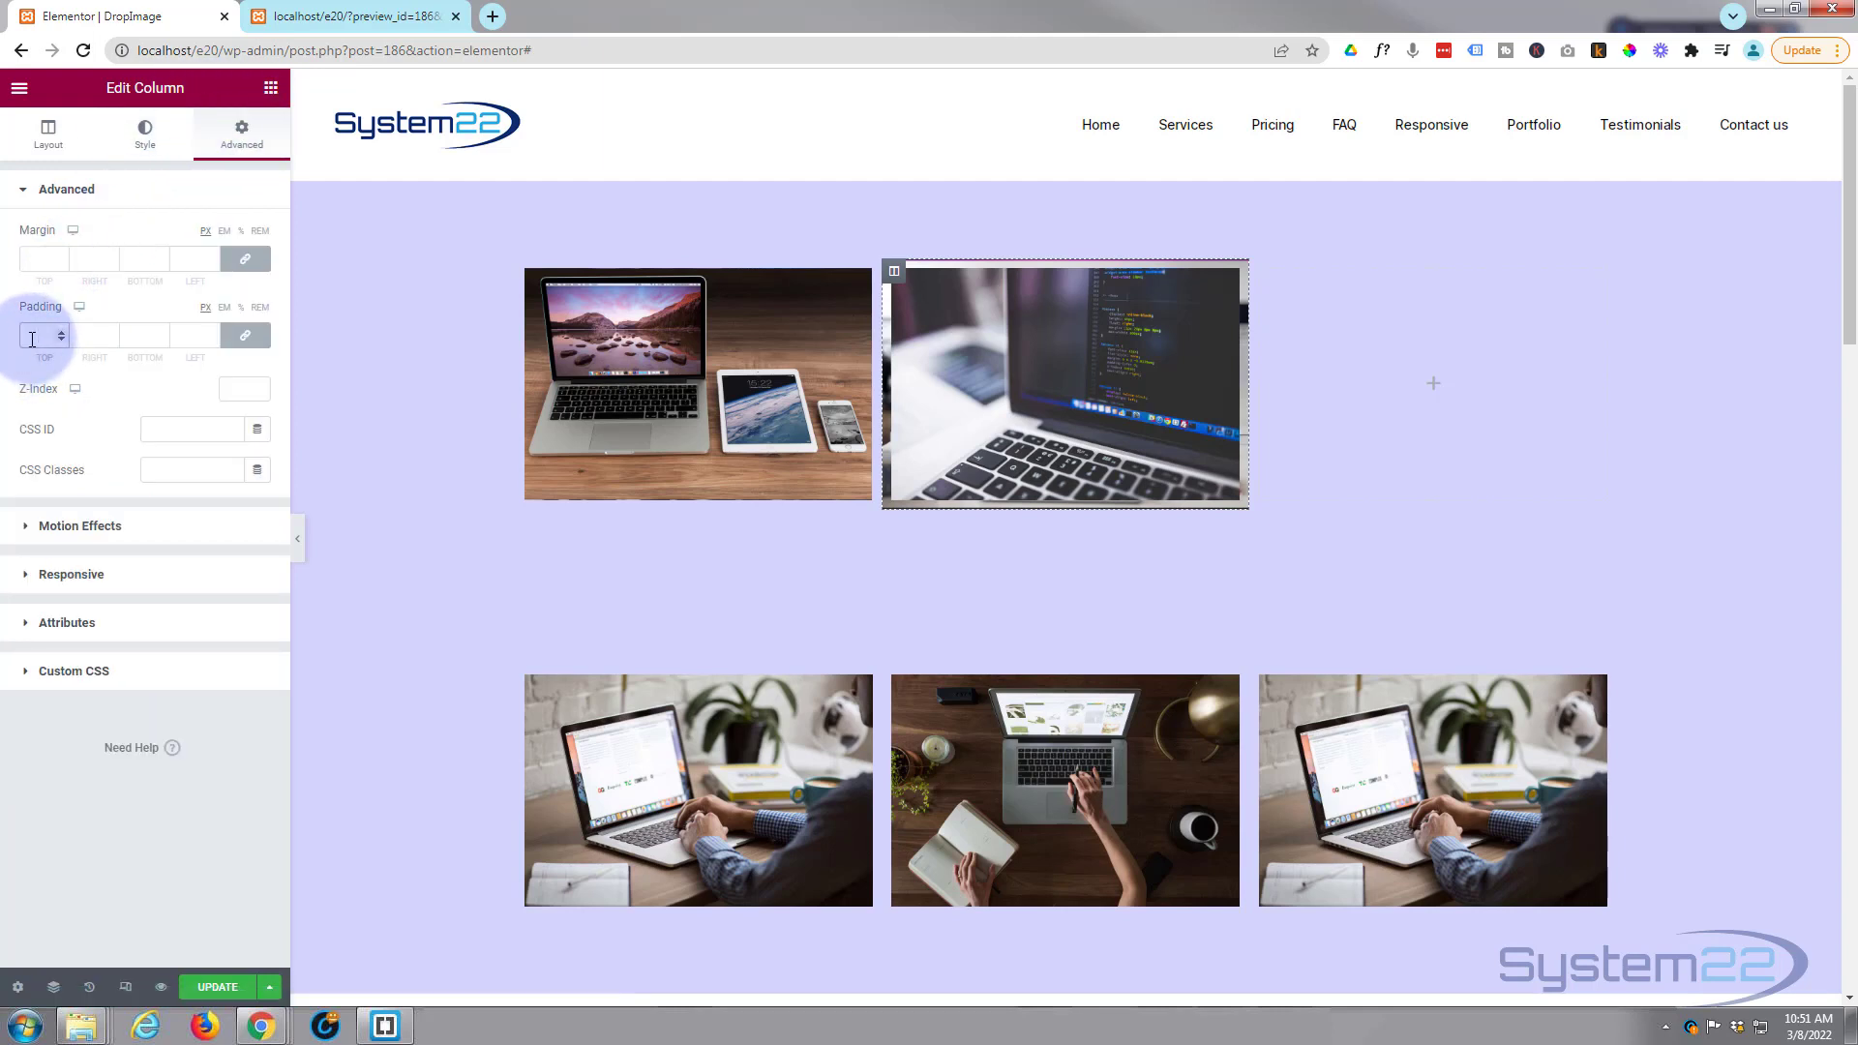
pyautogui.write('0')
pyautogui.click(41, 258)
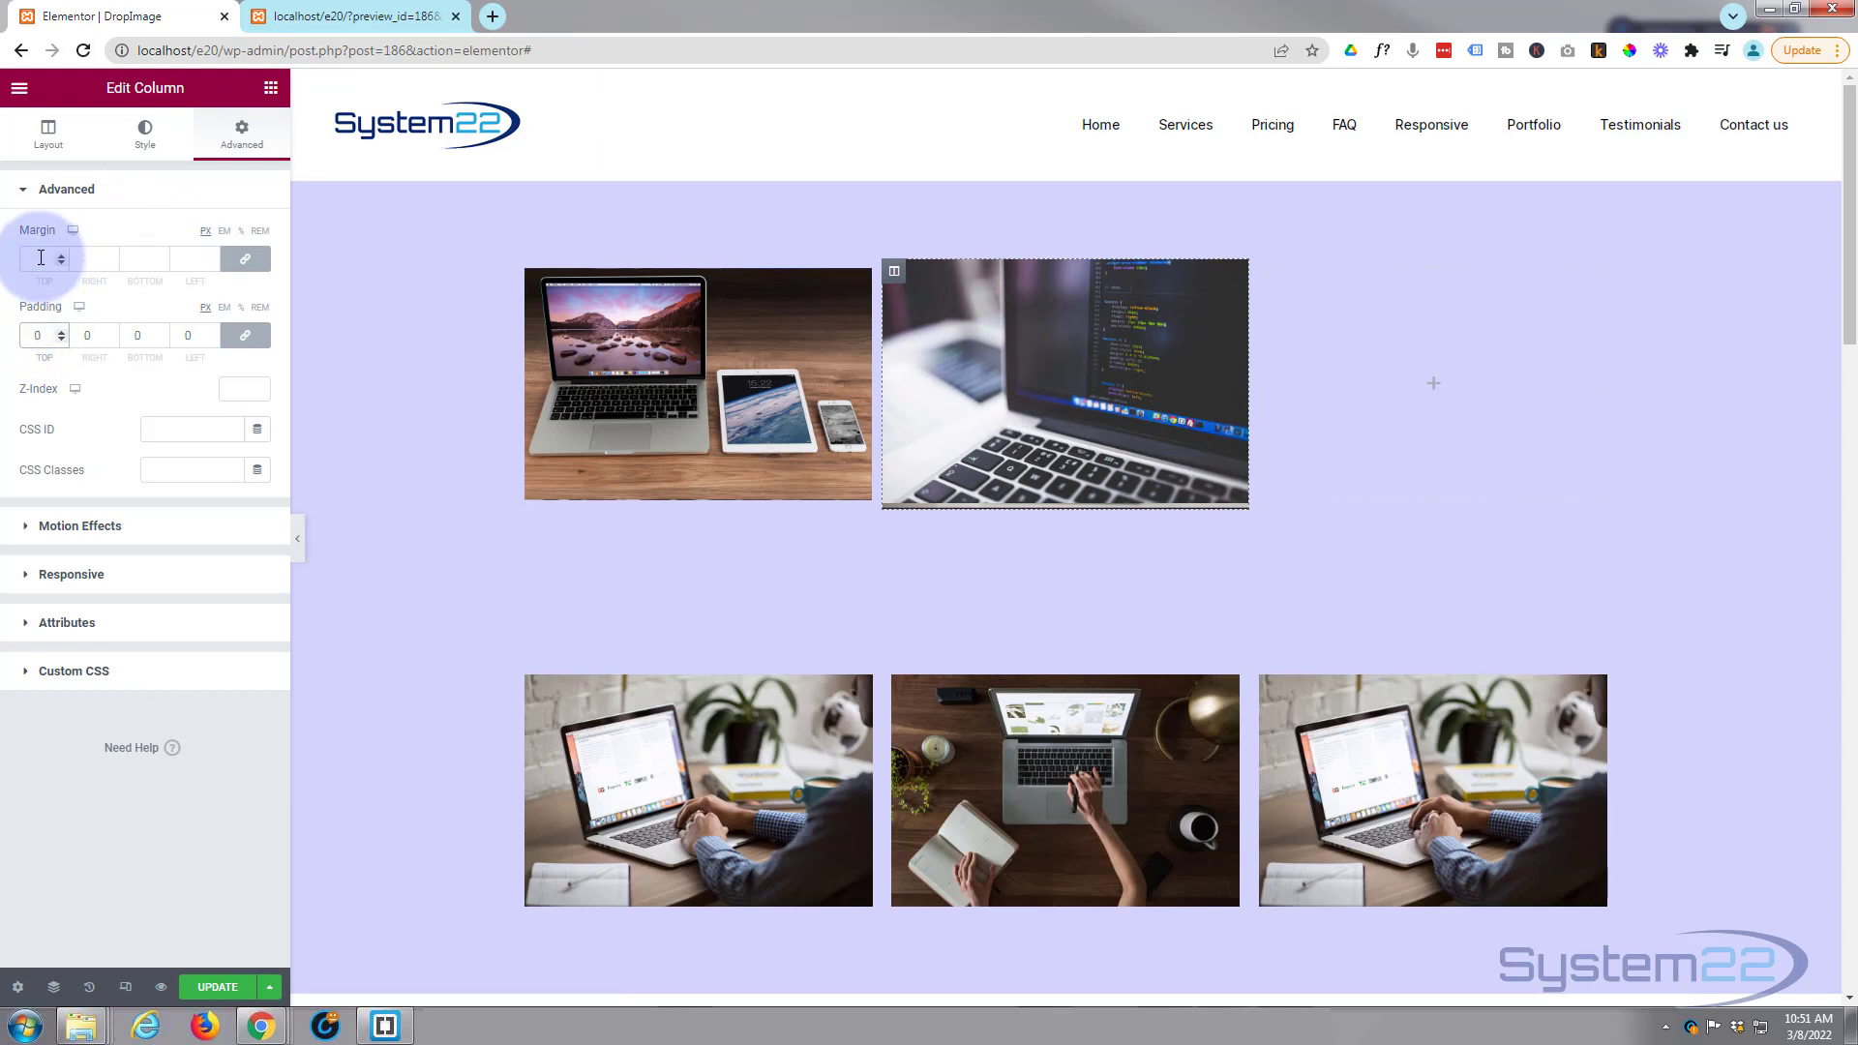
pyautogui.write('10')
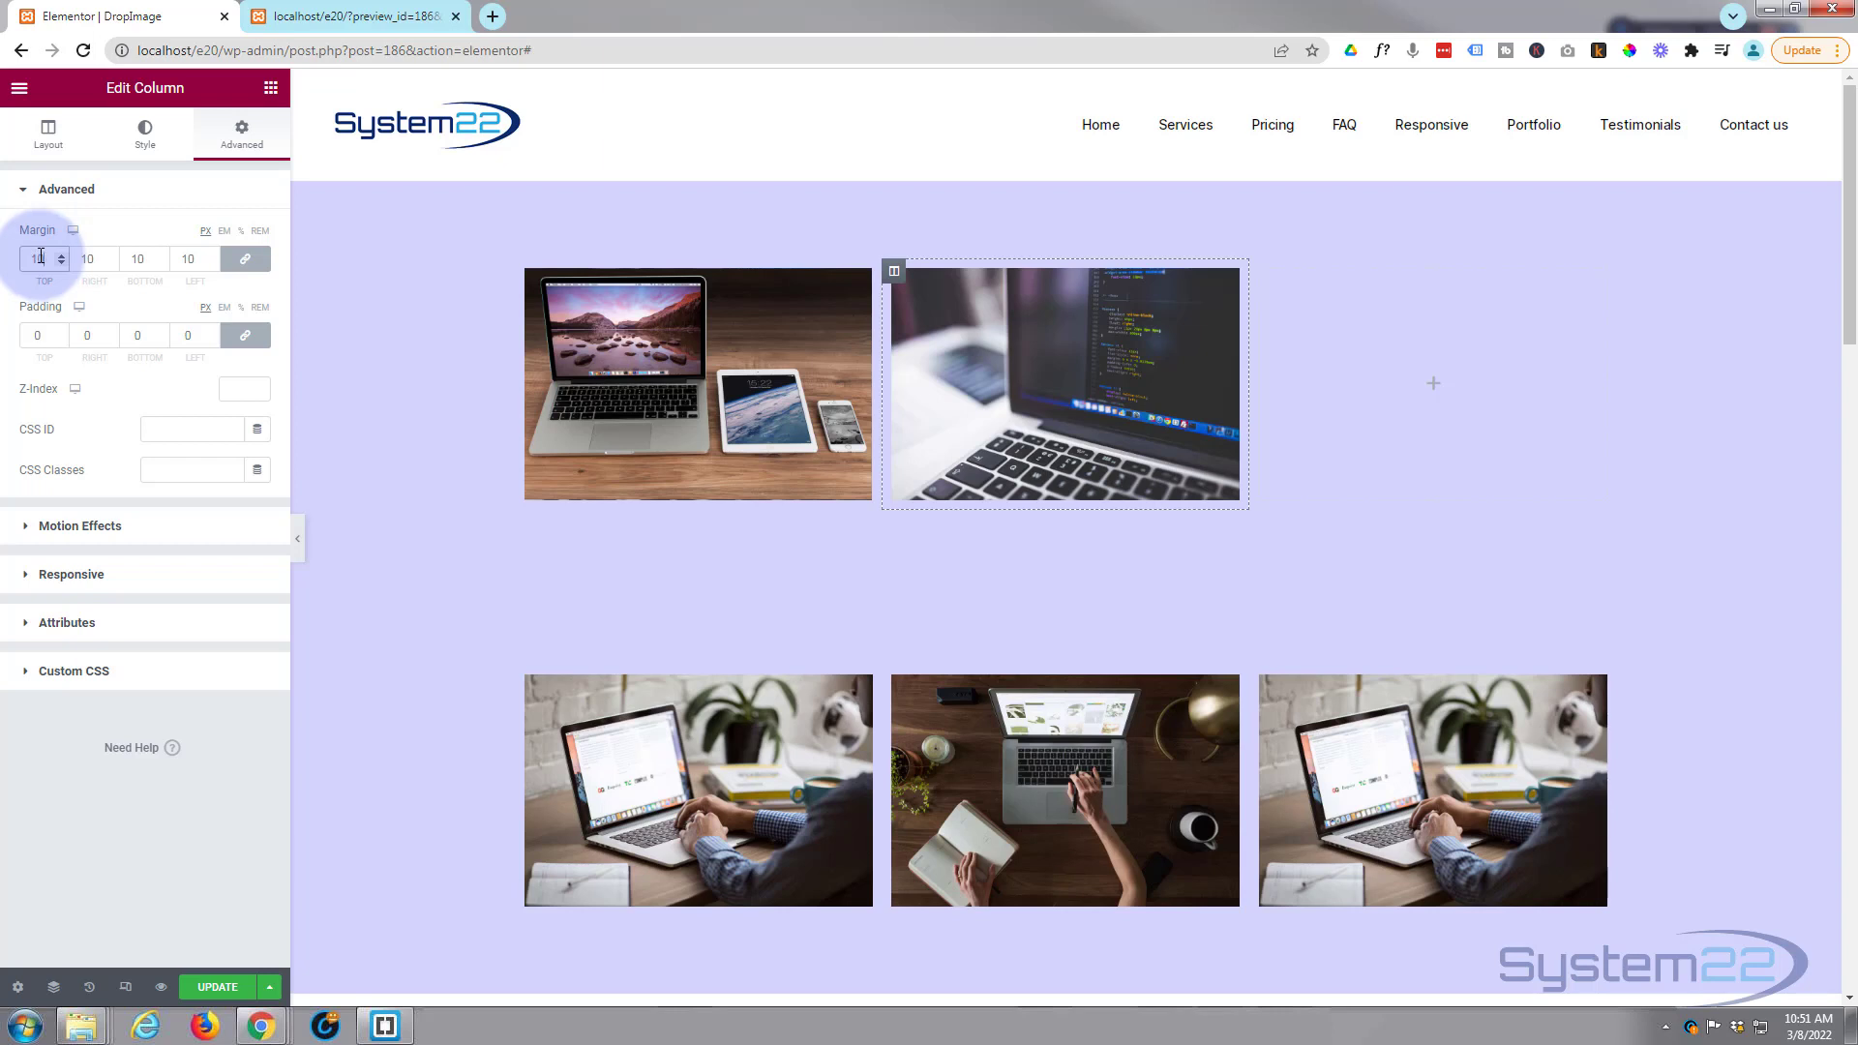
# Open the transform settings of the second column's image widget.
pyautogui.click(1011, 290)
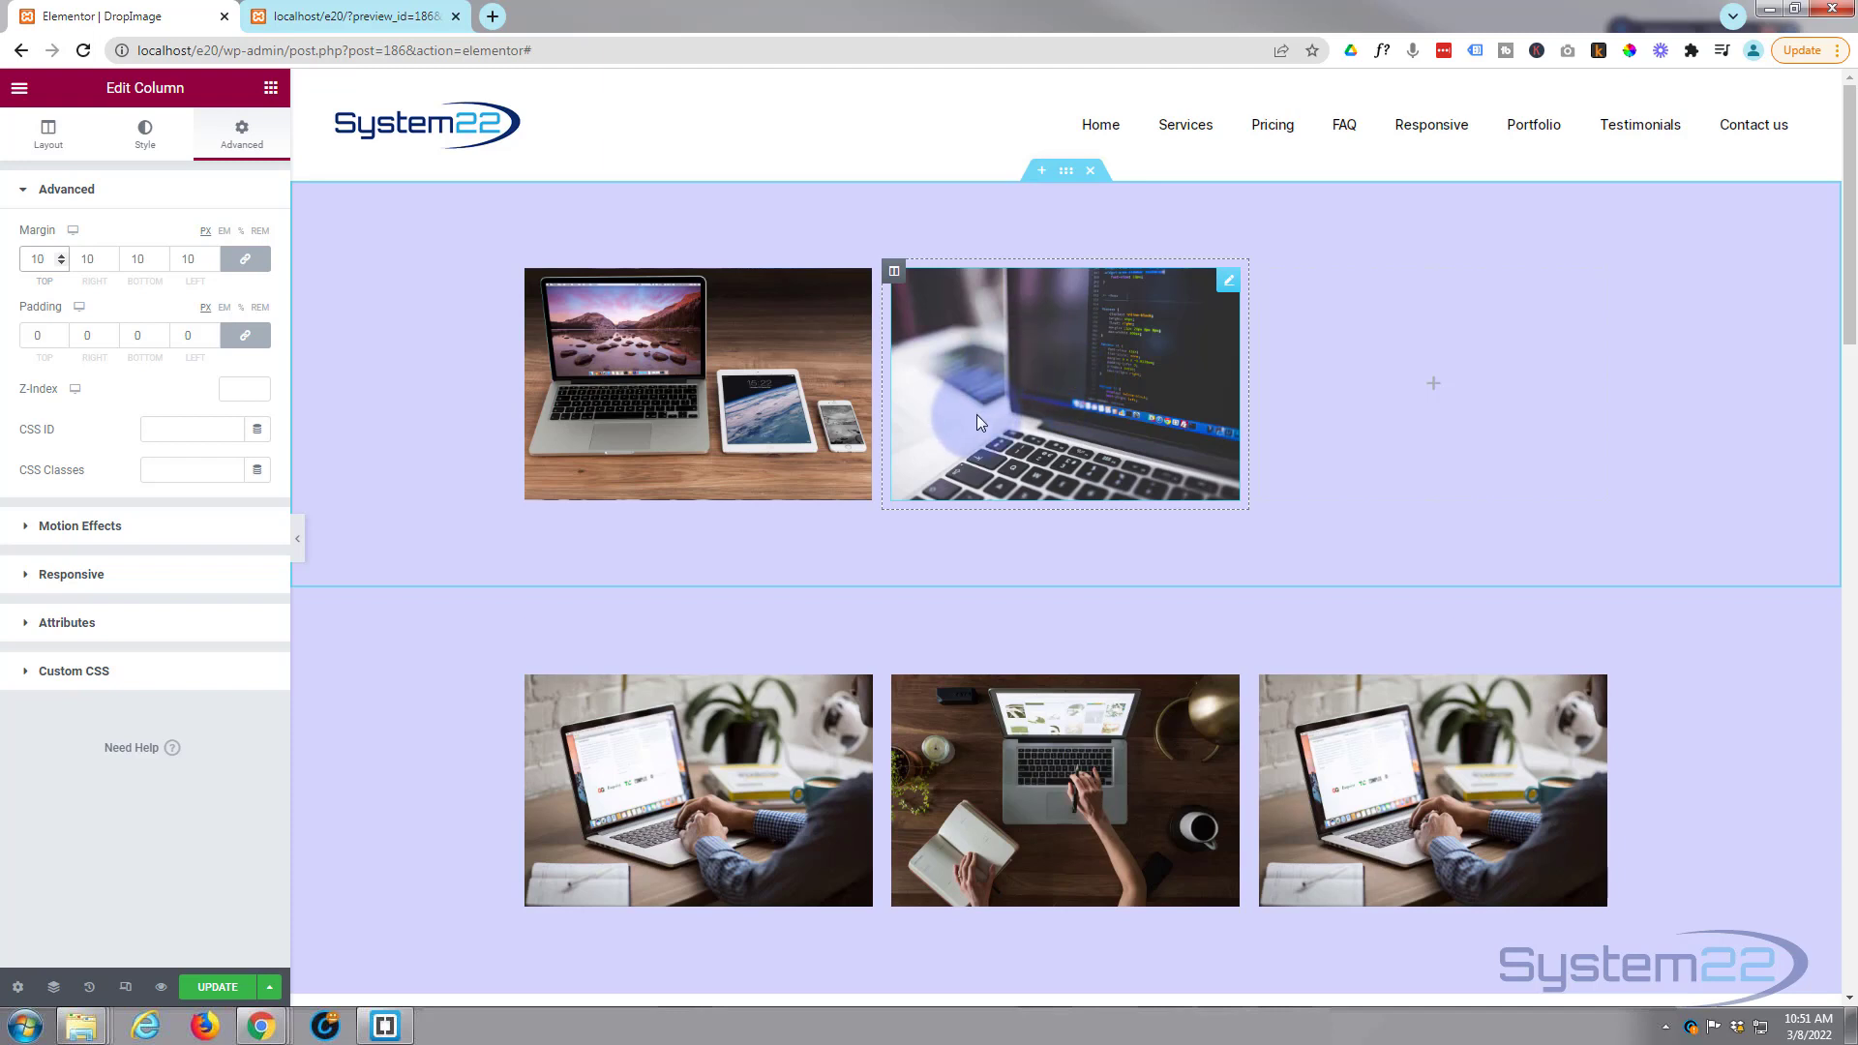
pyautogui.click(1227, 282)
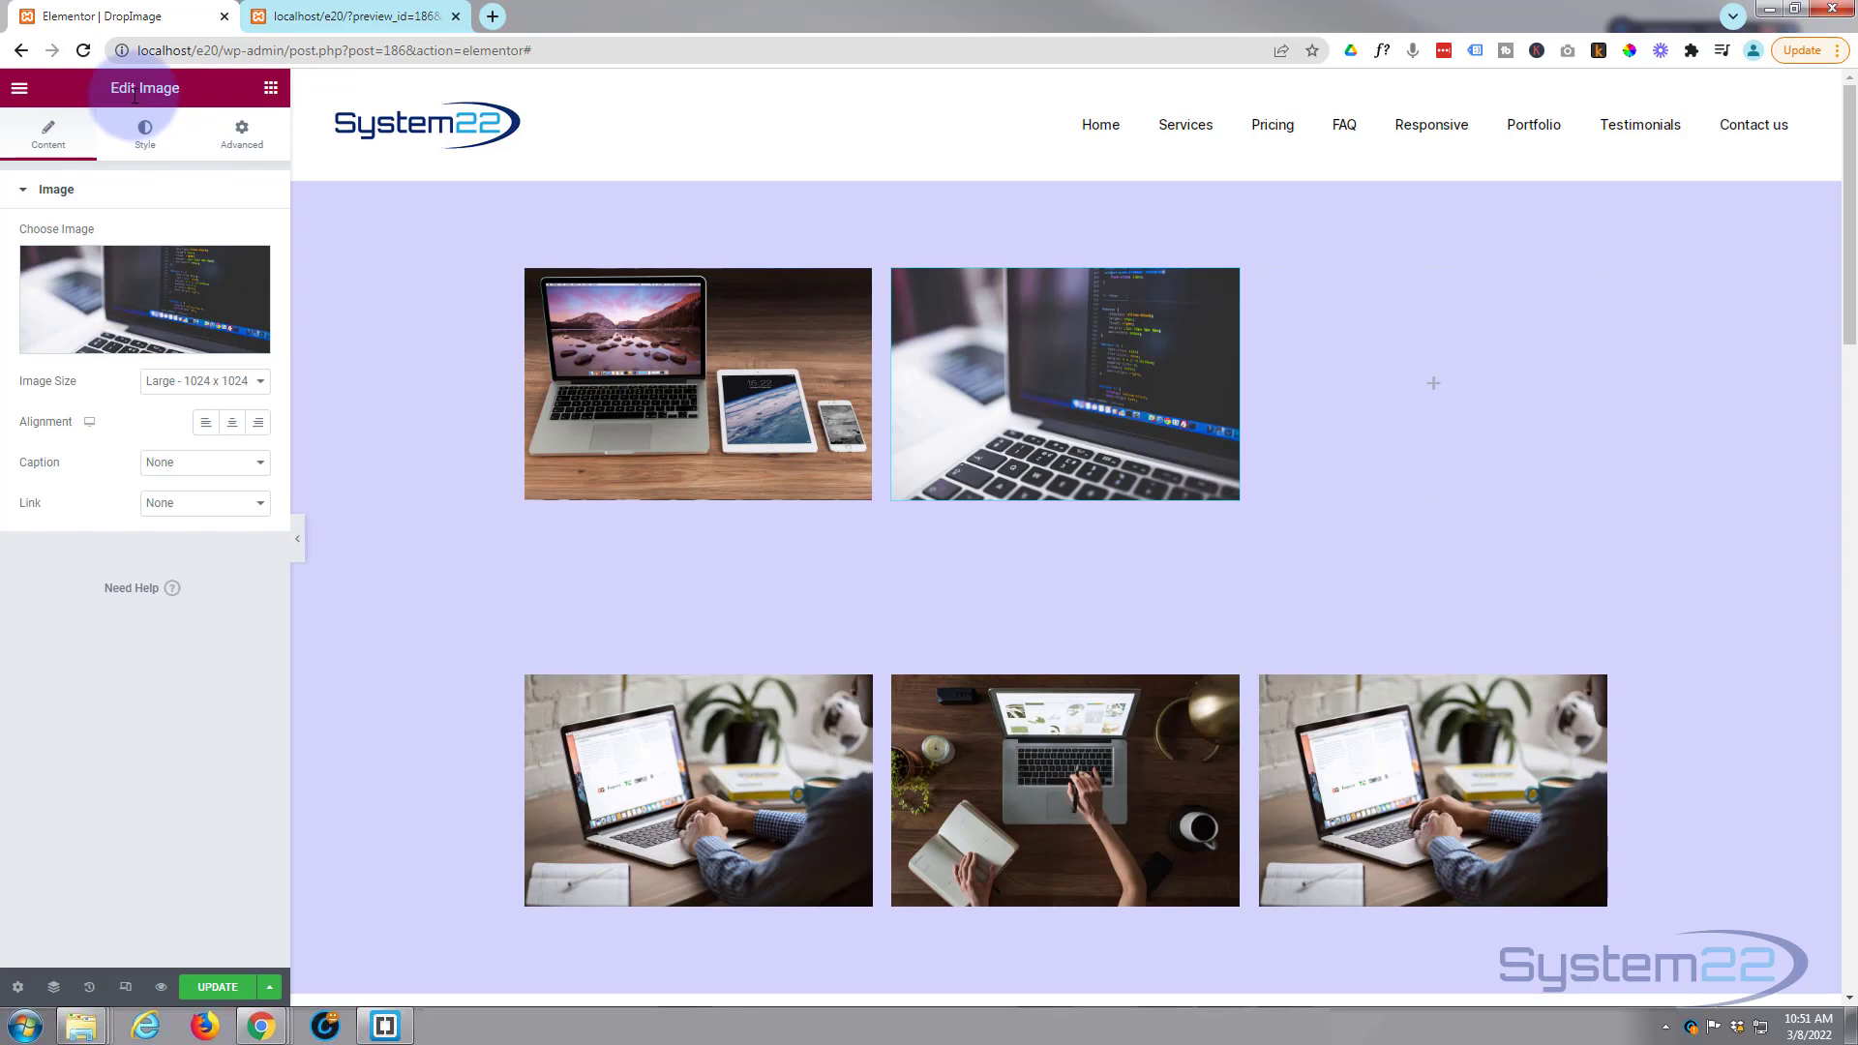
pyautogui.click(234, 145)
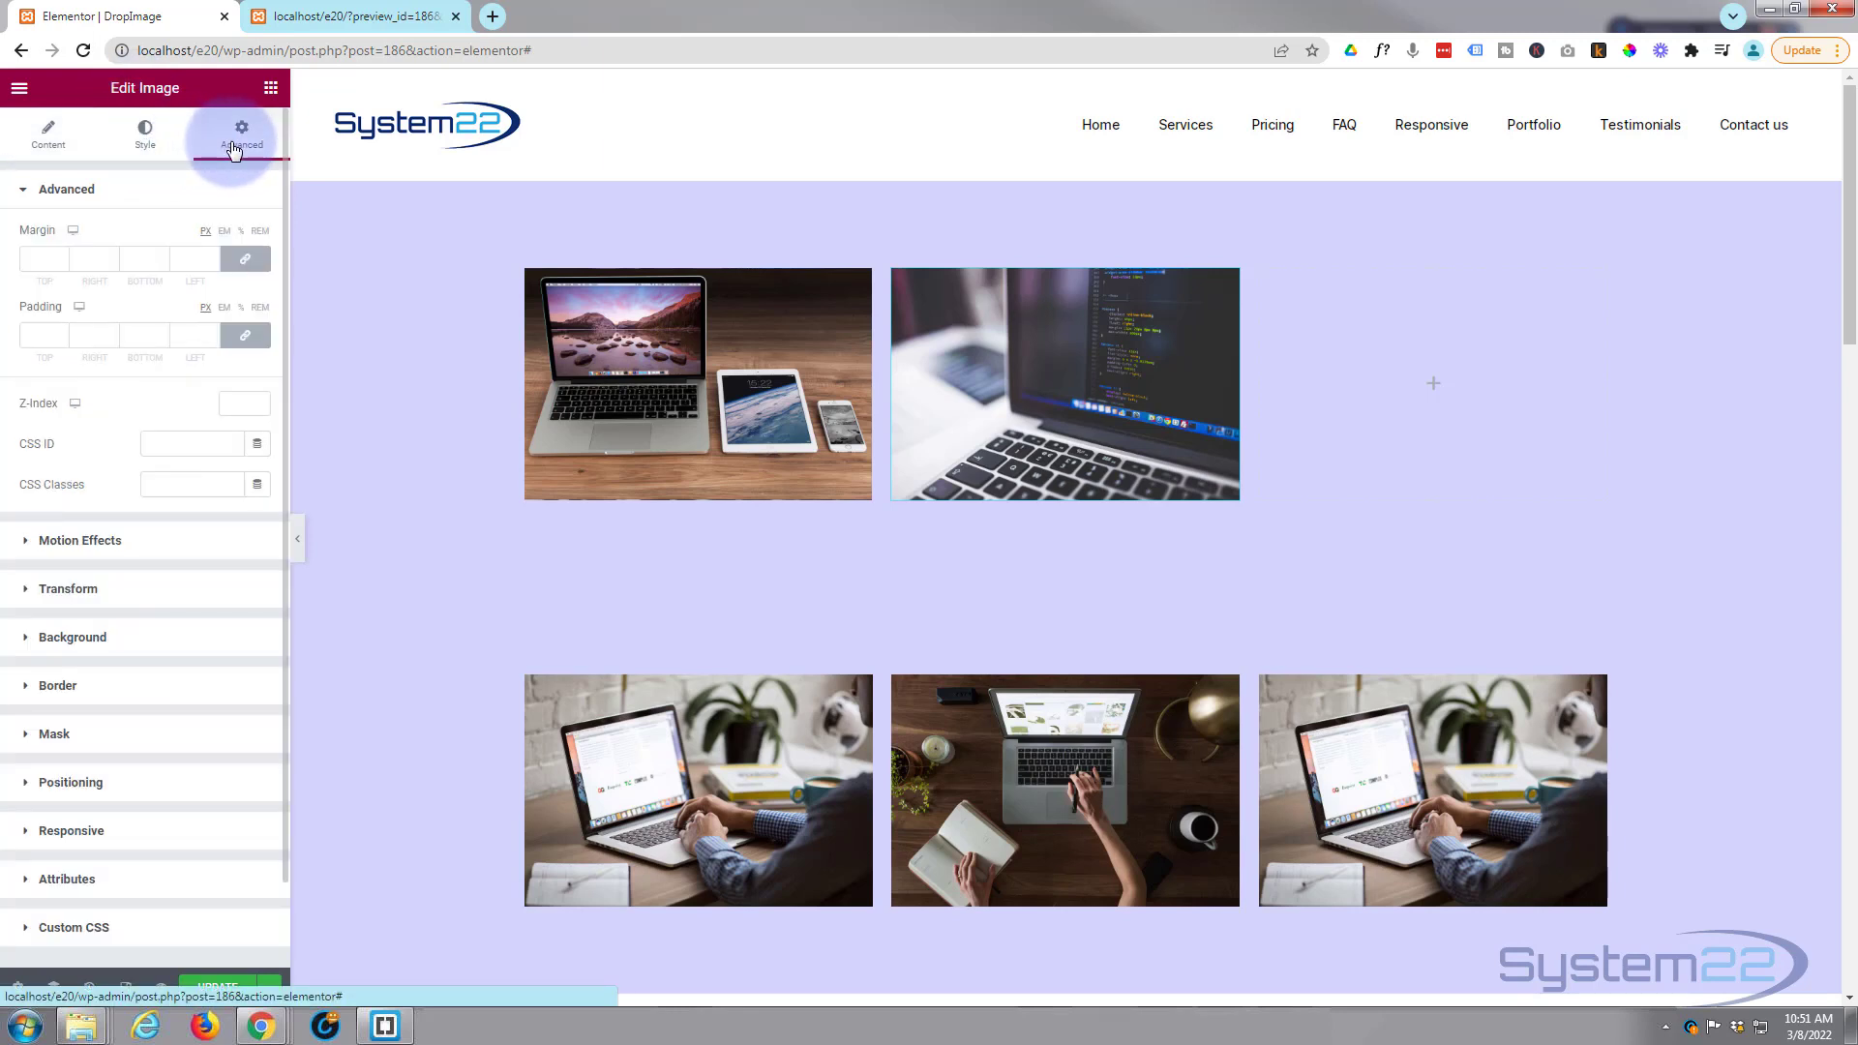
pyautogui.click(154, 592)
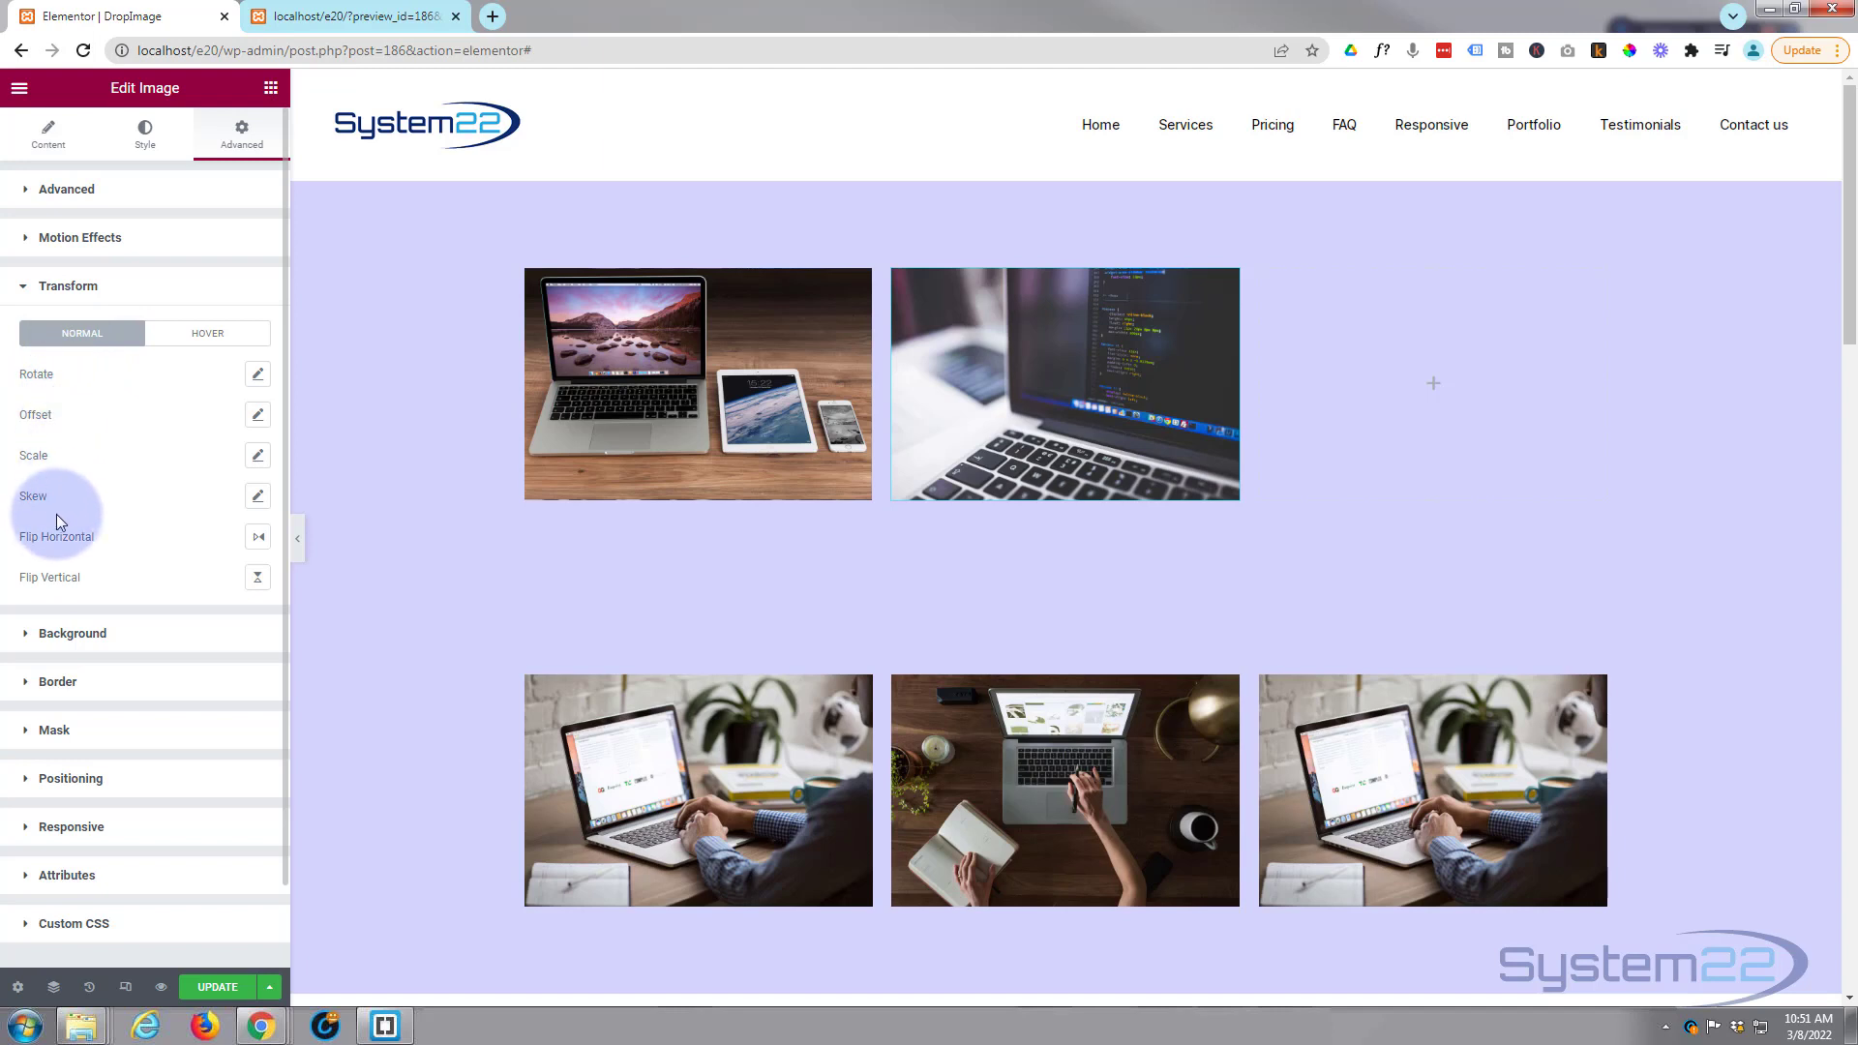
# Try flipping the second column's image vertically in its normal state.
pyautogui.click(259, 583)
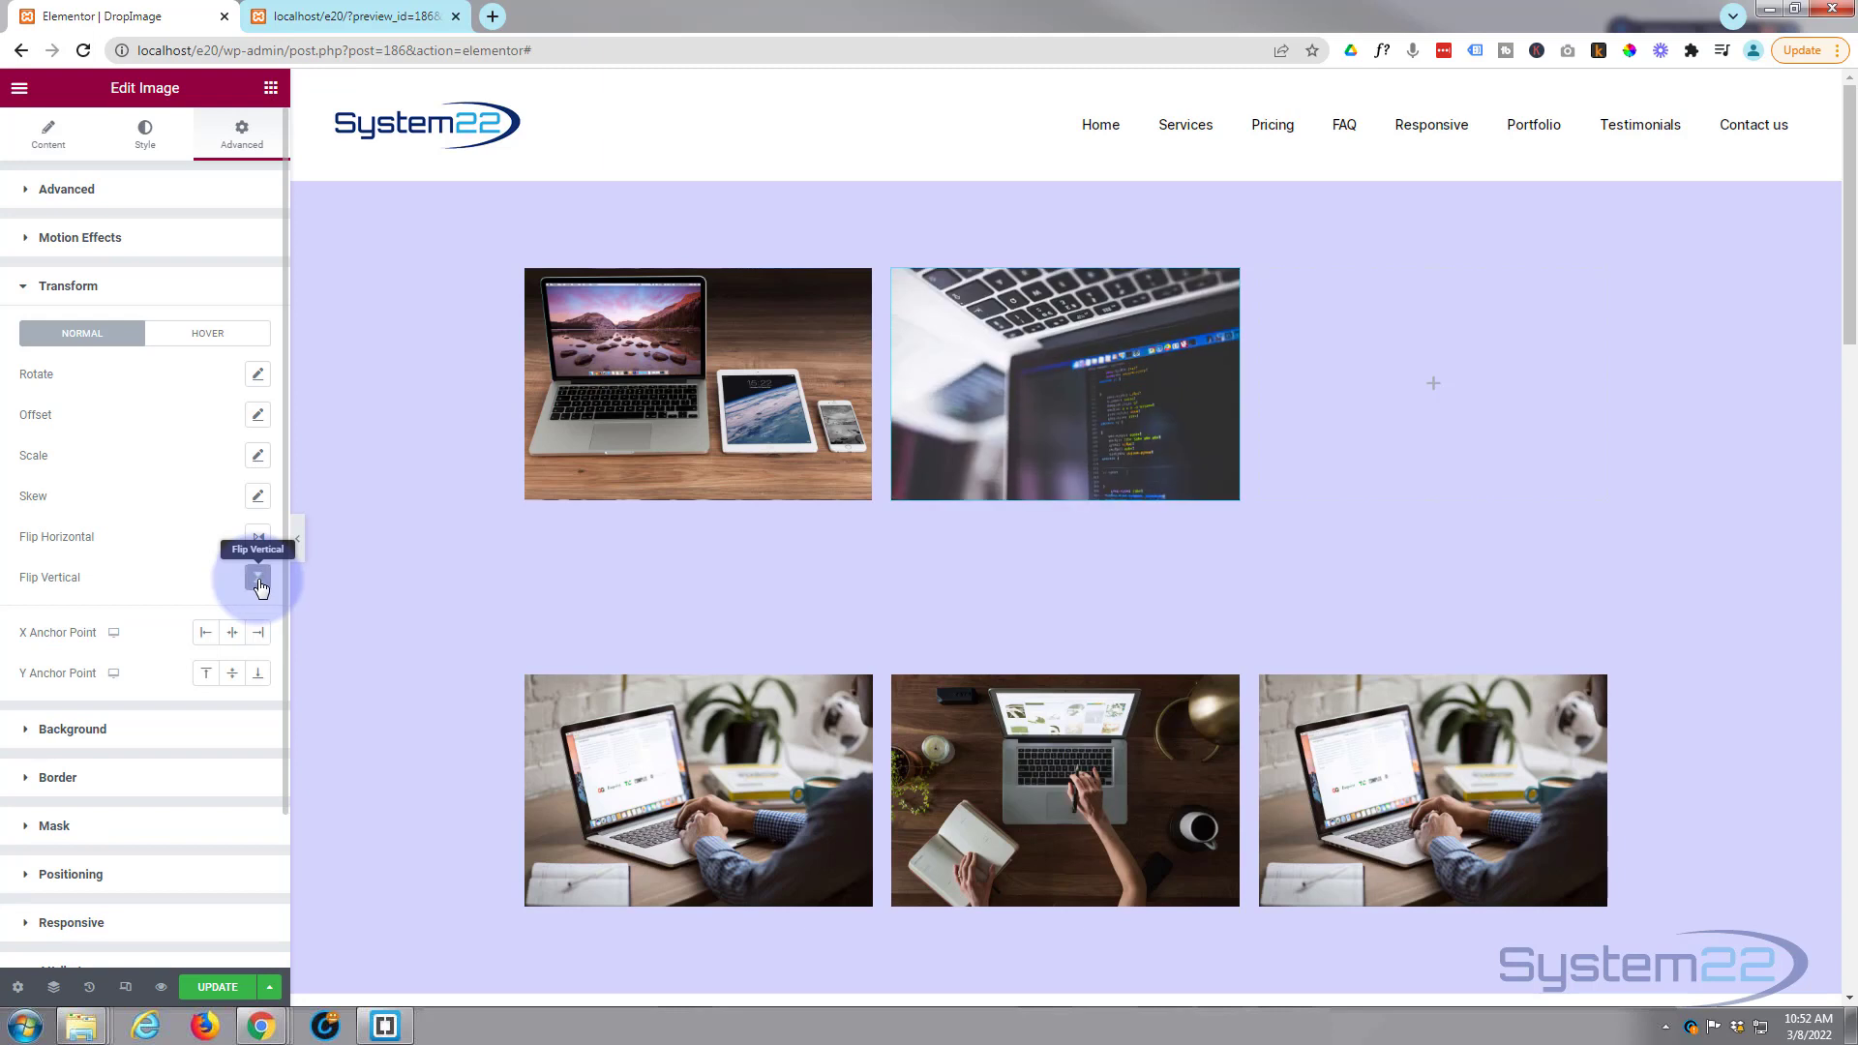
pyautogui.click(260, 588)
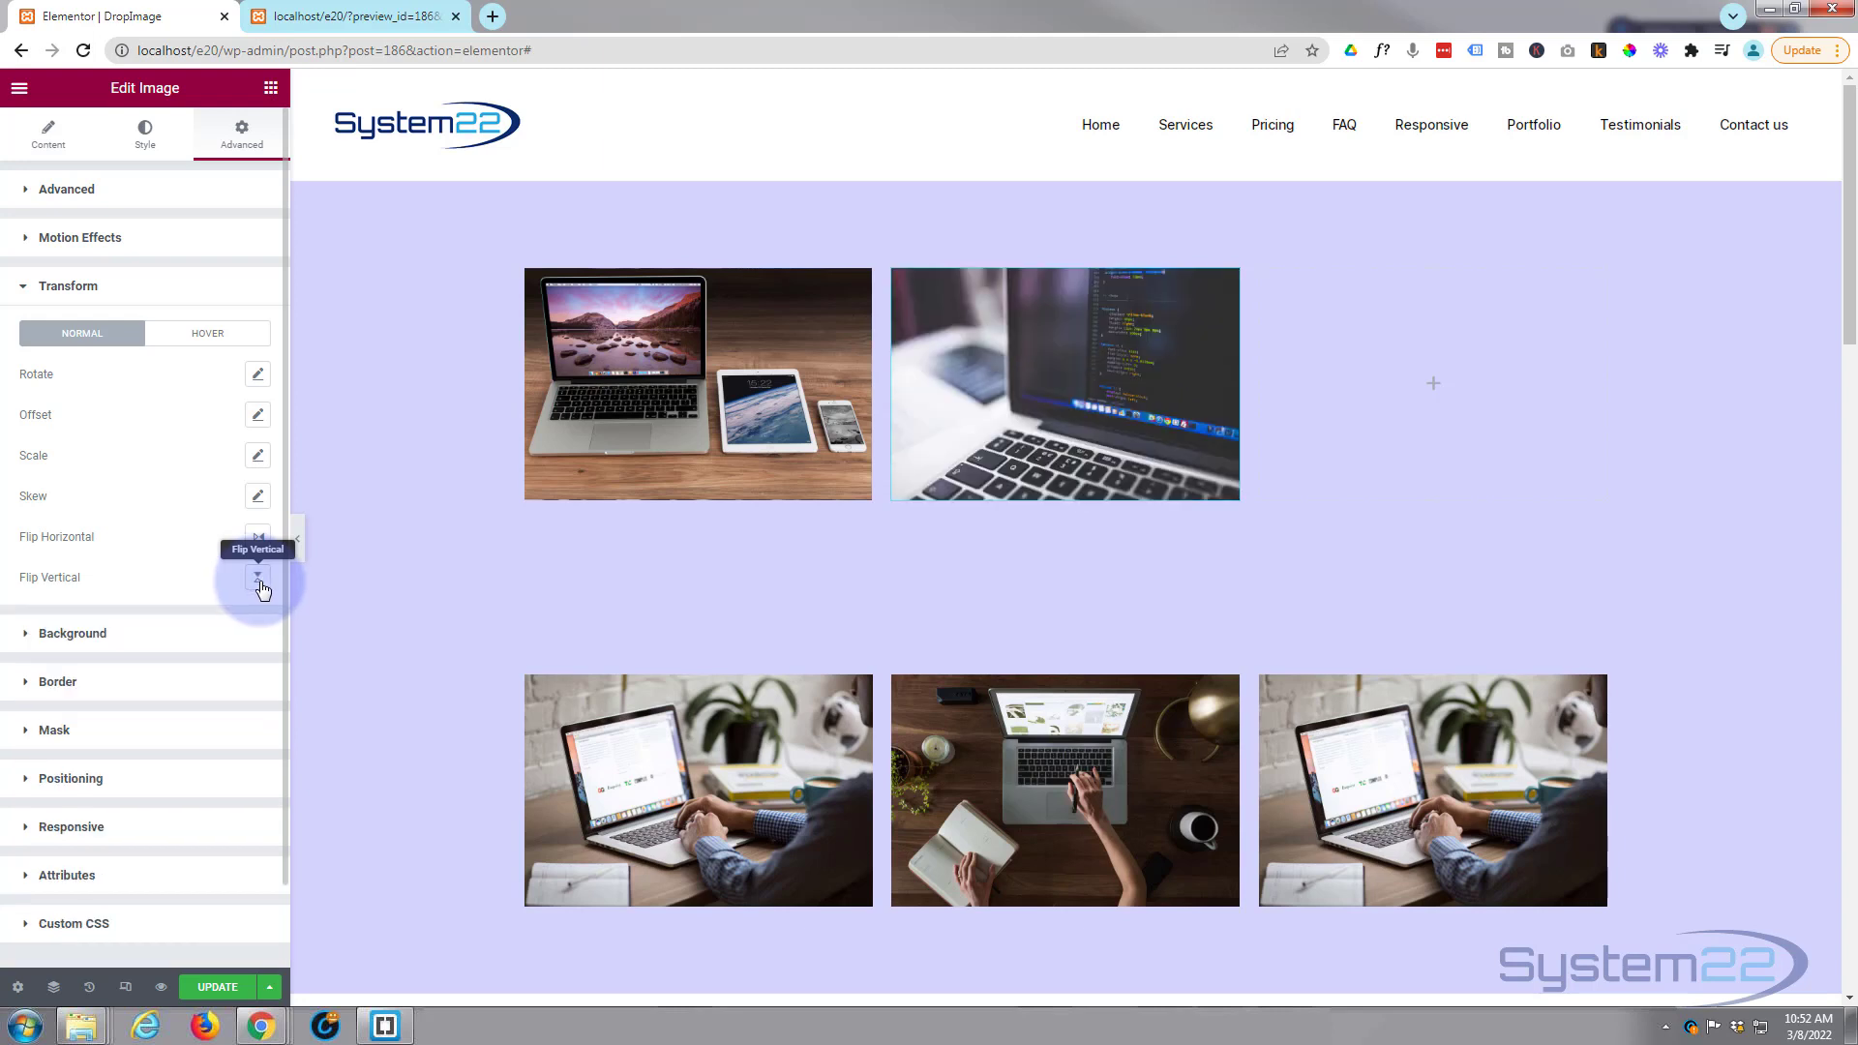
pyautogui.click(258, 581)
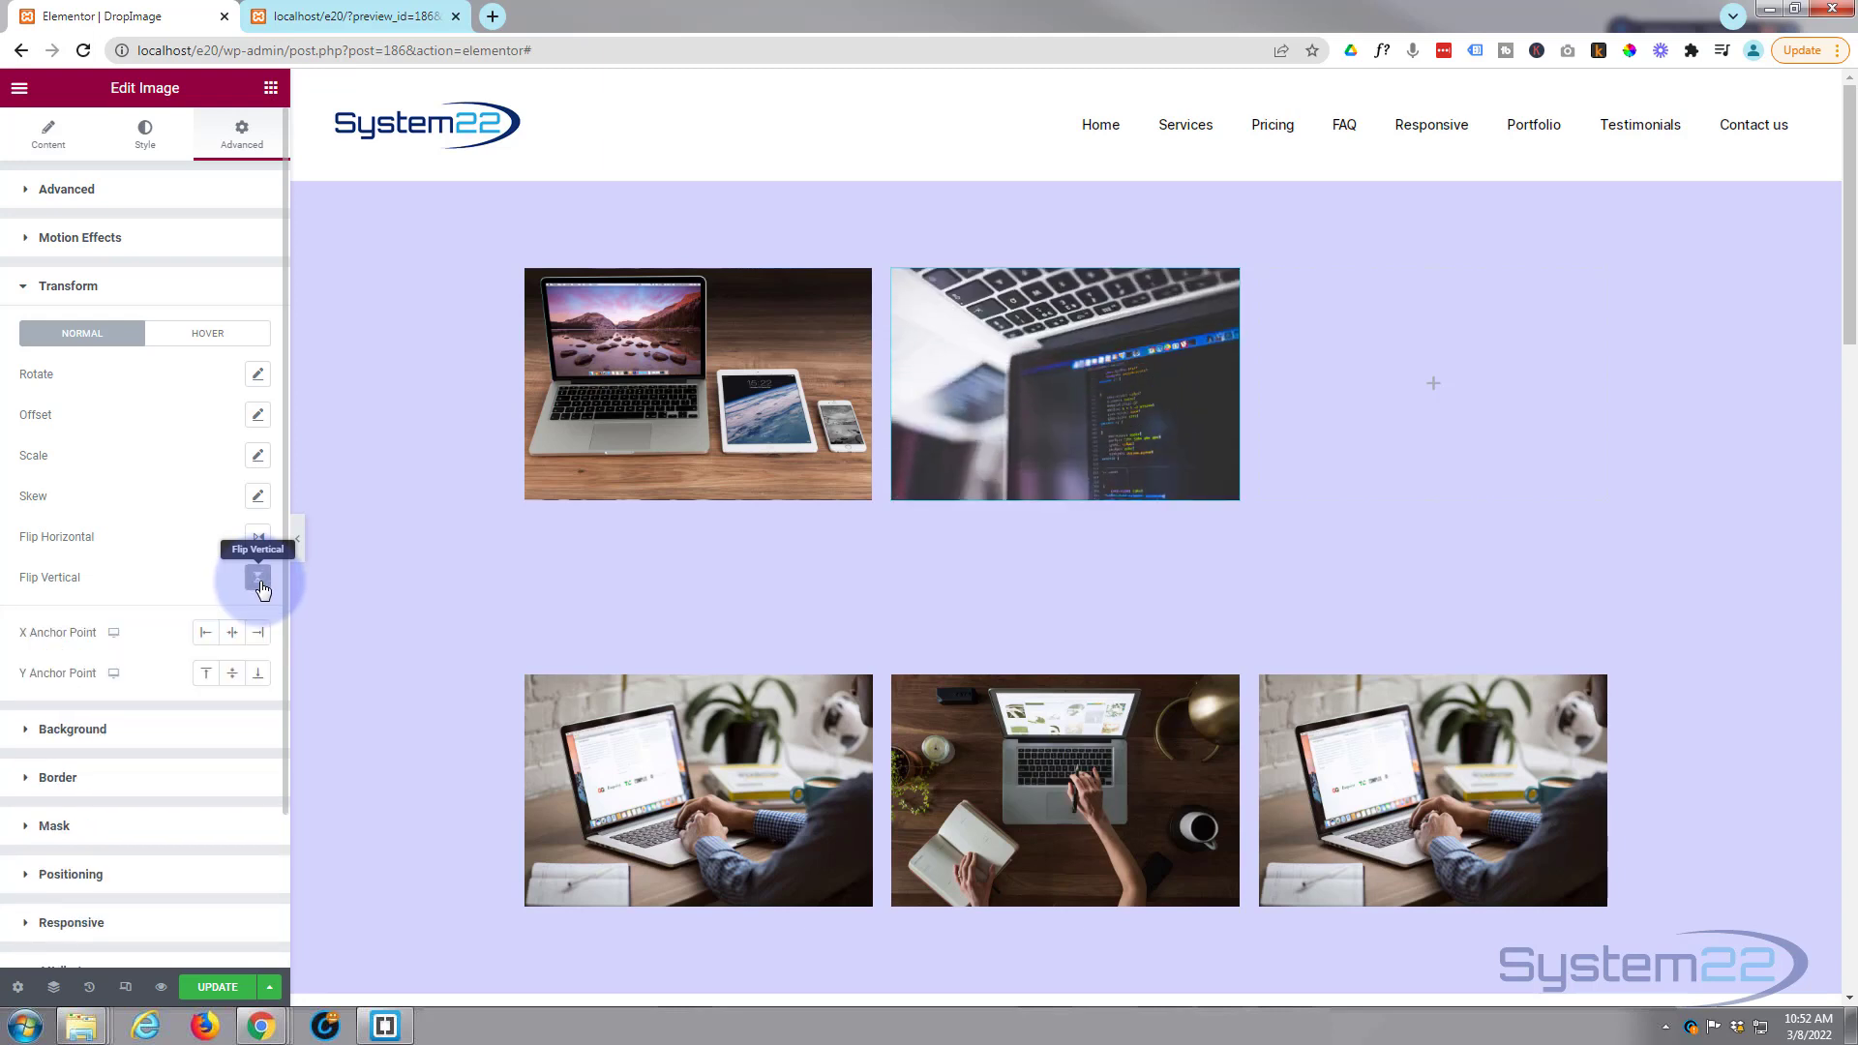
pyautogui.click(259, 585)
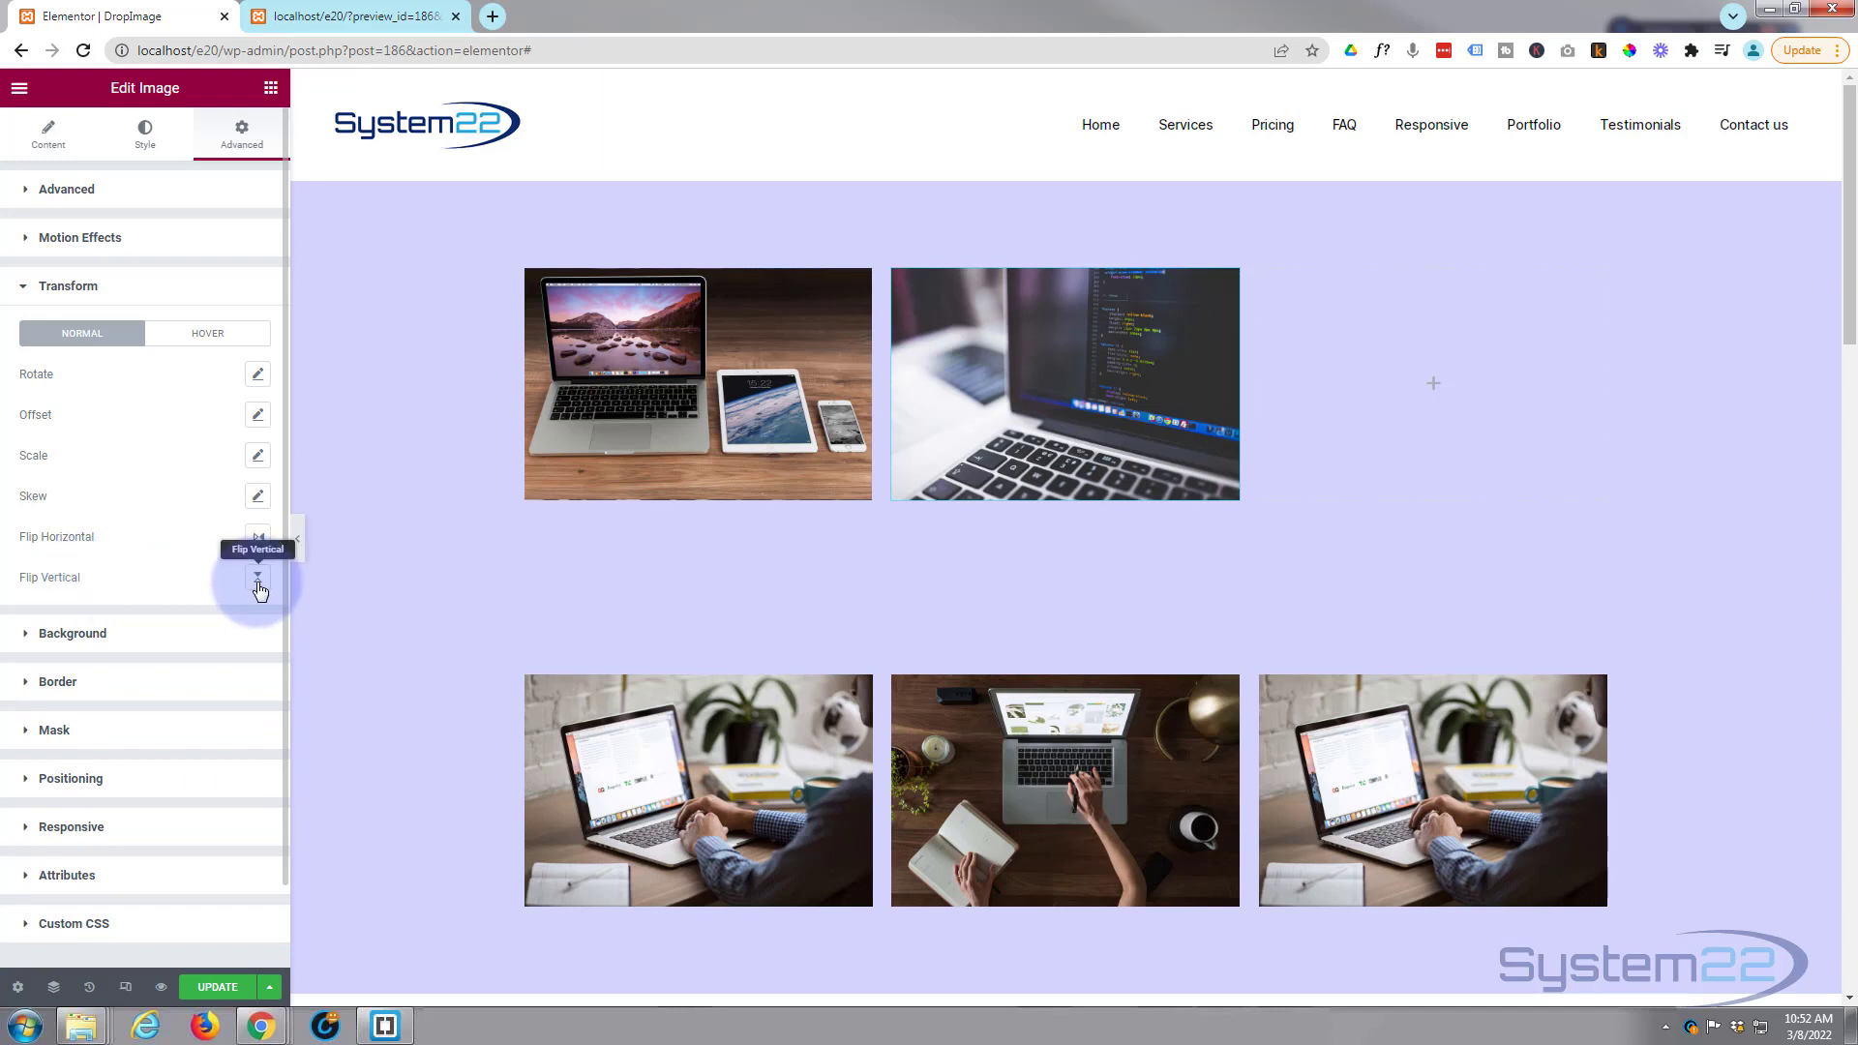
# Make the second column's image flip vertically on hover and test the flip on the canvas.
pyautogui.click(207, 334)
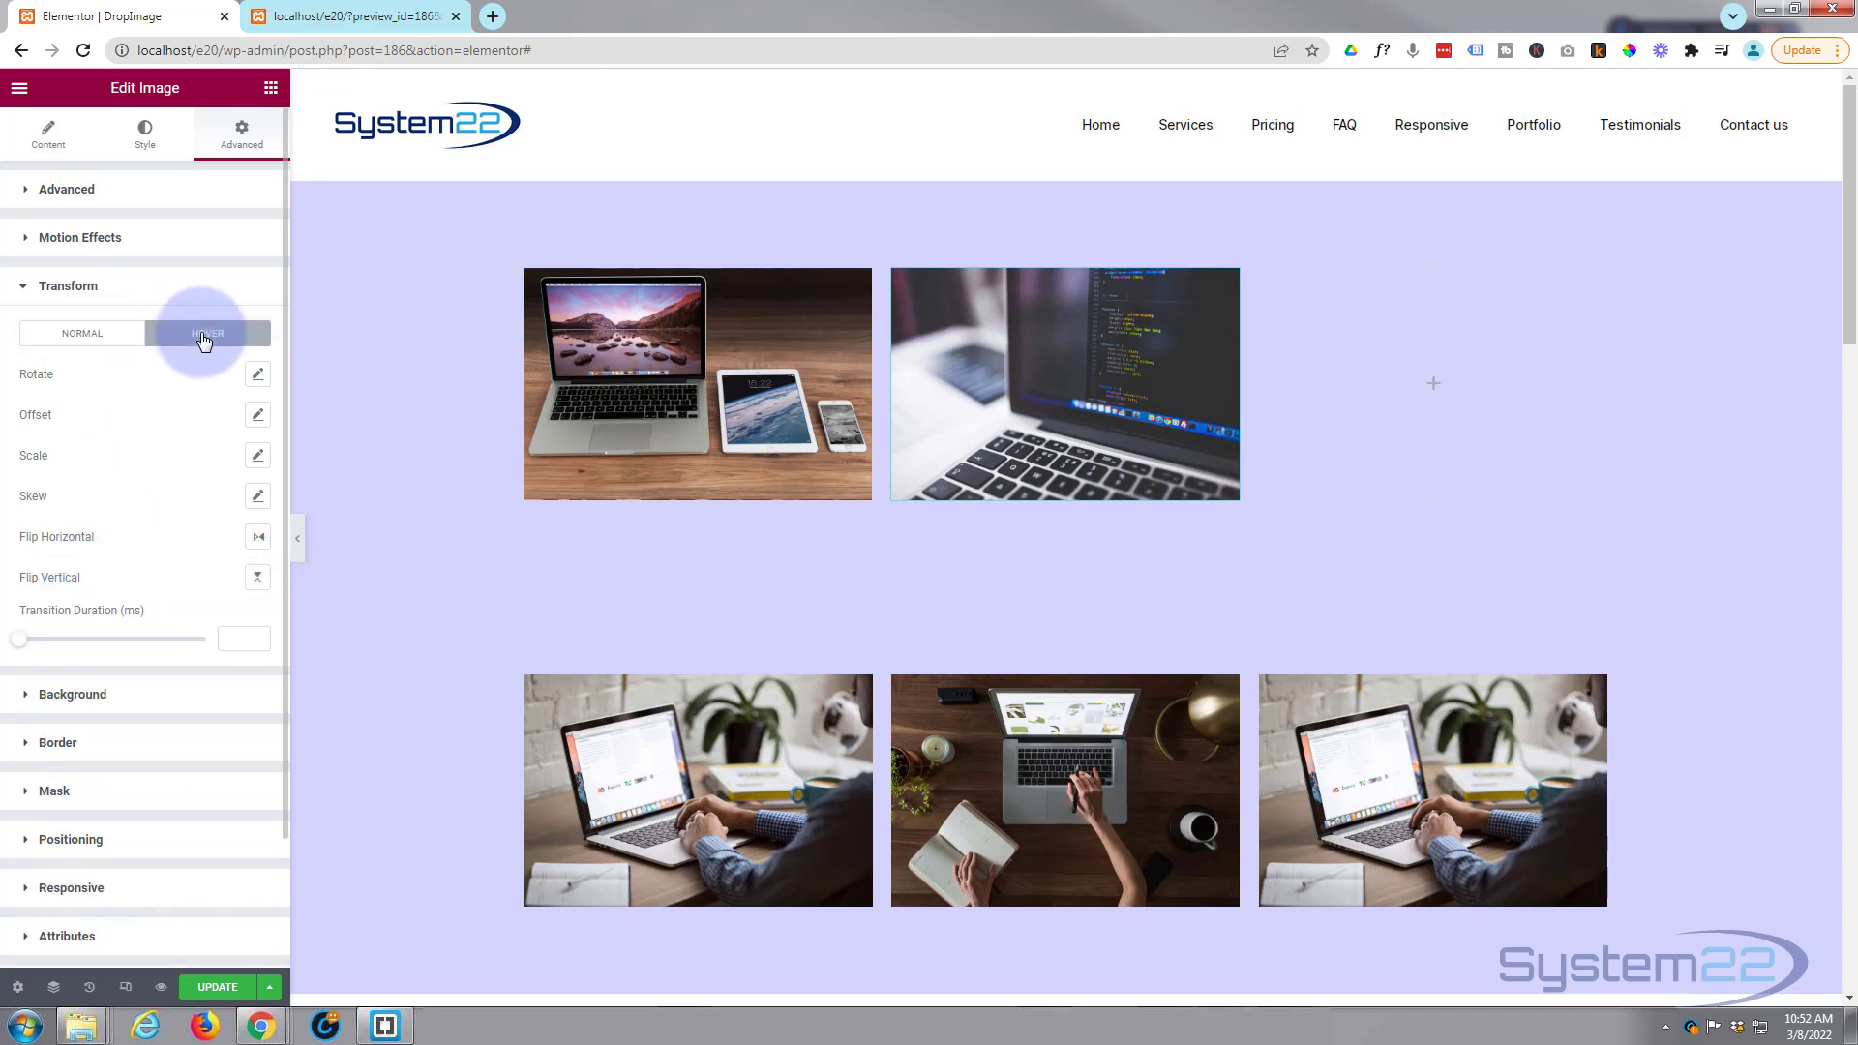
pyautogui.click(259, 579)
pyautogui.moveTo(1082, 443)
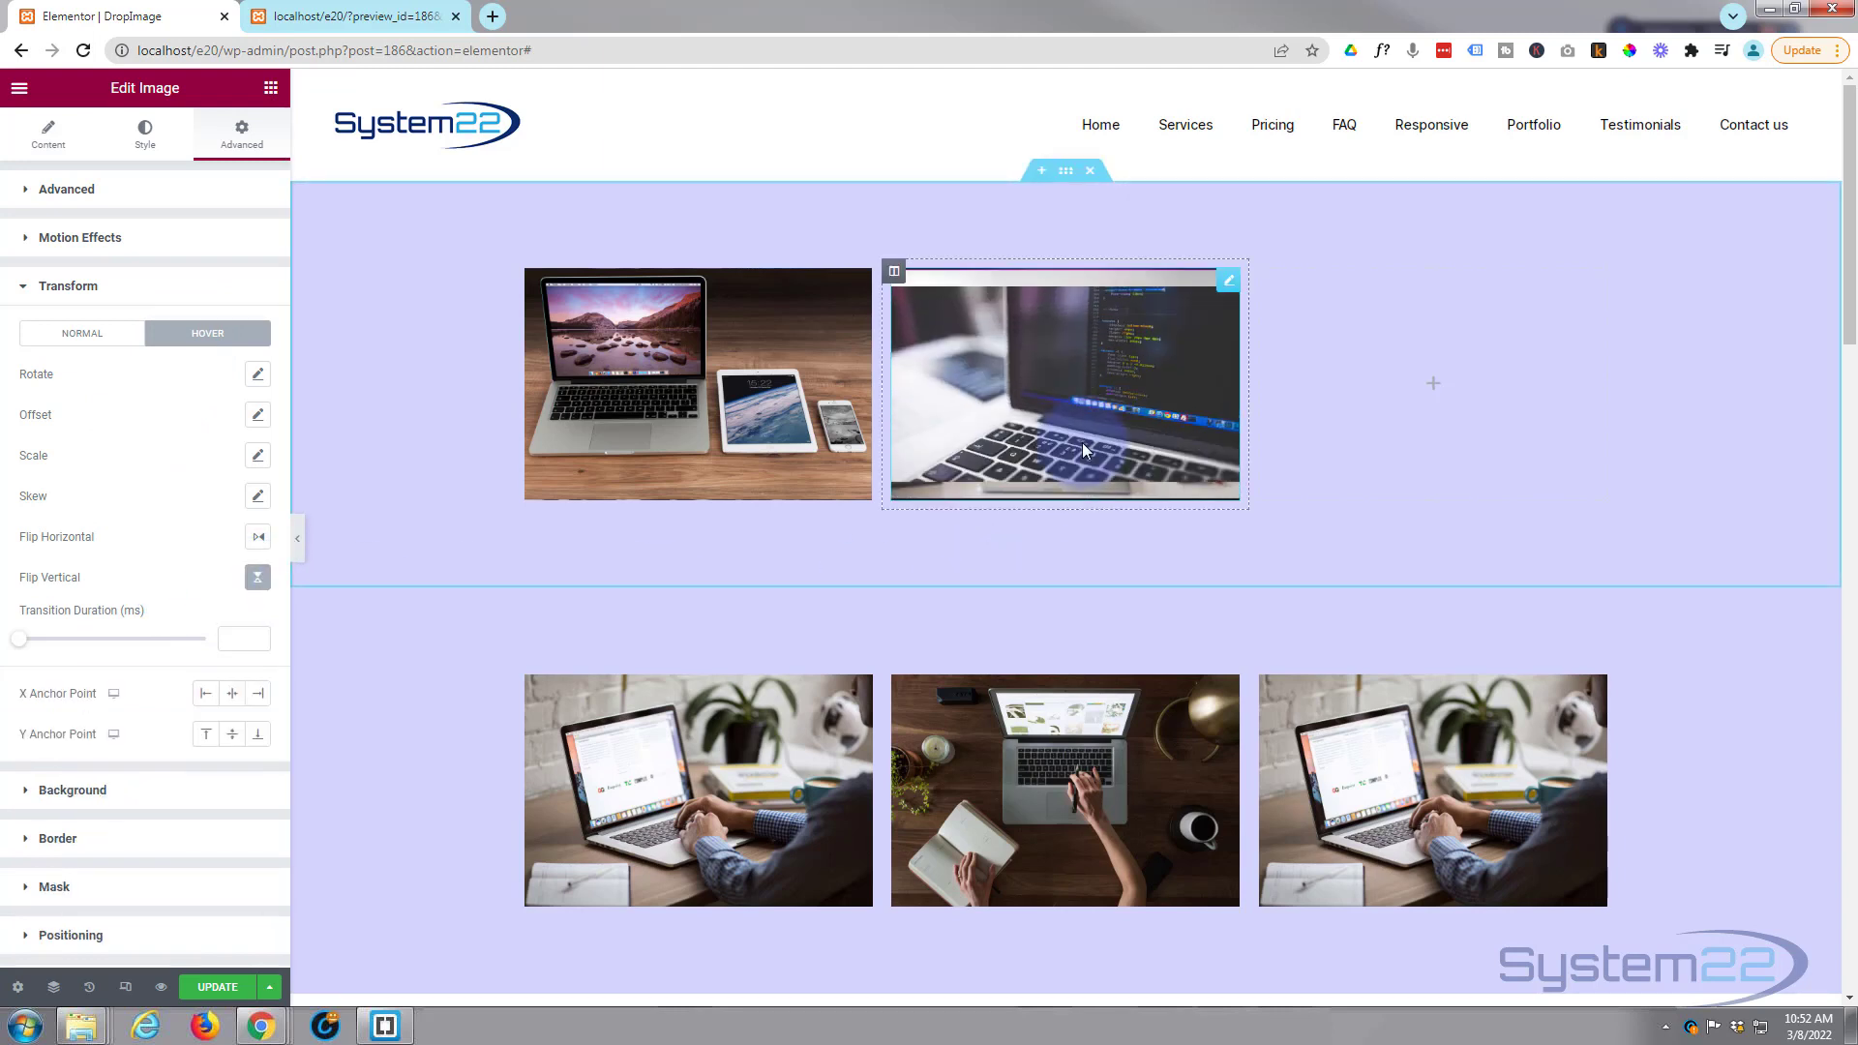
pyautogui.click(1071, 530)
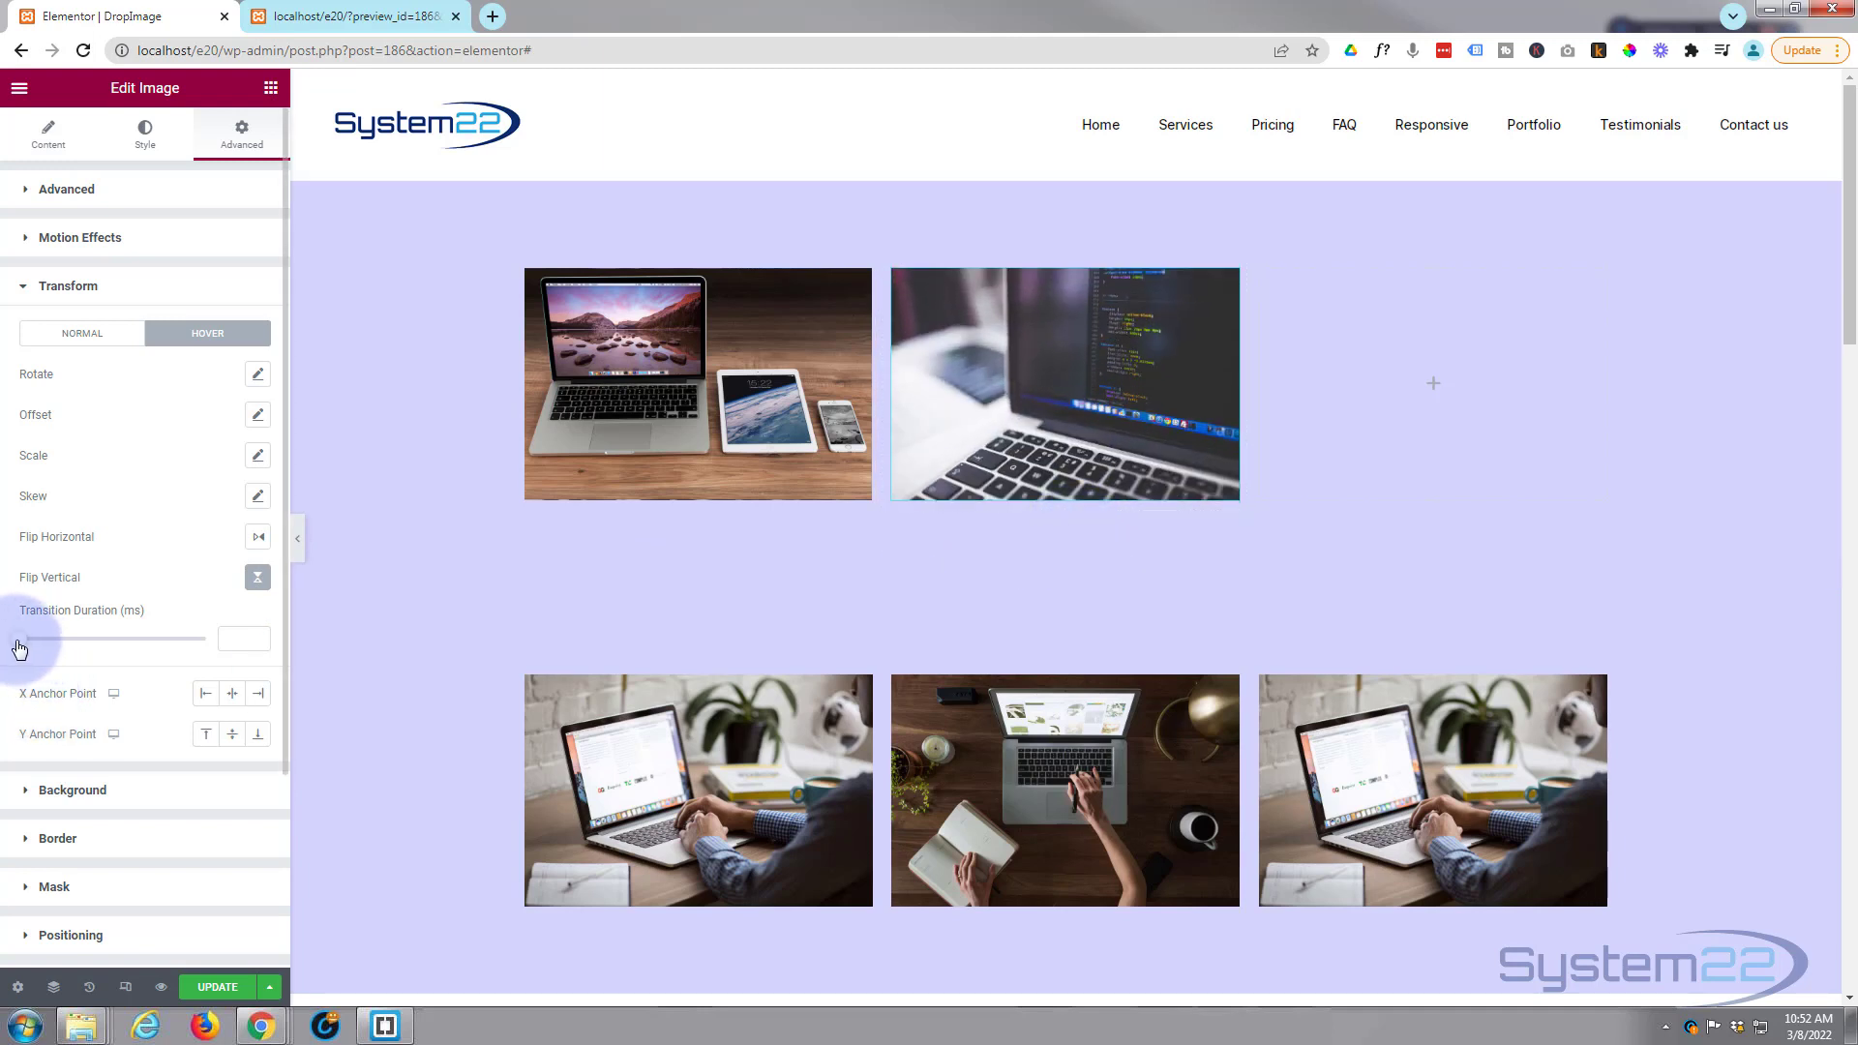
# Set the hover flip's transition duration to 1021 ms and test the slower flip on the image.
pyautogui.moveTo(20, 647); pyautogui.dragTo(68, 647)
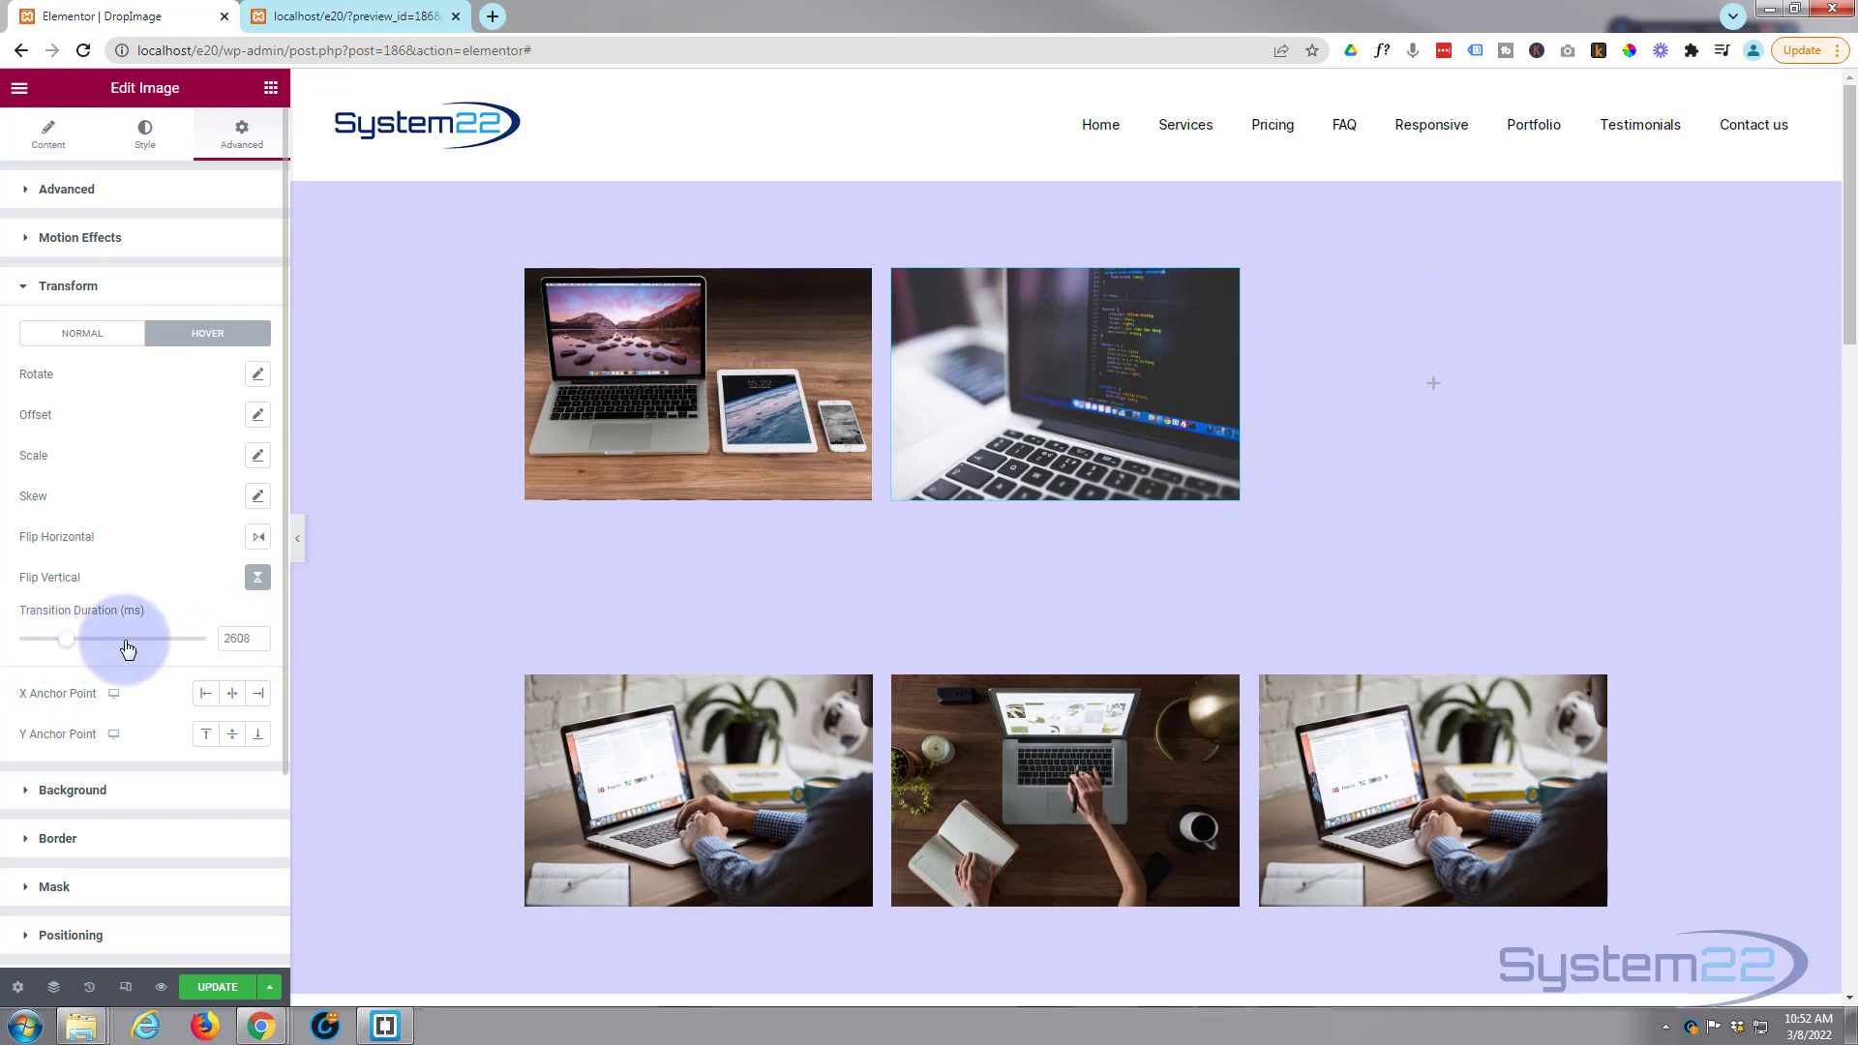
pyautogui.moveTo(70, 648); pyautogui.dragTo(40, 647)
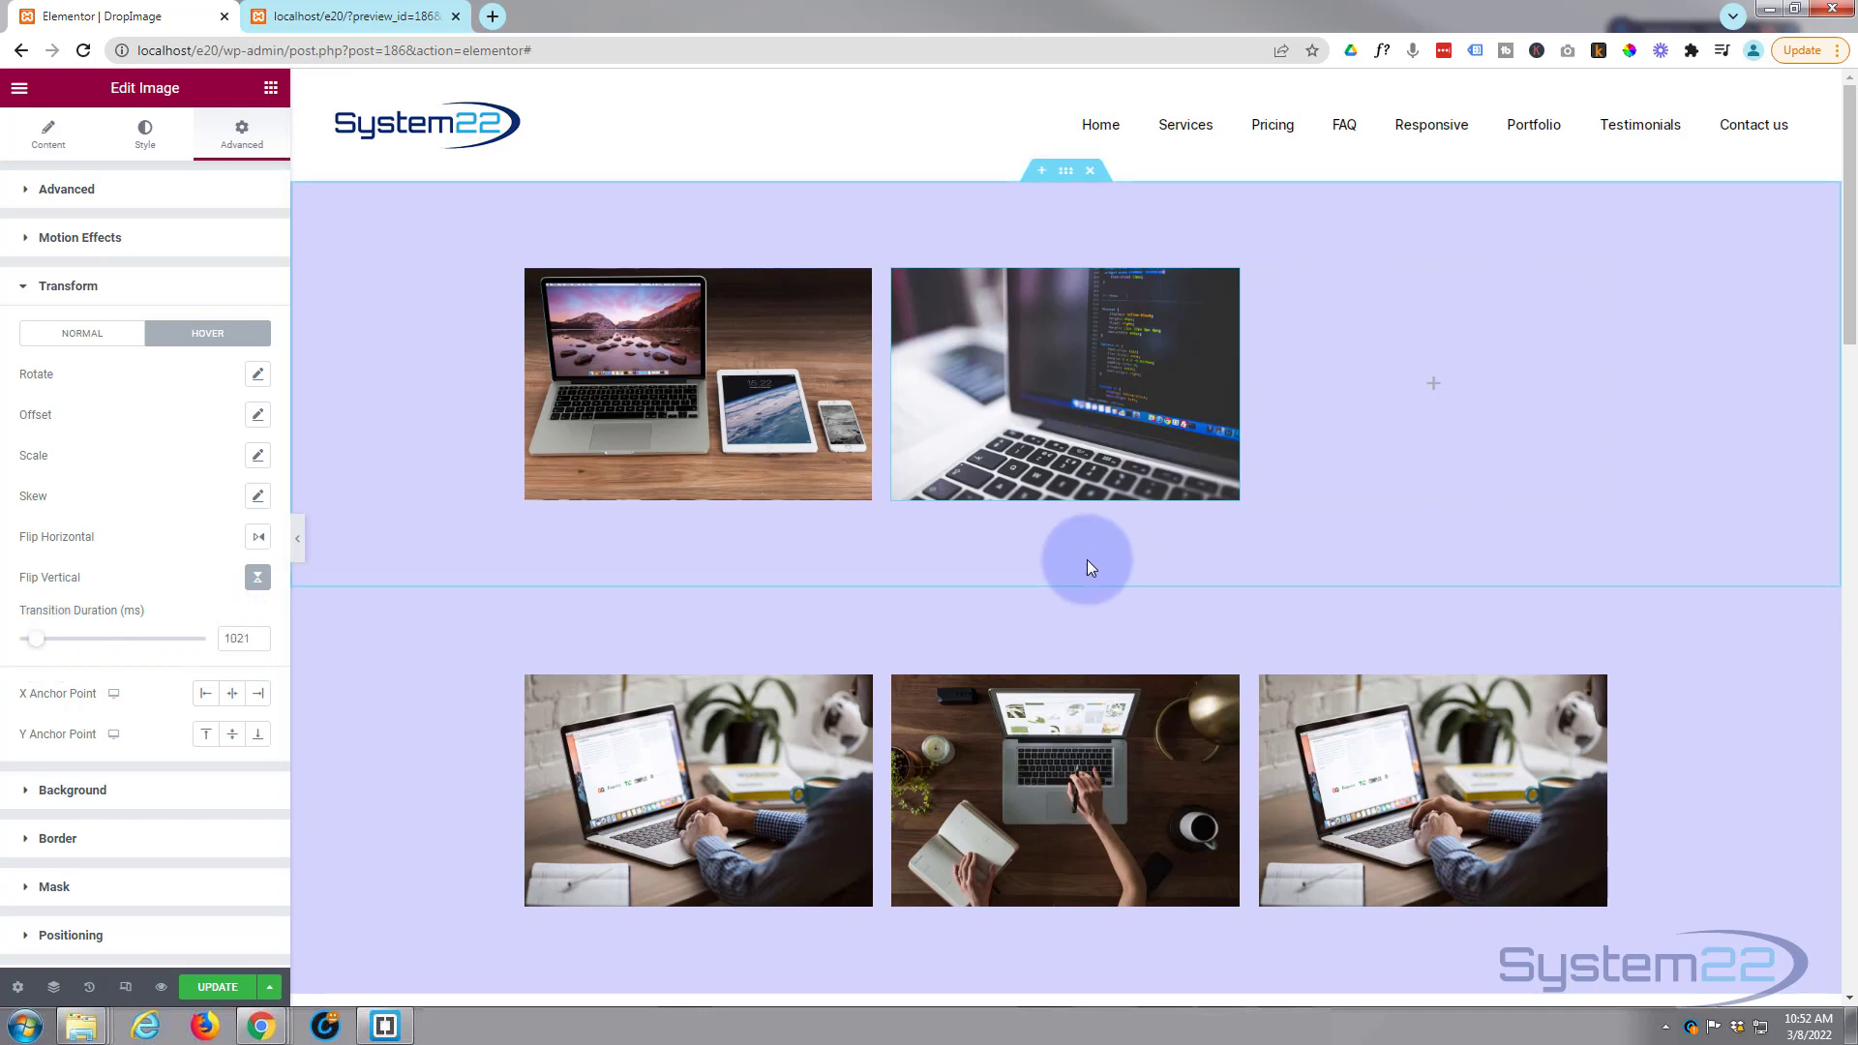
pyautogui.moveTo(1092, 410)
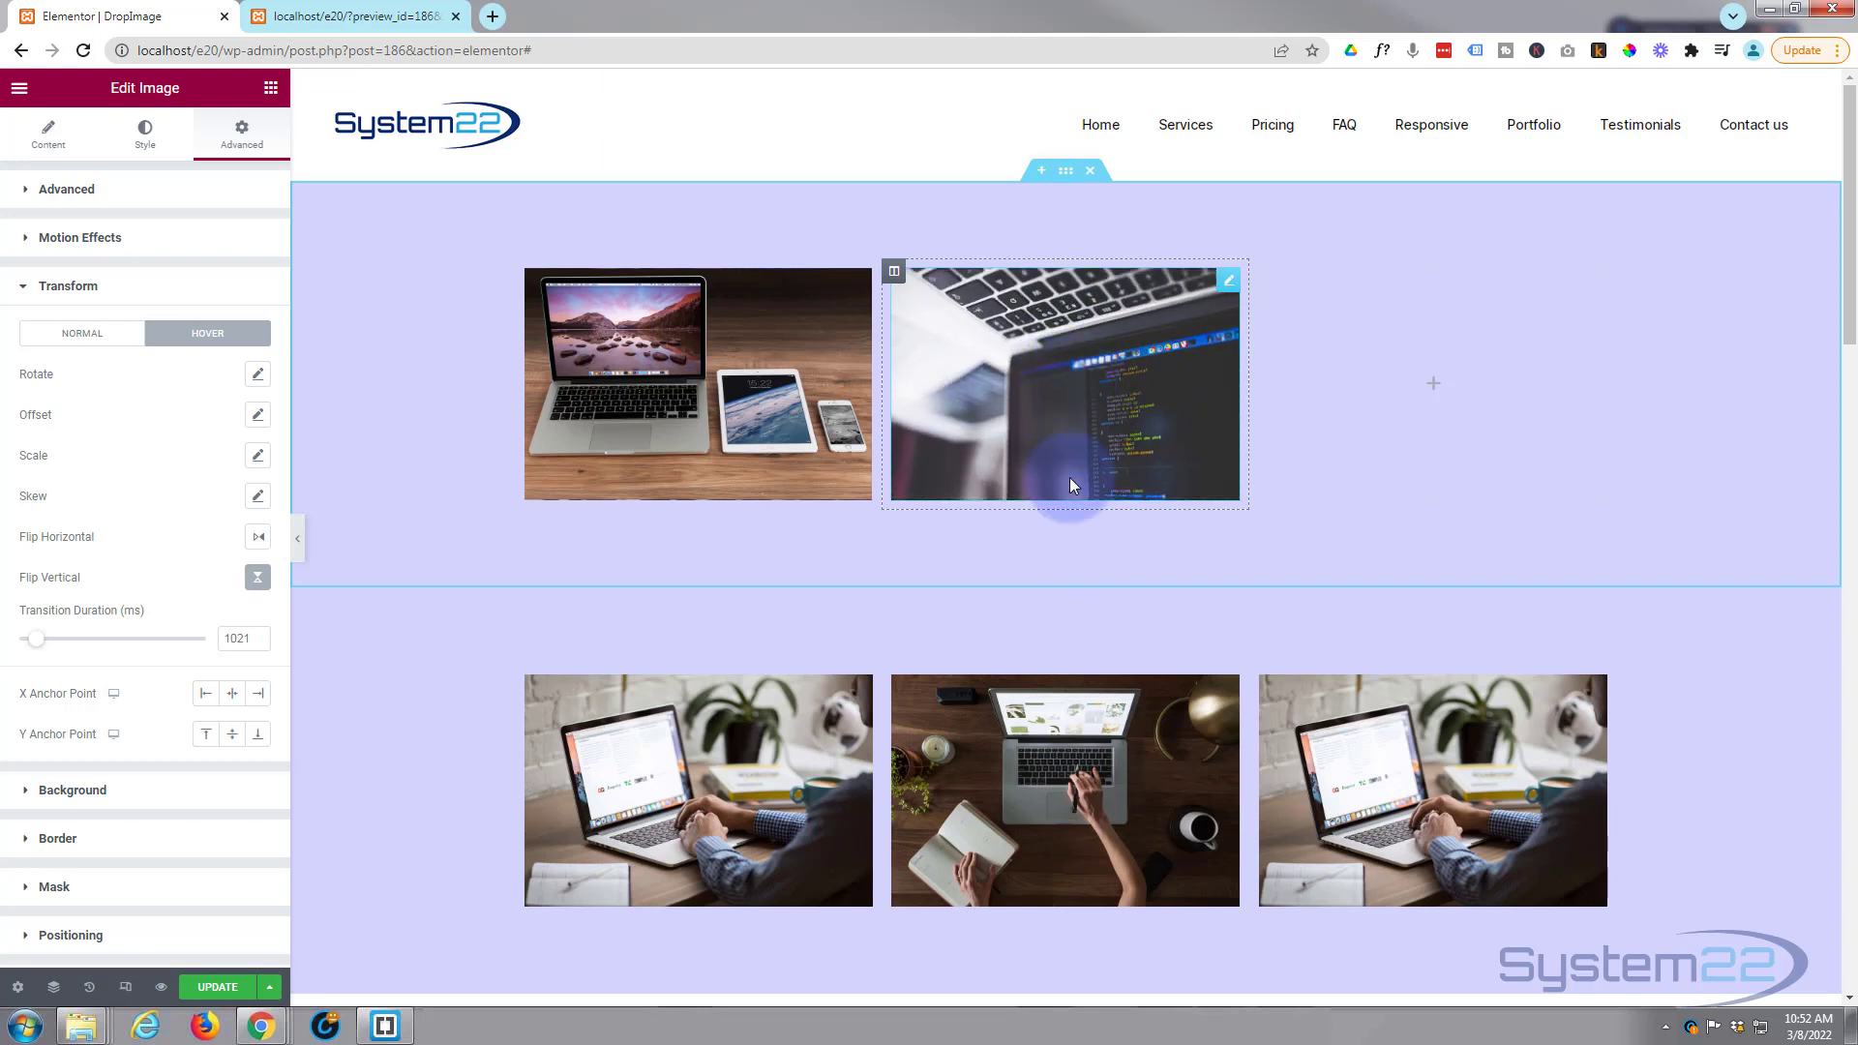
pyautogui.moveTo(1062, 364)
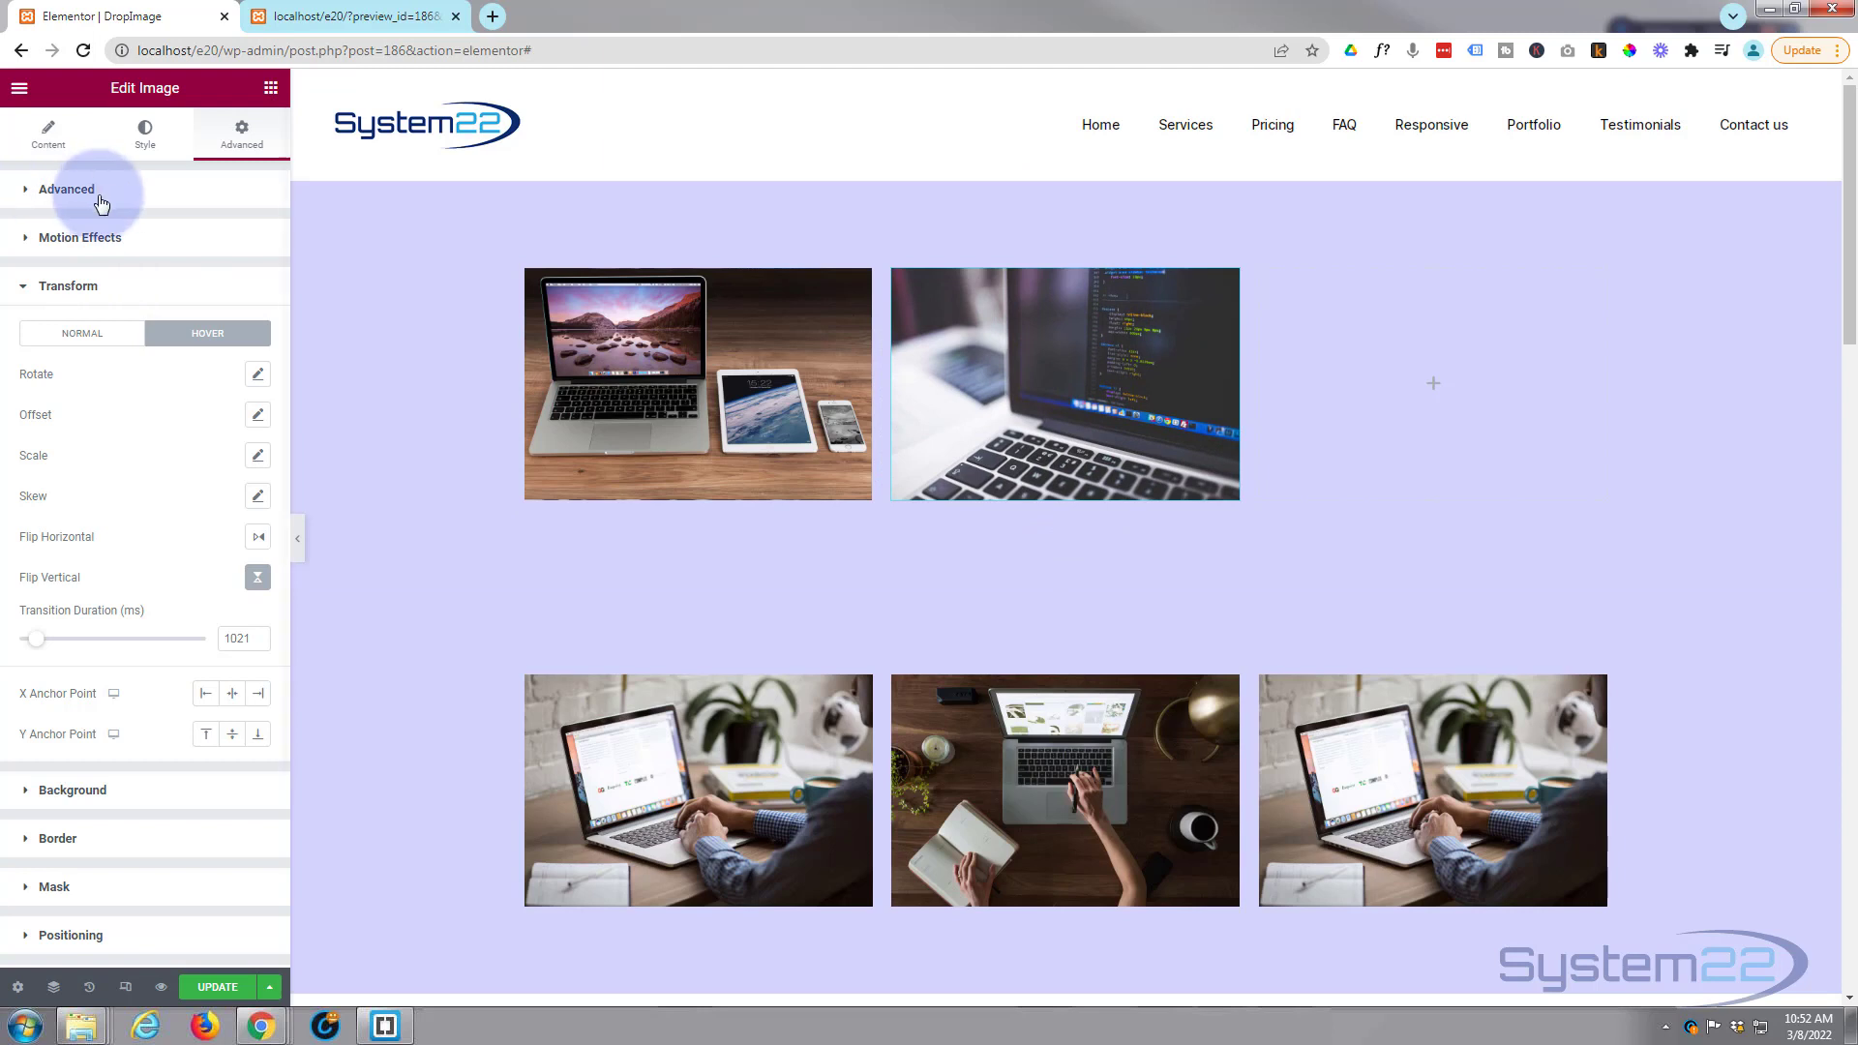
# Set the second image's normal-state opacity to 1 in its style settings.
pyautogui.click(148, 141)
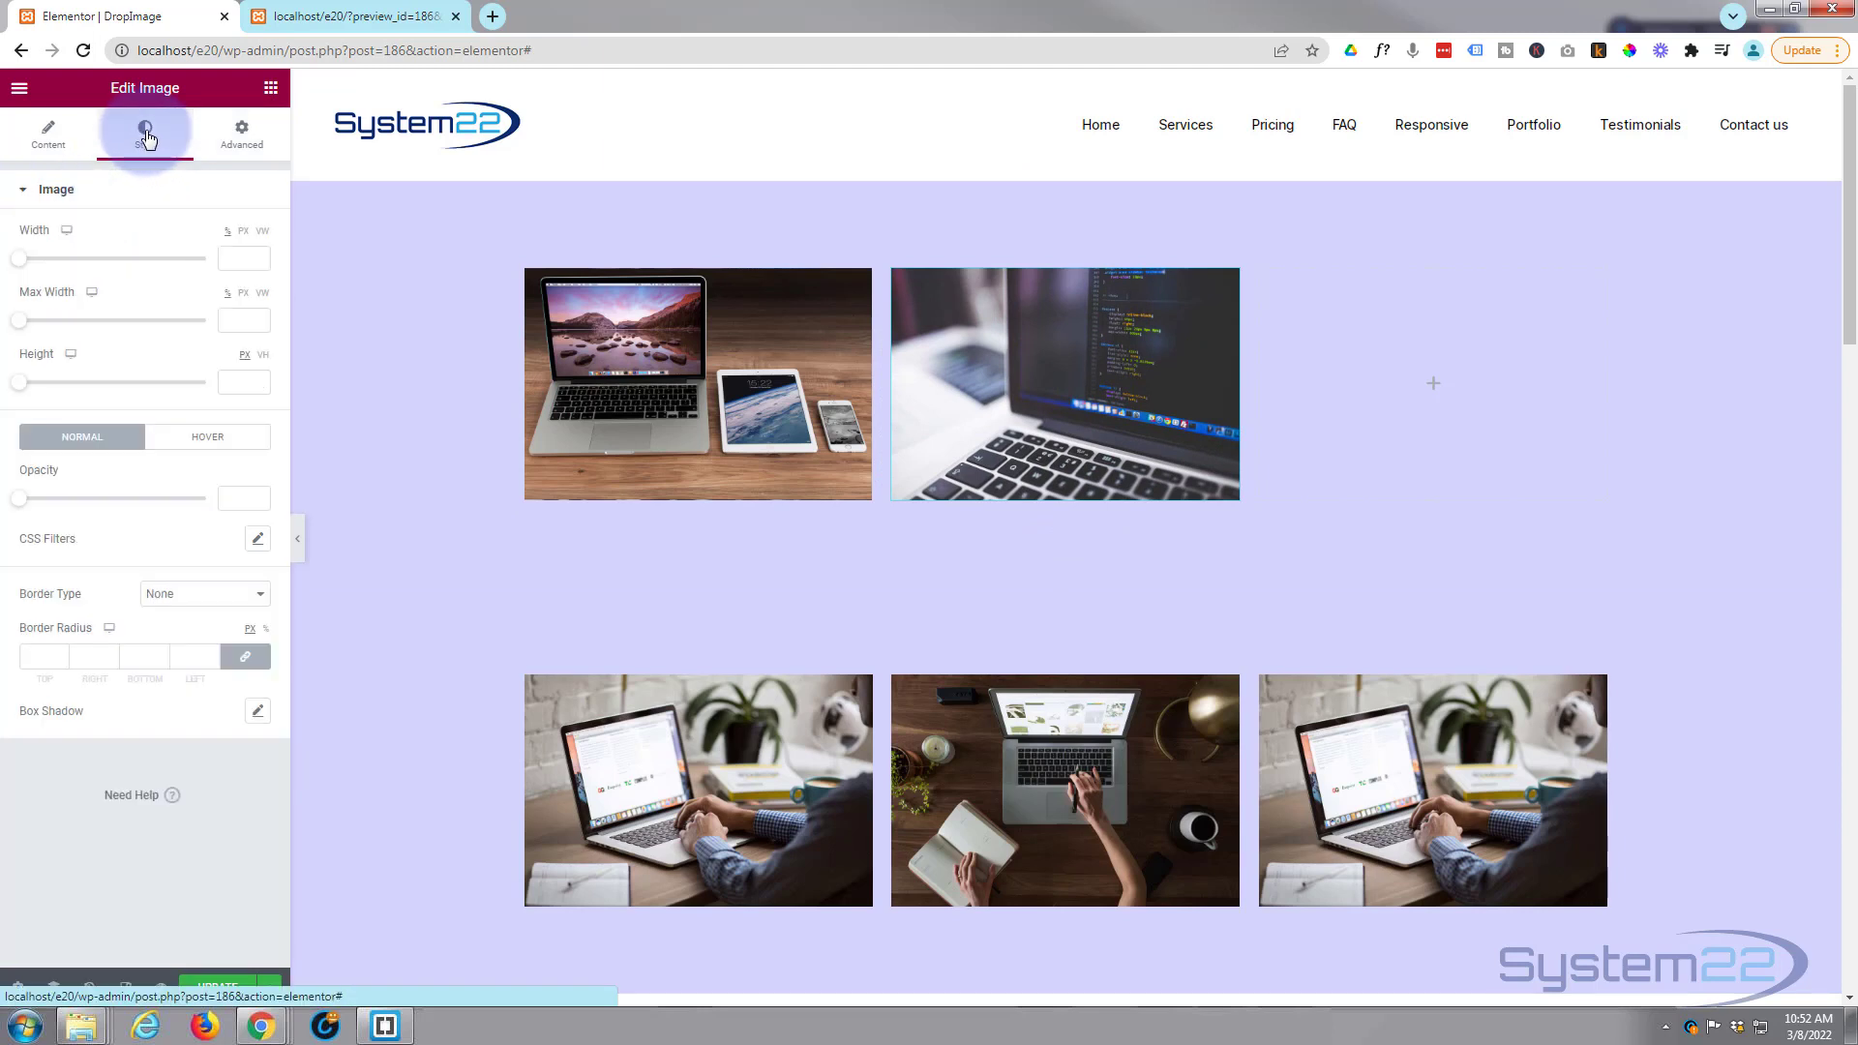
pyautogui.click(28, 193)
pyautogui.click(28, 194)
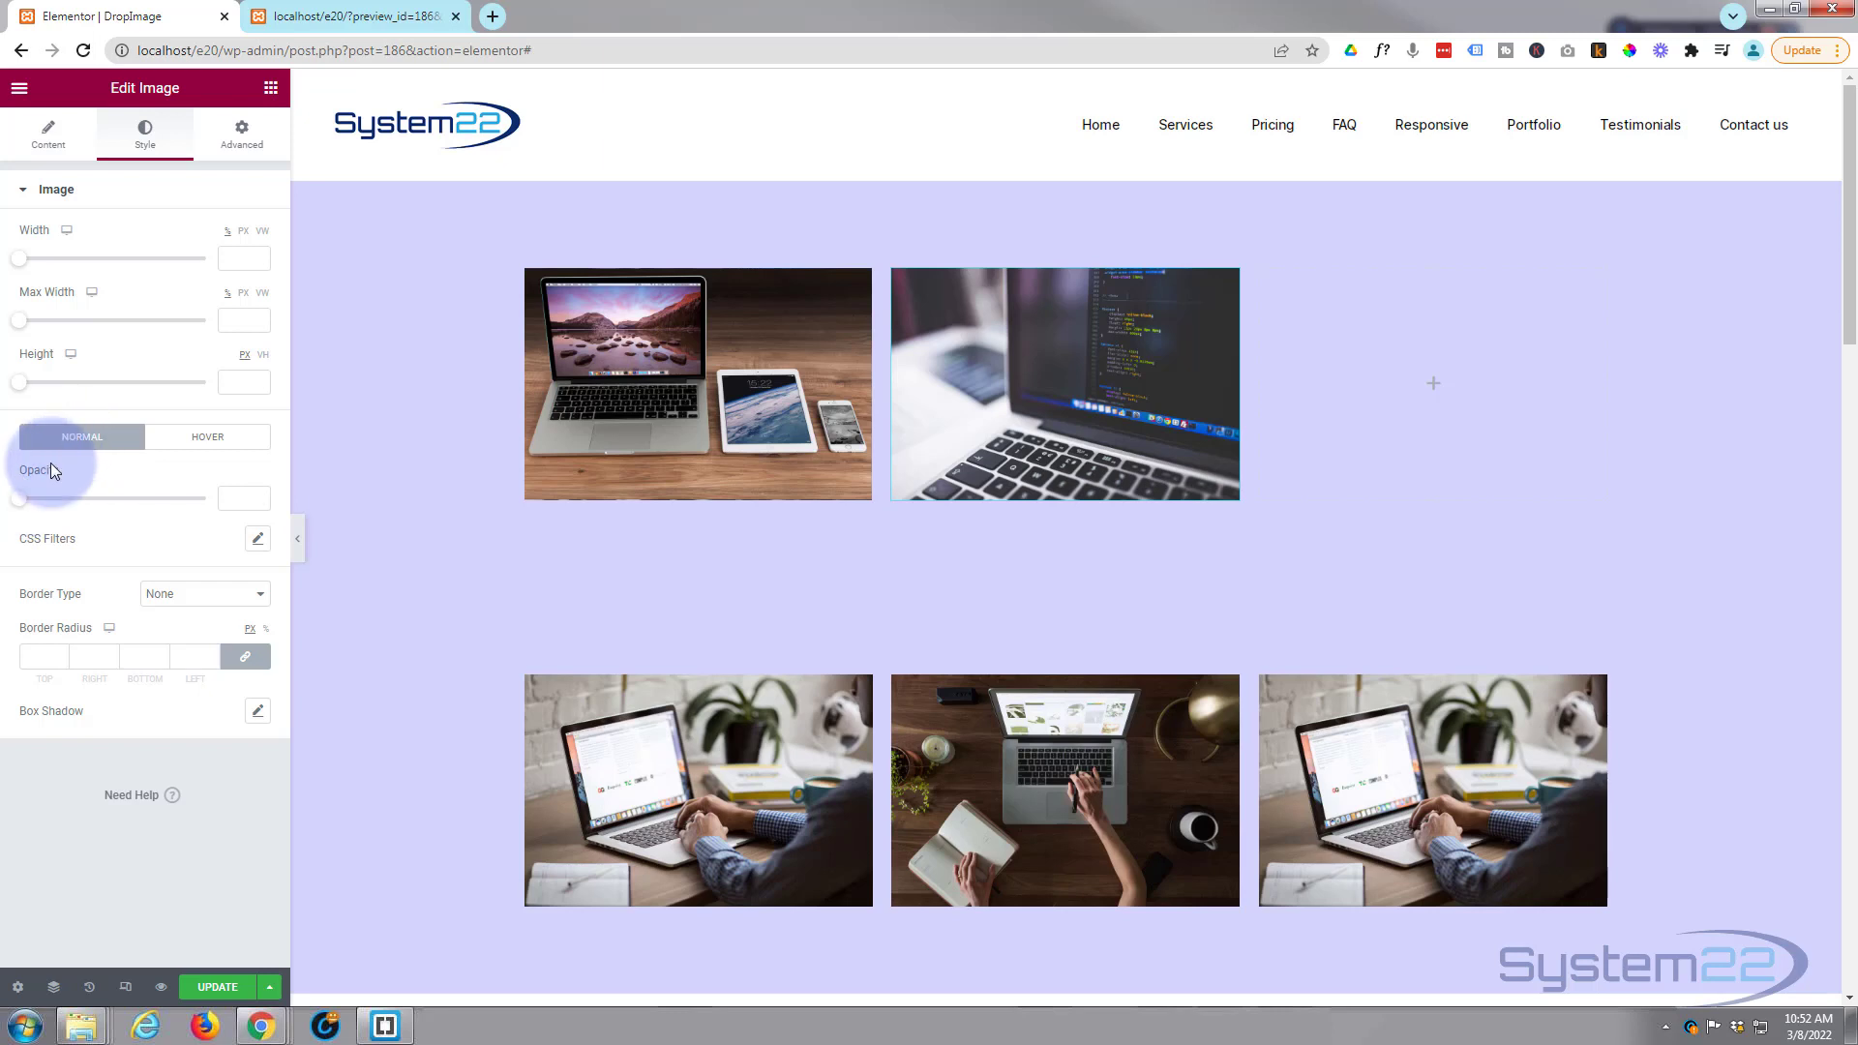
pyautogui.moveTo(18, 499); pyautogui.dragTo(214, 500)
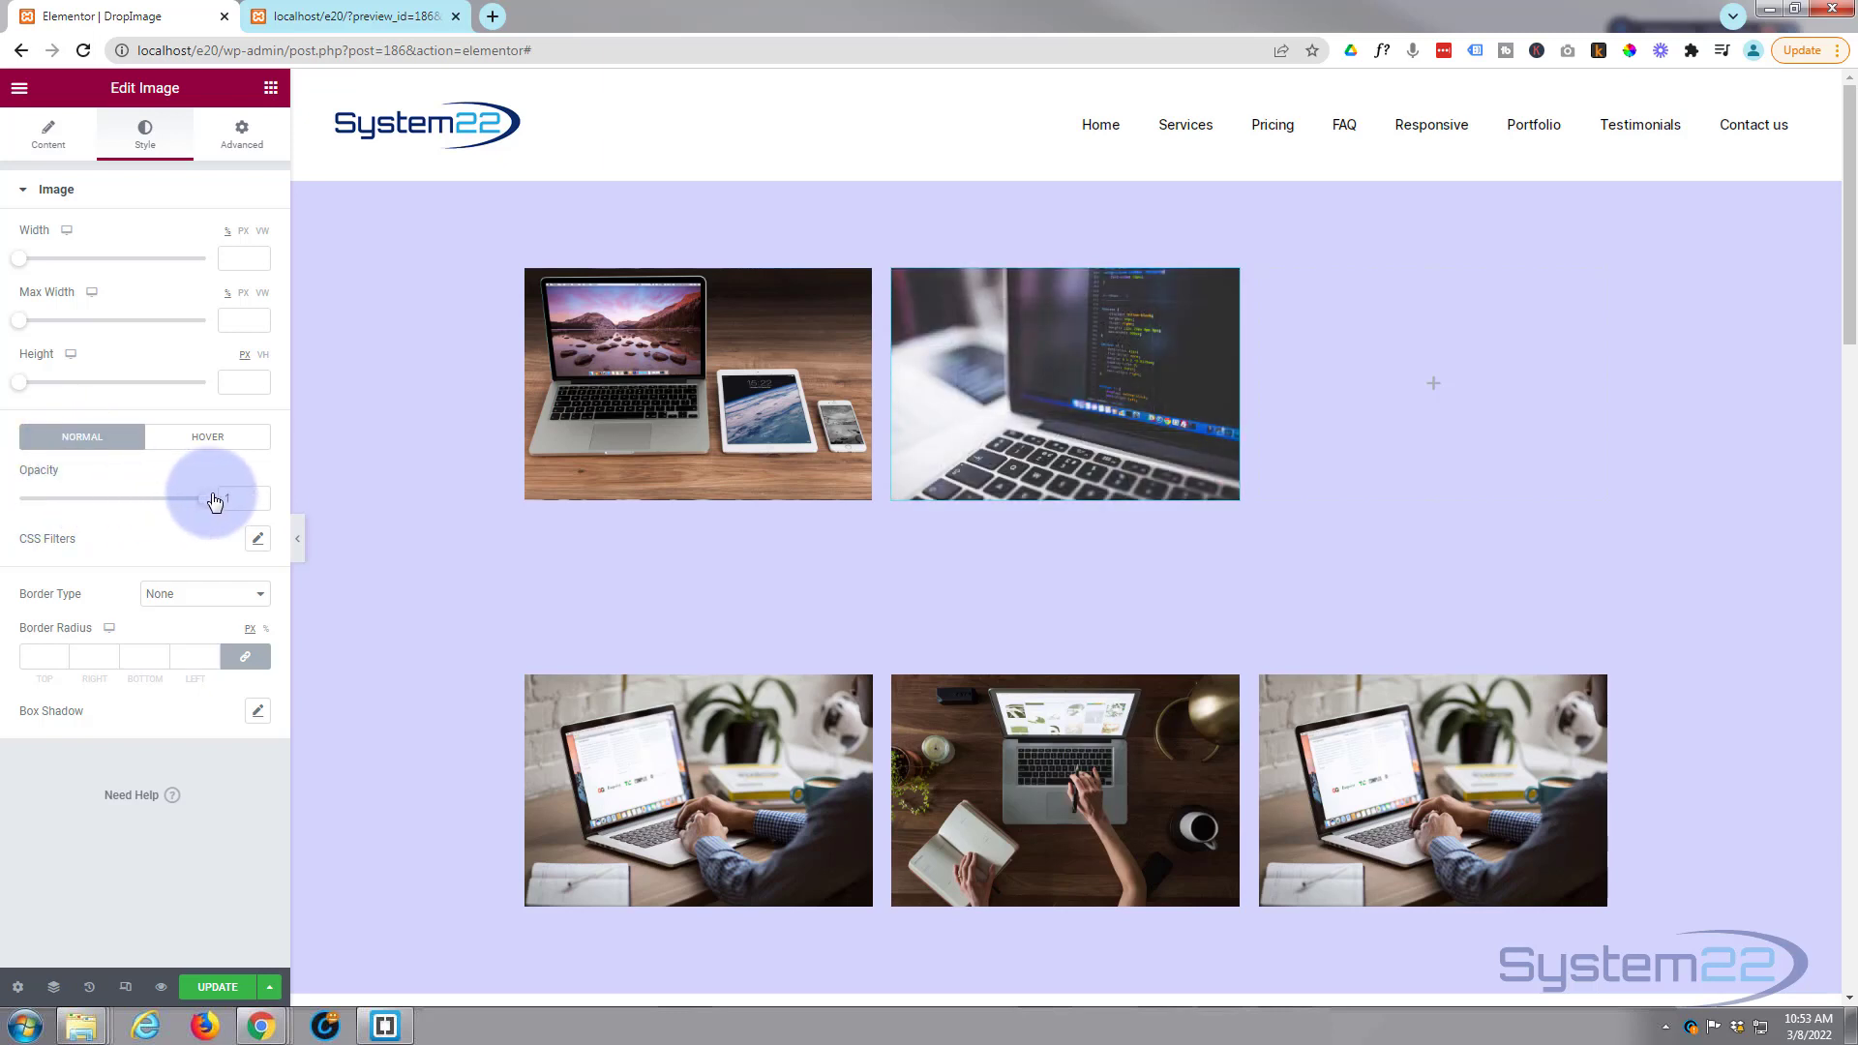
# Set the second image's hover opacity to 0 and its hover transition duration to 2.5.
pyautogui.click(209, 436)
pyautogui.moveTo(20, 498)
pyautogui.mouseDown()
pyautogui.moveTo(54, 499)
pyautogui.moveTo(36, 499)
pyautogui.mouseUp()
pyautogui.moveTo(234, 499); pyautogui.dragTo(197, 503)
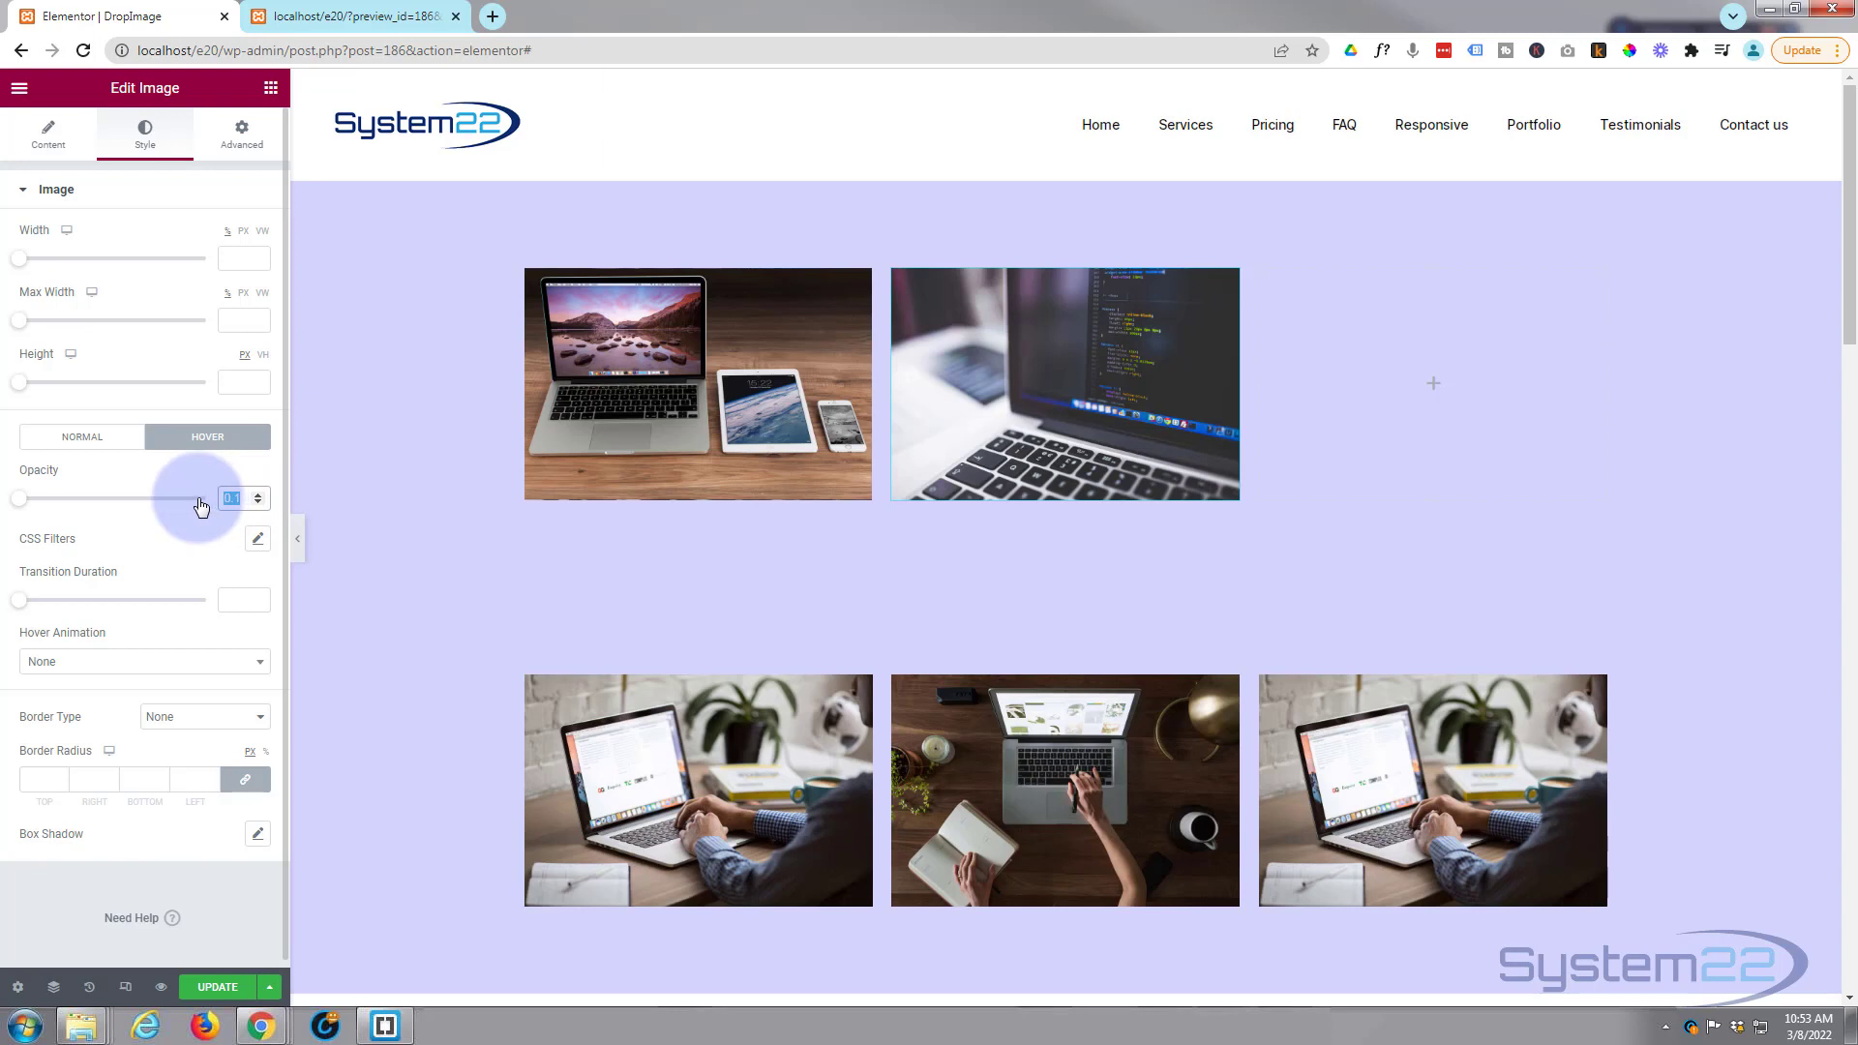
pyautogui.write('0')
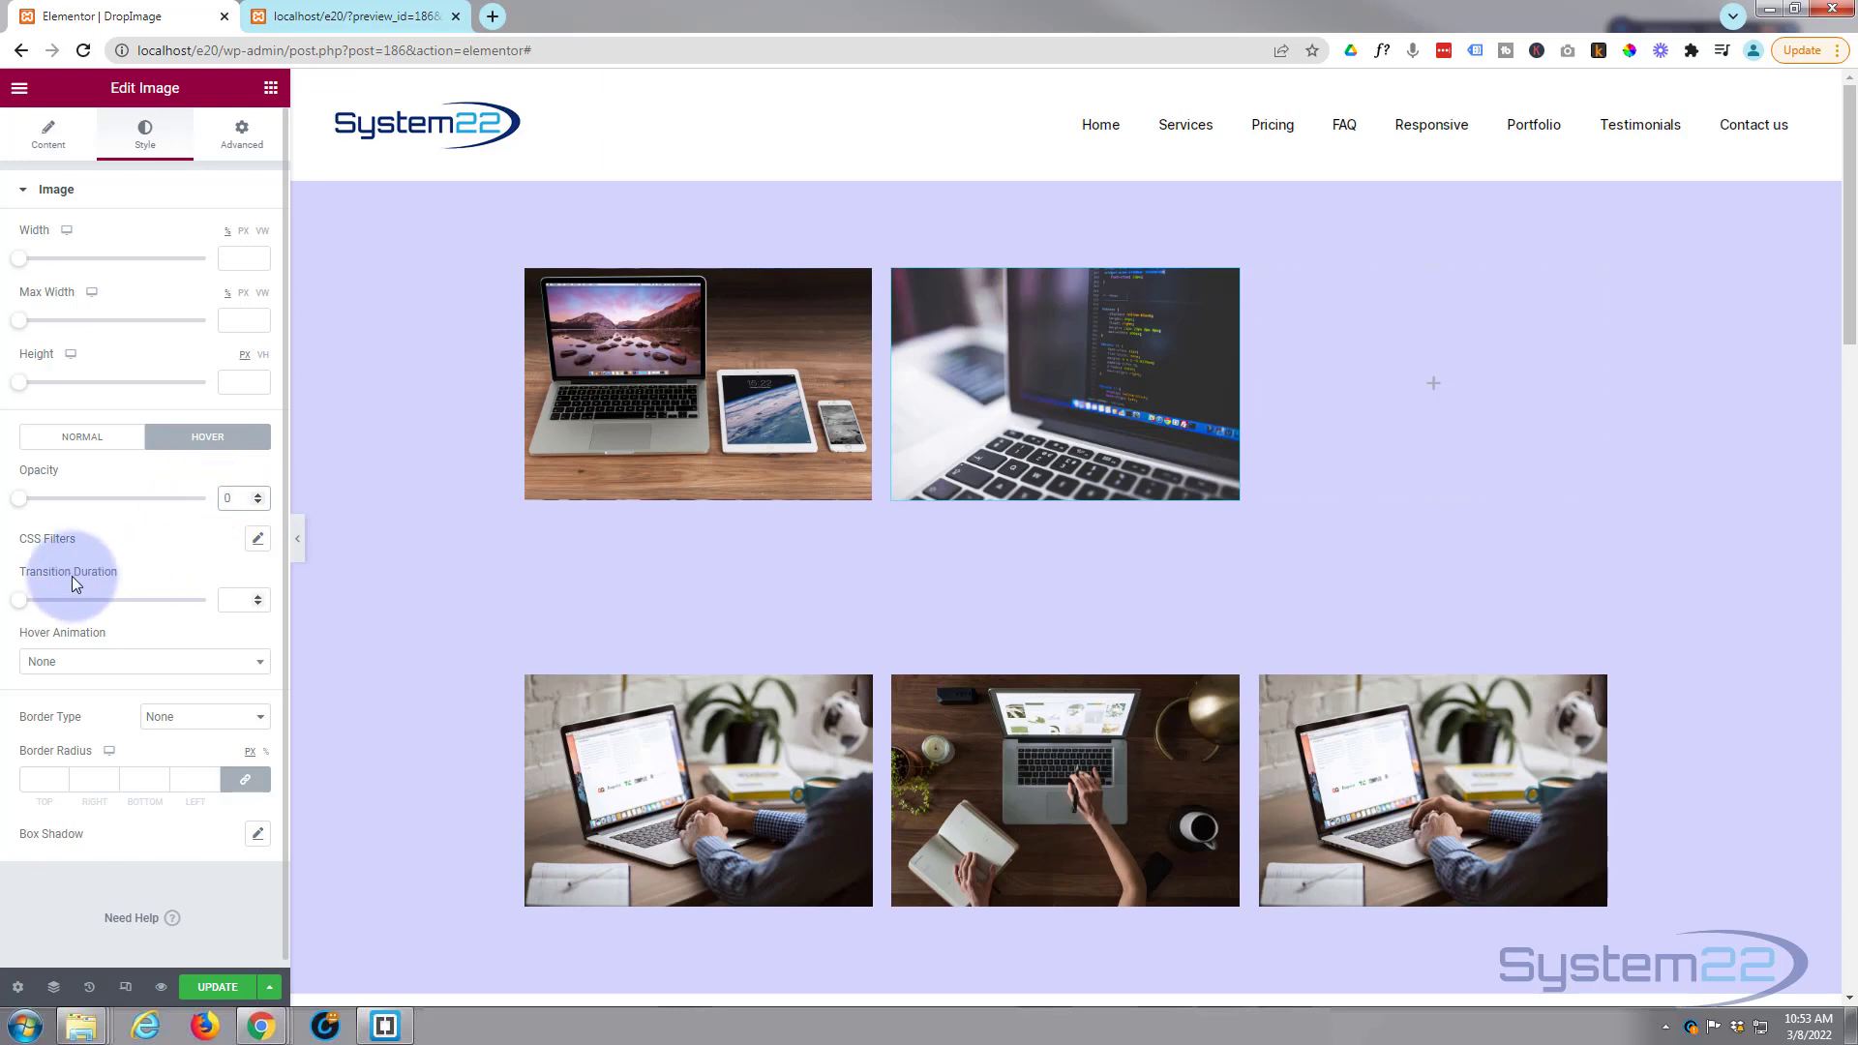
pyautogui.moveTo(29, 608); pyautogui.dragTo(178, 603)
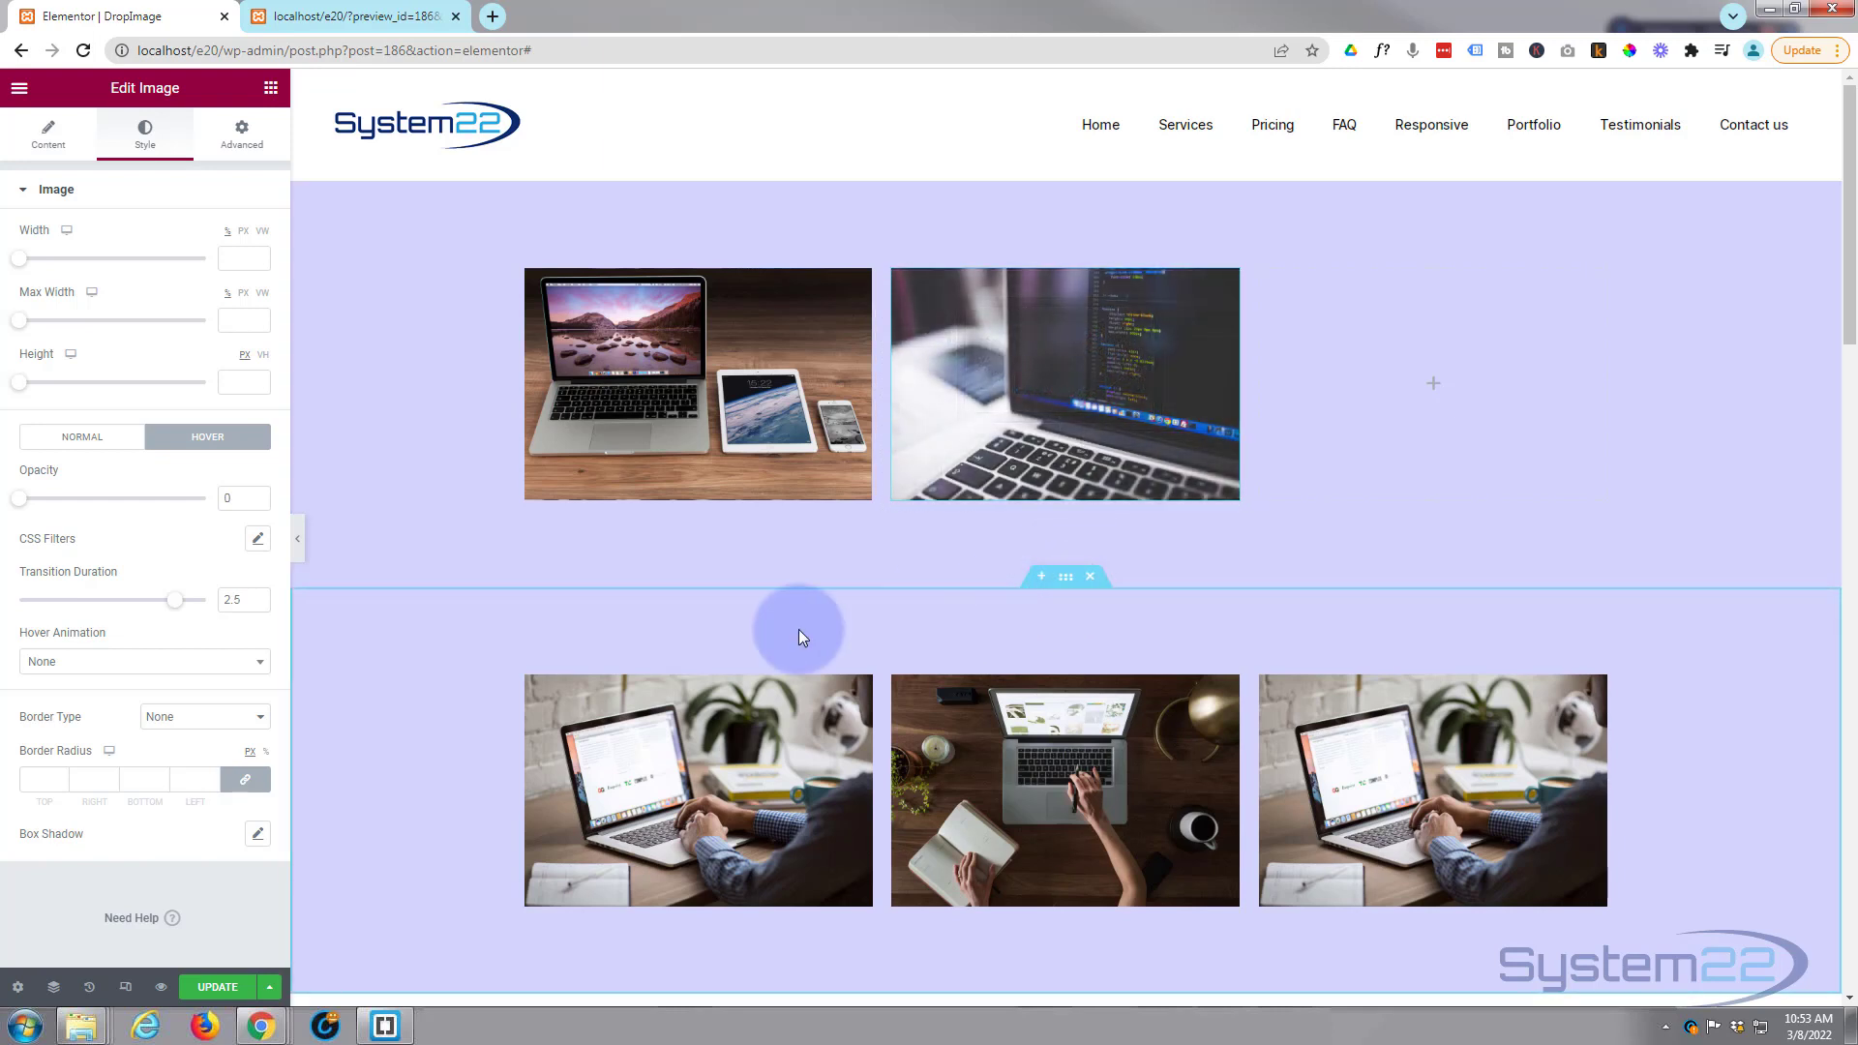
# Update the page and check the flip-and-fade hover effects in the page preview, returning to the editor.
pyautogui.click(208, 986)
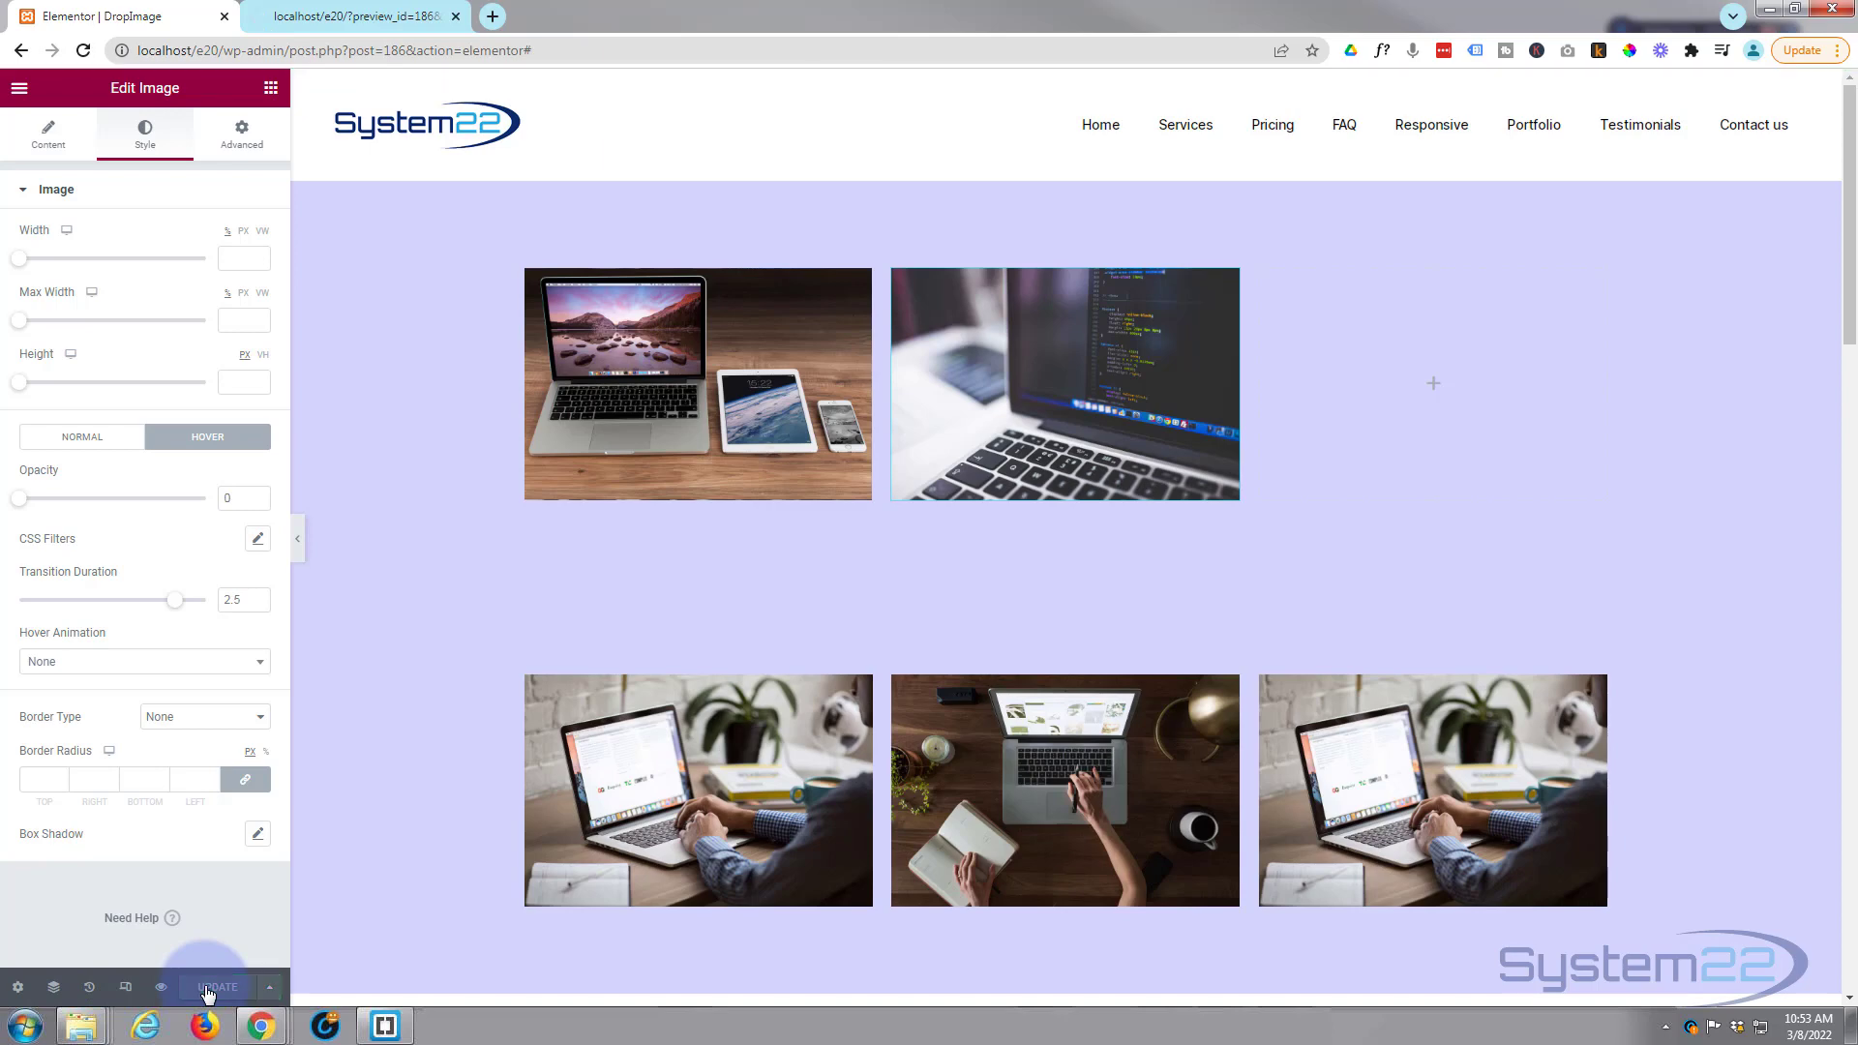
pyautogui.click(338, 17)
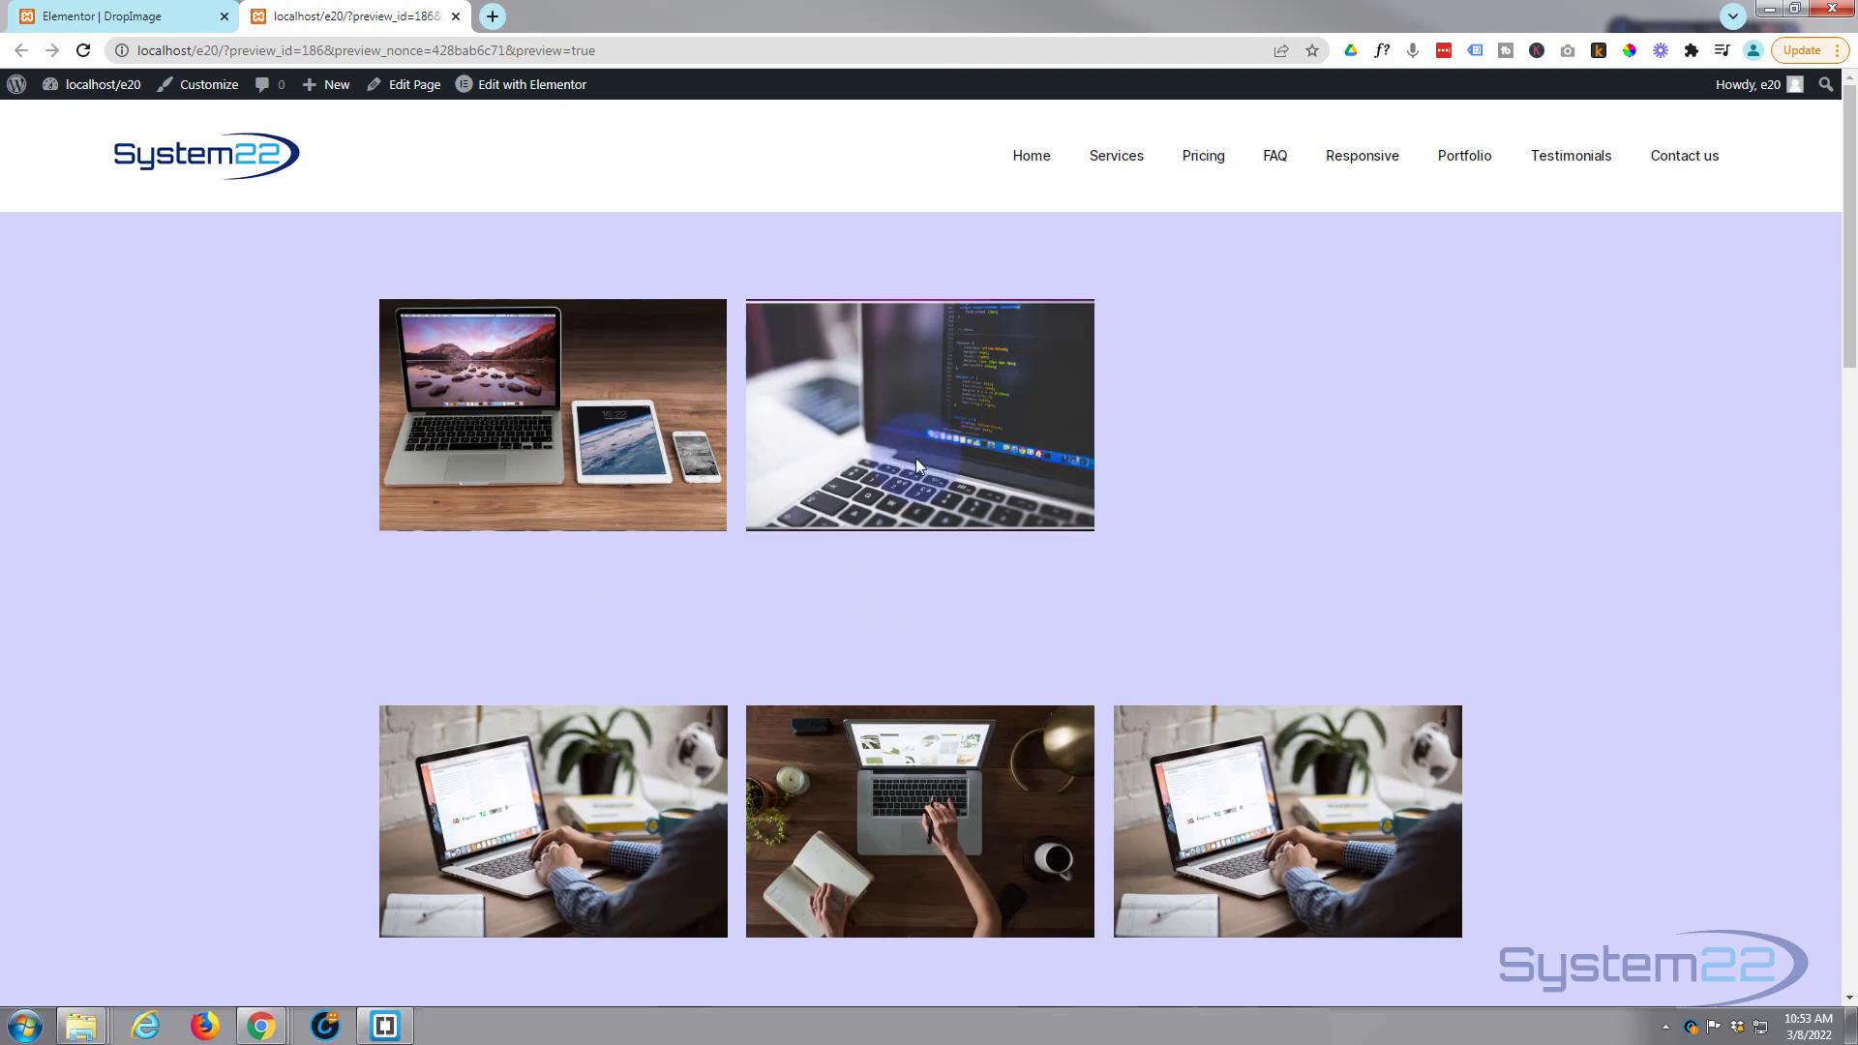
pyautogui.moveTo(915, 457)
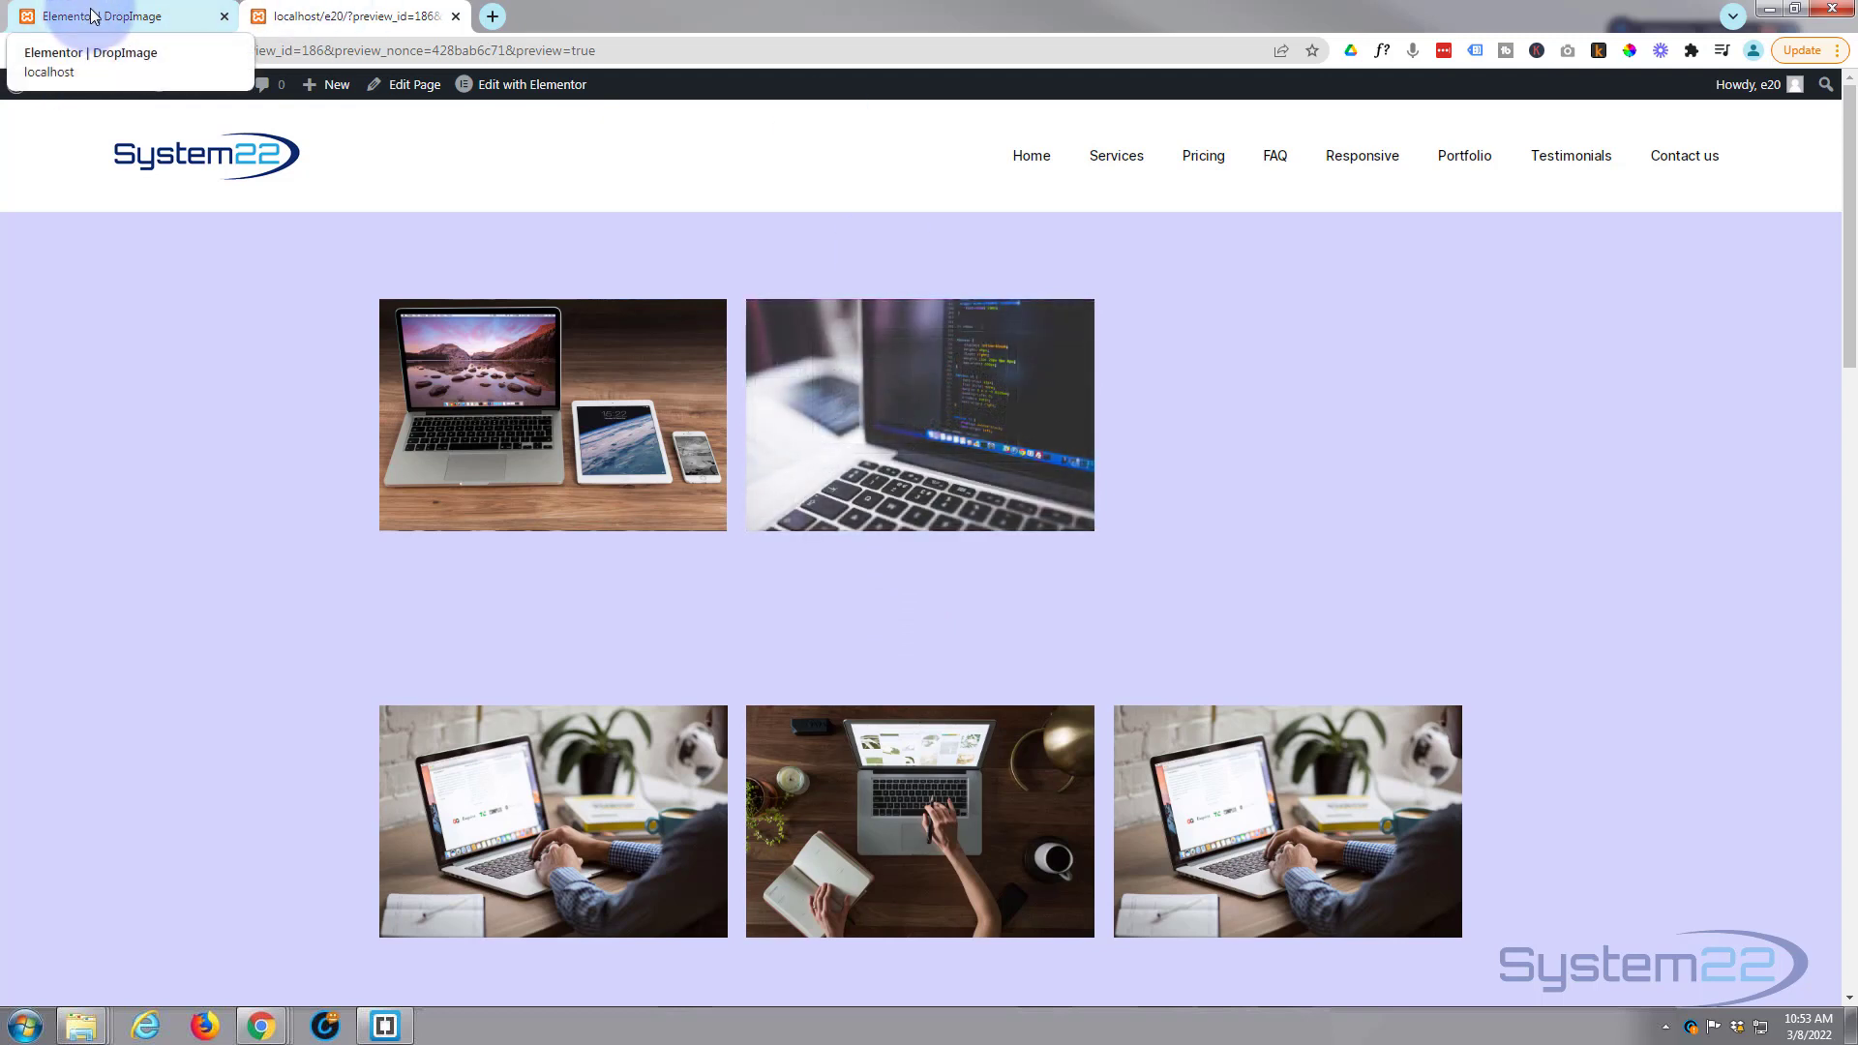
pyautogui.moveTo(1293, 839)
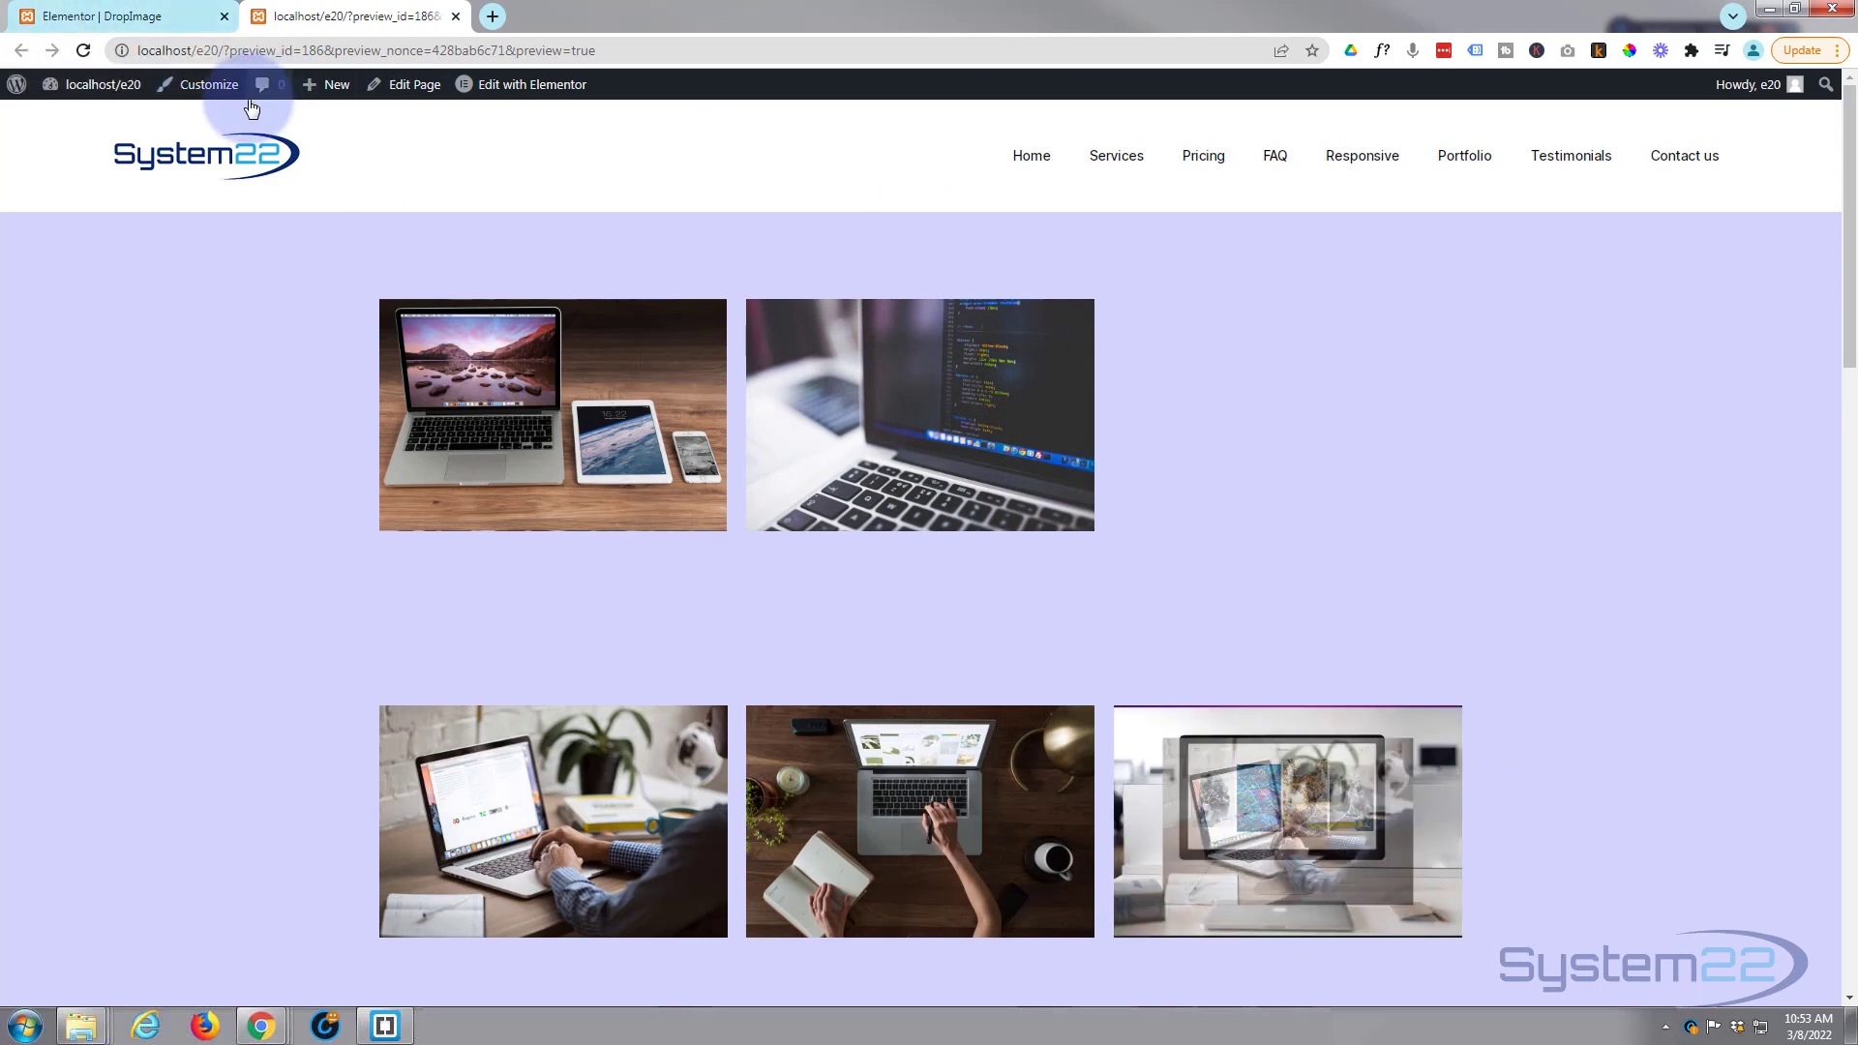
pyautogui.click(128, 16)
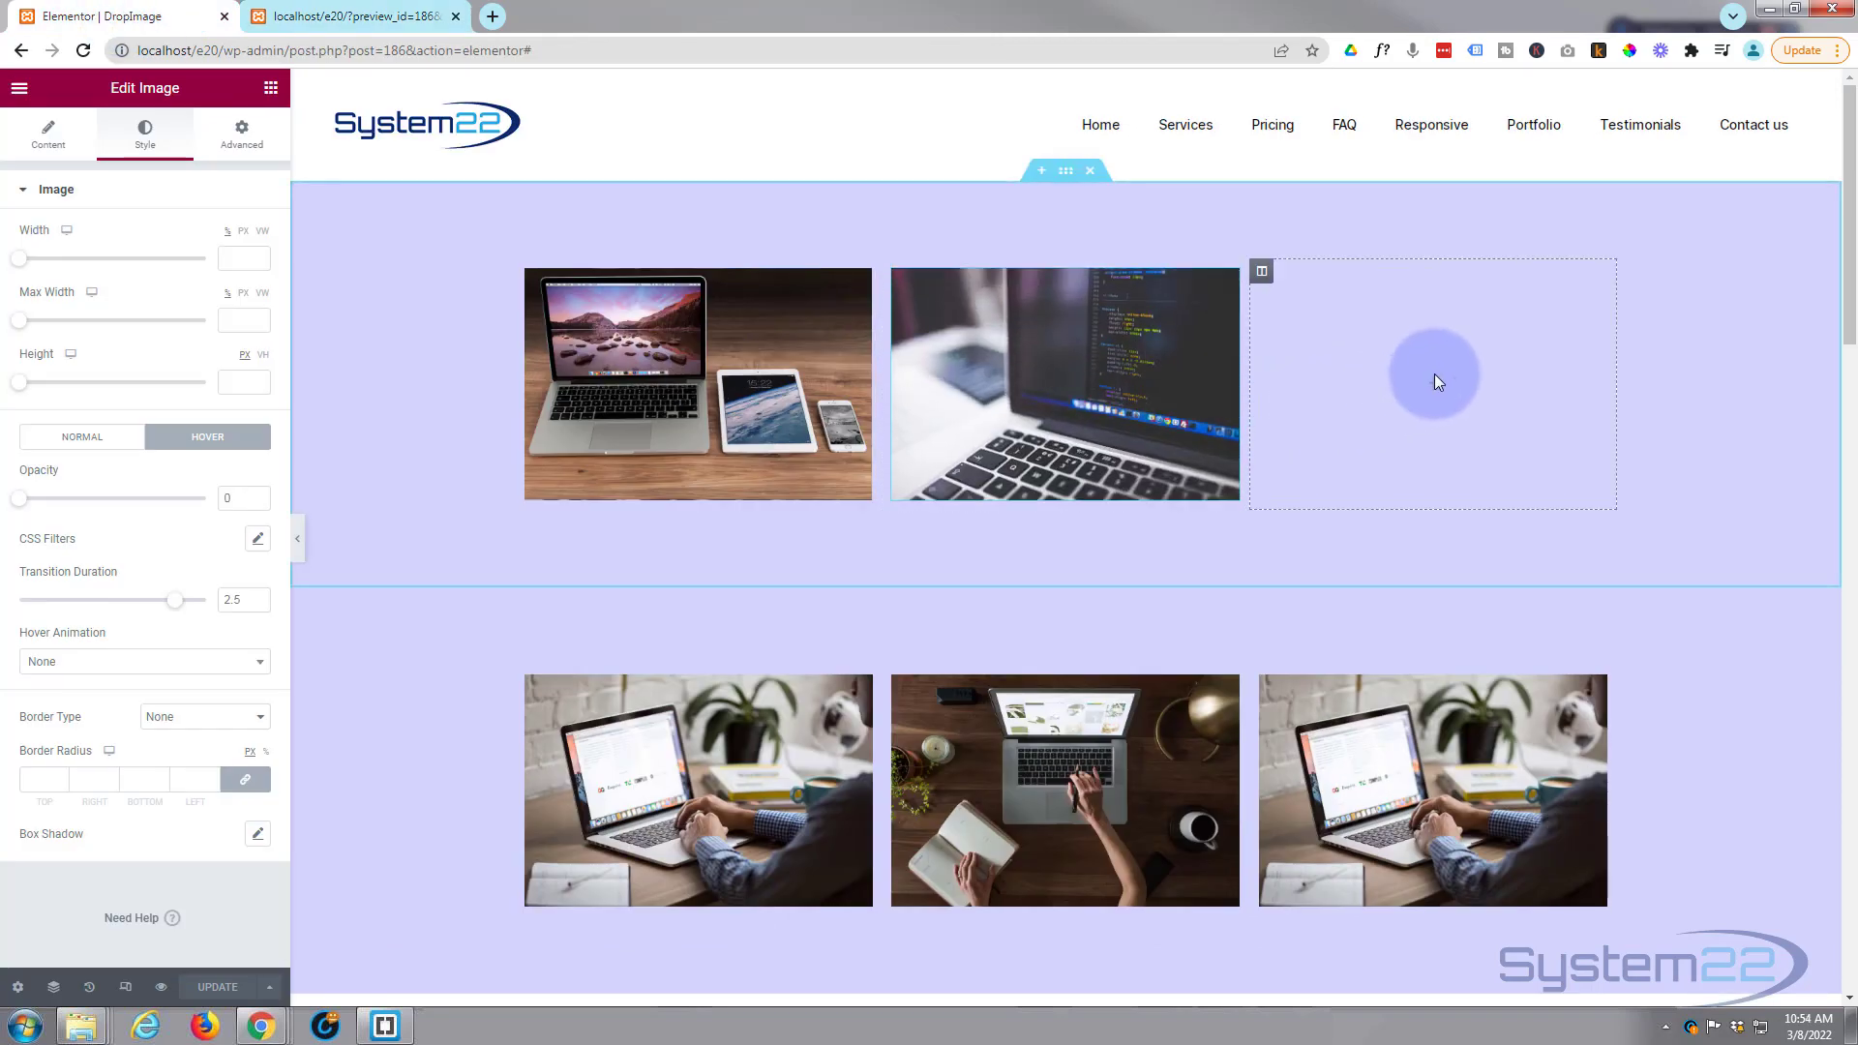
# Add an Image widget to the empty third column and insert 3.jpg from the media library.
pyautogui.click(271, 88)
pyautogui.moveTo(67, 414); pyautogui.dragTo(1449, 392)
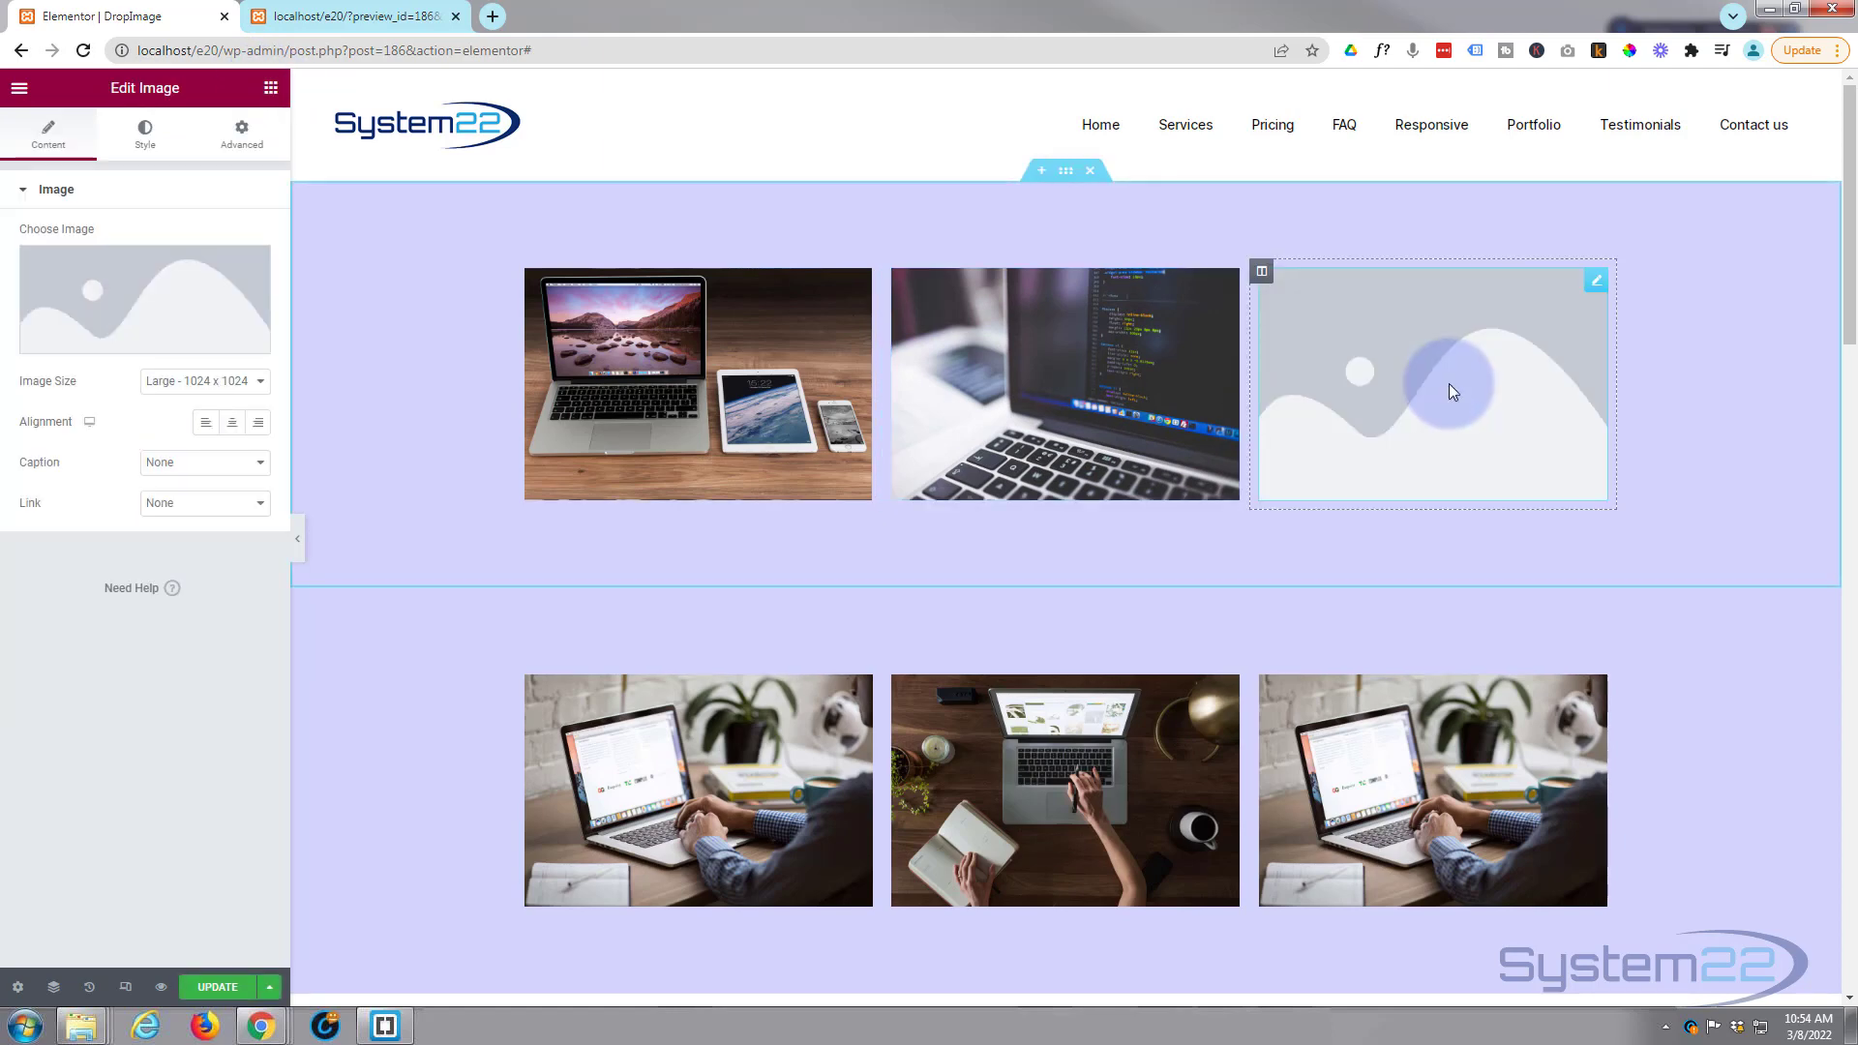
pyautogui.click(106, 312)
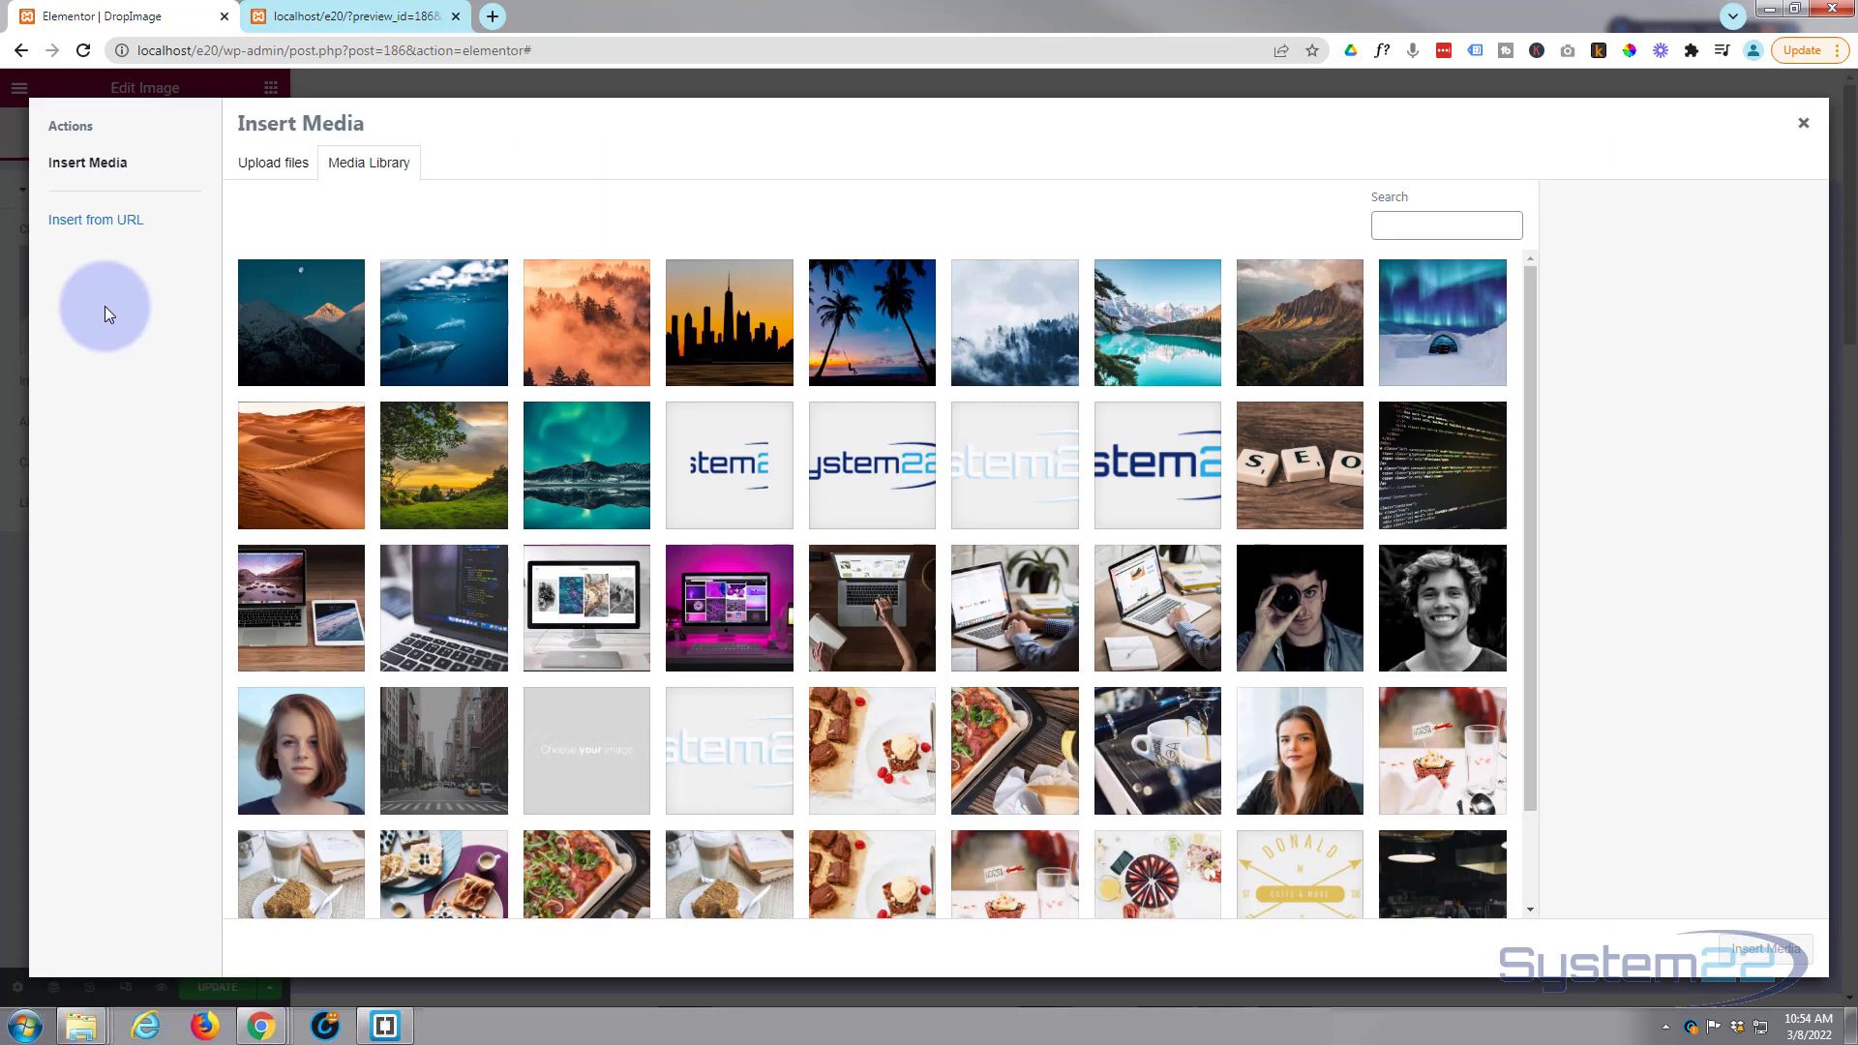
pyautogui.click(888, 615)
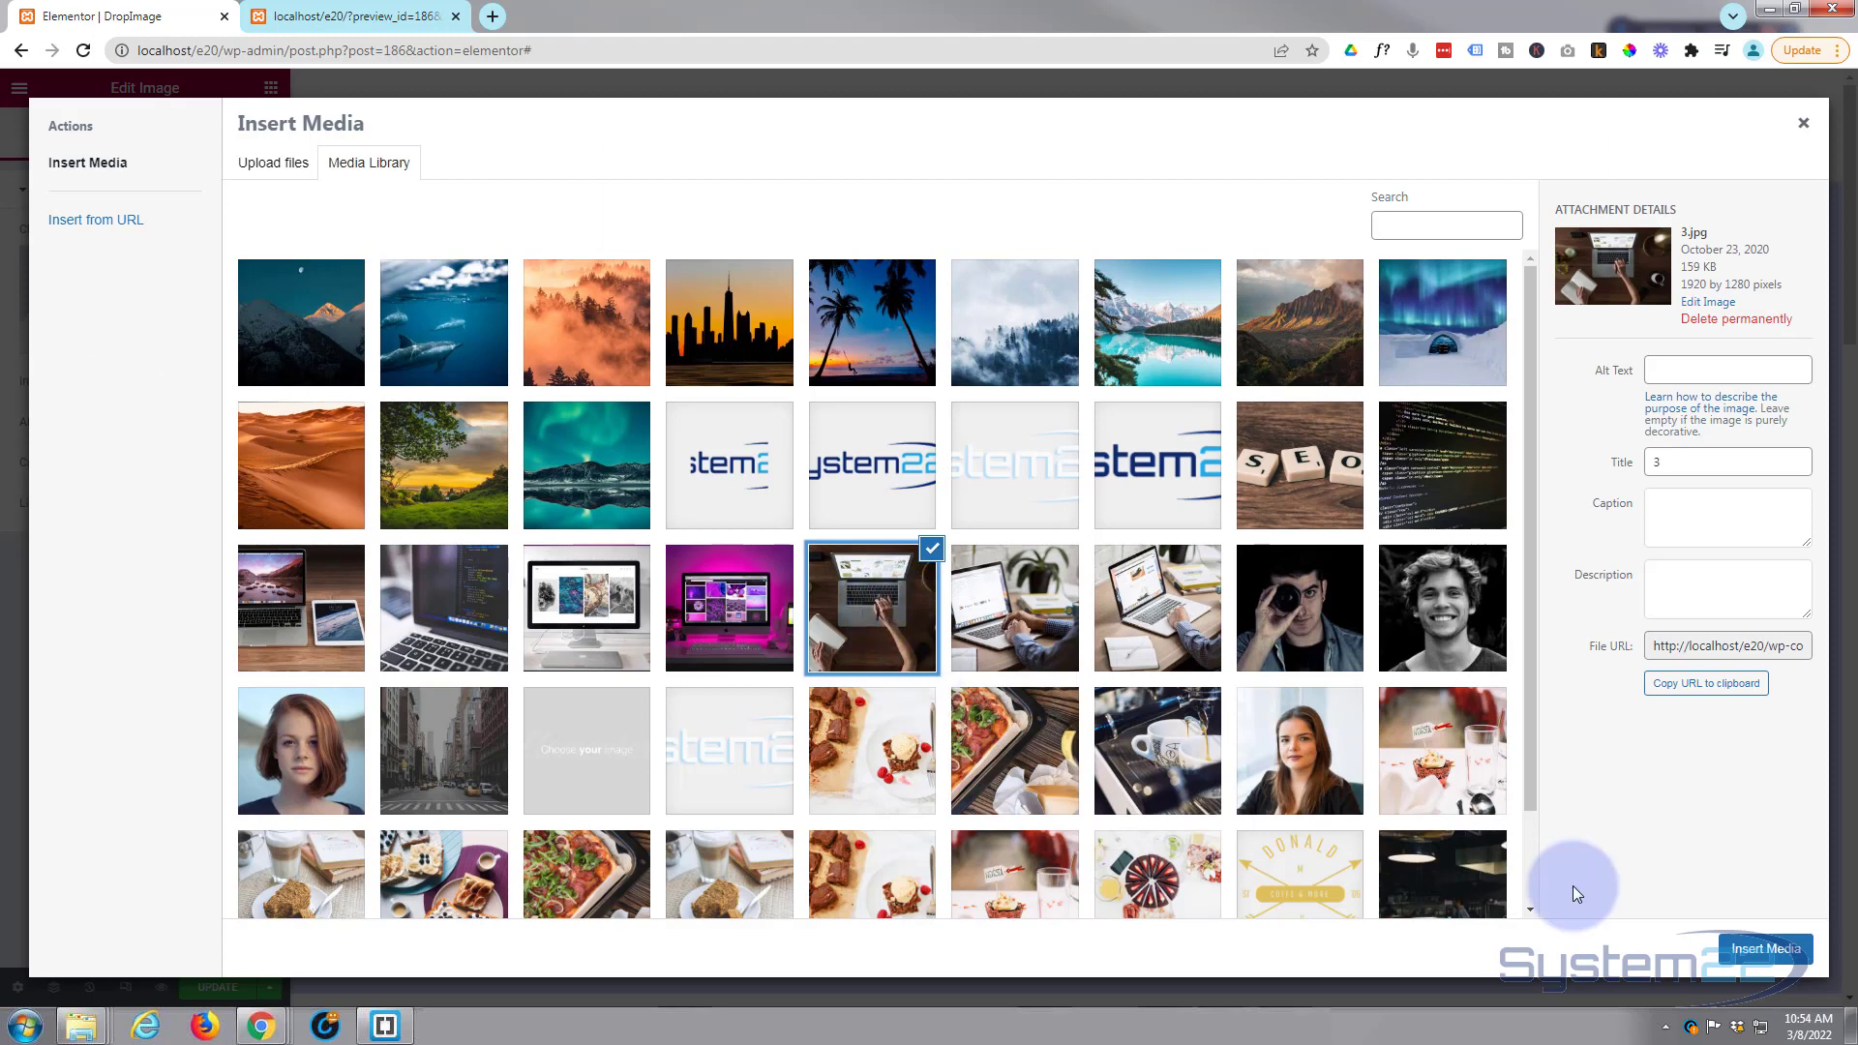
pyautogui.click(1768, 949)
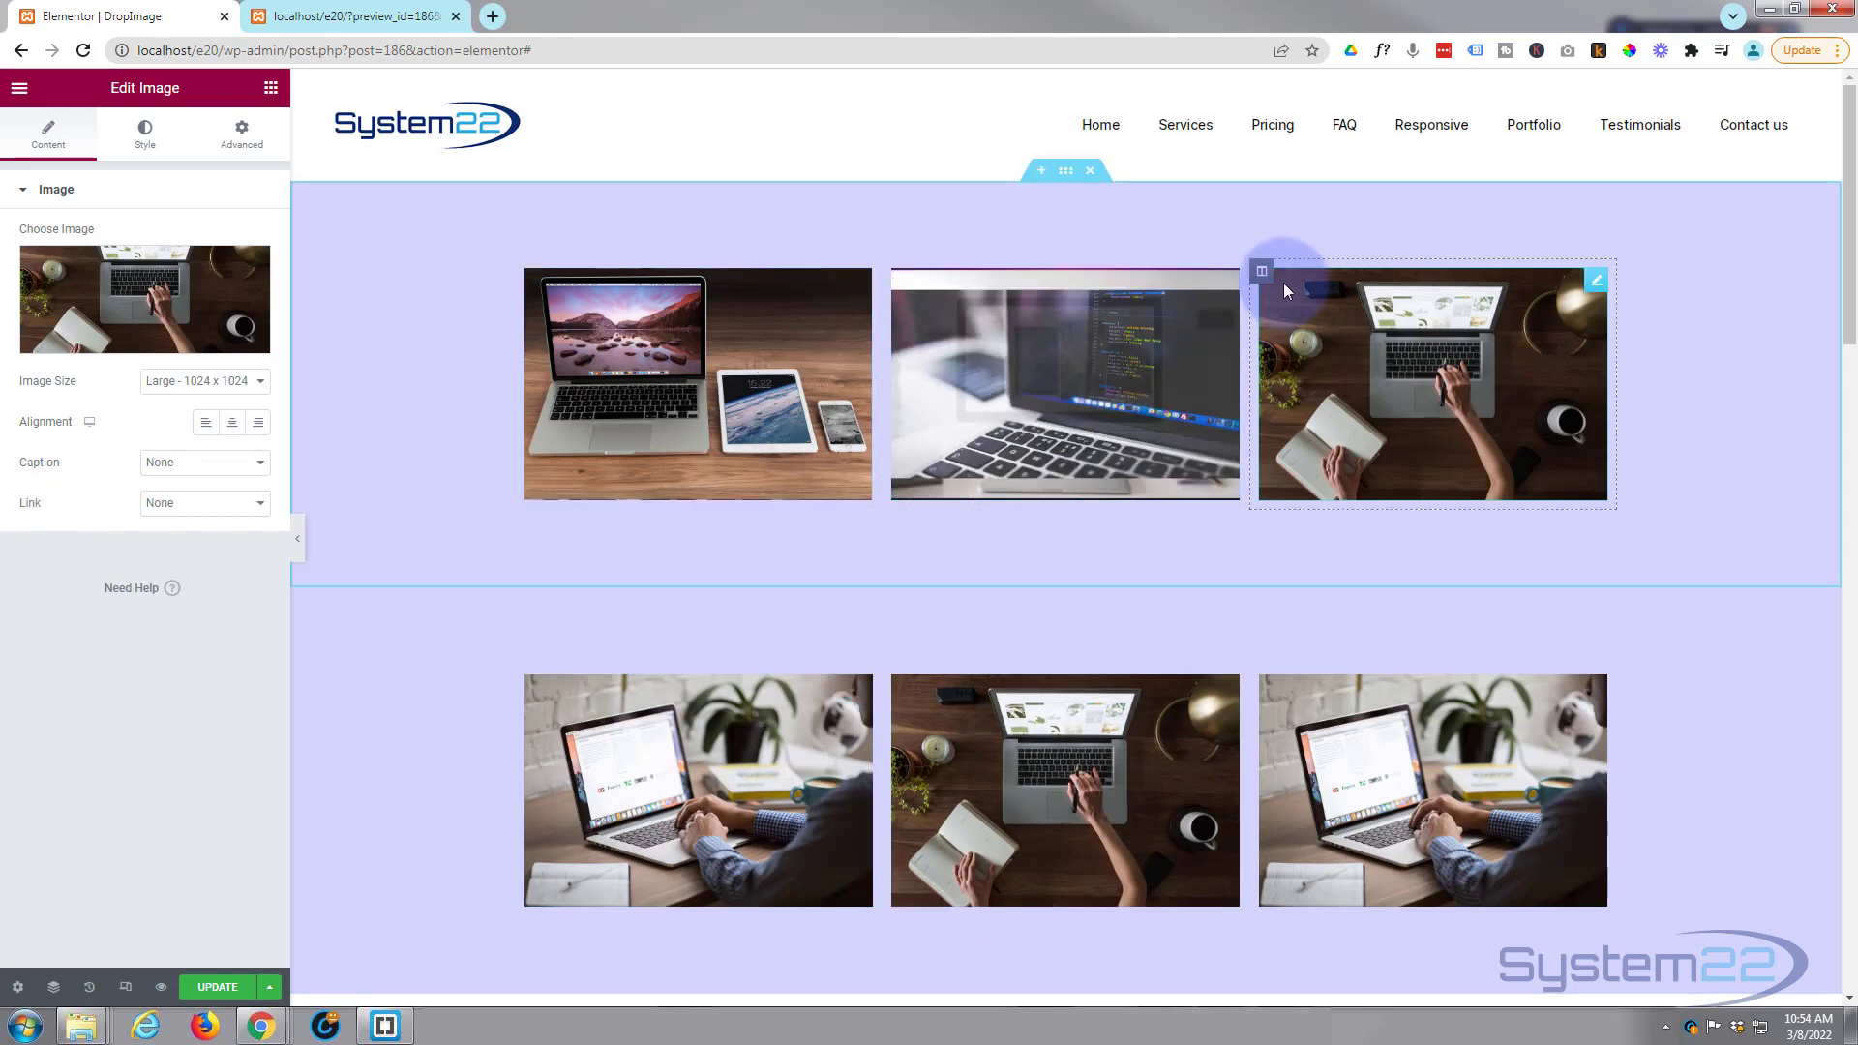
# Give the third column a classic background using the green landscape with a tree at sunset from the media library.
pyautogui.click(1261, 275)
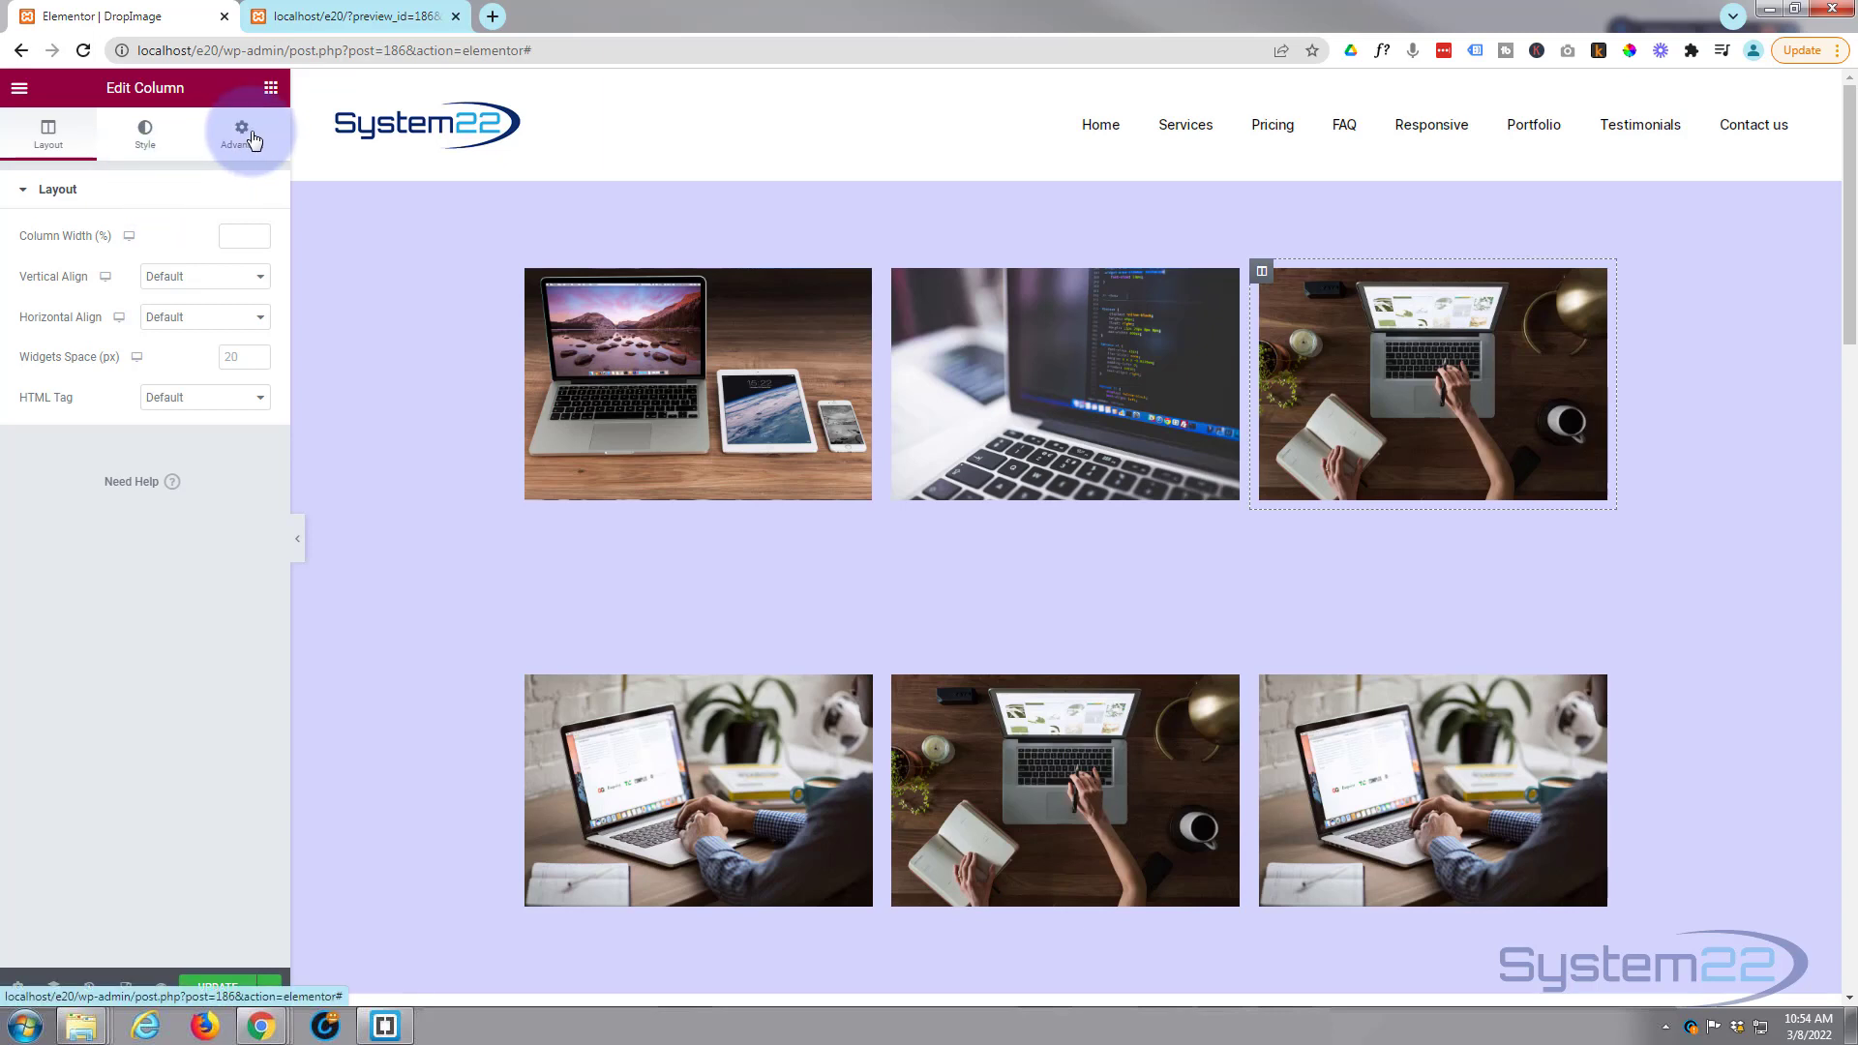
pyautogui.click(145, 141)
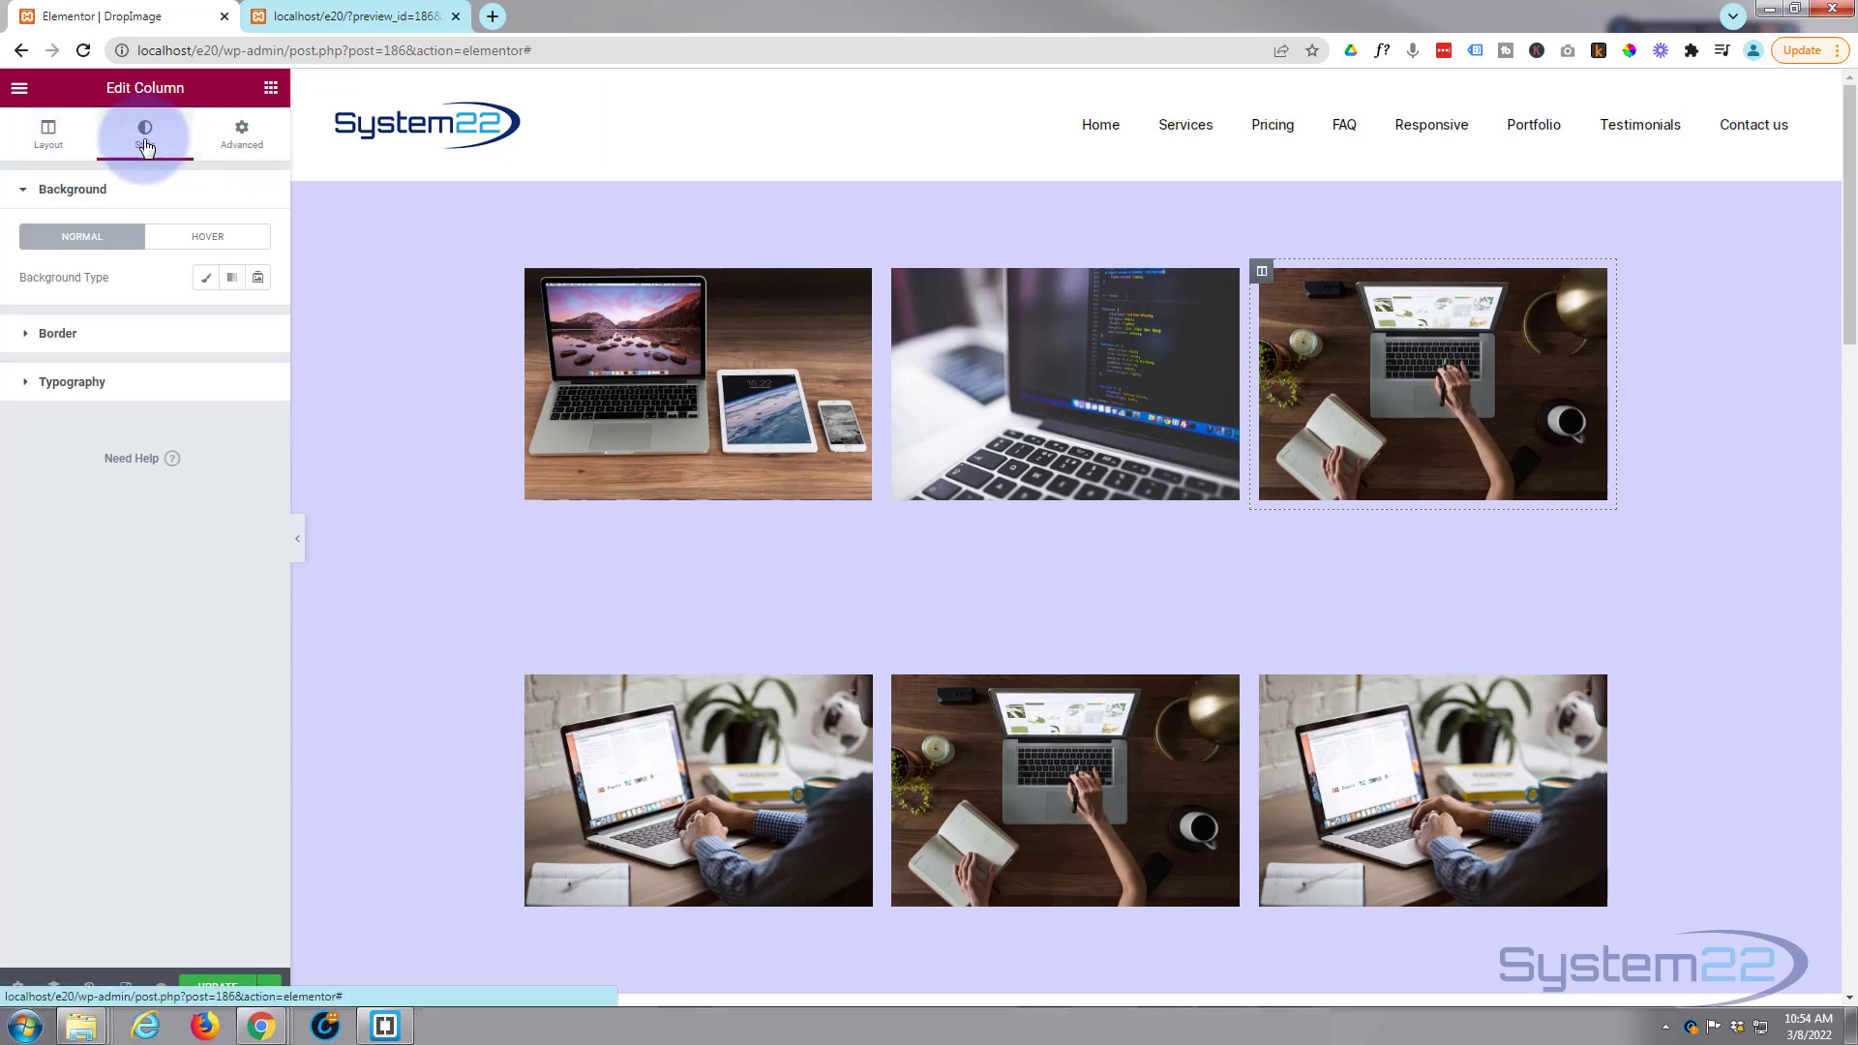
pyautogui.click(206, 279)
pyautogui.click(132, 426)
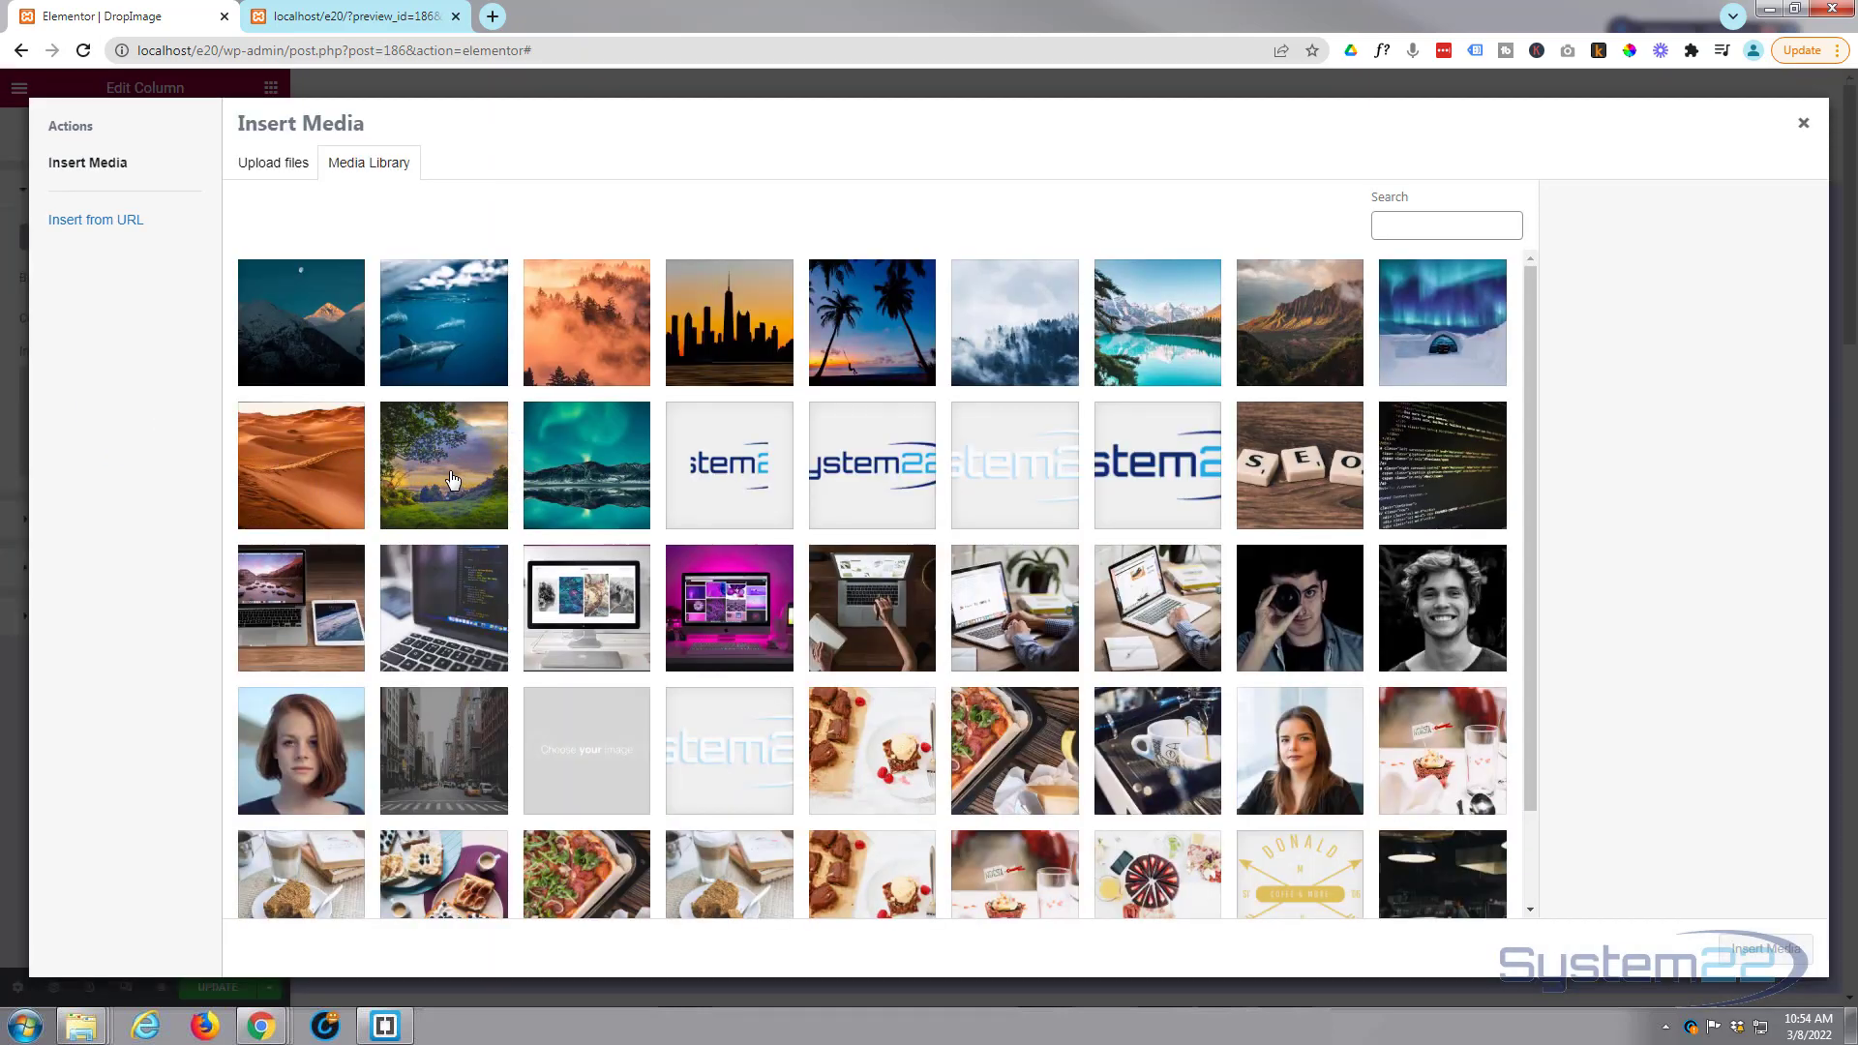
pyautogui.click(452, 479)
pyautogui.click(1785, 953)
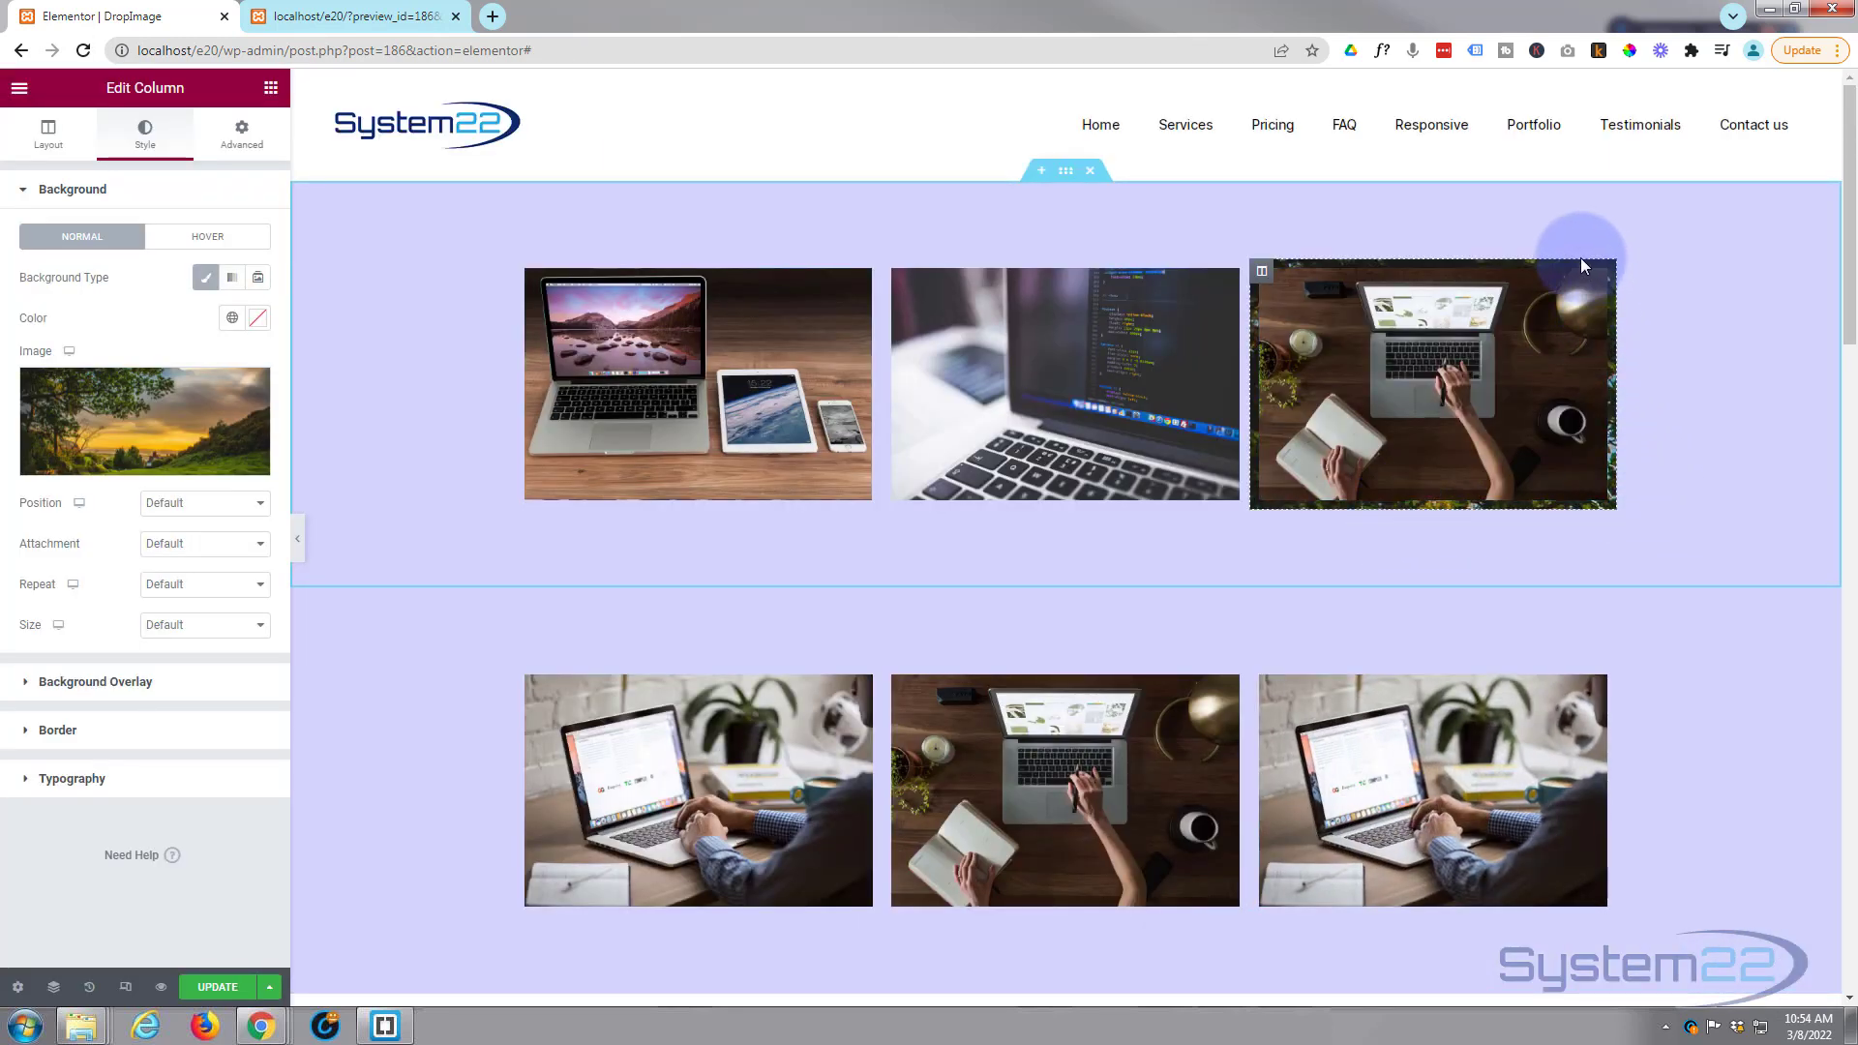
# Set the third column's padding to 0 and its margin to 10 px on all sides.
pyautogui.click(236, 145)
pyautogui.click(39, 333)
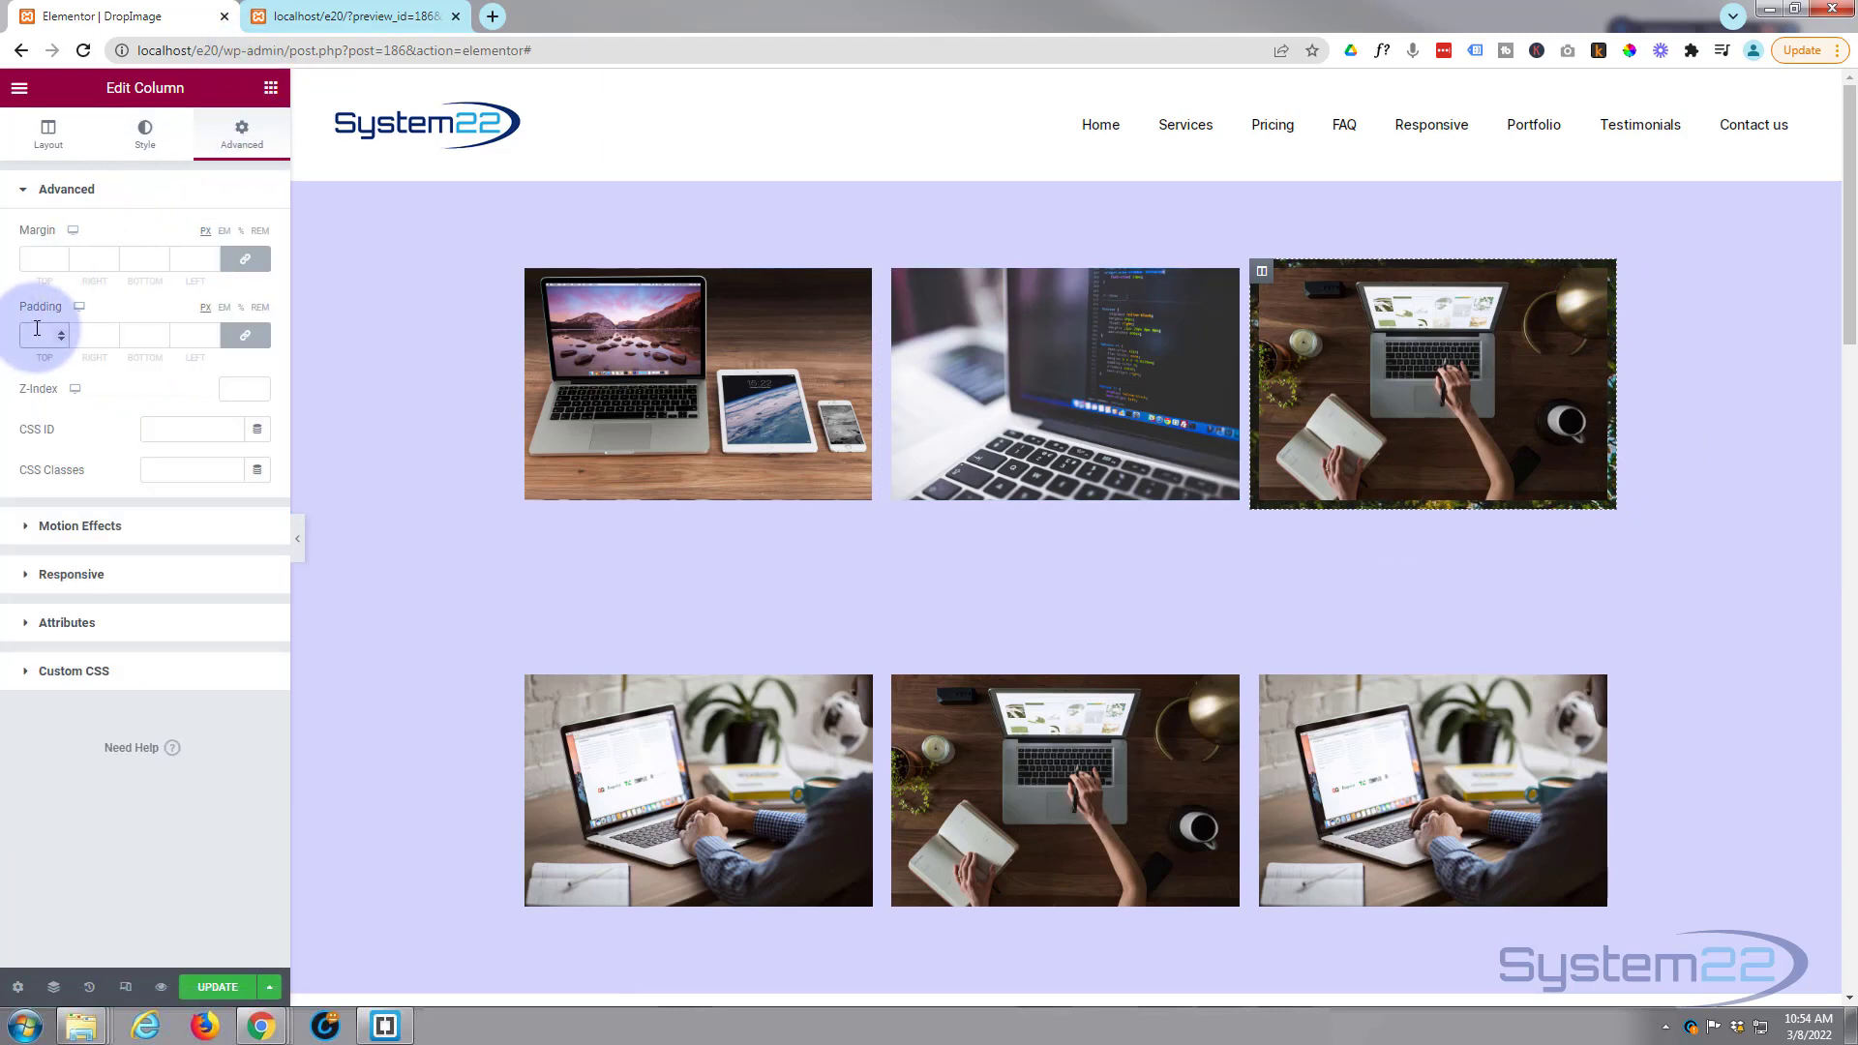
pyautogui.write('0')
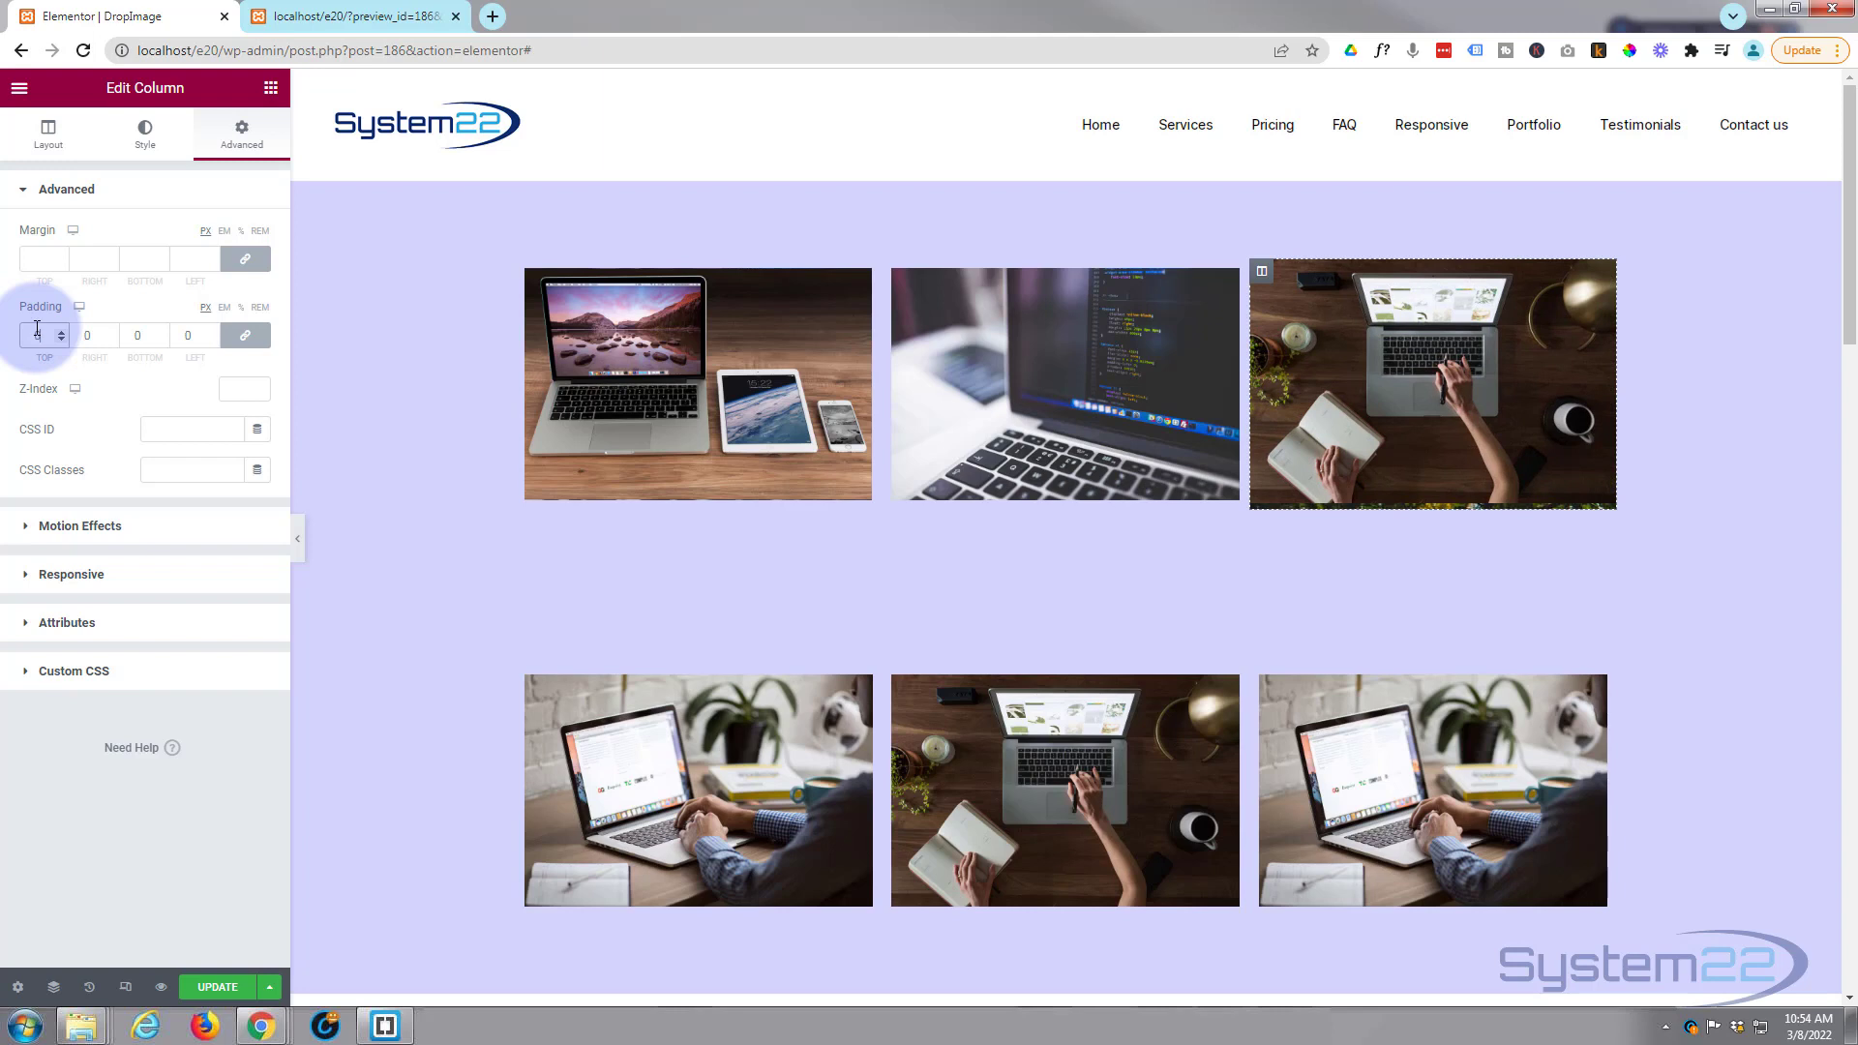
pyautogui.write('10')
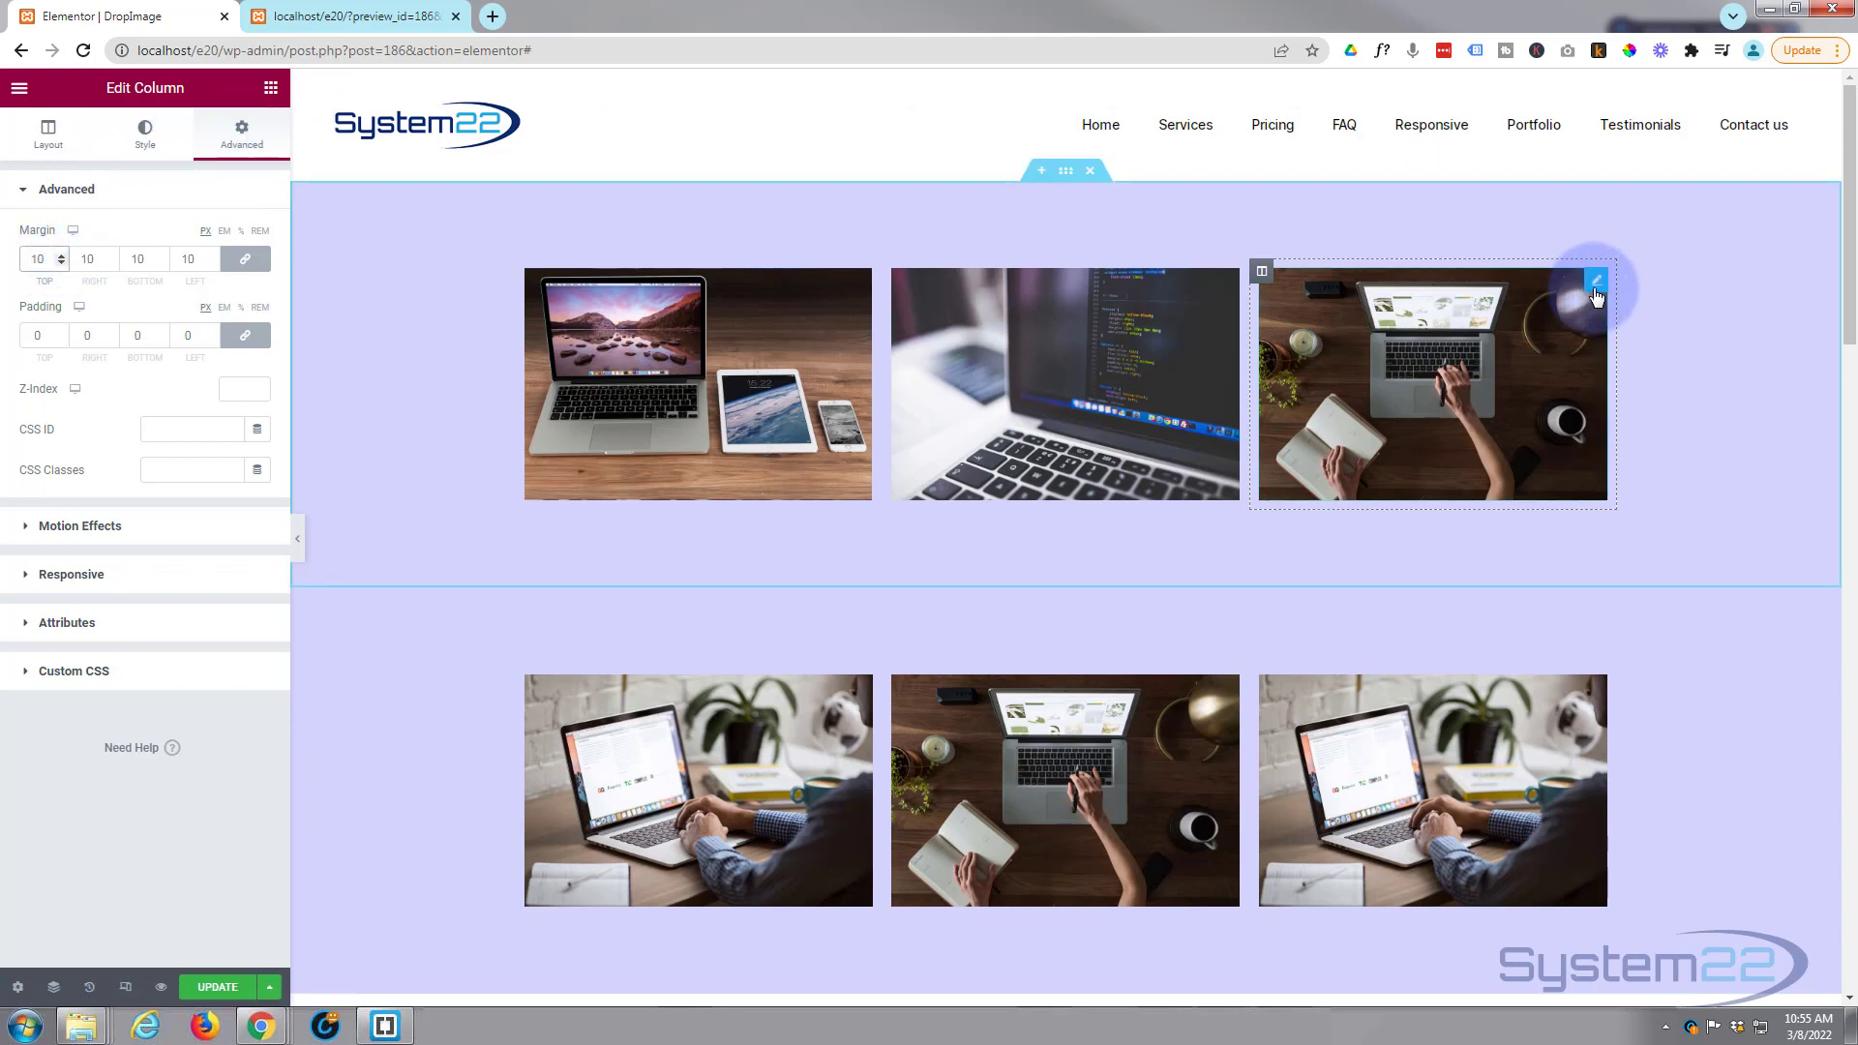
# Set the third column image's transform scale to 1 for its normal state.
pyautogui.click(1595, 283)
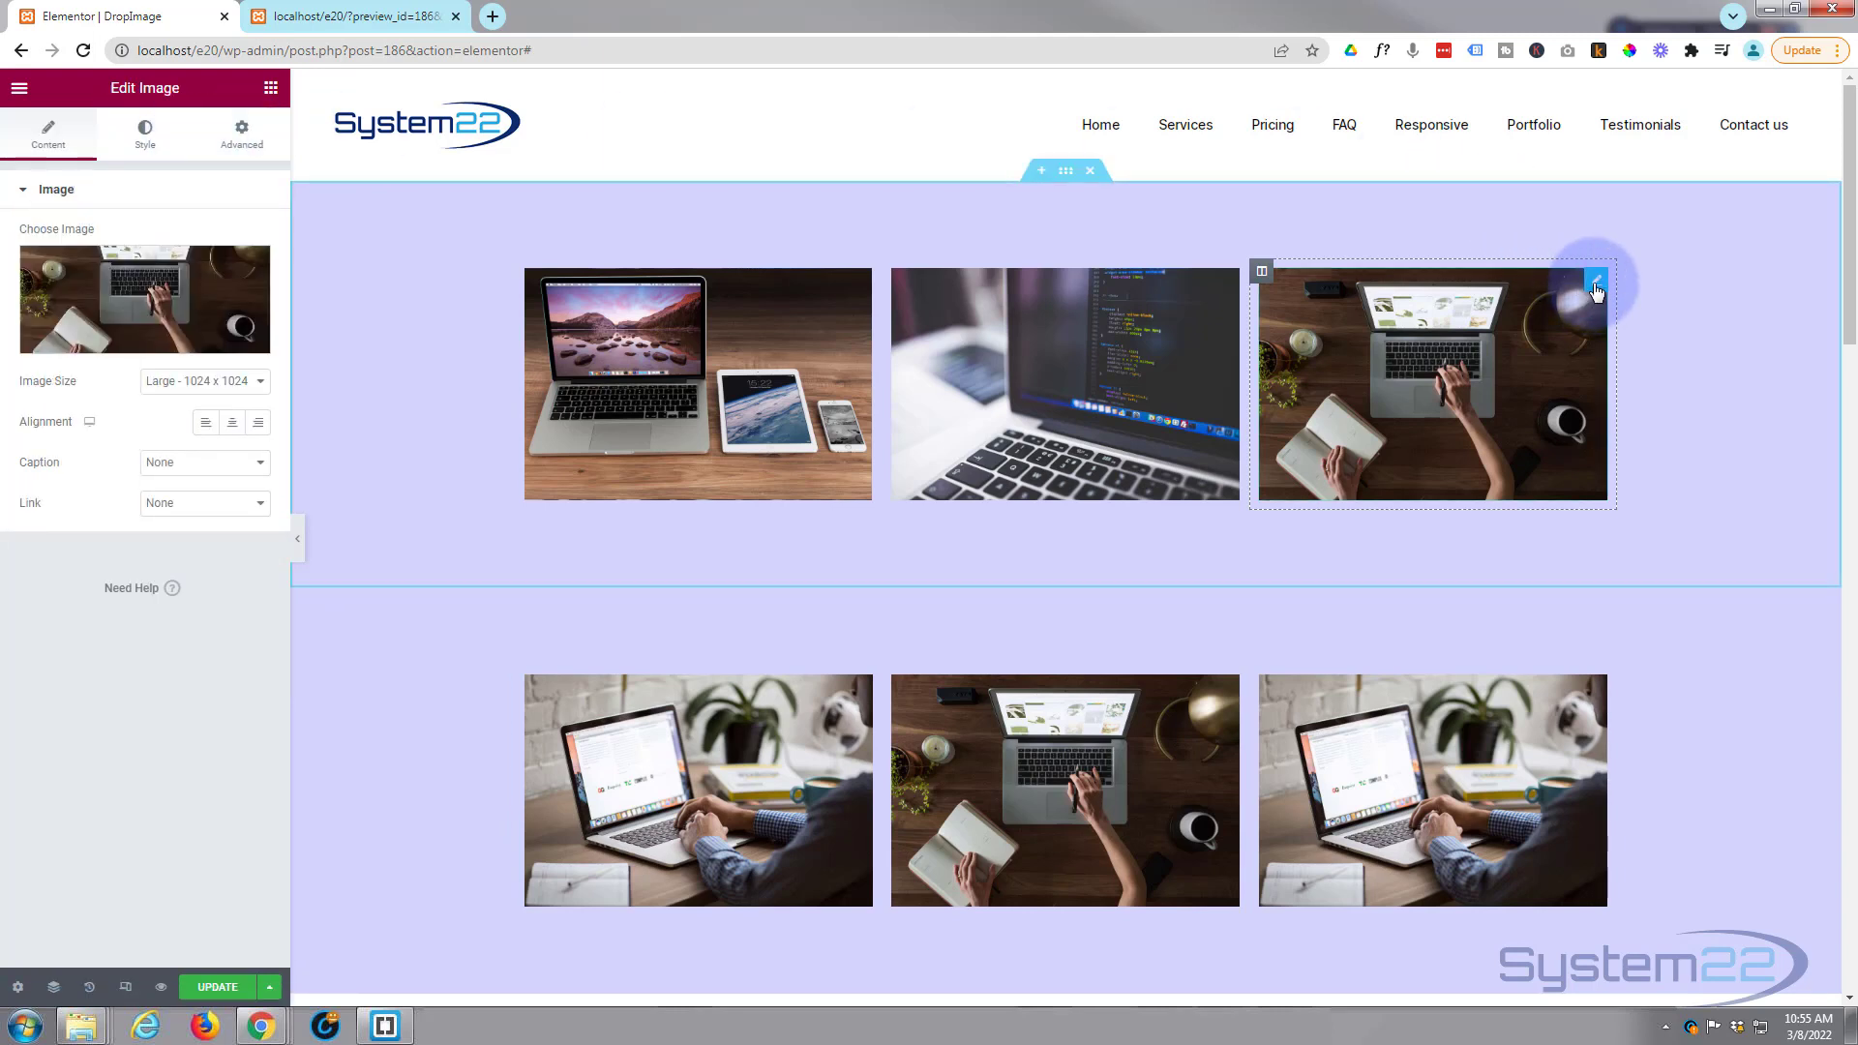
pyautogui.click(241, 147)
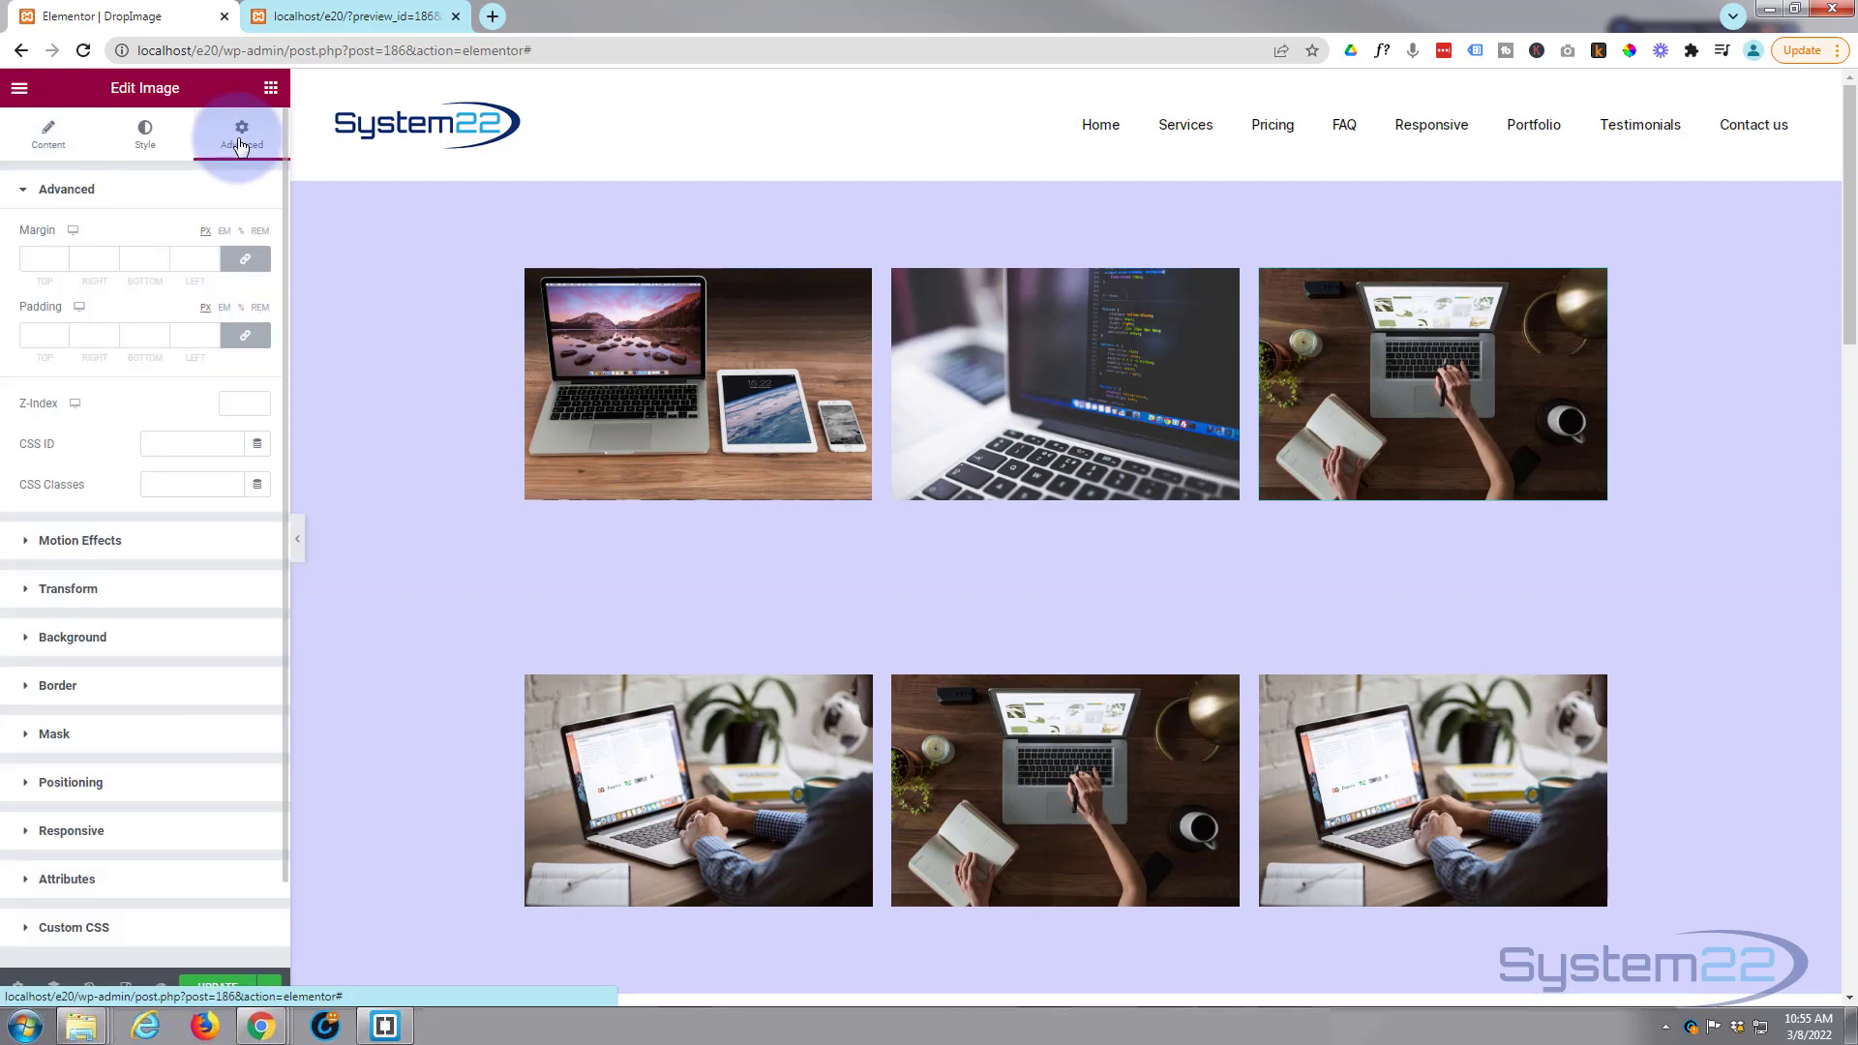
pyautogui.click(28, 594)
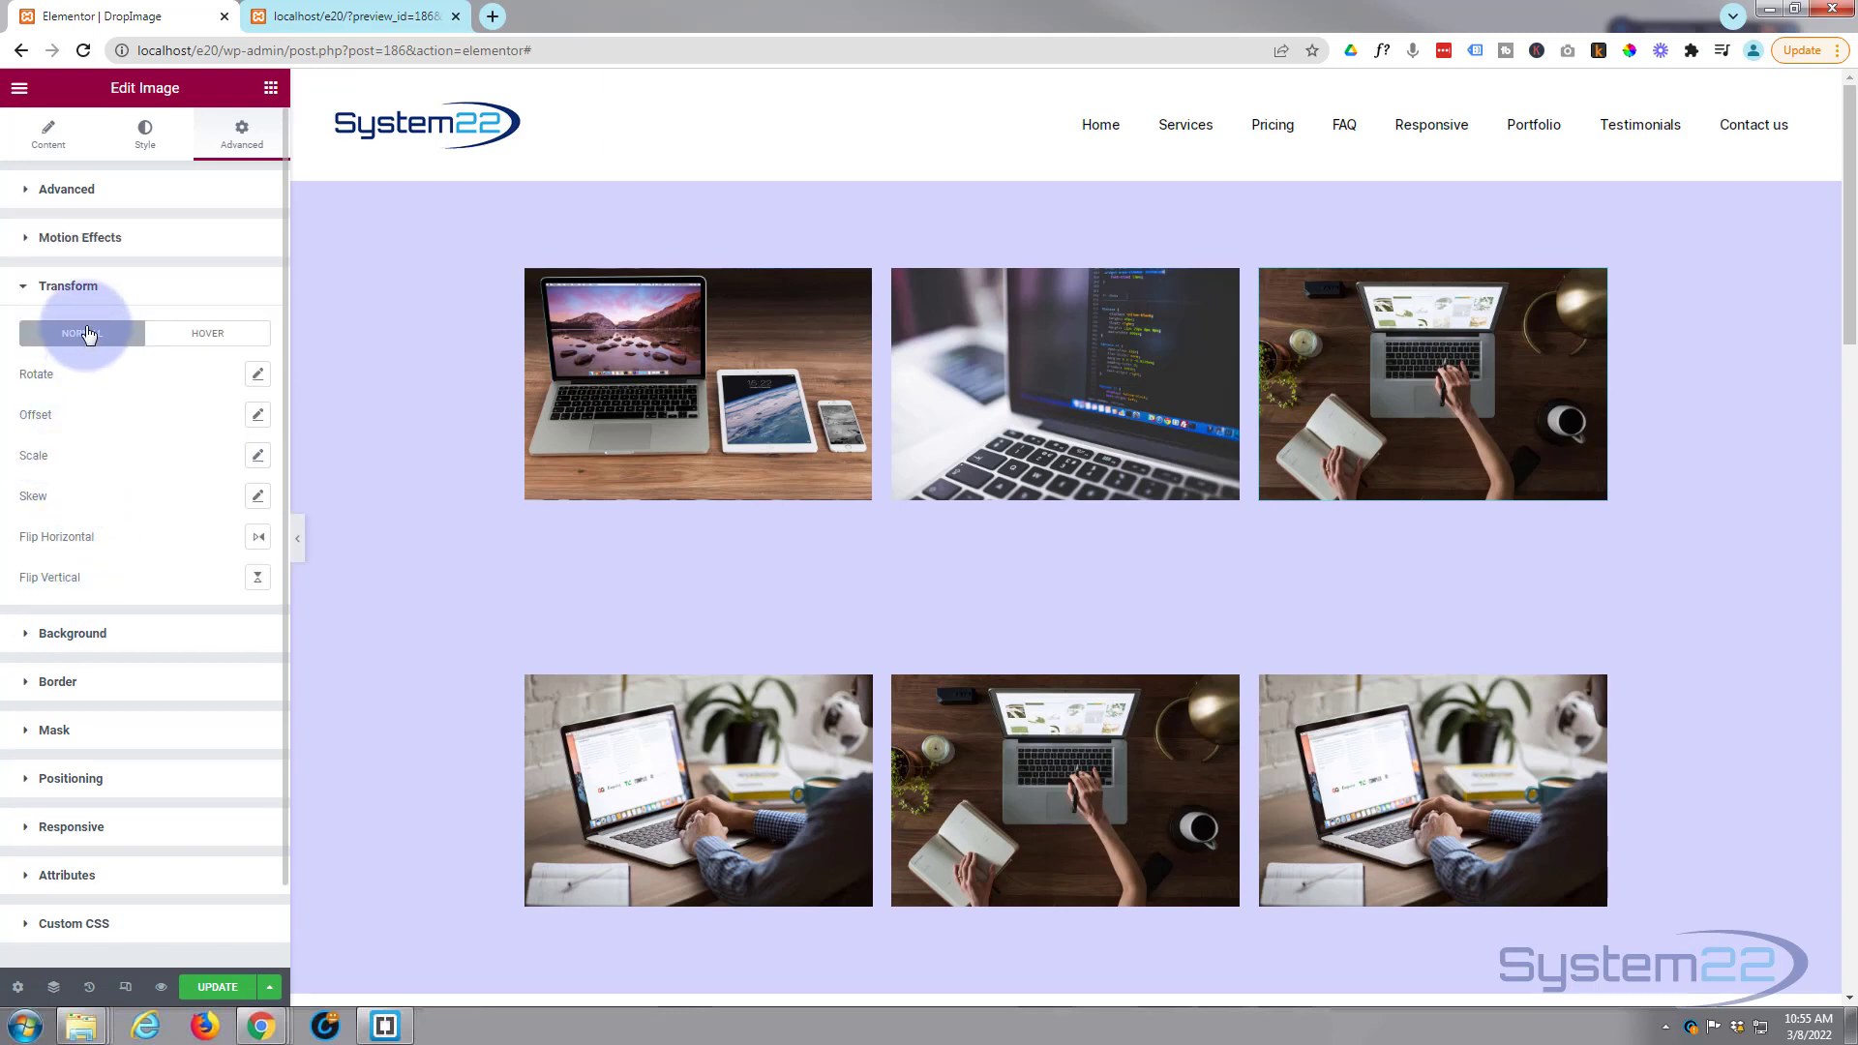
pyautogui.click(256, 457)
pyautogui.moveTo(39, 569); pyautogui.dragTo(121, 568)
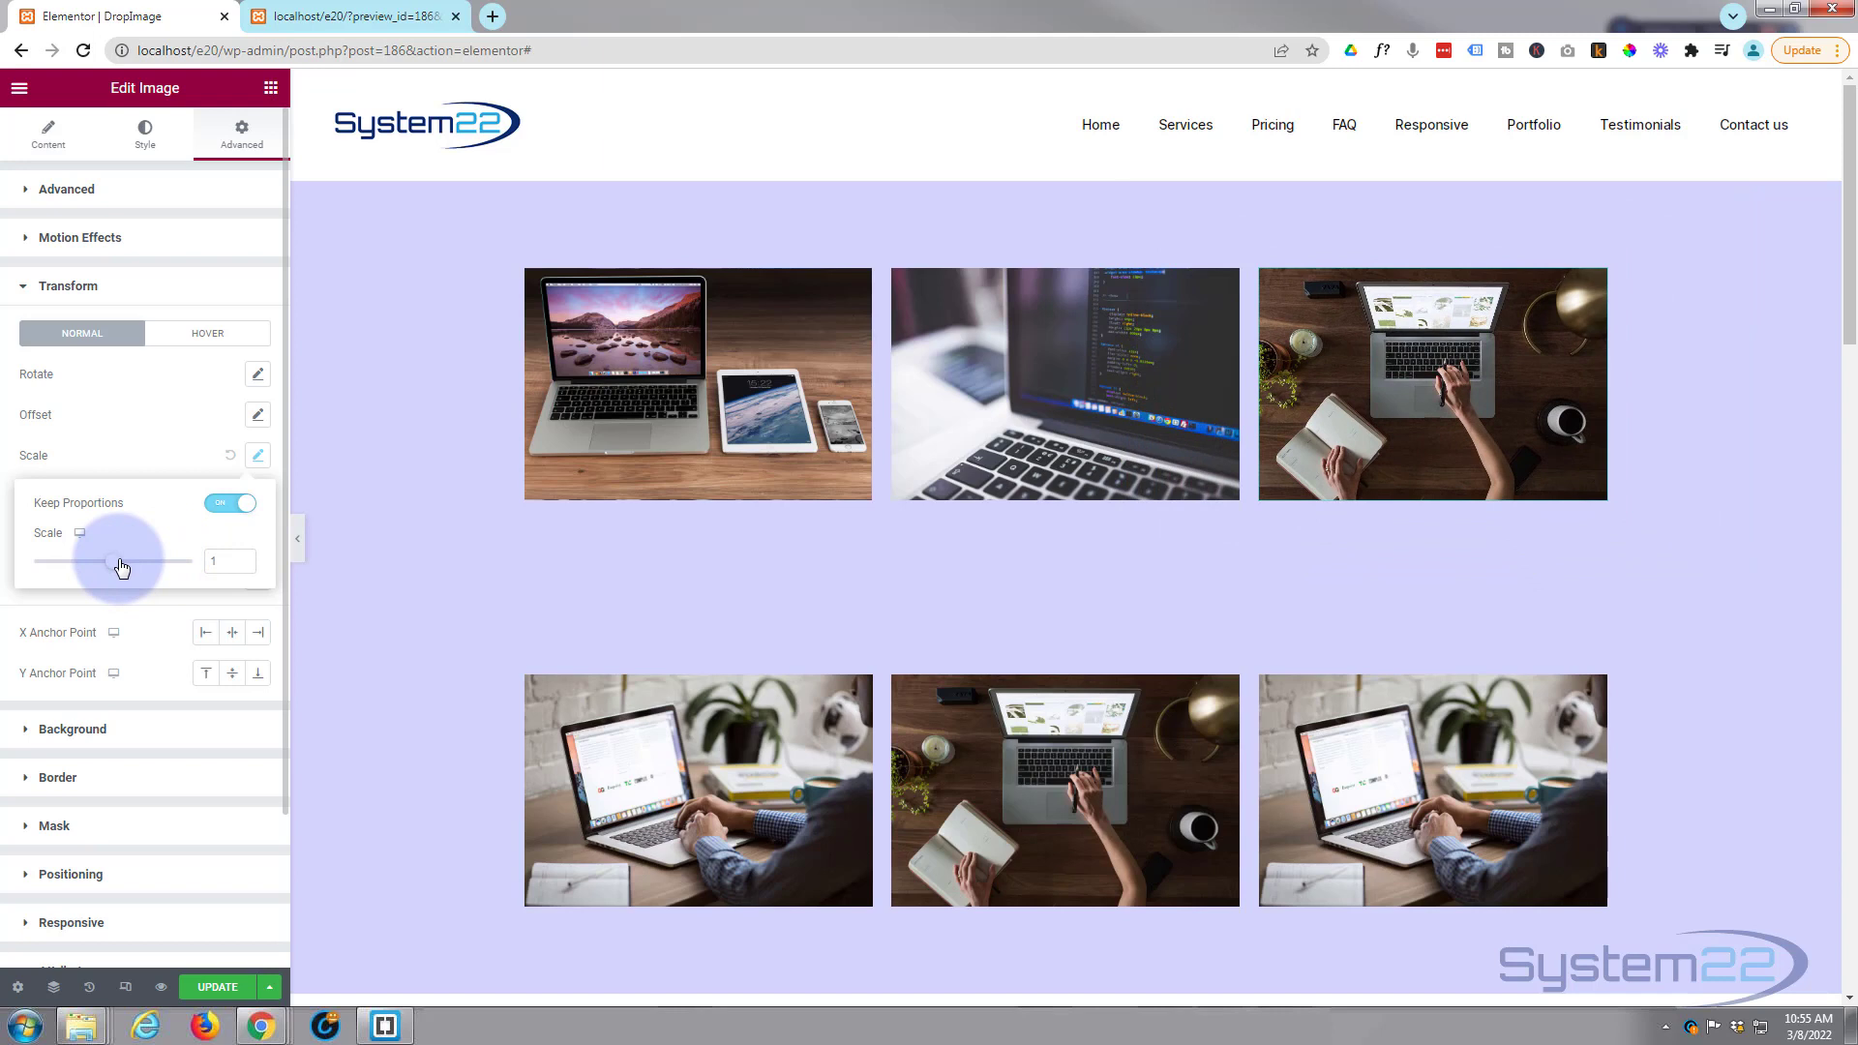
# Set the third image's transform scale to 0.3 for its hover state.
pyautogui.click(209, 334)
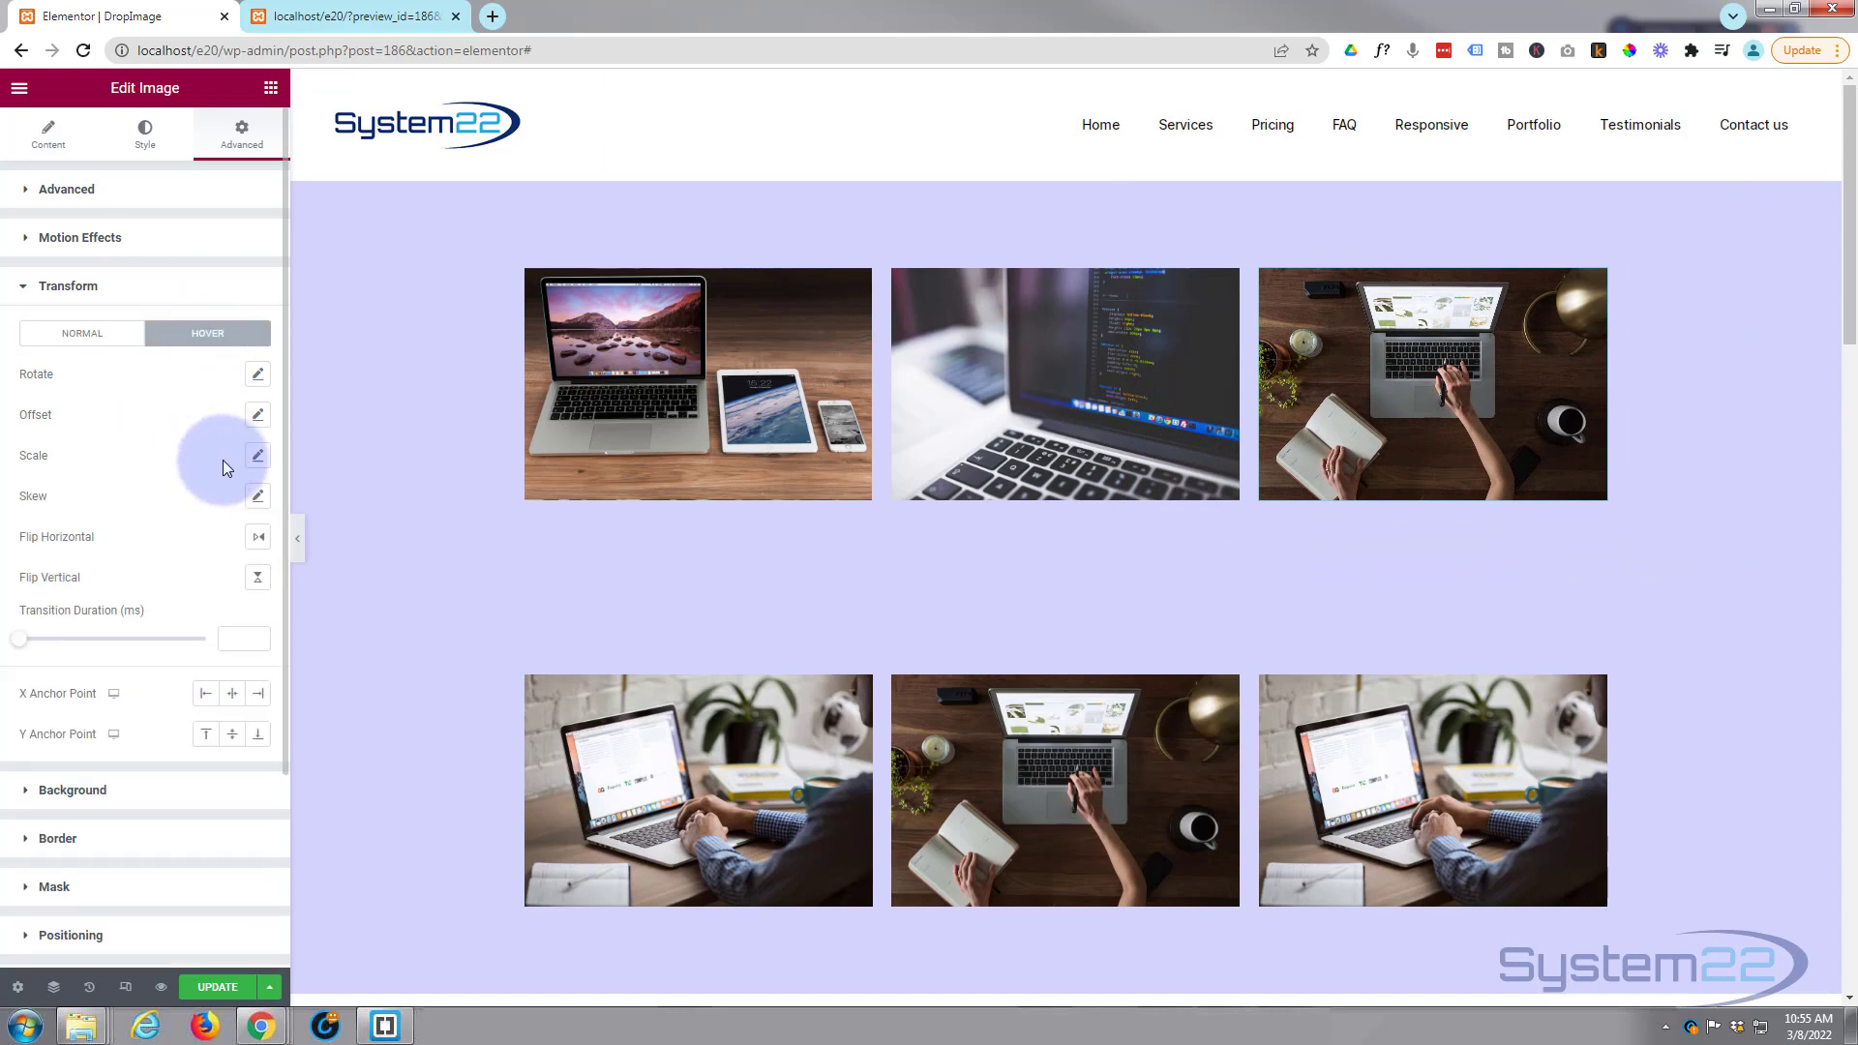
pyautogui.click(258, 455)
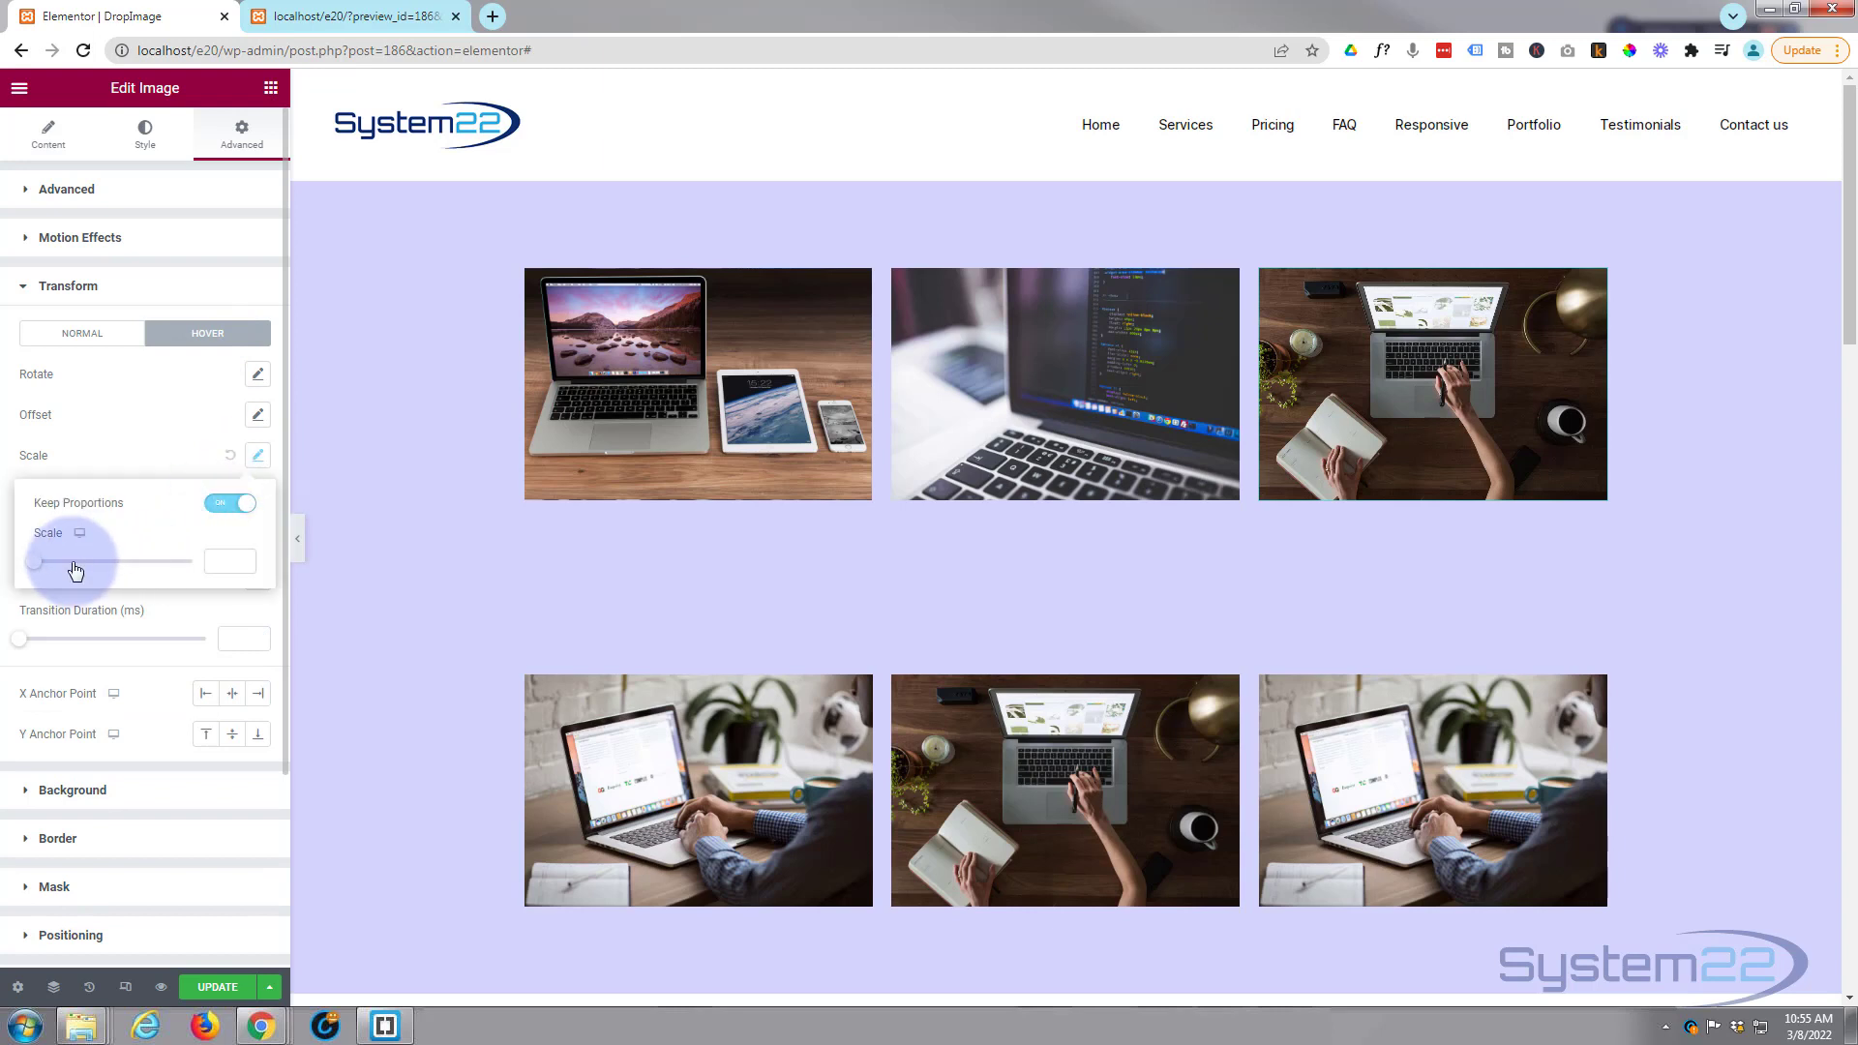
pyautogui.moveTo(36, 571); pyautogui.dragTo(59, 568)
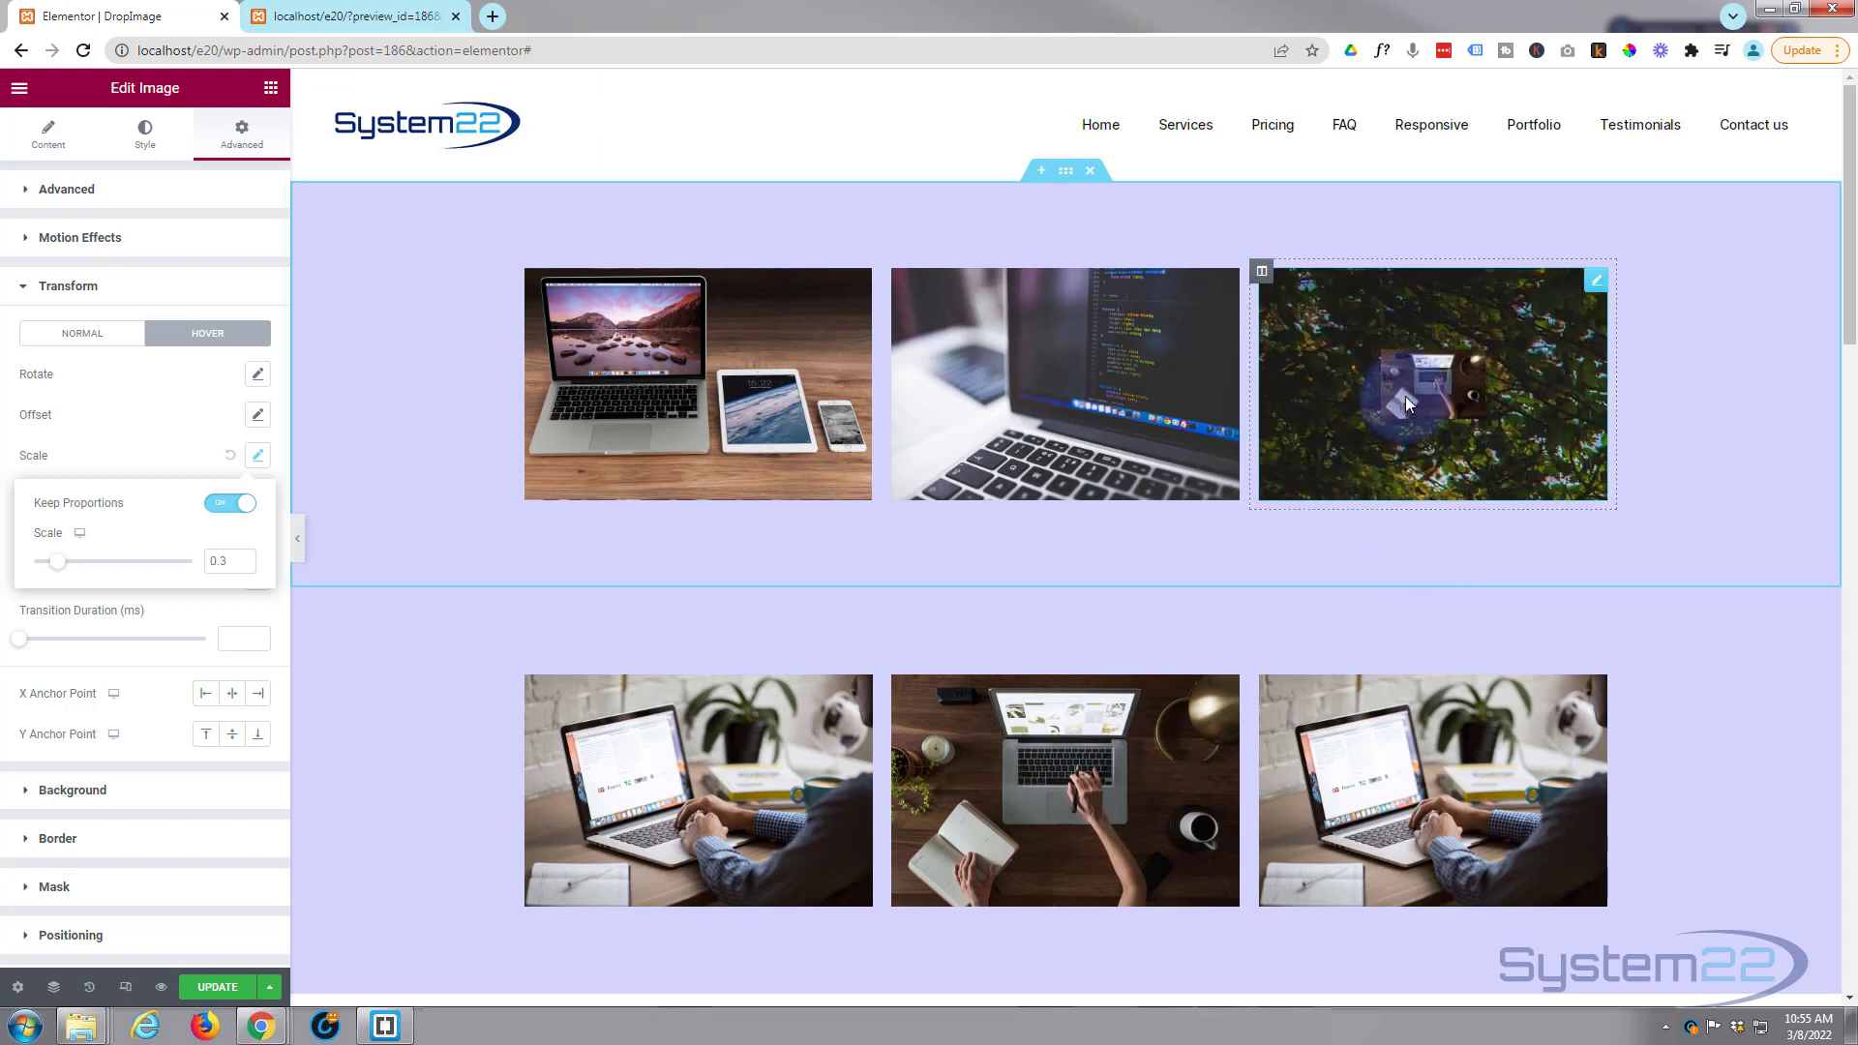
# Set the third column's background image size to Cover.
pyautogui.click(1261, 272)
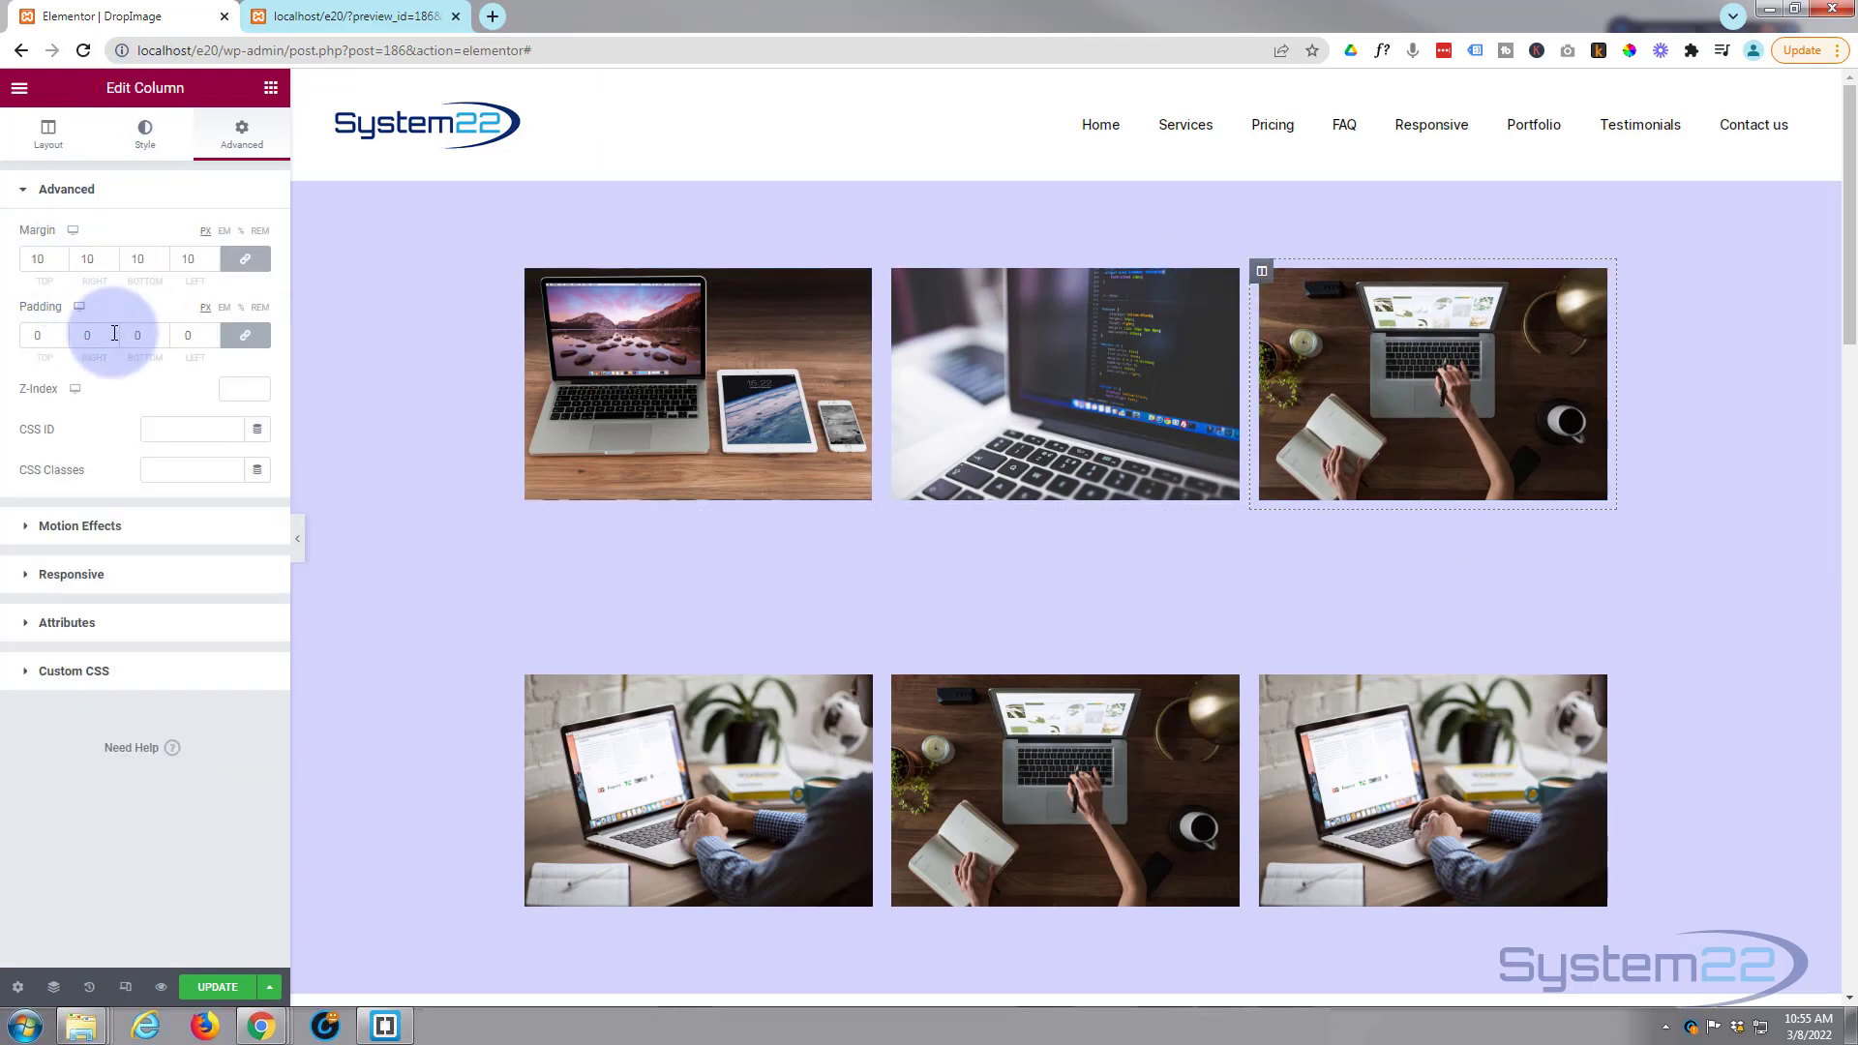
pyautogui.click(147, 137)
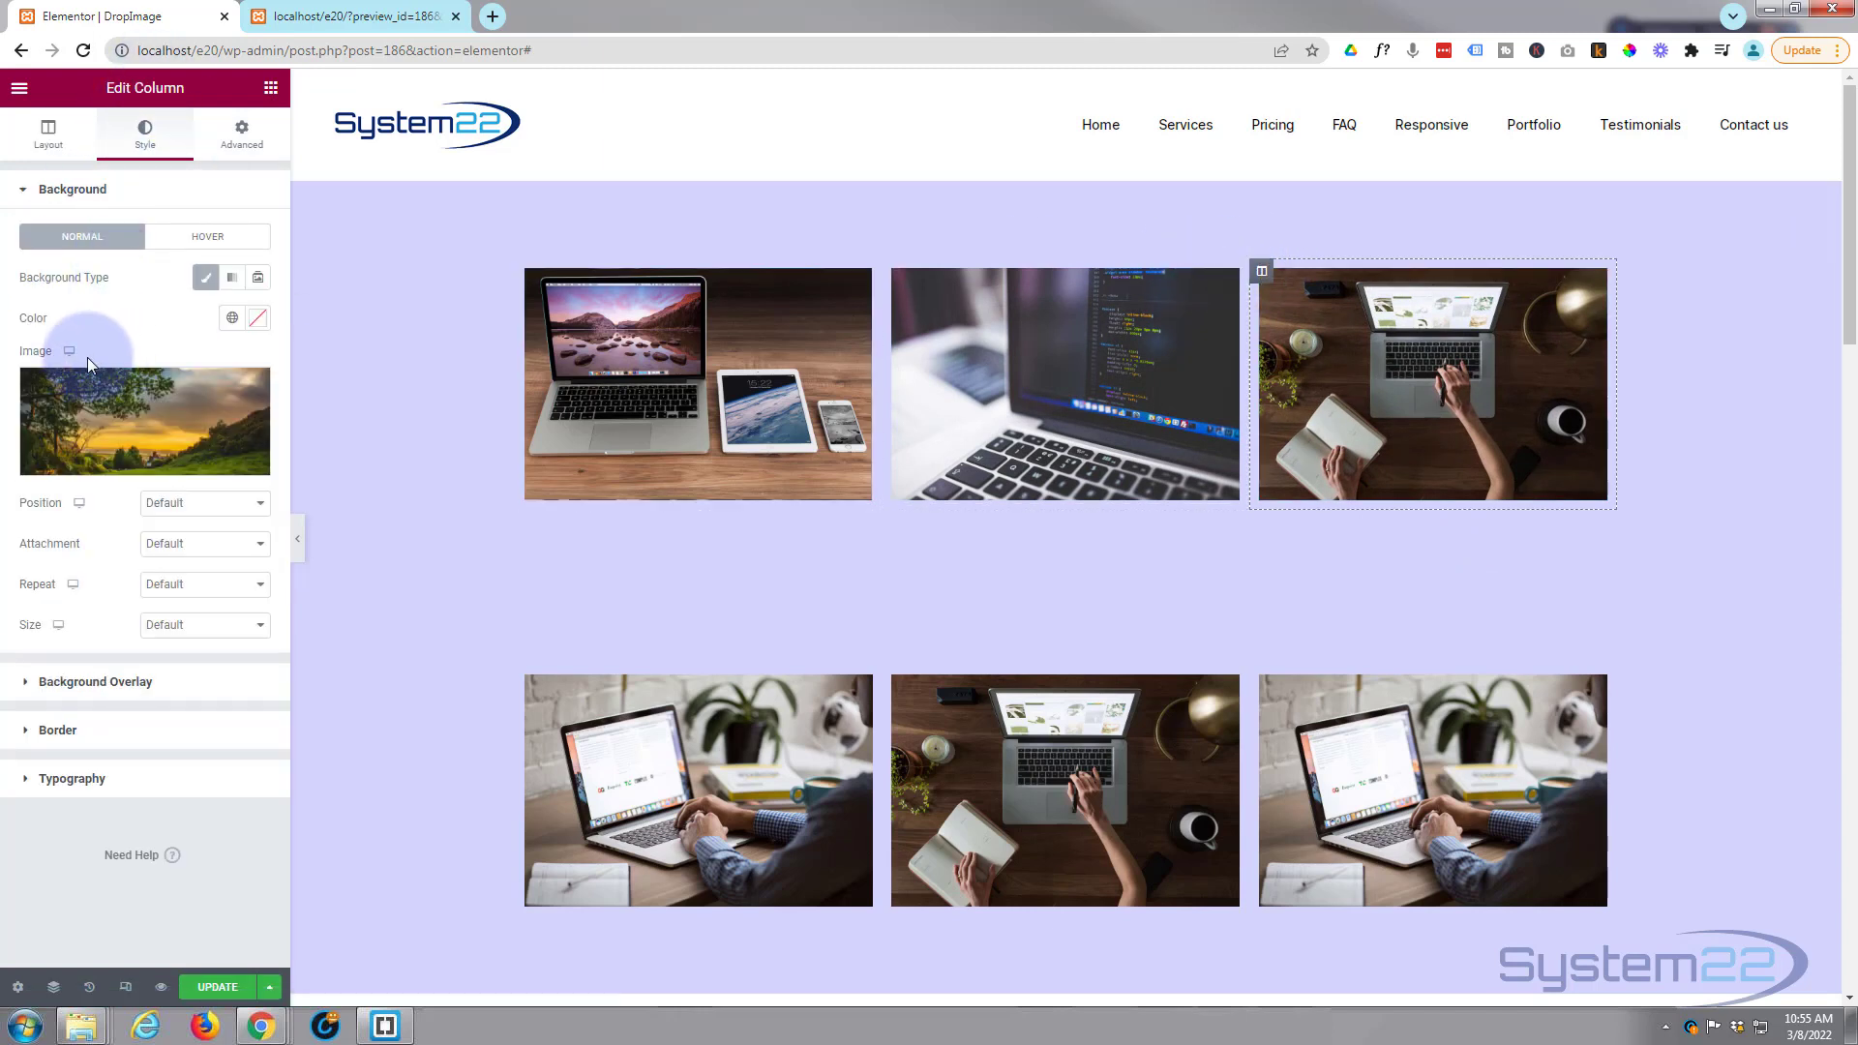
pyautogui.click(184, 626)
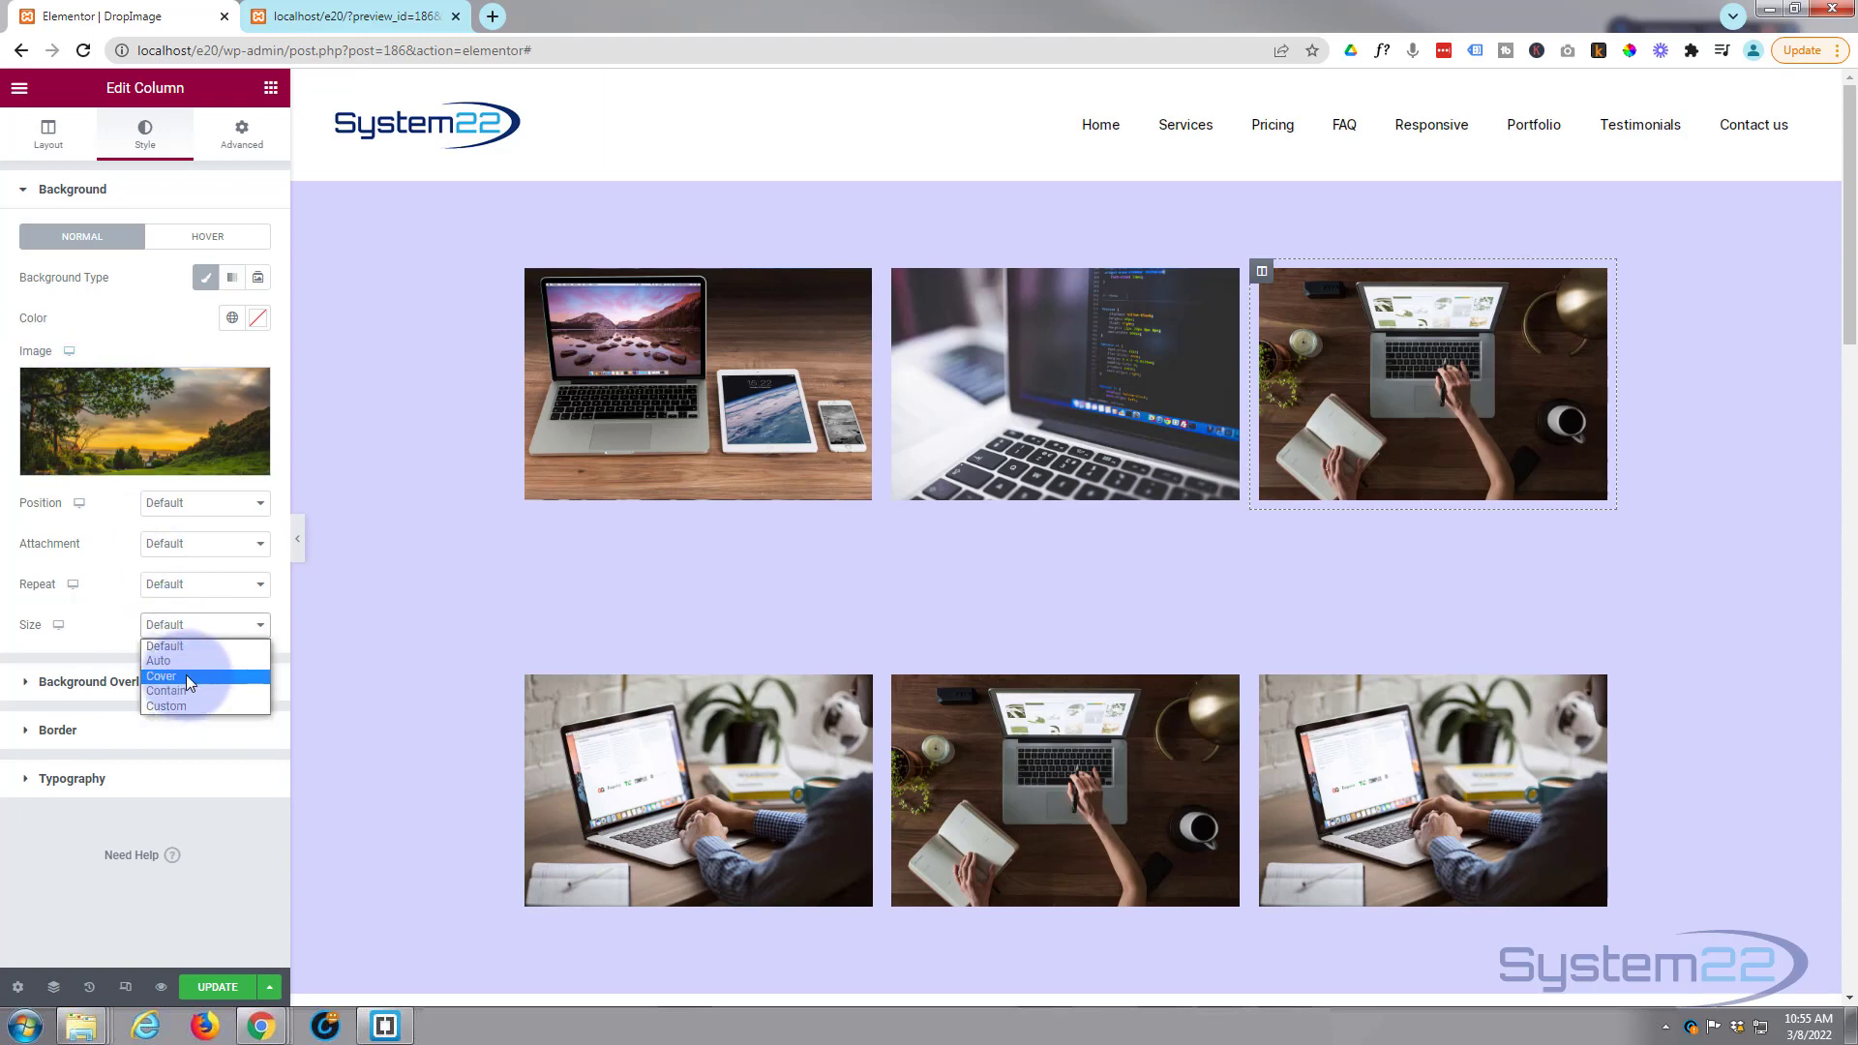
pyautogui.click(185, 675)
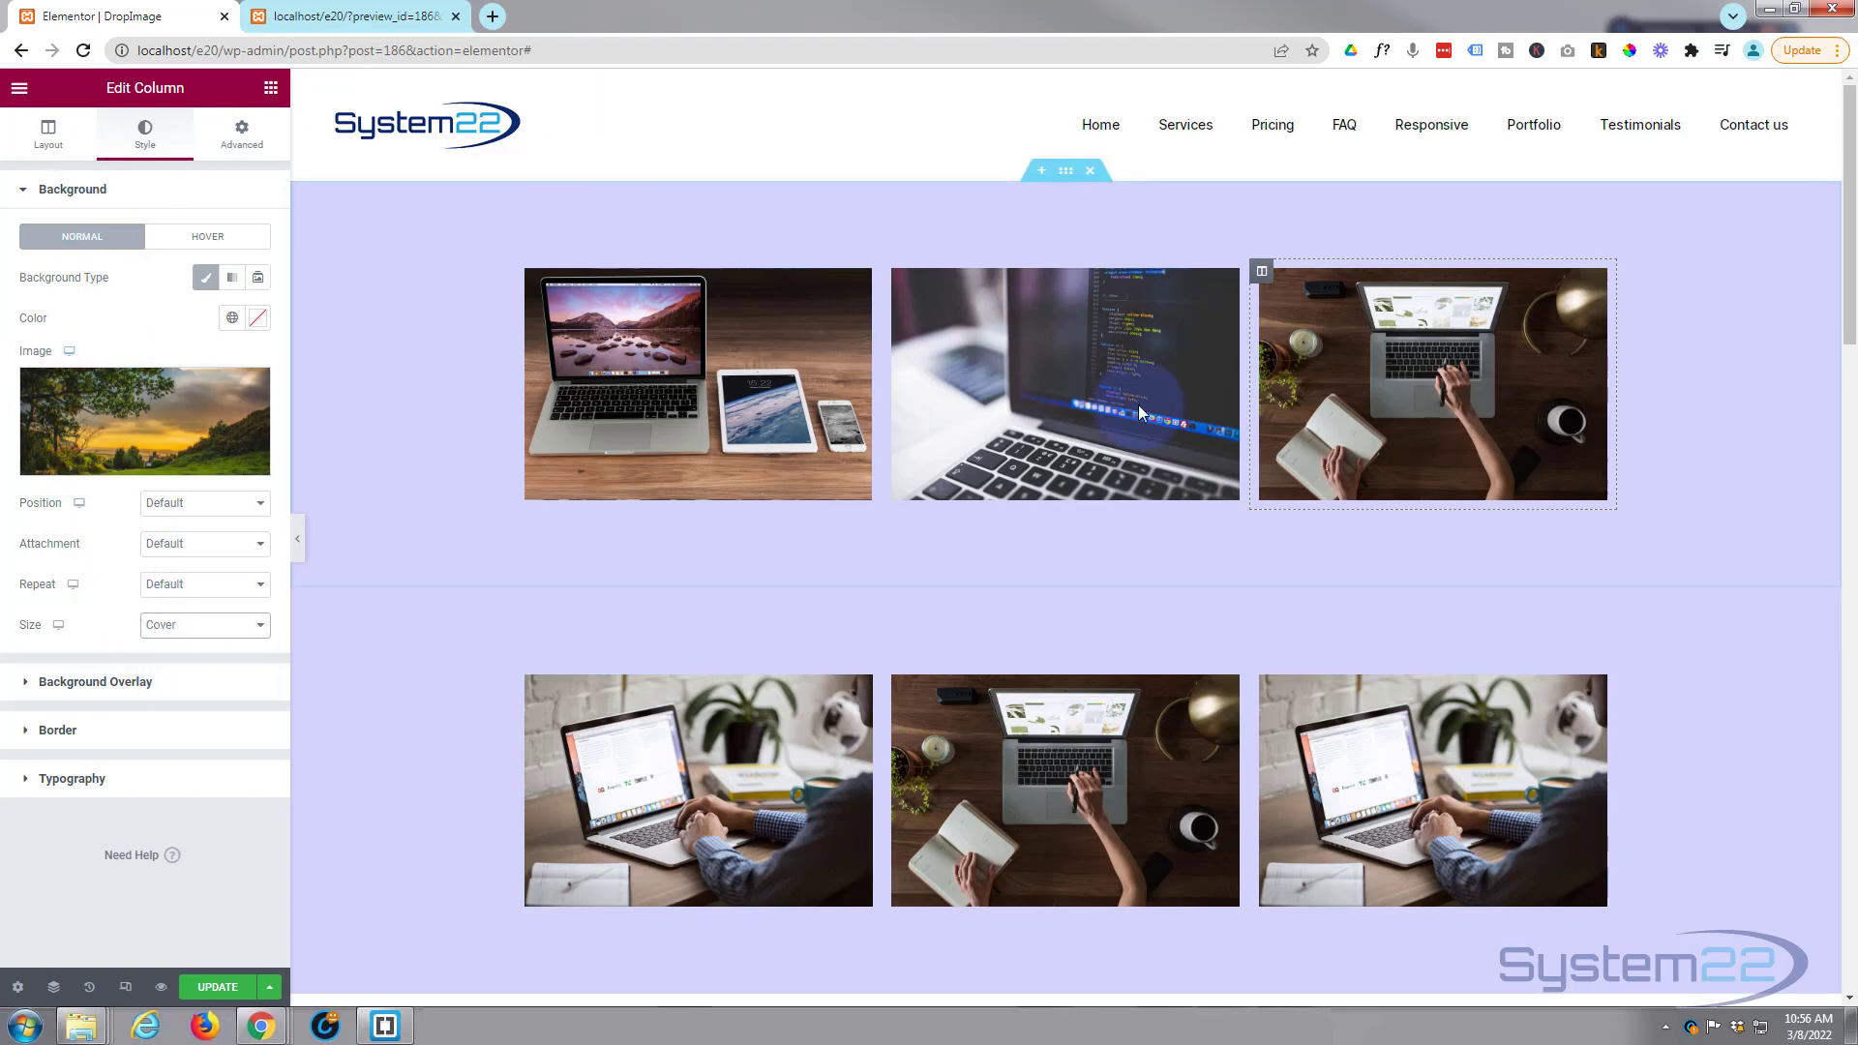
# Set the third image's opacity to 1 for its normal state.
pyautogui.click(1598, 281)
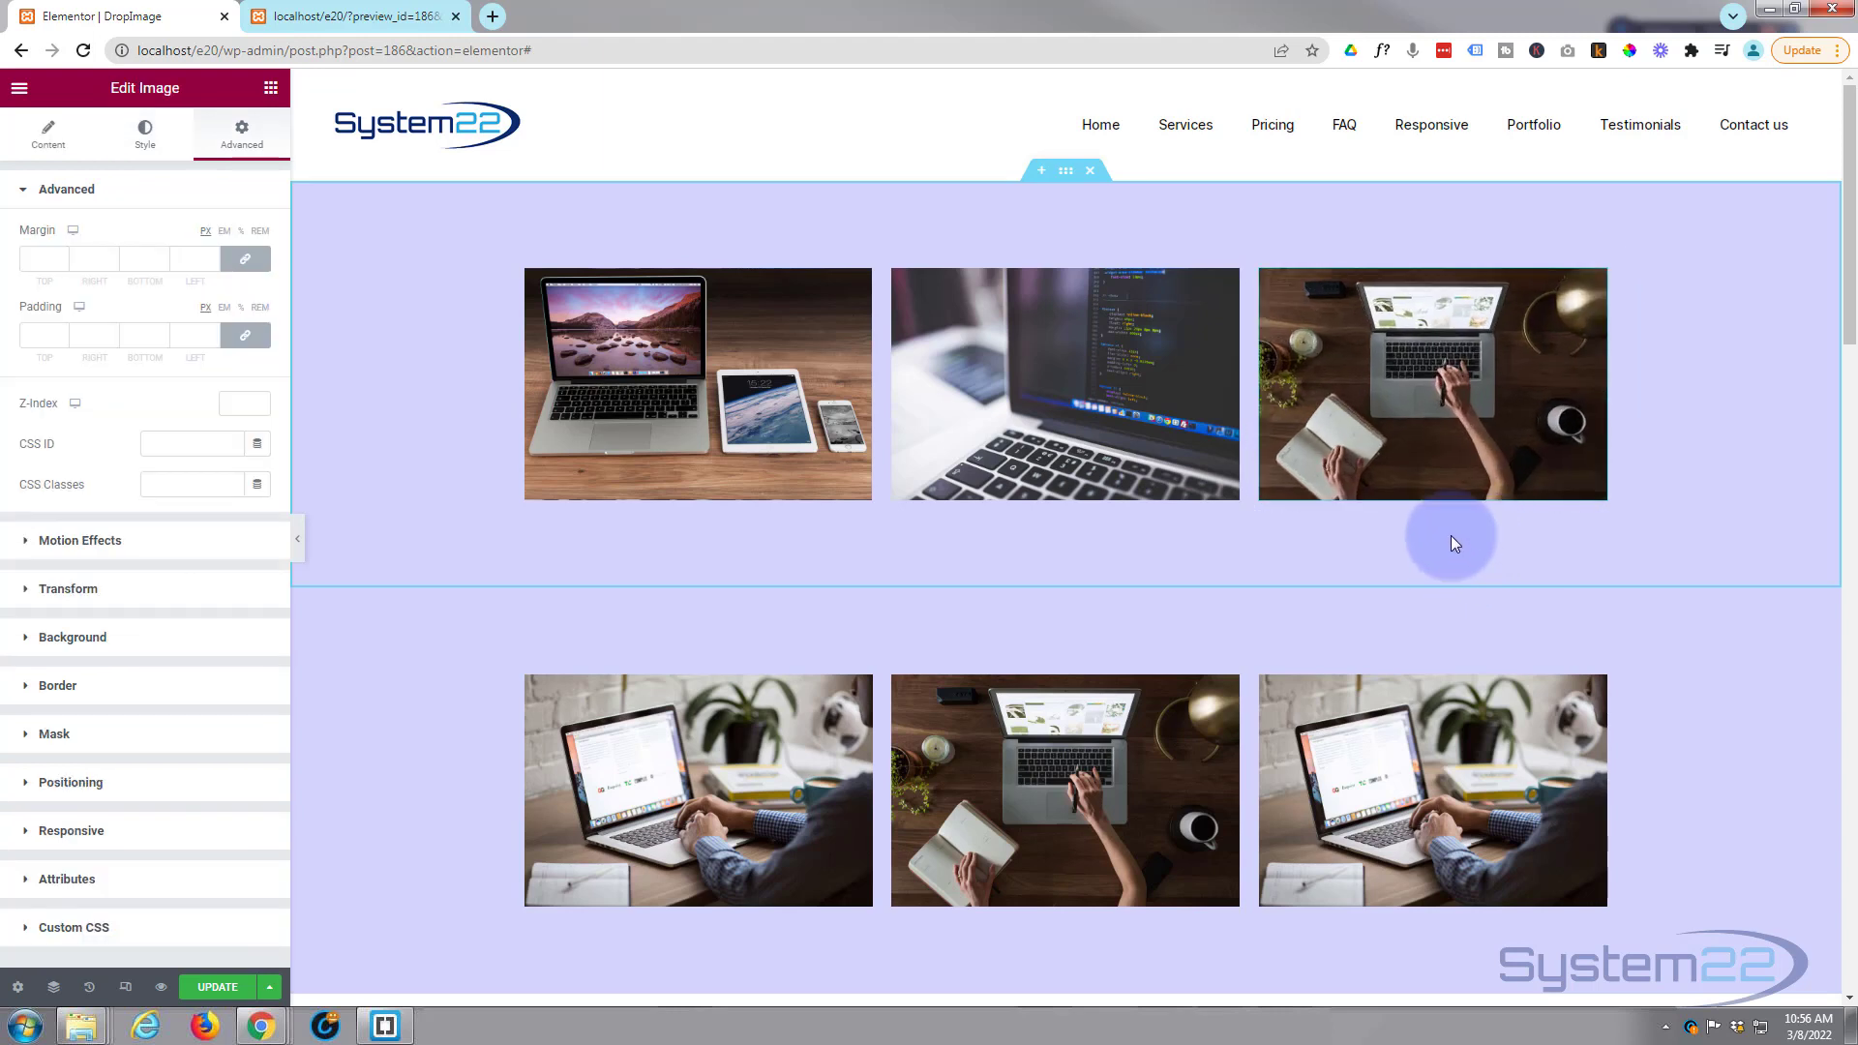
pyautogui.moveTo(1435, 410)
pyautogui.mouseDown()
pyautogui.moveTo(1467, 571)
pyautogui.moveTo(1421, 393)
pyautogui.moveTo(1447, 559)
pyautogui.mouseUp()
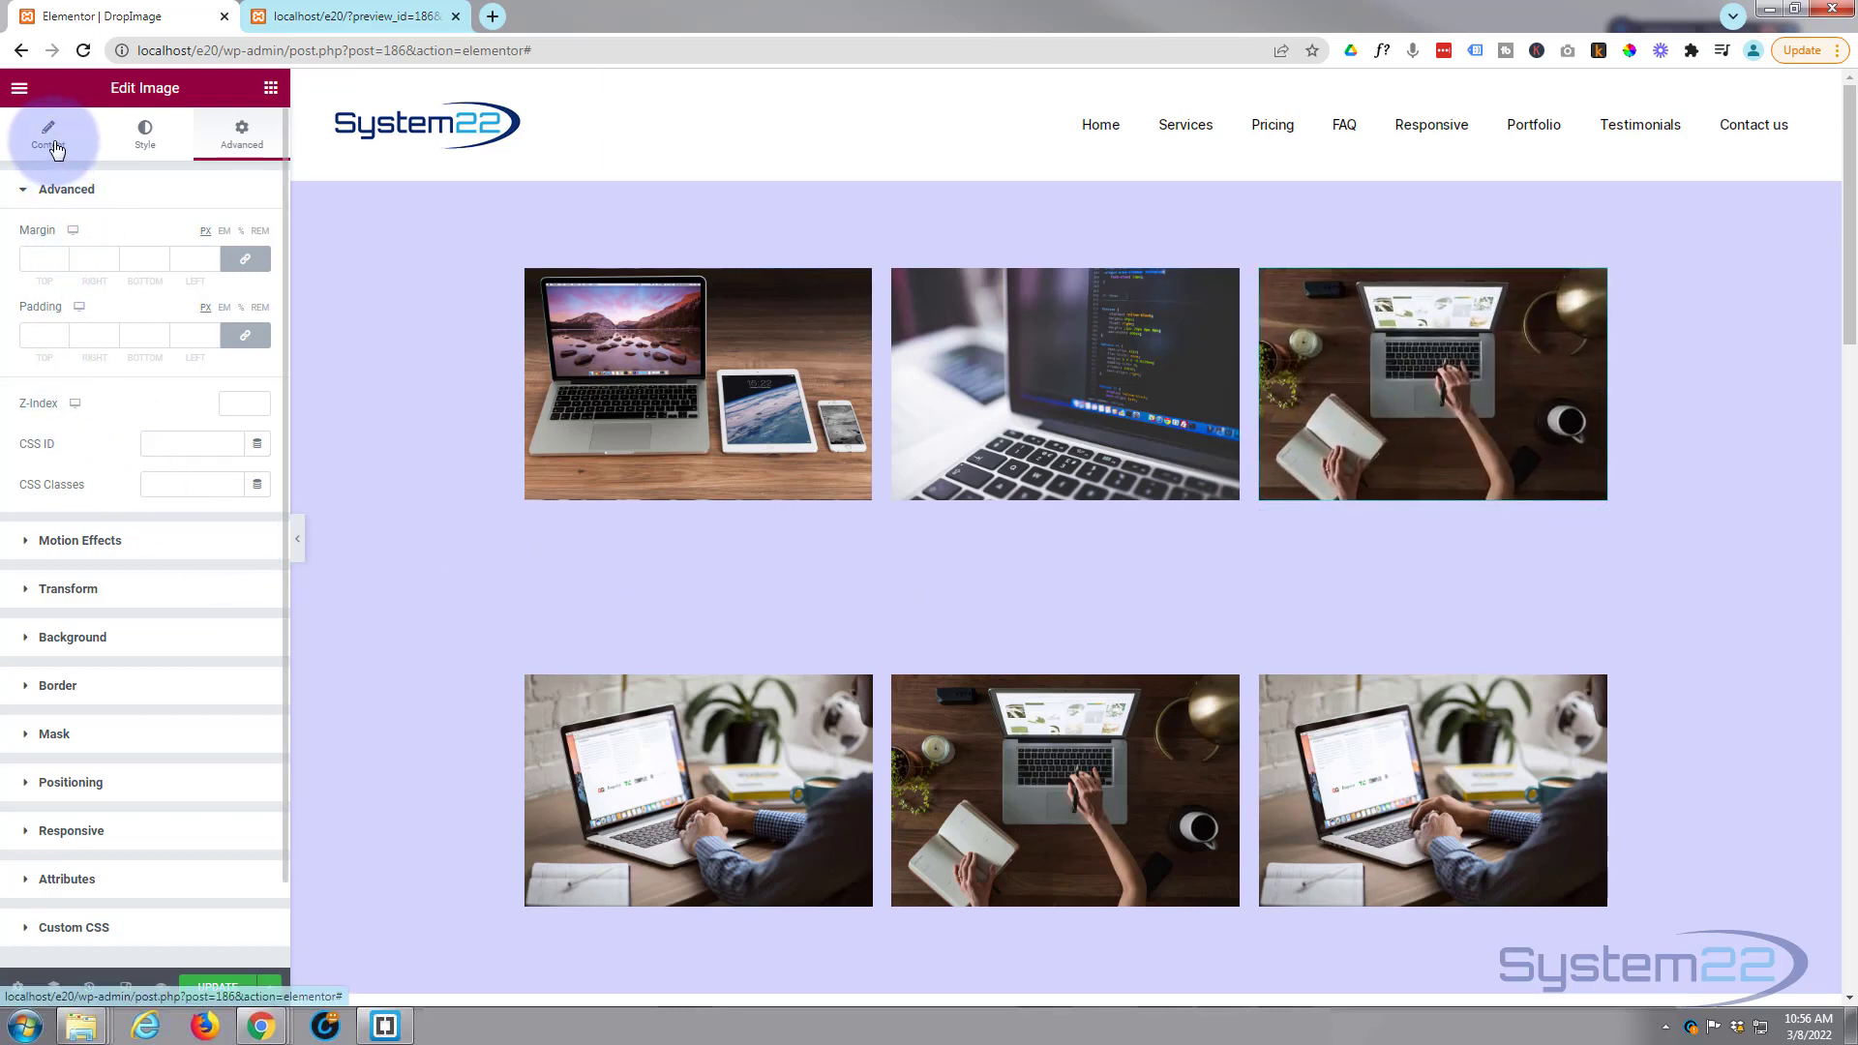
pyautogui.click(135, 143)
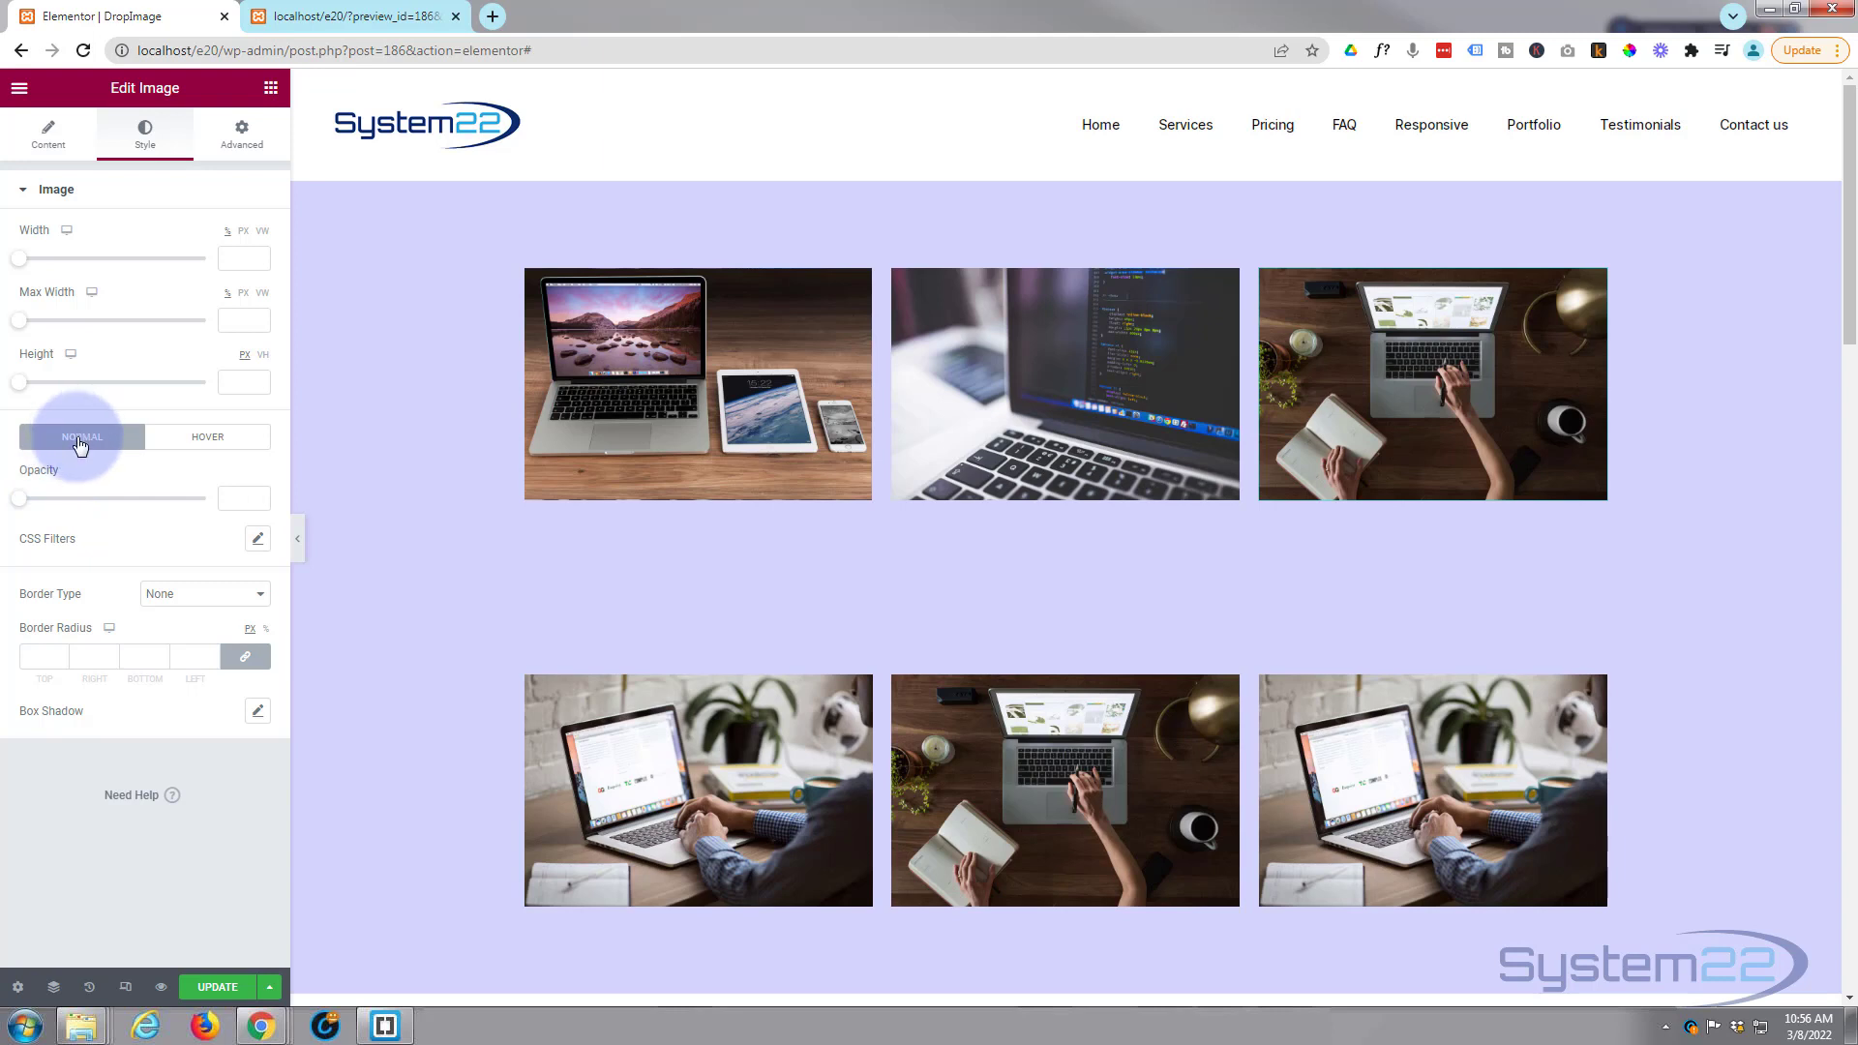
pyautogui.moveTo(19, 498); pyautogui.dragTo(213, 501)
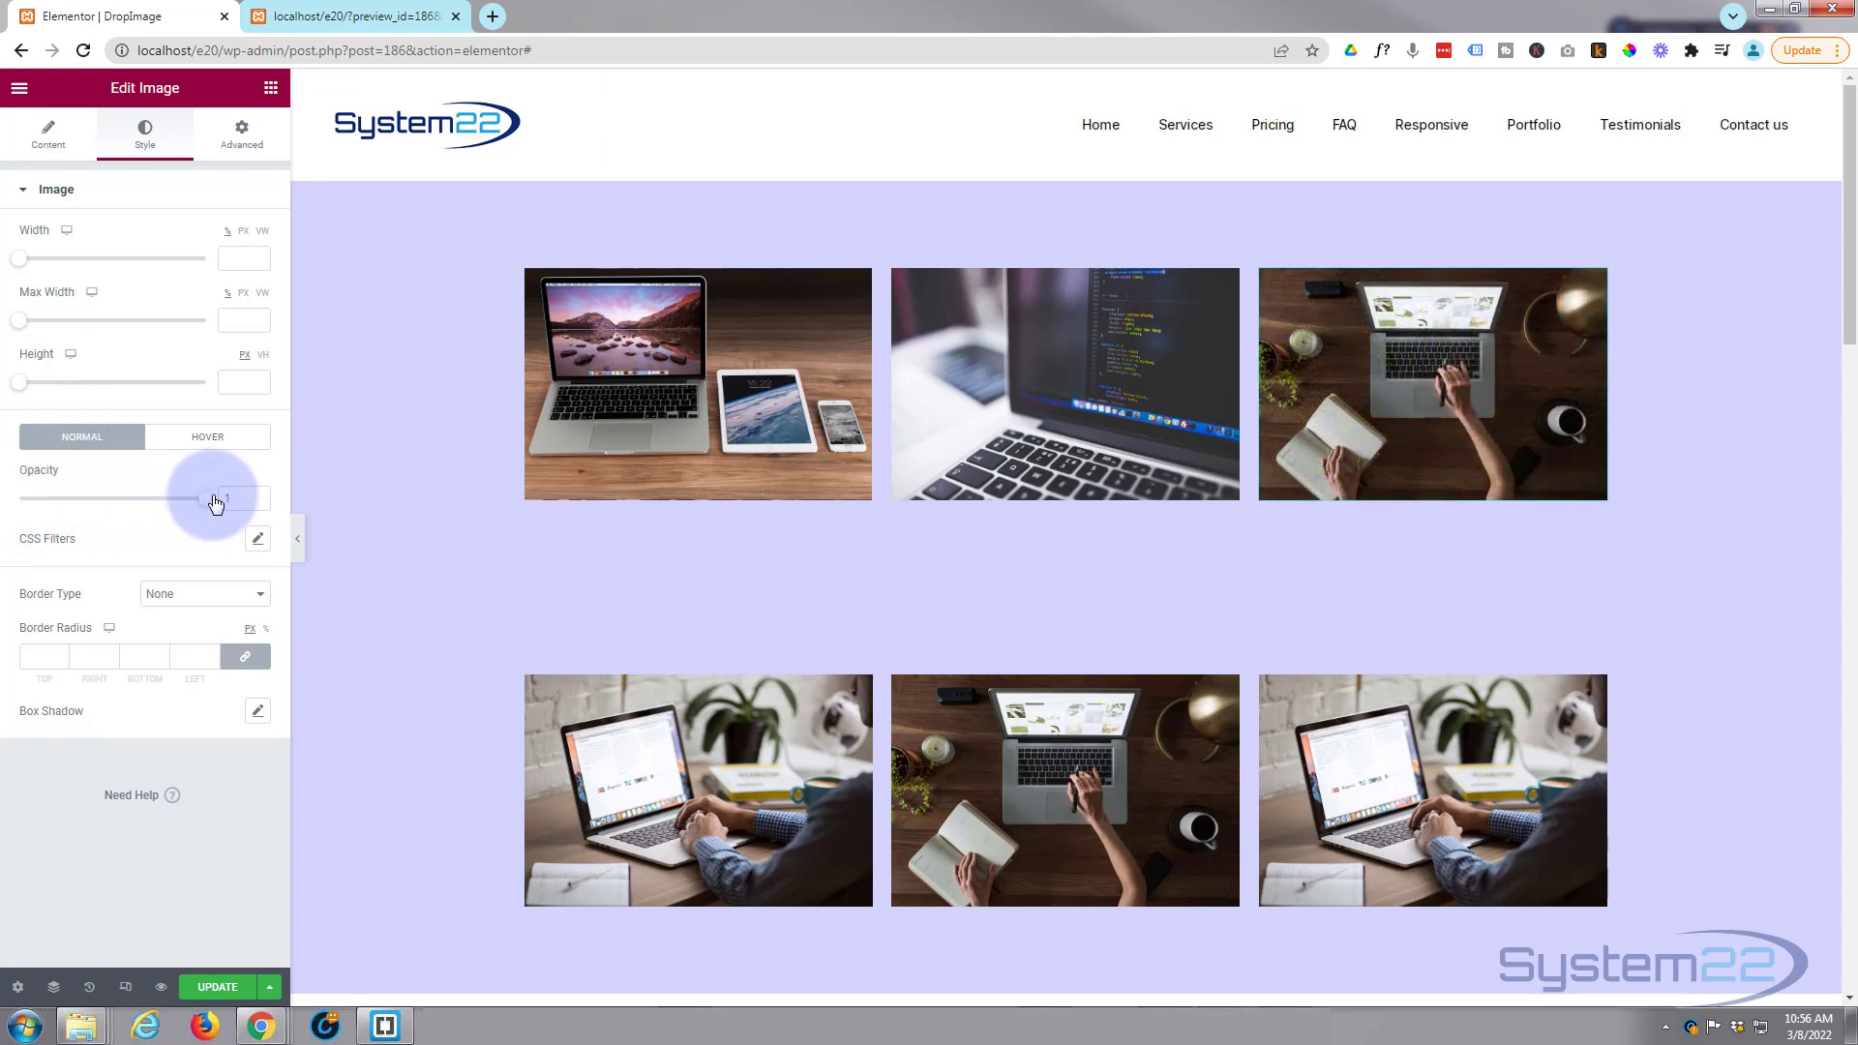
# Set the third image's hover opacity to 0 and its hover transition duration to 1.
pyautogui.click(219, 441)
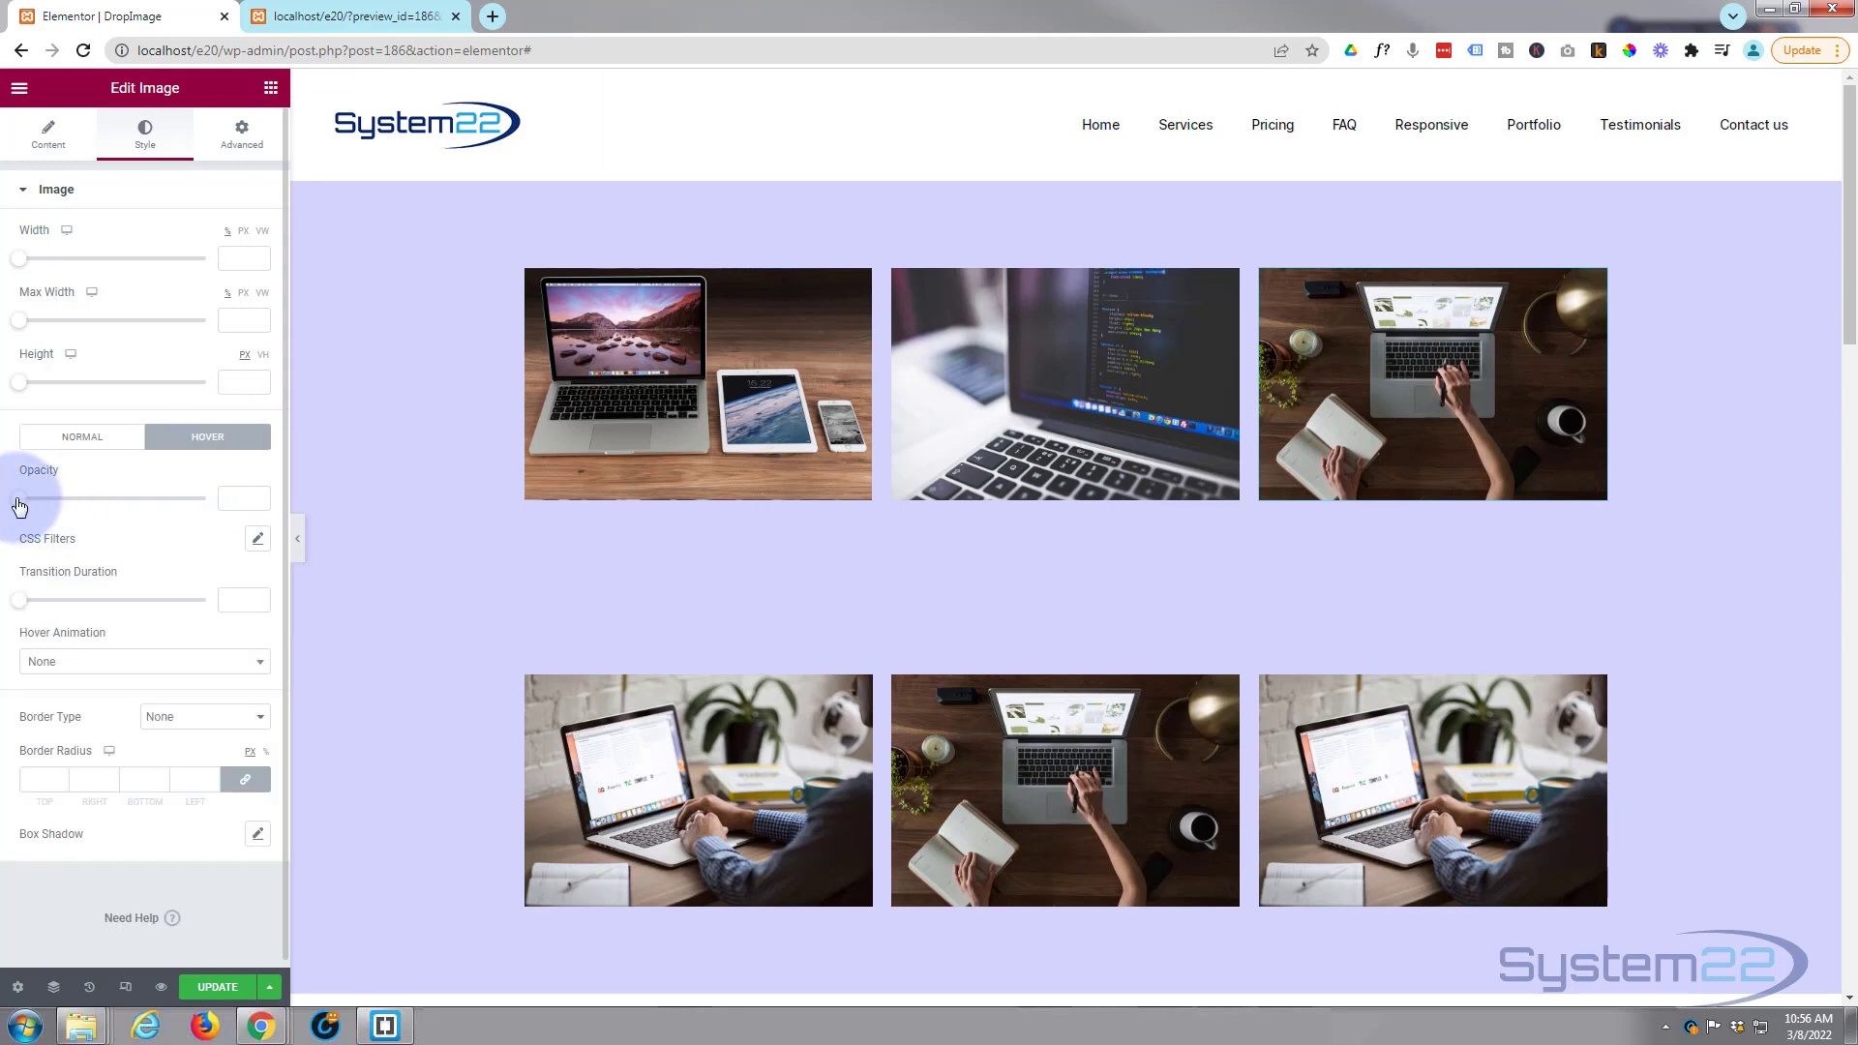
pyautogui.moveTo(20, 505); pyautogui.dragTo(21, 504)
pyautogui.moveTo(244, 495); pyautogui.dragTo(195, 498)
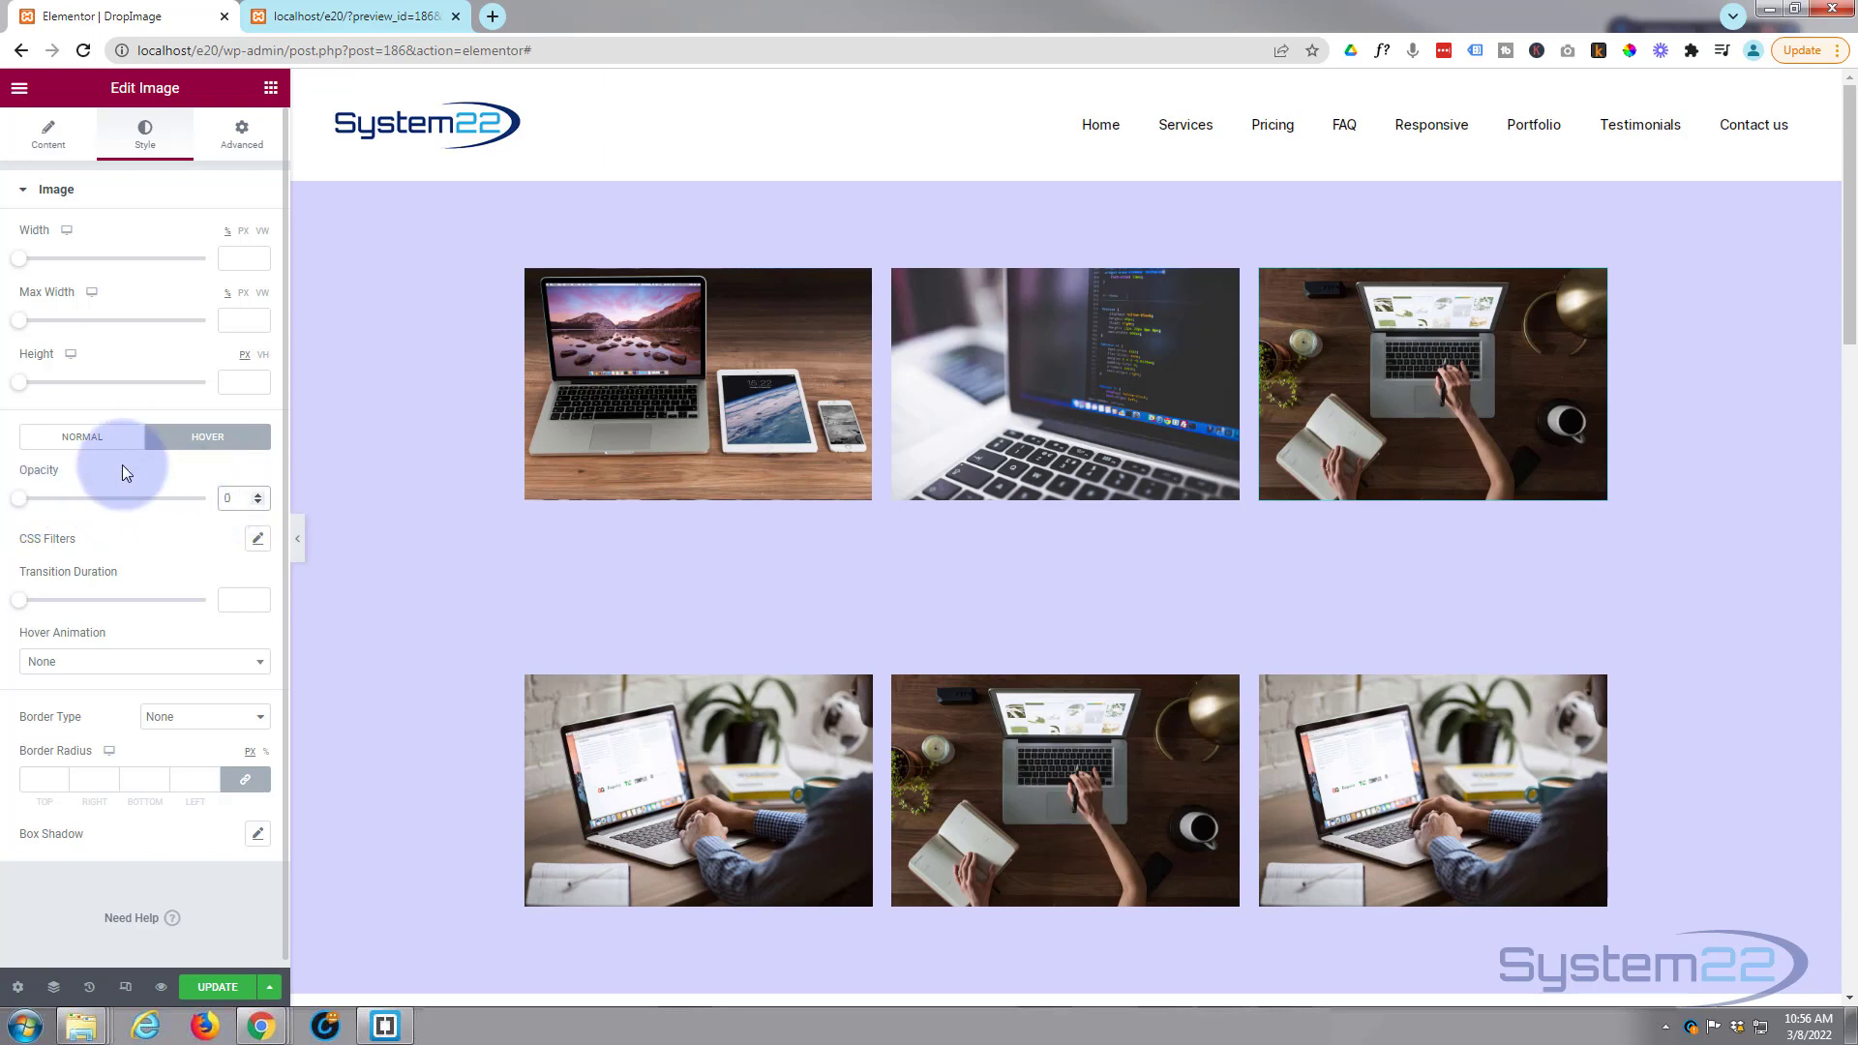
pyautogui.moveTo(20, 607); pyautogui.dragTo(82, 607)
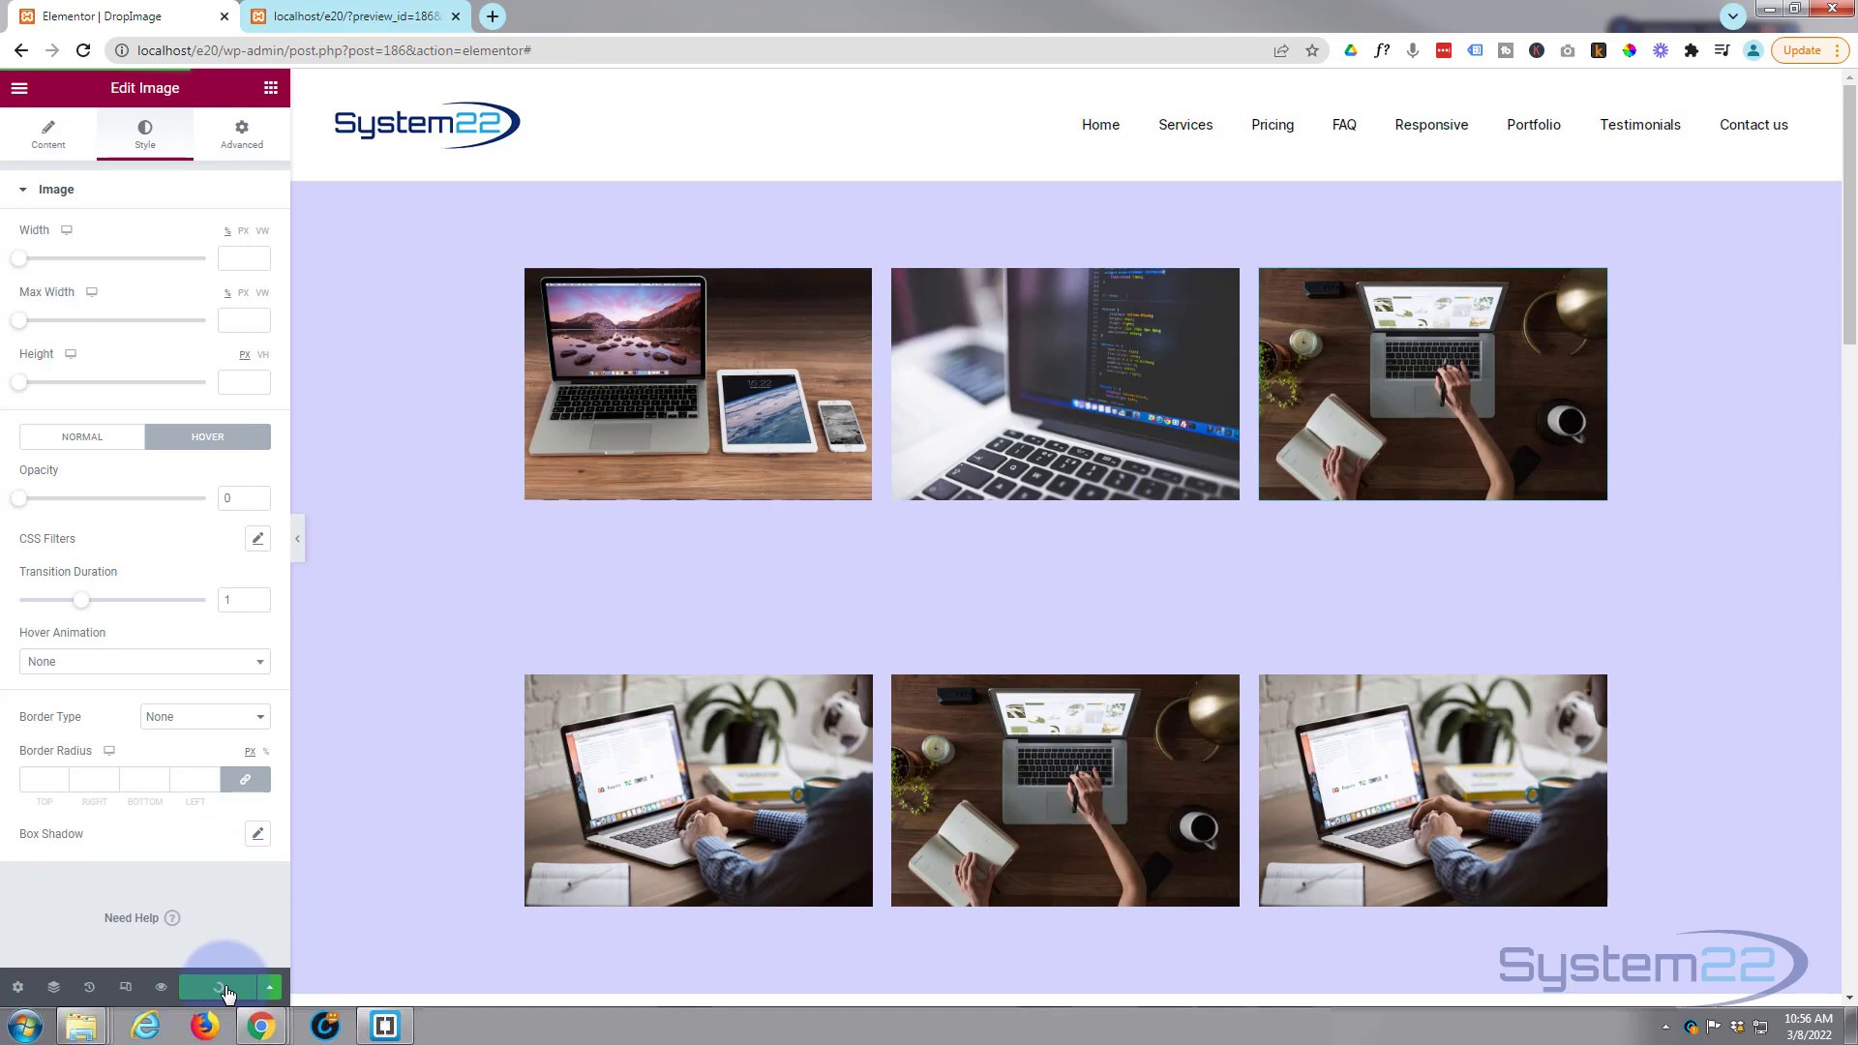
# Check the hover effects of the top row's images in the page preview.
pyautogui.click(356, 18)
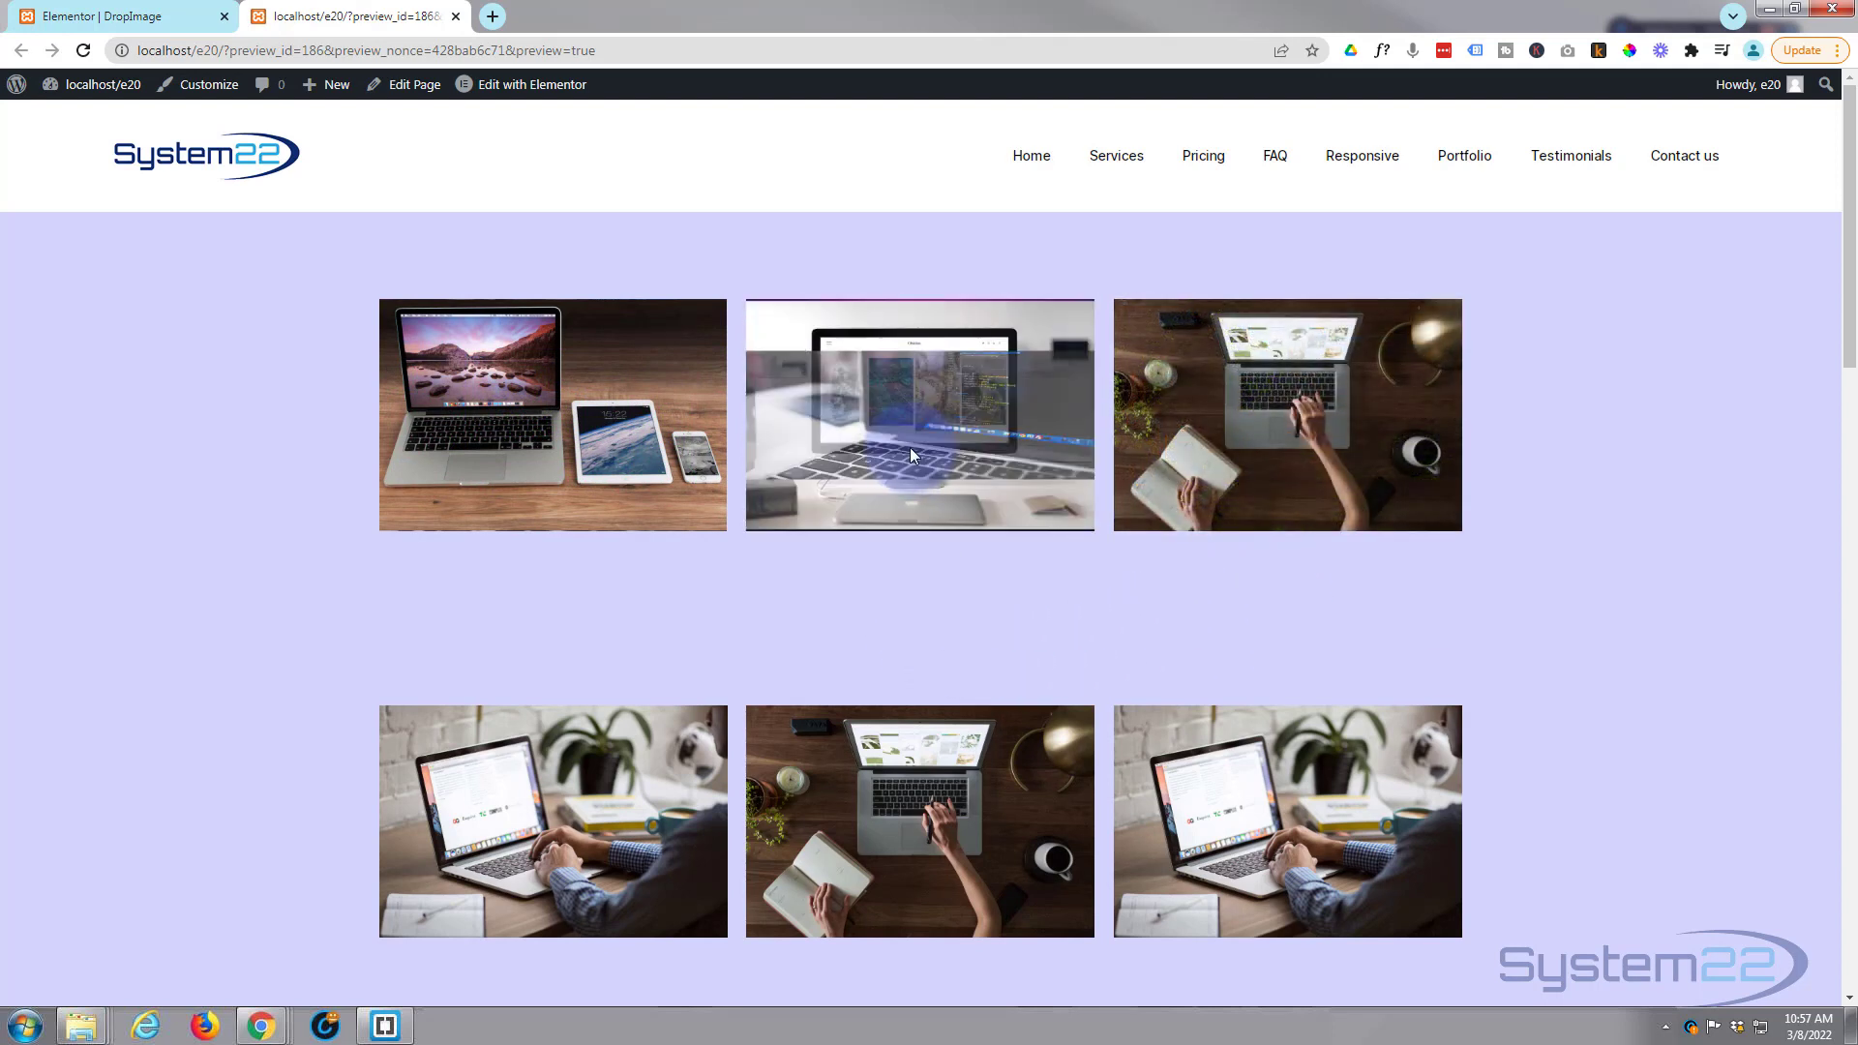
pyautogui.click(629, 635)
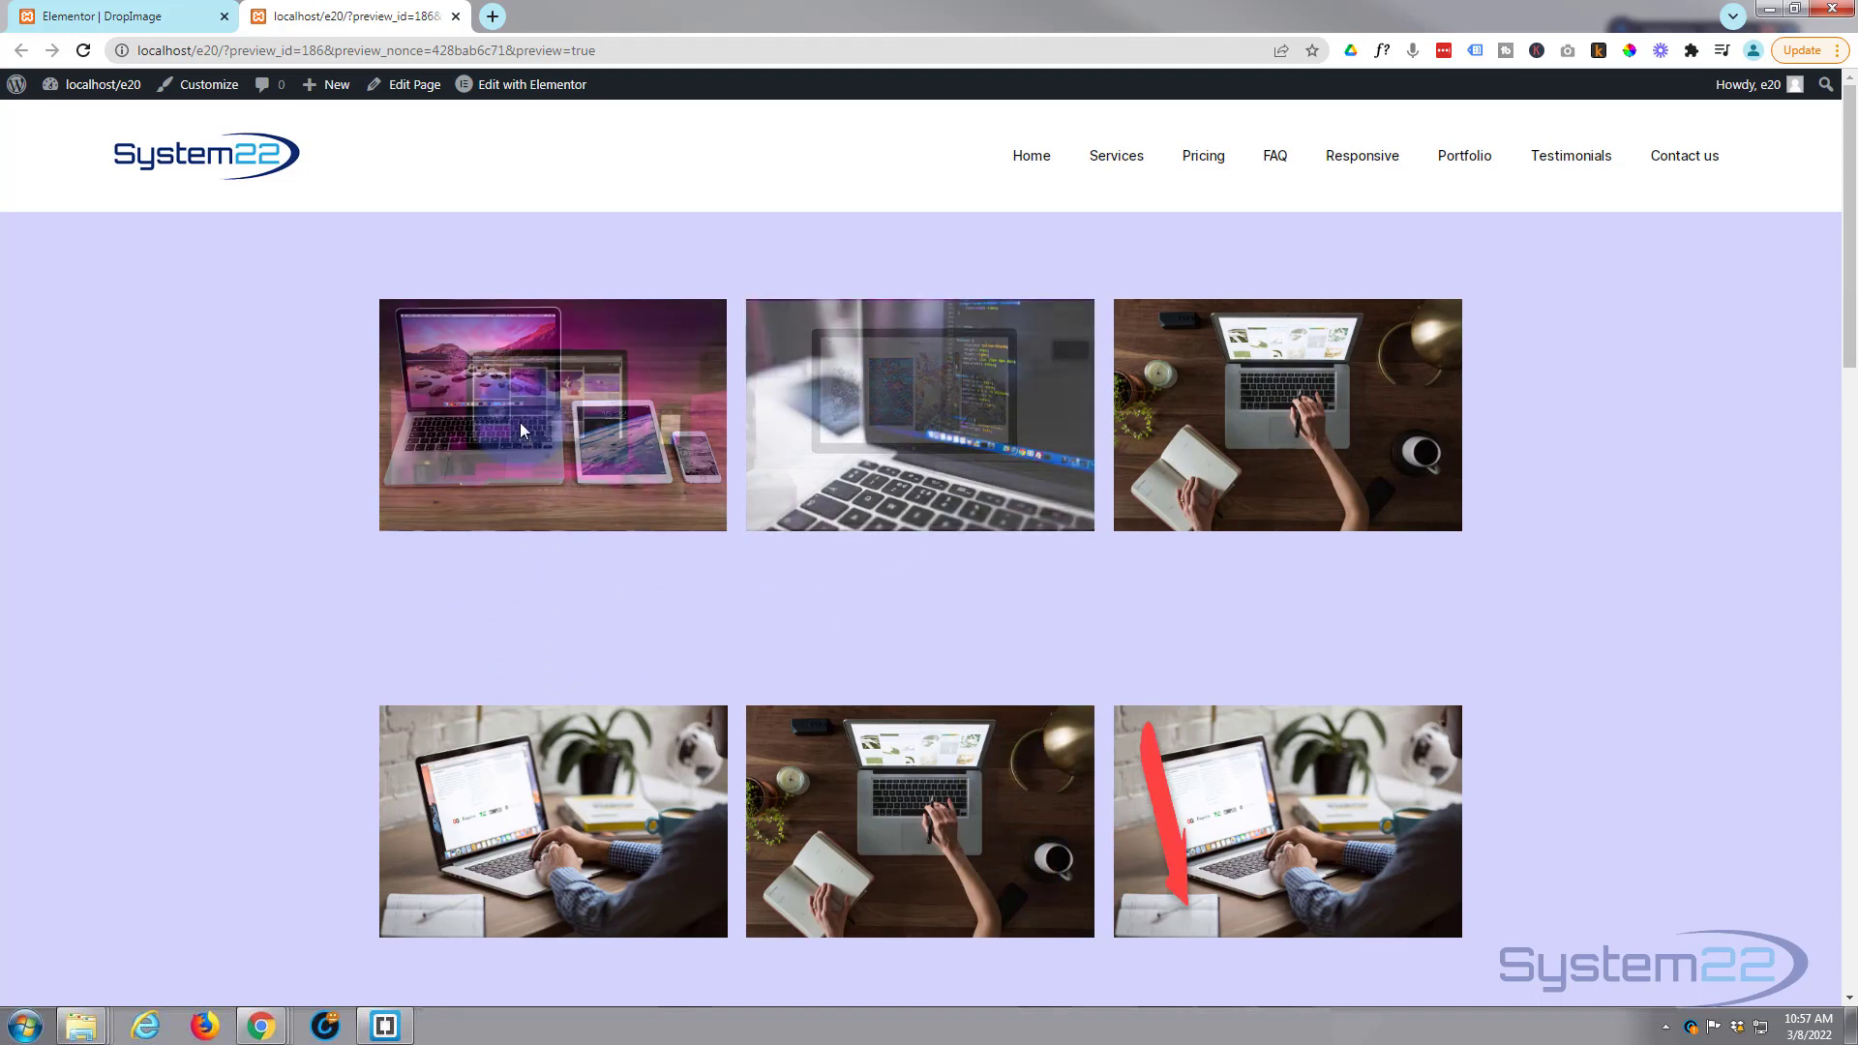
pyautogui.click(274, 460)
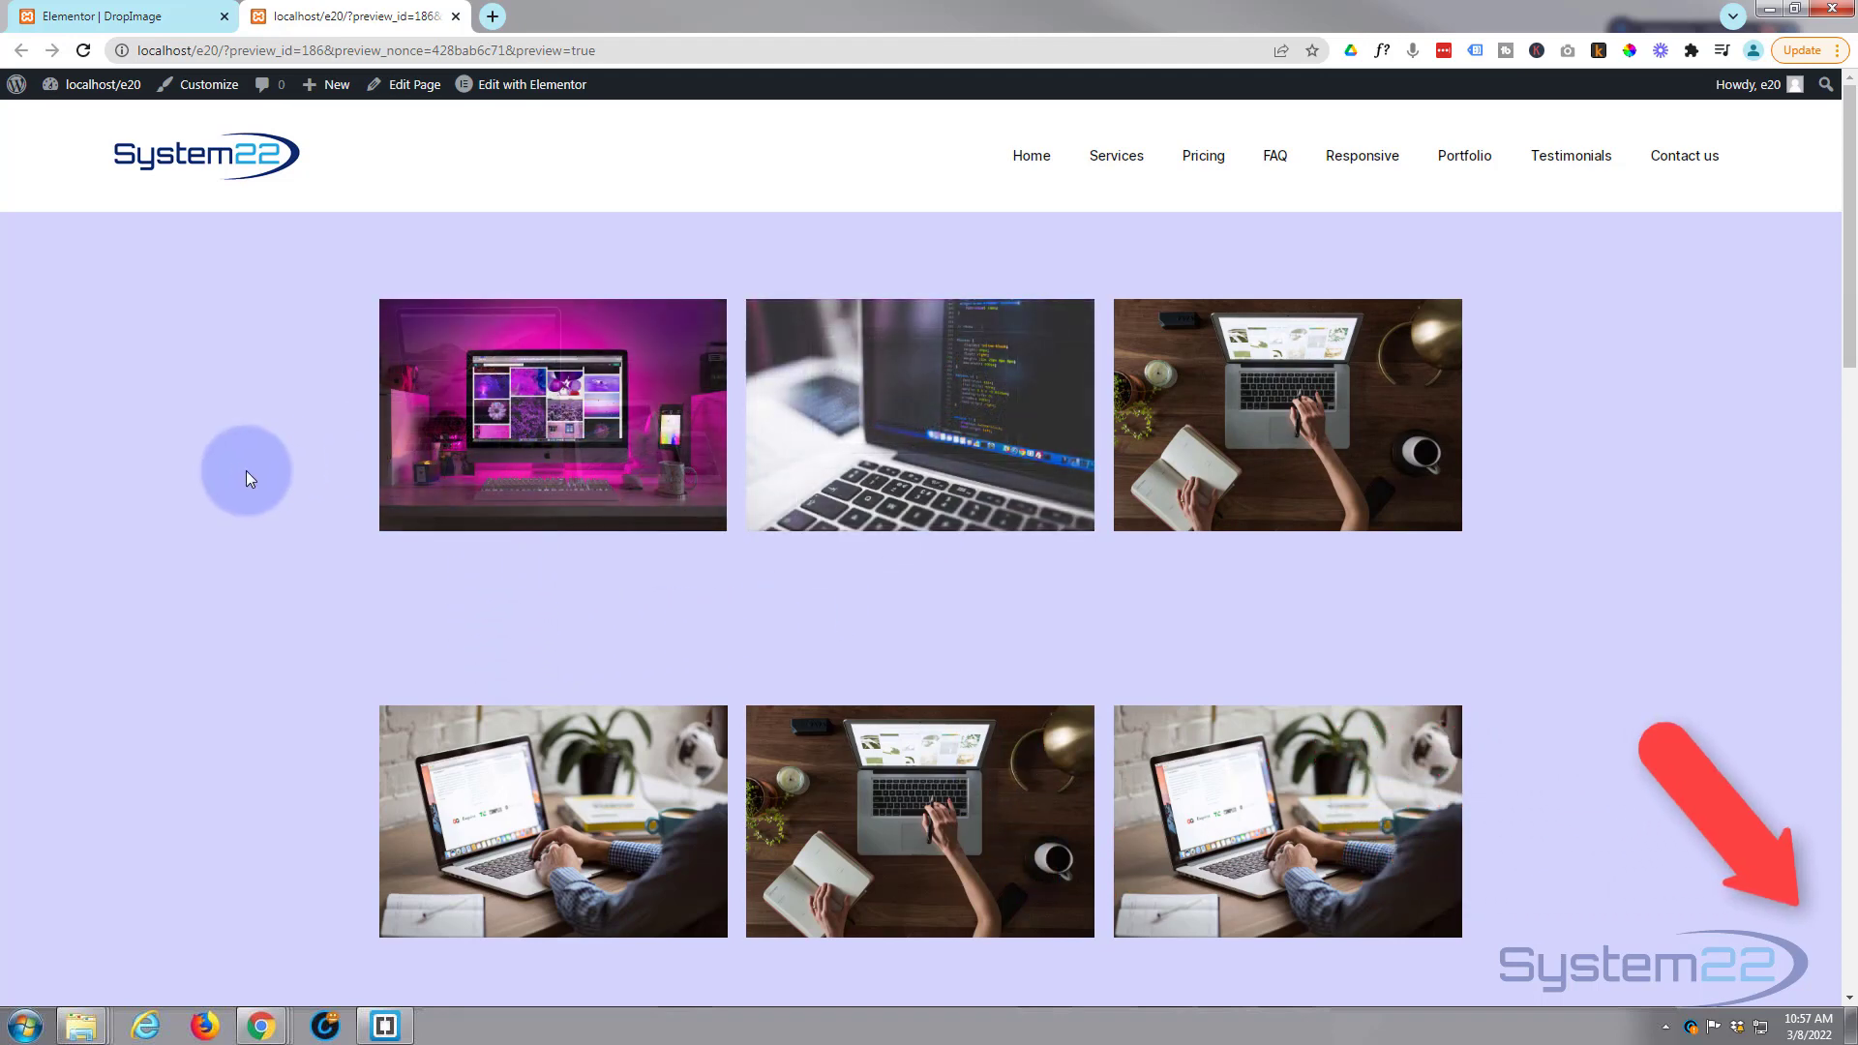